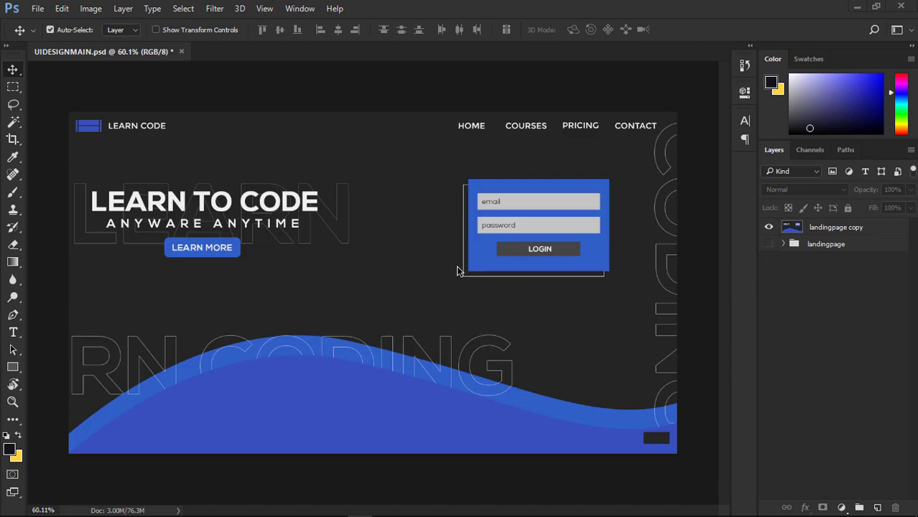
- Examine the finished landing page design, including its navigation, headline, login form and wave
scroll(458, 268, down, 4)
scroll(461, 269, up, 5)
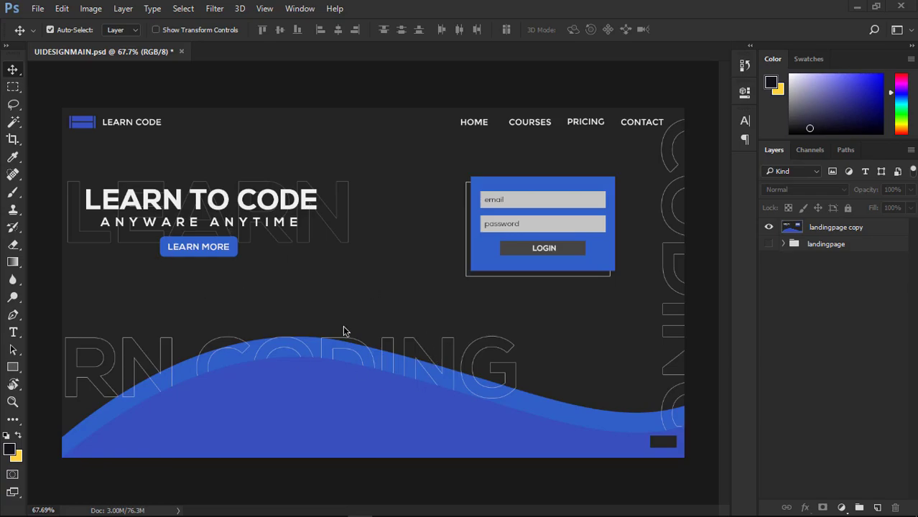
scroll(431, 210, down, 2)
scroll(430, 208, up, 2)
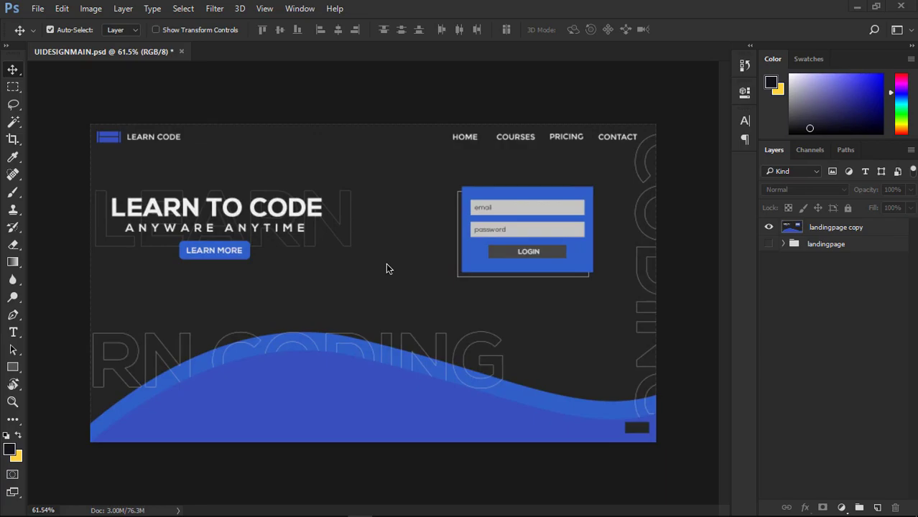
scroll(385, 268, up, 1)
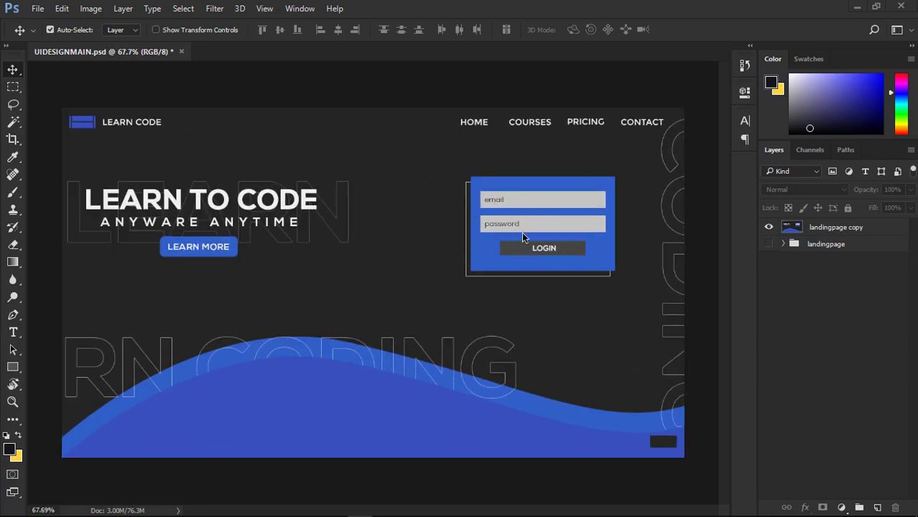
scroll(523, 237, down, 2)
scroll(525, 232, up, 1)
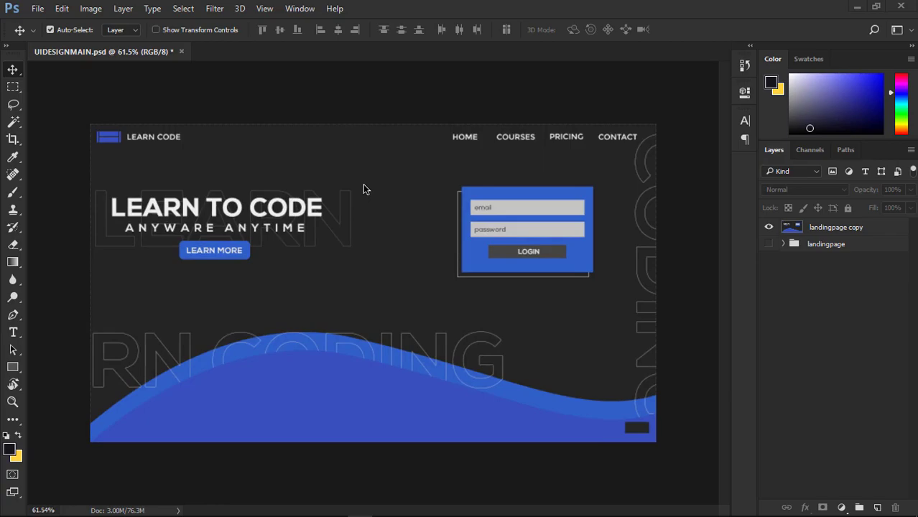
scroll(359, 187, up, 1)
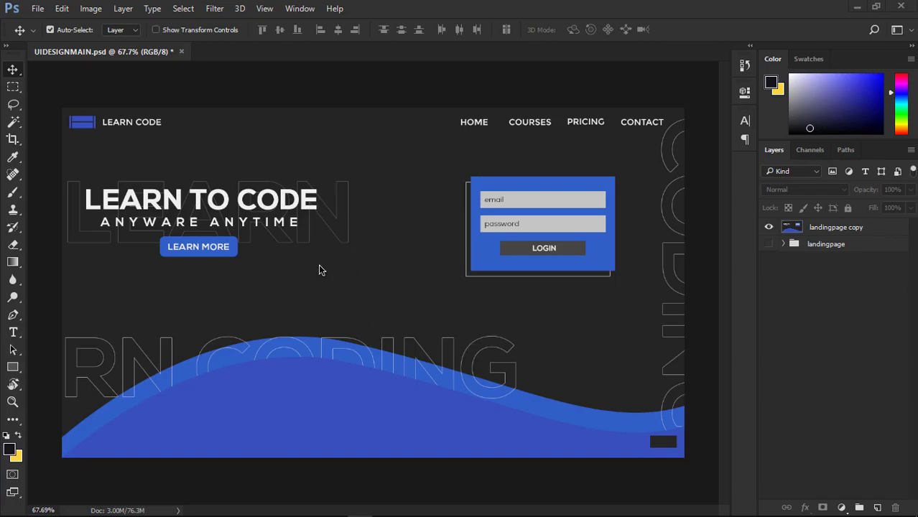
scroll(481, 192, down, 1)
scroll(482, 193, up, 1)
- Create a Web Most Common document of 1366 × 768 px at 300 pixels/inch with white background and artboards, and close it
click(41, 10)
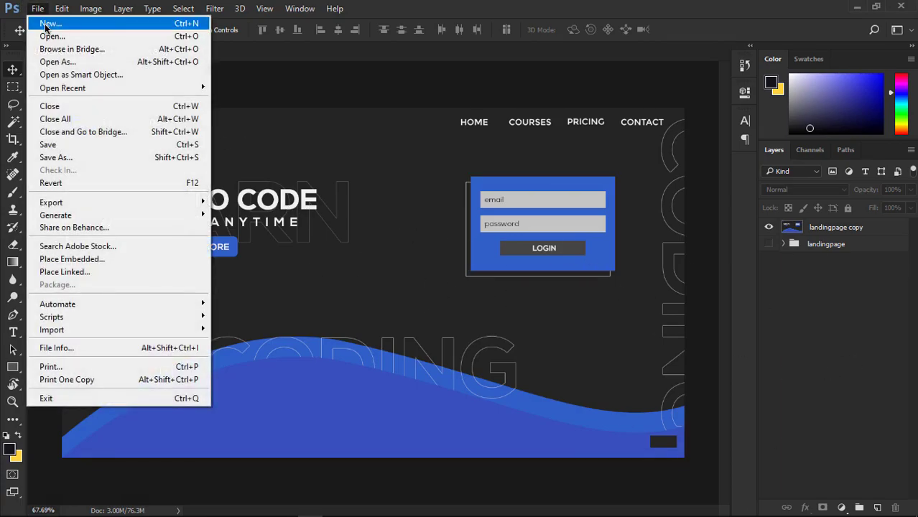
click(84, 25)
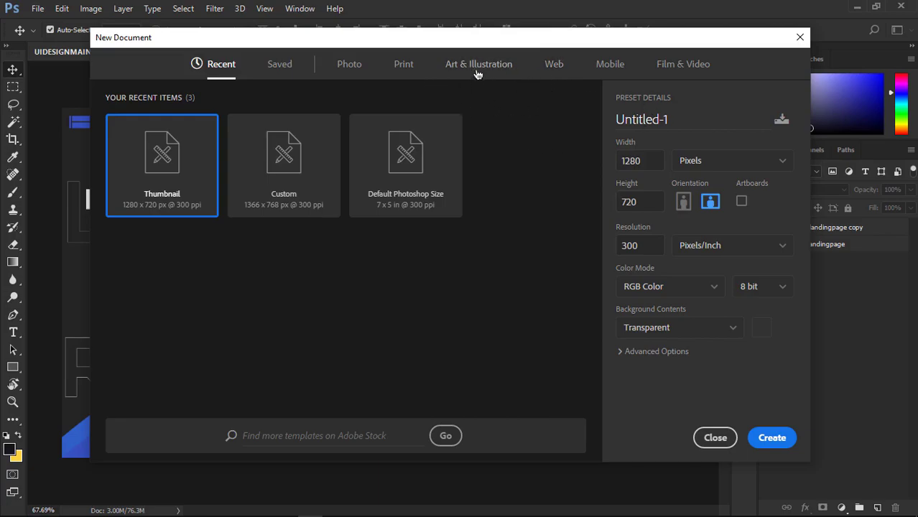
click(560, 72)
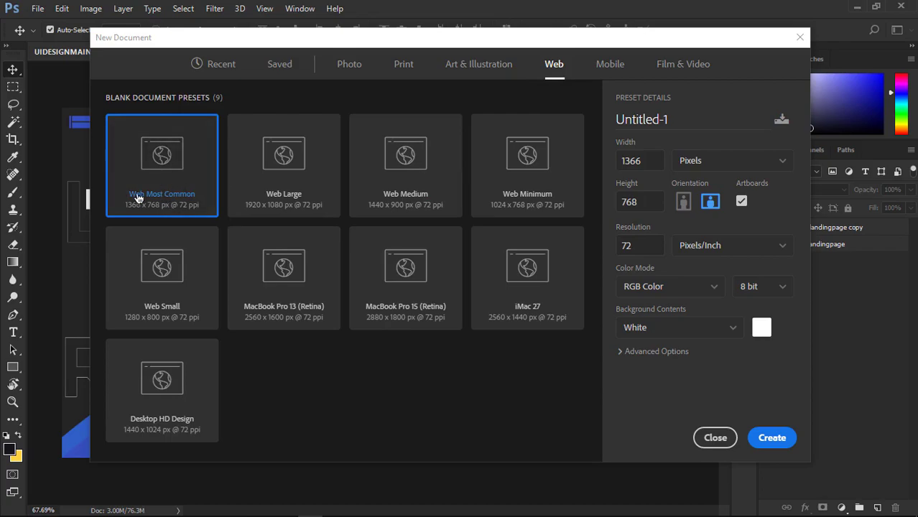
click(646, 159)
click(637, 202)
key(Tab)
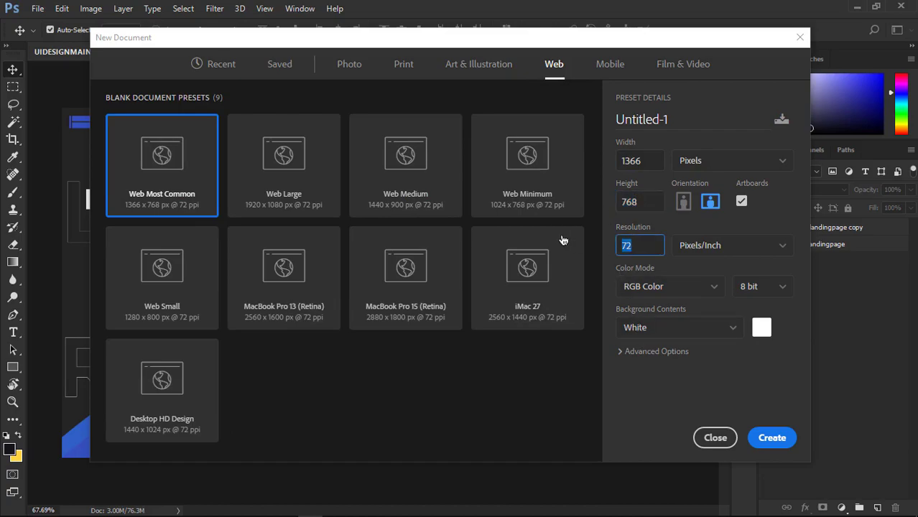
text(30)
click(675, 332)
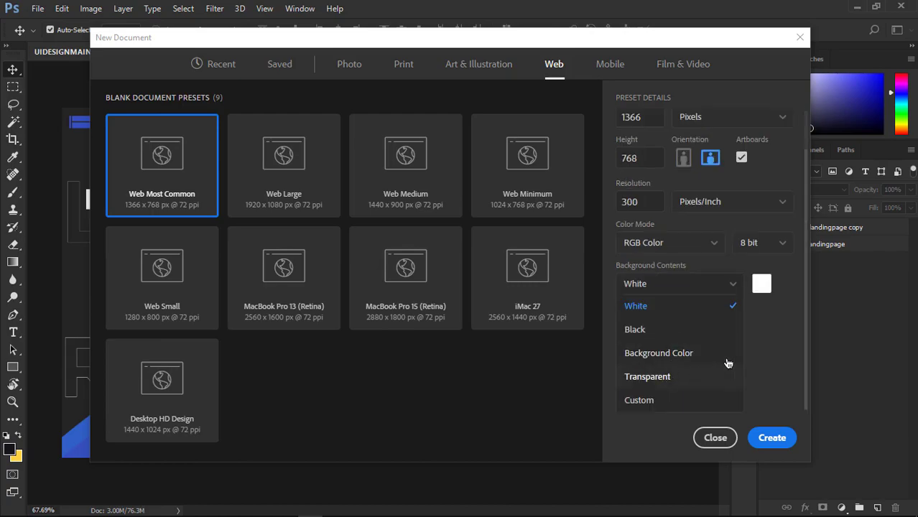
click(769, 360)
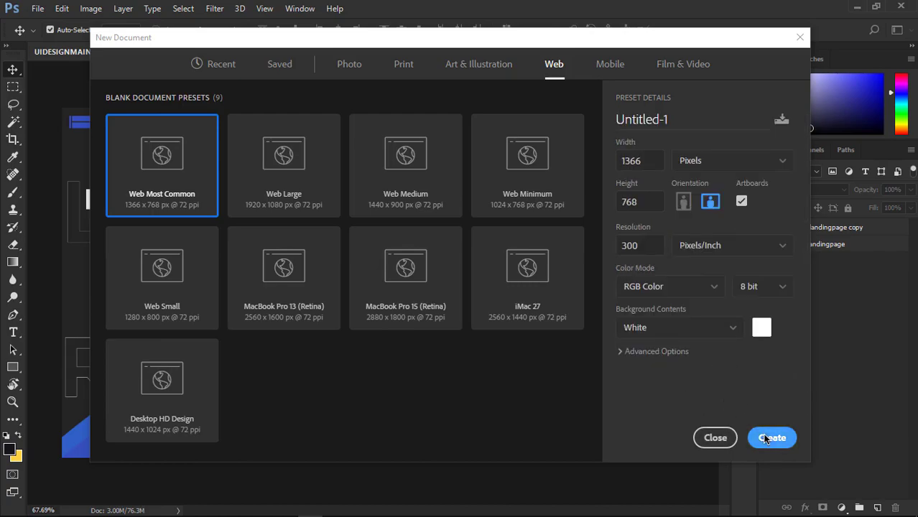
click(766, 439)
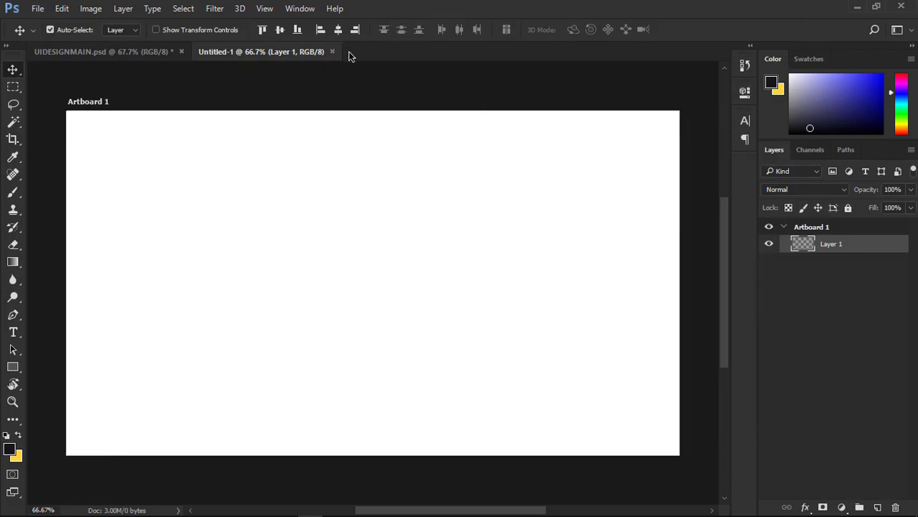
click(332, 51)
- Set up a new 1366 × 768 px document at 300 pixels/inch with artboards disabled, and discard it
click(45, 13)
click(63, 11)
click(37, 8)
click(43, 23)
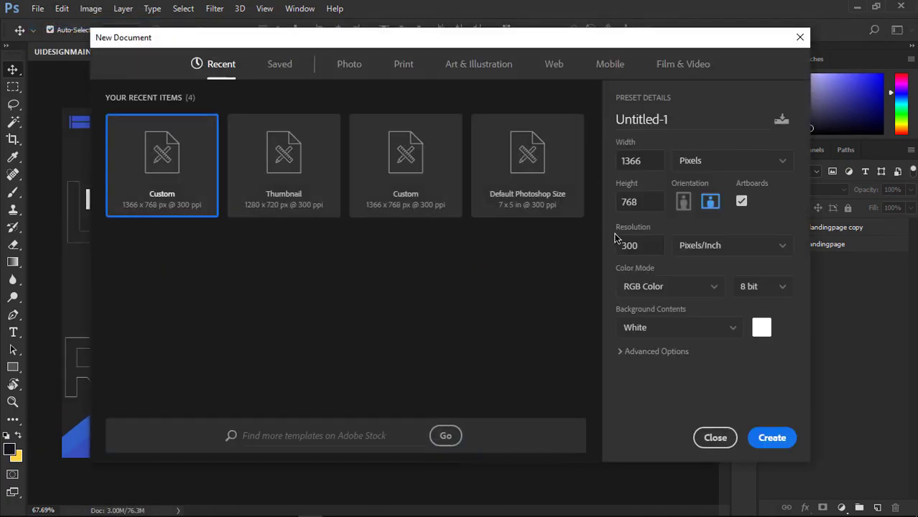
click(742, 202)
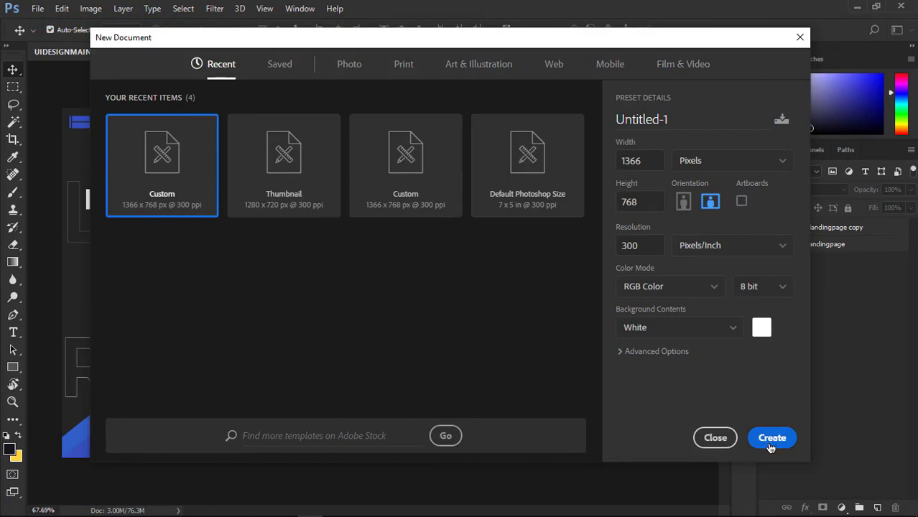
click(715, 438)
- Create a layer group named mainlandingpage above the landingpage copy layer
scroll(326, 170, down, 3)
scroll(359, 174, up, 3)
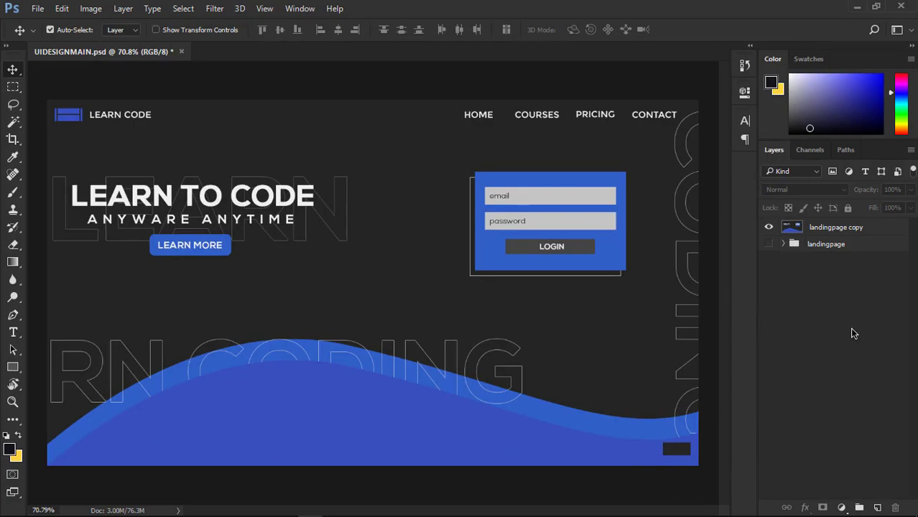
click(860, 509)
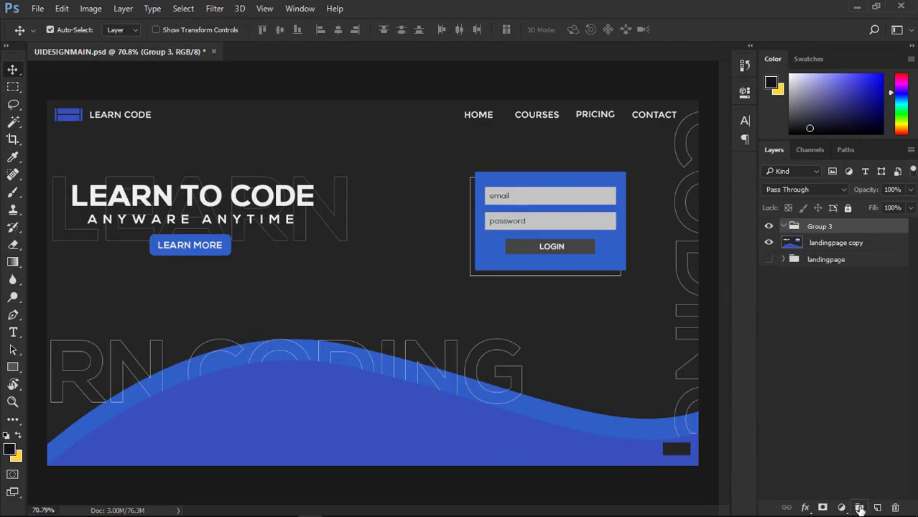
click(784, 227)
double_click(817, 227)
text(mainland)
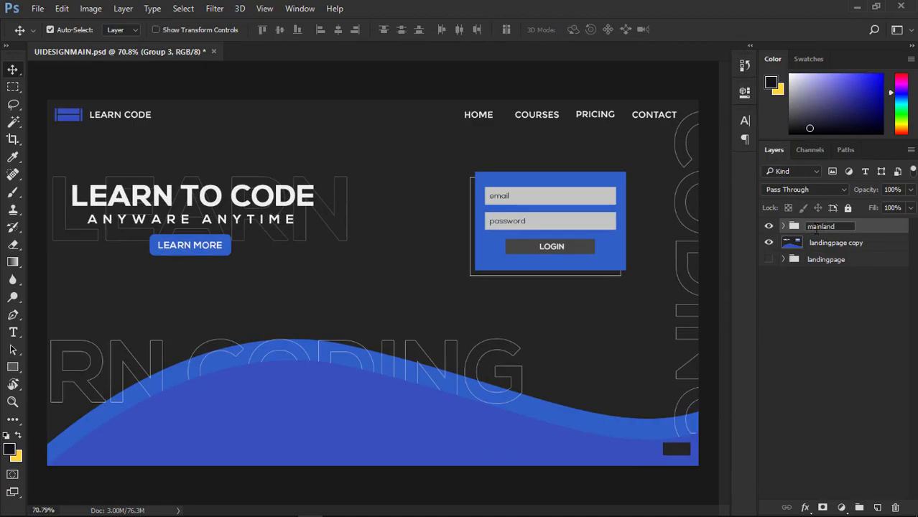
text(ingpage)
key(Return)
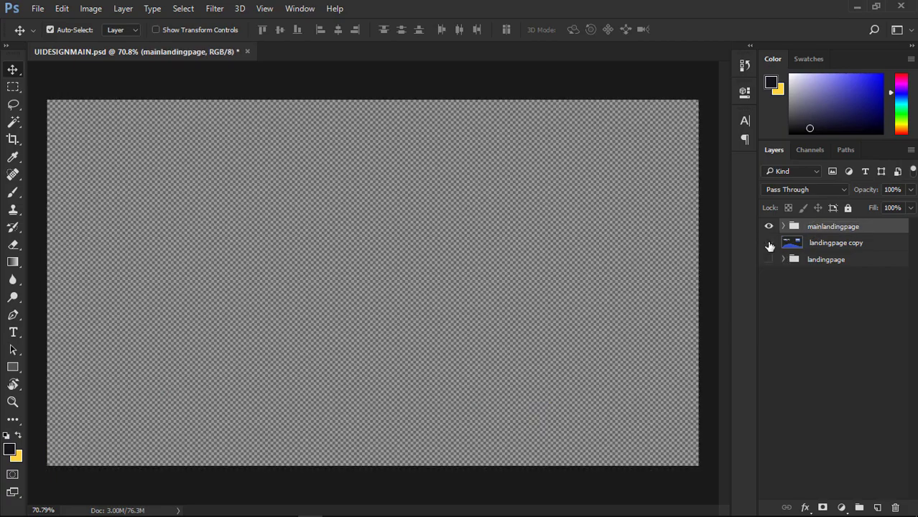
- Hide the landingpage copy layer and add a new layer inside the mainlandingpage group, filled with the foreground color
click(769, 244)
click(769, 243)
click(878, 508)
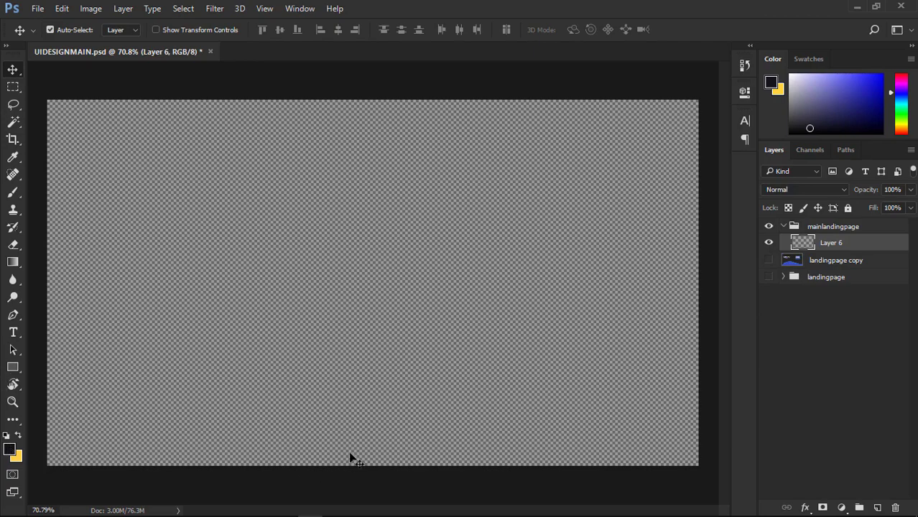
key(alt+BackSpace)
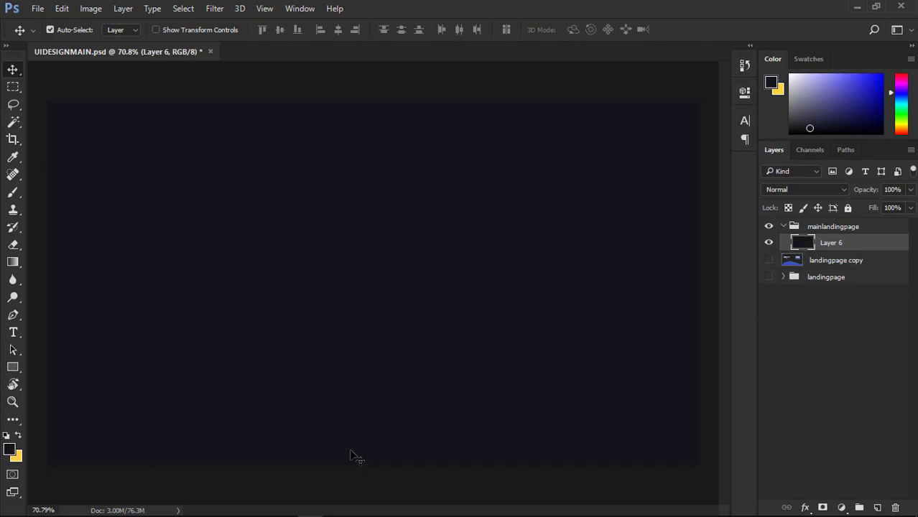
- Compare the dark filled layer with the landing page design beneath it by toggling the layer's visibility
double_click(790, 249)
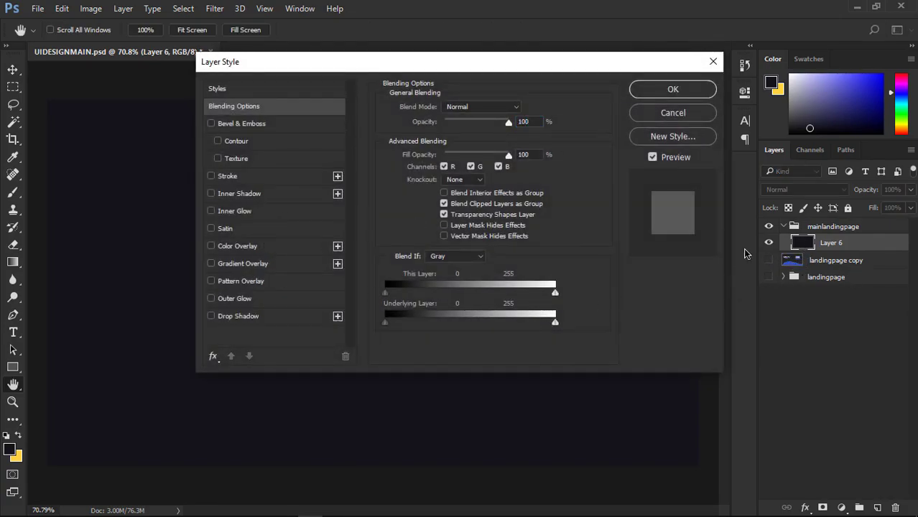
click(685, 115)
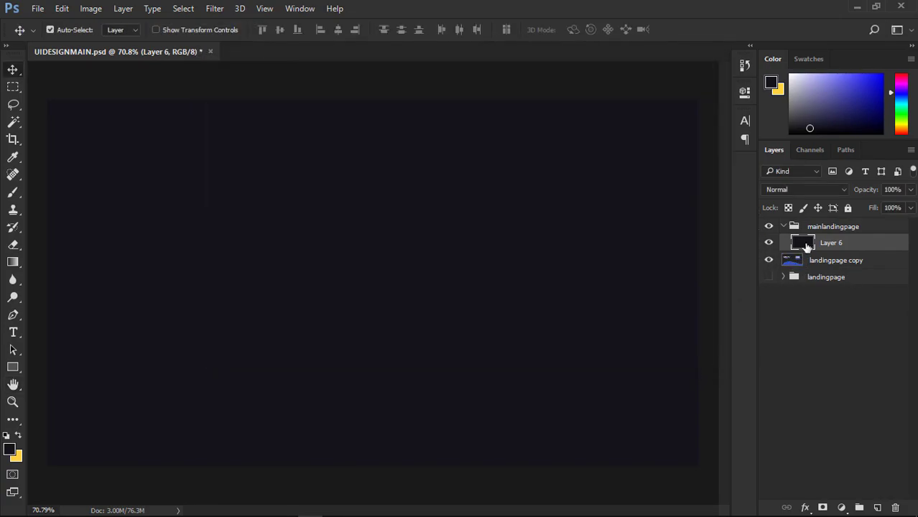
click(771, 244)
click(770, 244)
click(770, 245)
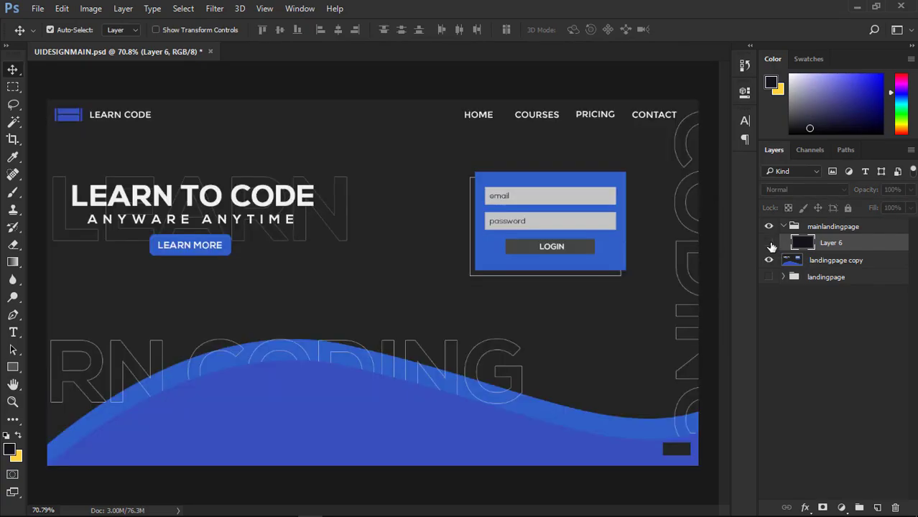
click(771, 244)
click(770, 245)
click(771, 244)
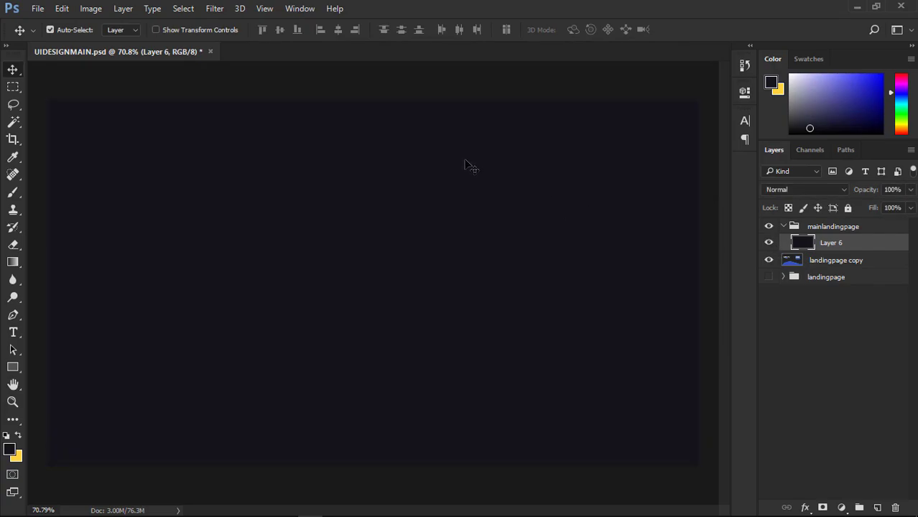
- Place landingpage copy above Layer 6 in the group, offset it on the canvas, and refill Layer 6 with its sampled dark gray background
drag(815, 262, 826, 237)
drag(515, 215, 665, 347)
click(826, 260)
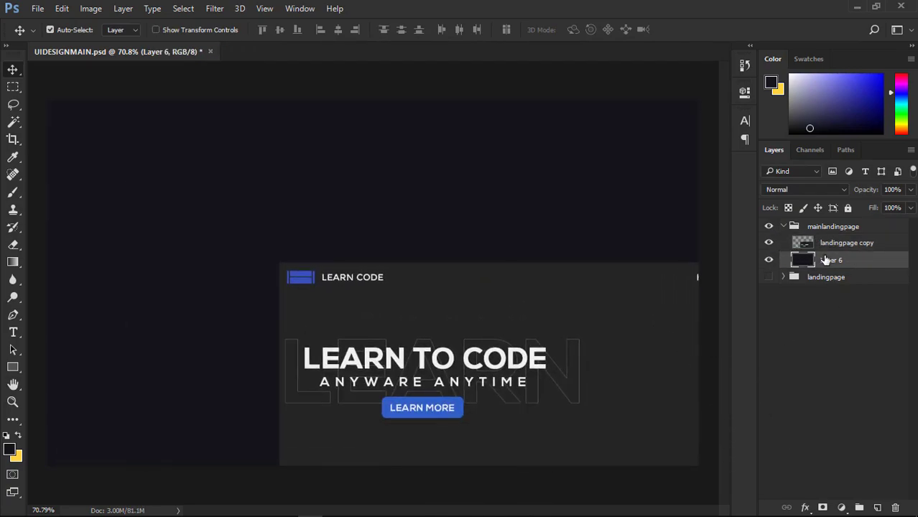
click(9, 450)
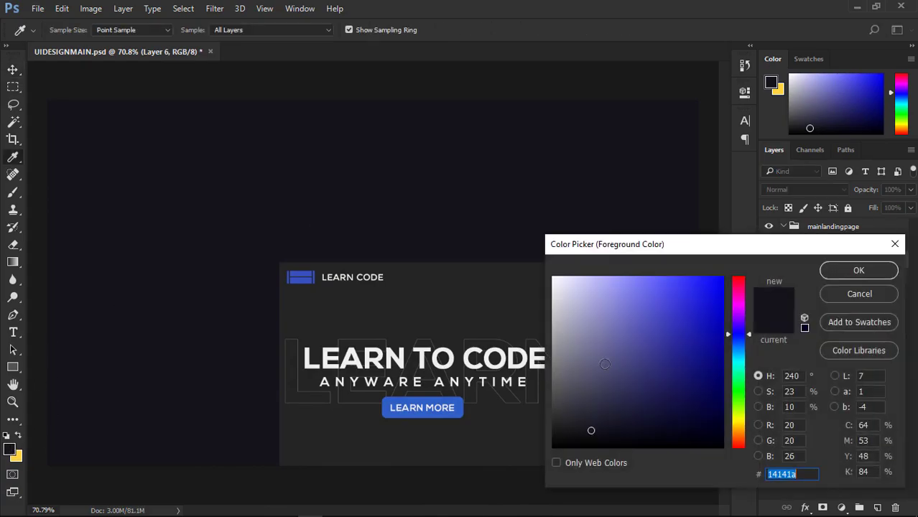
click(465, 278)
click(859, 270)
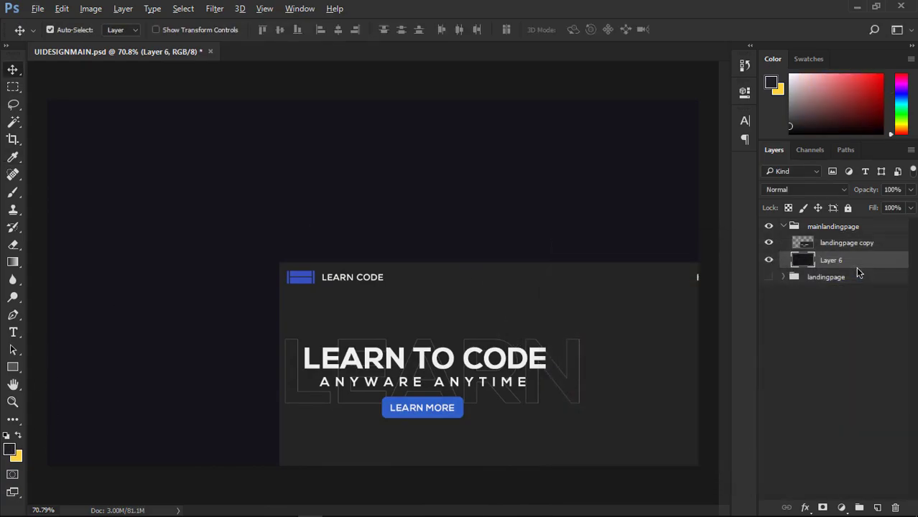
key(alt+BackSpace)
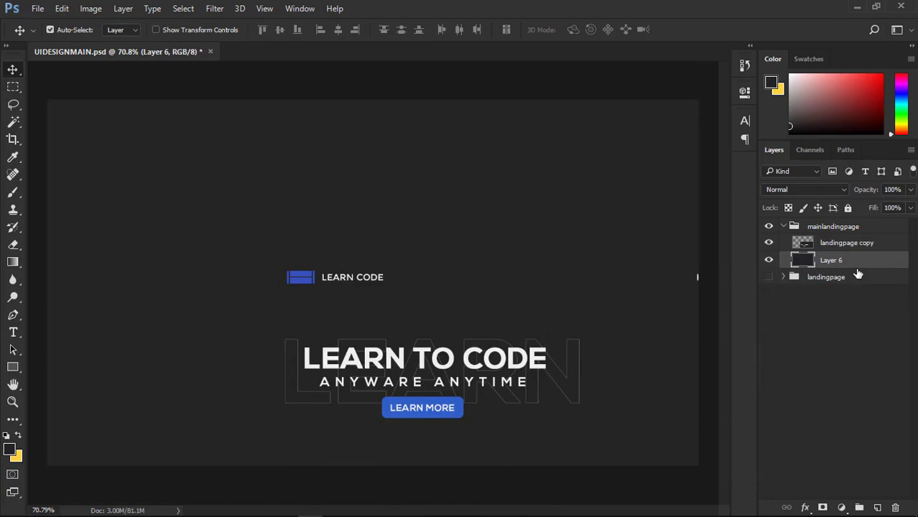
- Move the landingpage copy layer back to fill the canvas exactly and hide it
key(alt+bracketright)
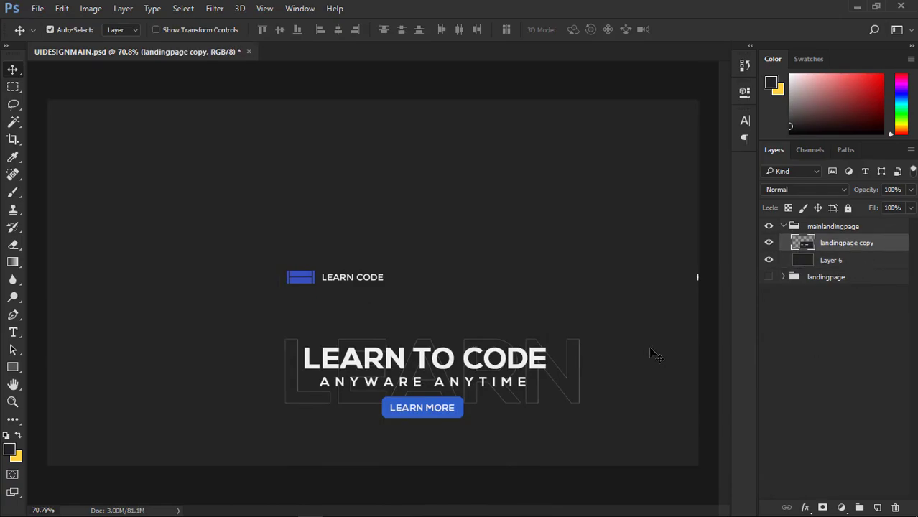
click(768, 245)
click(768, 244)
drag(631, 409, 390, 241)
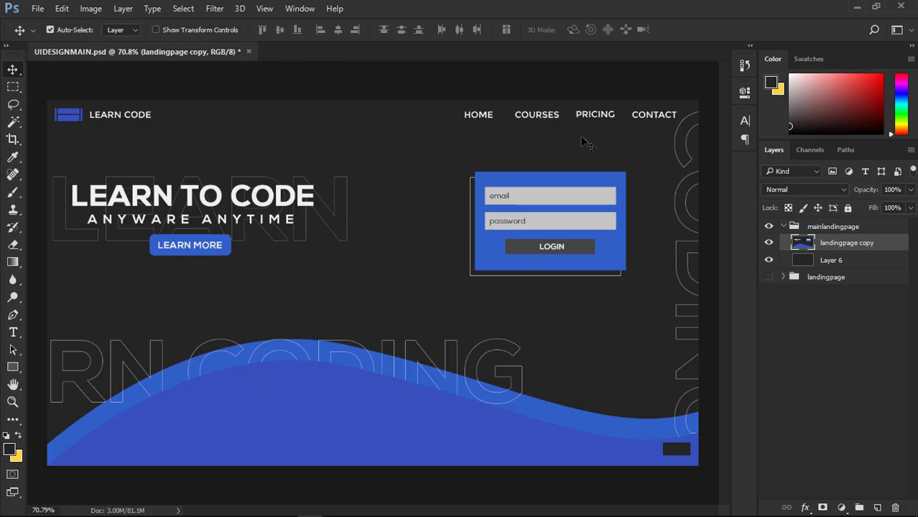
click(769, 243)
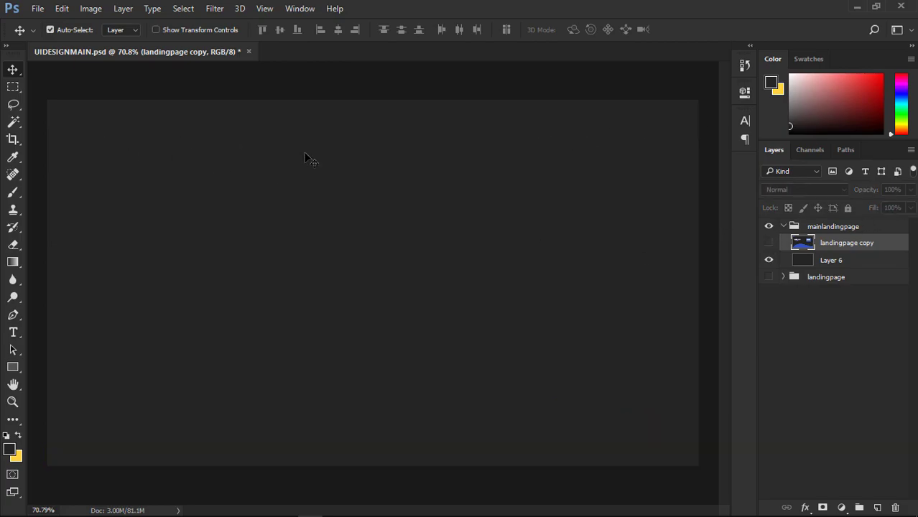
- Draw a rectangle about 98 × 39 px near the page's upper-left corner and fill it with the recently used blue
click(18, 370)
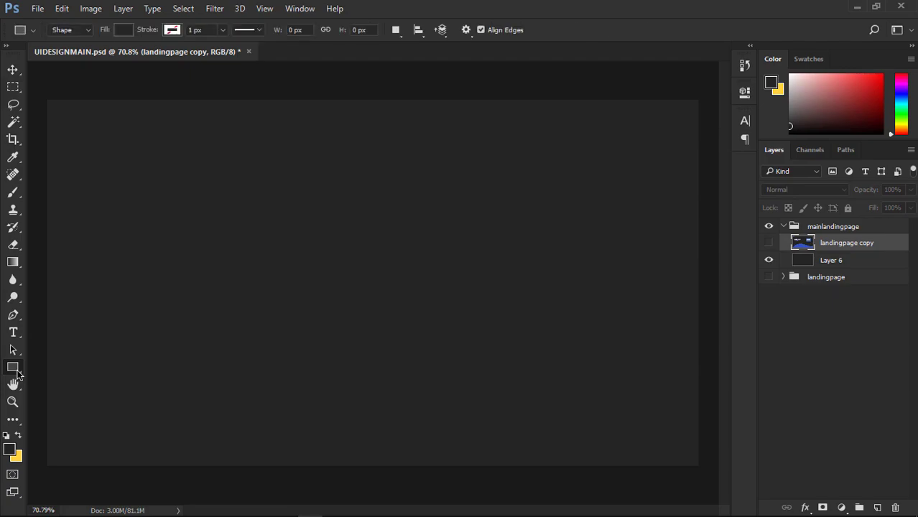
click(47, 368)
drag(57, 113, 105, 131)
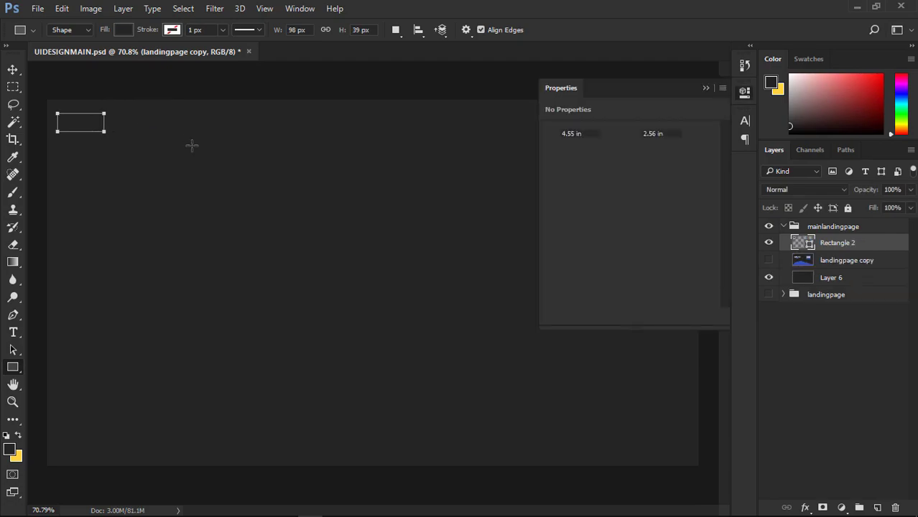
click(554, 173)
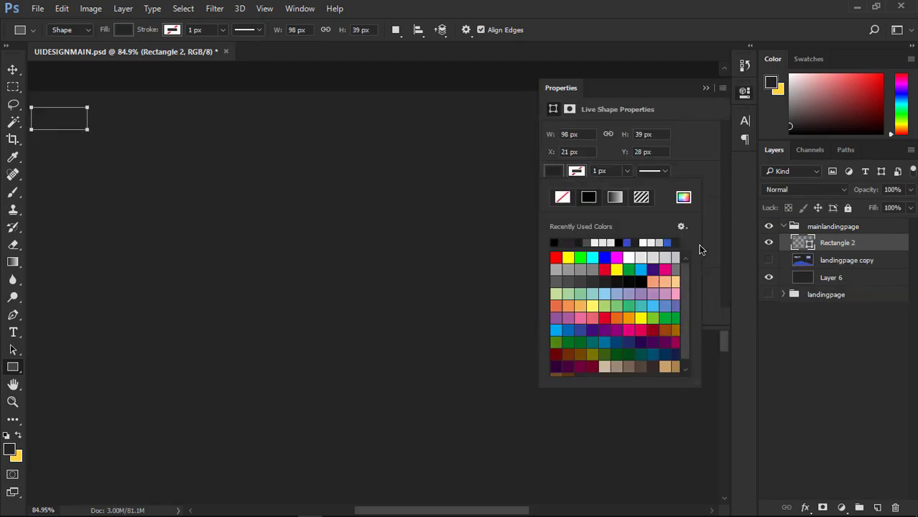
click(670, 243)
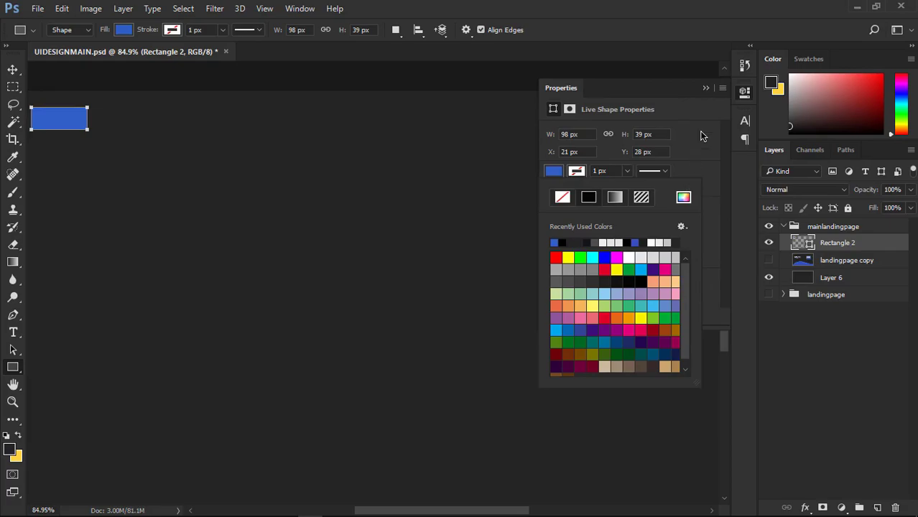
- Change the rectangle's fill to the deeper, more violet blue from the recently used colors
click(636, 243)
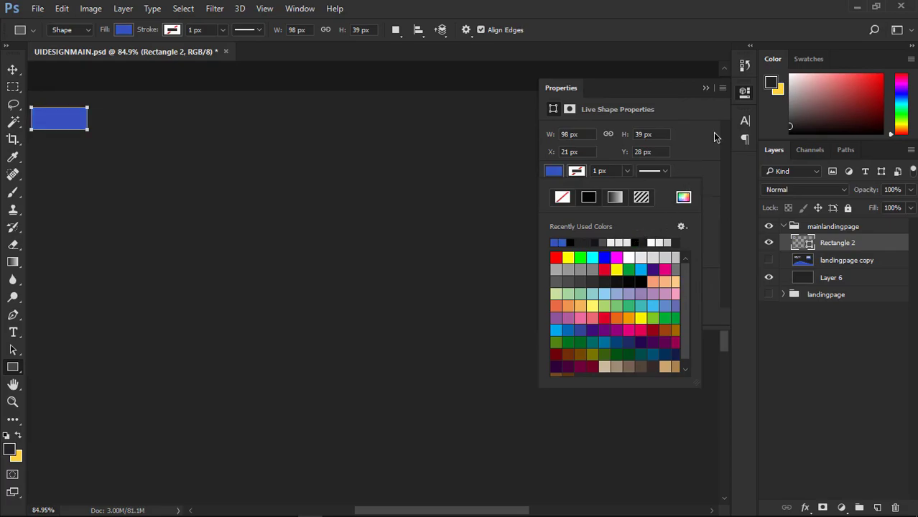
click(706, 88)
key(v)
click(293, 267)
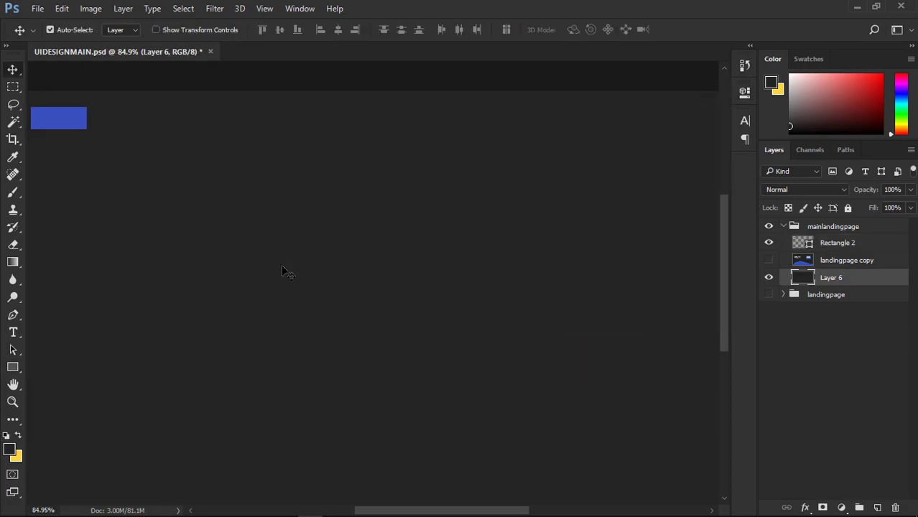
- Move the blue rectangle slightly upward near the page's upper-left corner
scroll(135, 144, up, 6)
drag(228, 153, 646, 257)
drag(547, 300, 547, 322)
drag(547, 322, 169, 160)
drag(556, 340, 184, 115)
drag(454, 282, 424, 481)
click(321, 347)
mouse_move(321, 342)
mouse_down()
mouse_move(334, 348)
mouse_move(325, 342)
mouse_up()
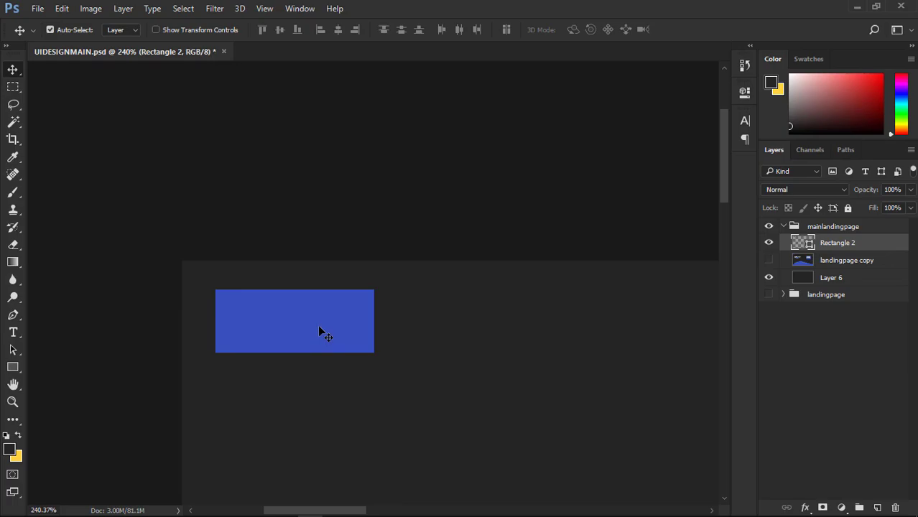
drag(319, 330, 319, 330)
- Rasterize the Rectangle 2 layer and cut a narrow full-height vertical strip out of it just inside its left edge
scroll(321, 325, up, 5)
scroll(353, 256, up, 2)
drag(342, 258, 407, 287)
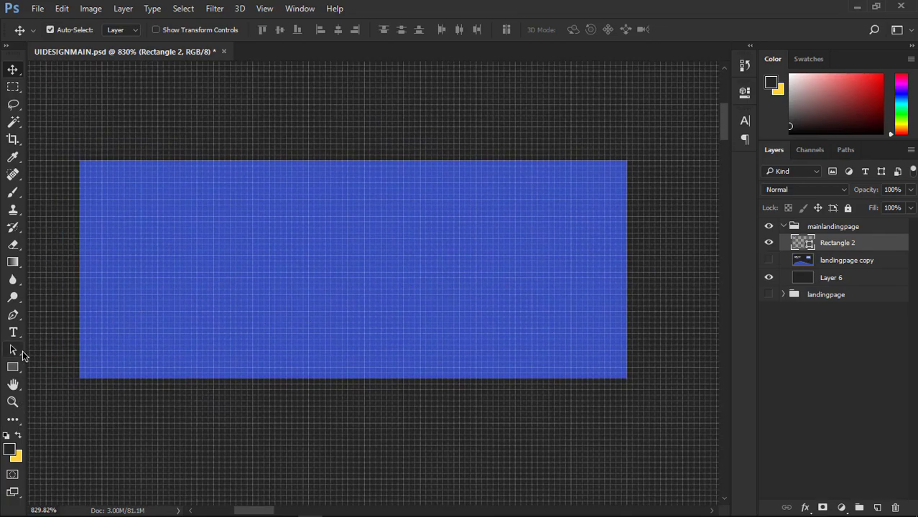
key(m)
right_click(12, 90)
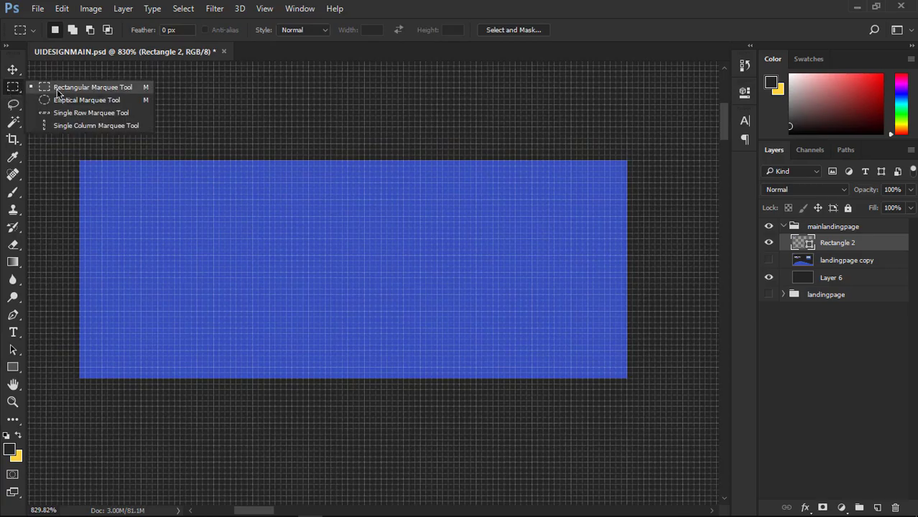
click(119, 88)
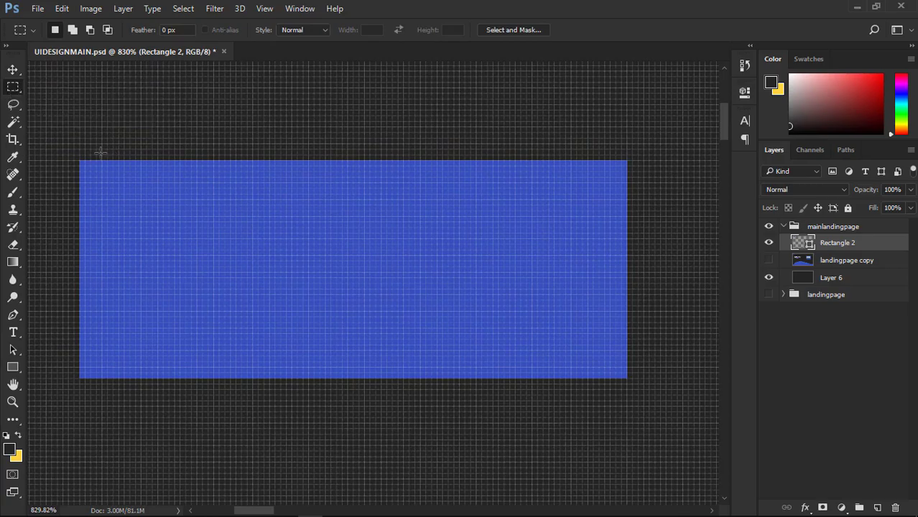
drag(103, 151, 124, 401)
key(Delete)
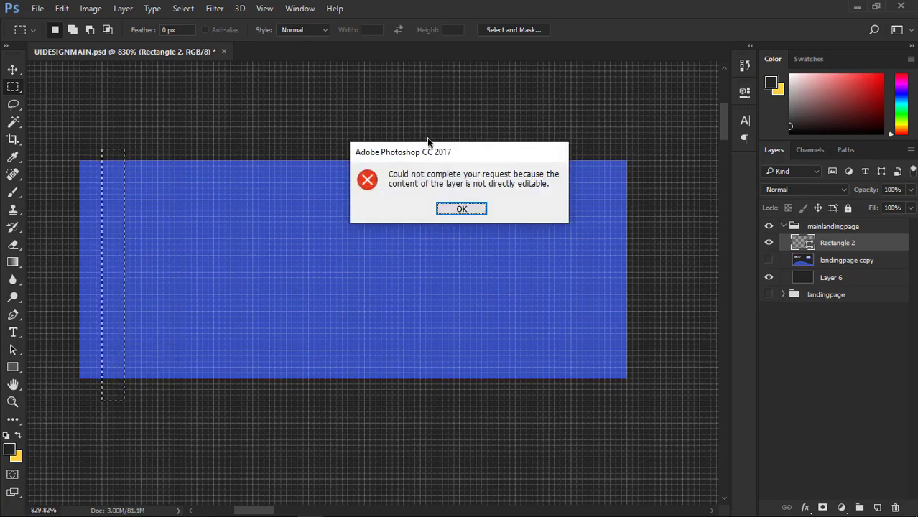
click(464, 208)
right_click(824, 248)
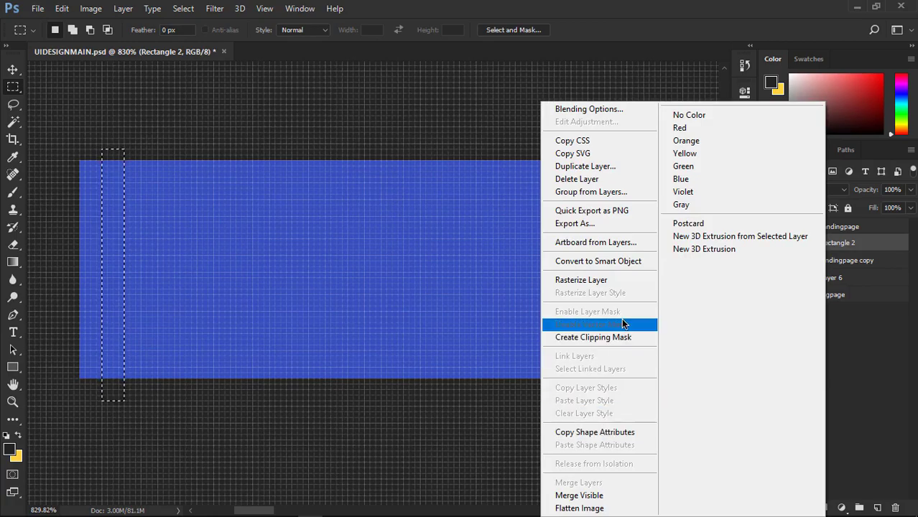
click(604, 280)
key(Delete)
key(ctrl+d)
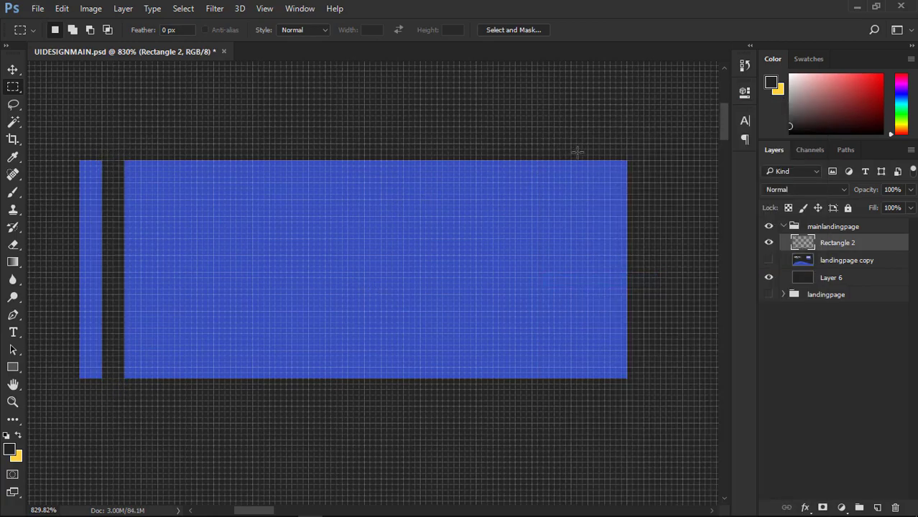
- Cut a matching narrow vertical strip out of the rectangle just inside its right edge
drag(585, 151, 601, 408)
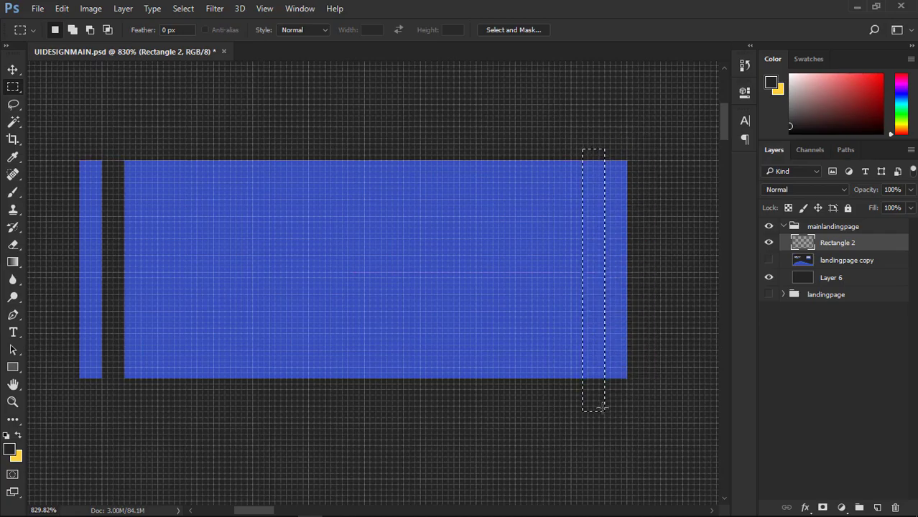
key(Delete)
key(ctrl+d)
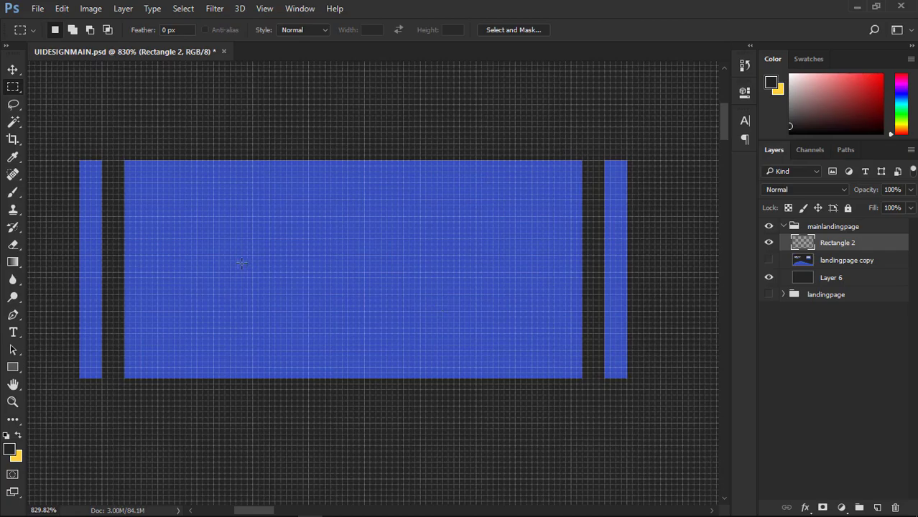
- Cut a thin horizontal strip through the middle of the blue block, spanning between the two vertical gaps
drag(113, 245, 592, 271)
key(ctrl+d)
drag(114, 245, 599, 266)
drag(483, 269, 484, 276)
key(Delete)
key(ctrl+d)
- Scale the blue logo to about 65% width and 64% height, centered at about X 60 px, Y 30.5 px
scroll(530, 294, down, 2)
scroll(529, 294, down, 6)
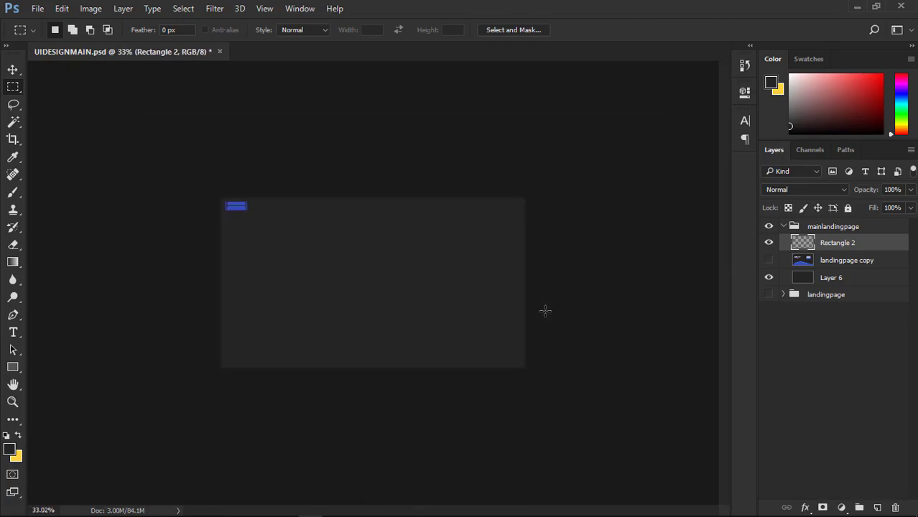
scroll(307, 246, up, 4)
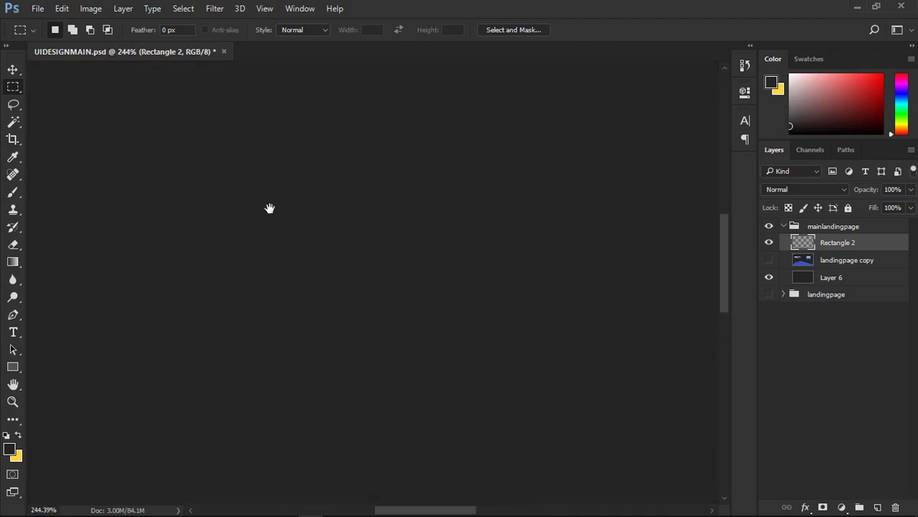
drag(321, 222, 563, 300)
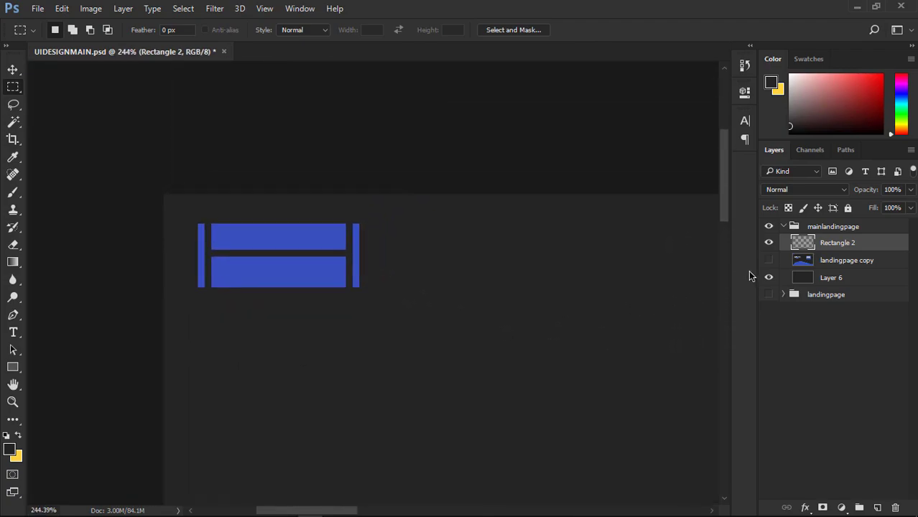
click(769, 261)
click(769, 260)
key(v)
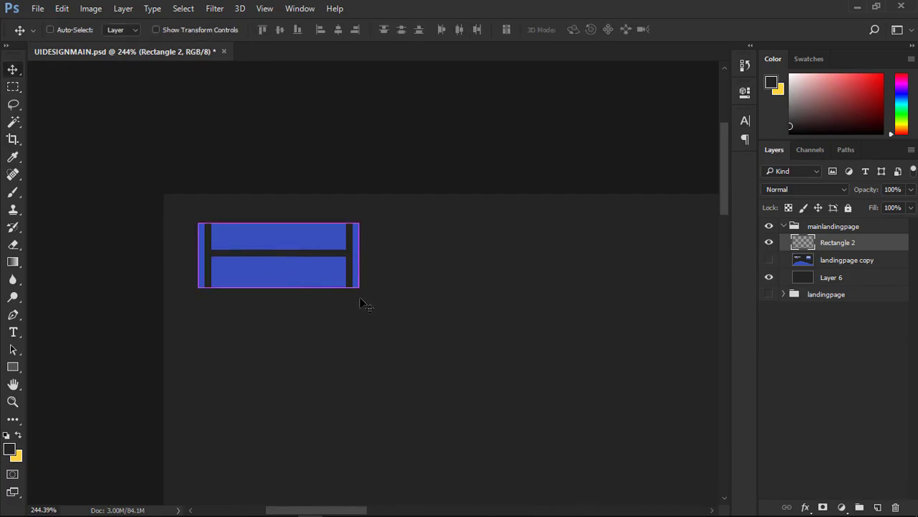
key(ctrl+t)
drag(363, 290, 332, 280)
mouse_move(276, 261)
mouse_down()
mouse_move(279, 246)
mouse_move(271, 245)
mouse_up()
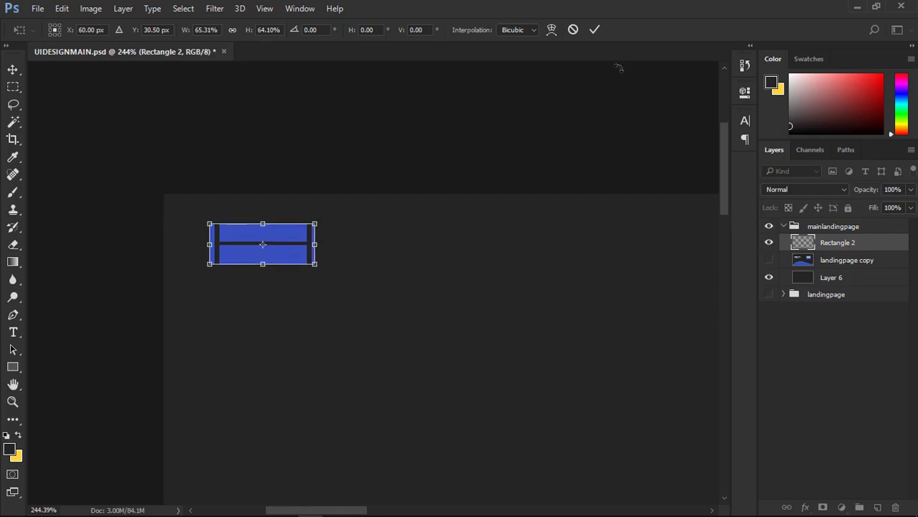
click(594, 31)
- Narrow the logo symmetrically to about 86% of its width and reduce its height slightly
scroll(536, 286, down, 5)
scroll(536, 286, up, 2)
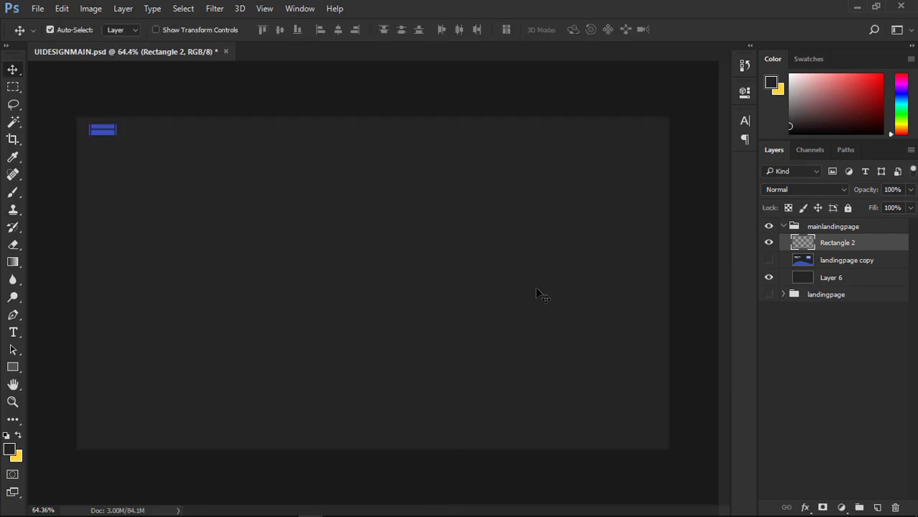
scroll(535, 287, up, 9)
drag(388, 289, 754, 401)
drag(460, 338, 116, 288)
scroll(513, 334, up, 12)
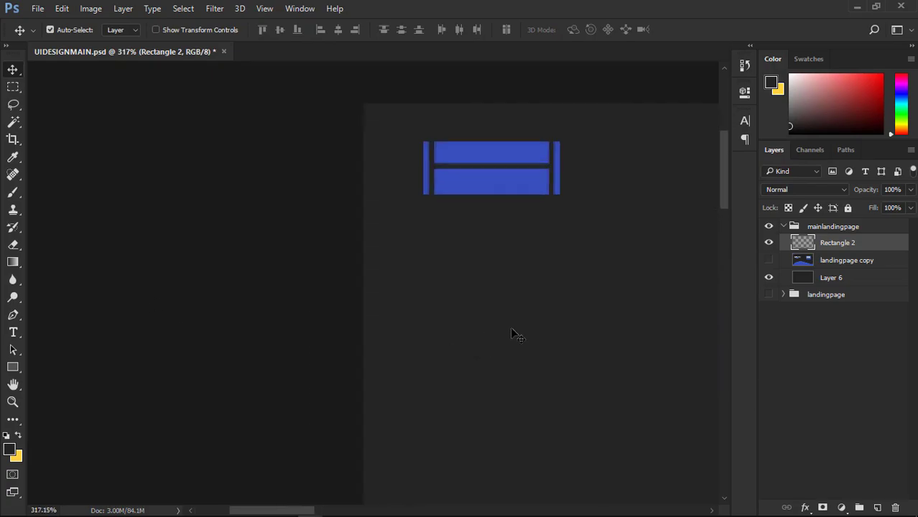
drag(528, 302, 469, 382)
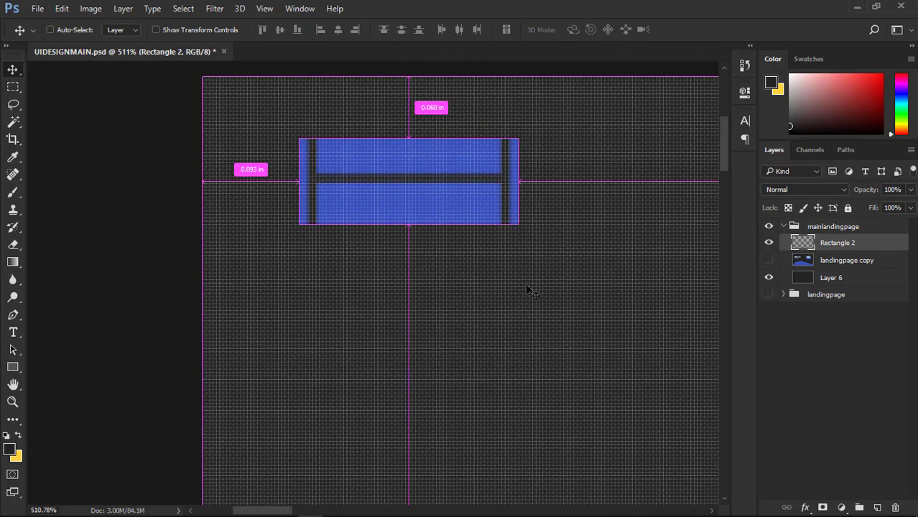
key(ctrl+t)
mouse_move(516, 183)
mouse_down()
mouse_move(486, 182)
mouse_move(505, 183)
mouse_up()
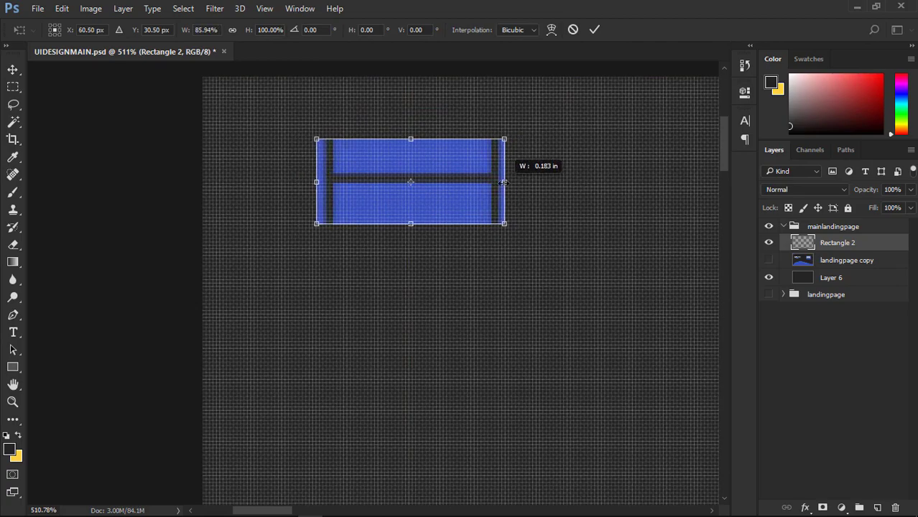
drag(411, 227, 411, 220)
click(594, 30)
- Compare the resized logo with the reference design by toggling the landingpage copy layer's visibility
scroll(583, 254, down, 6)
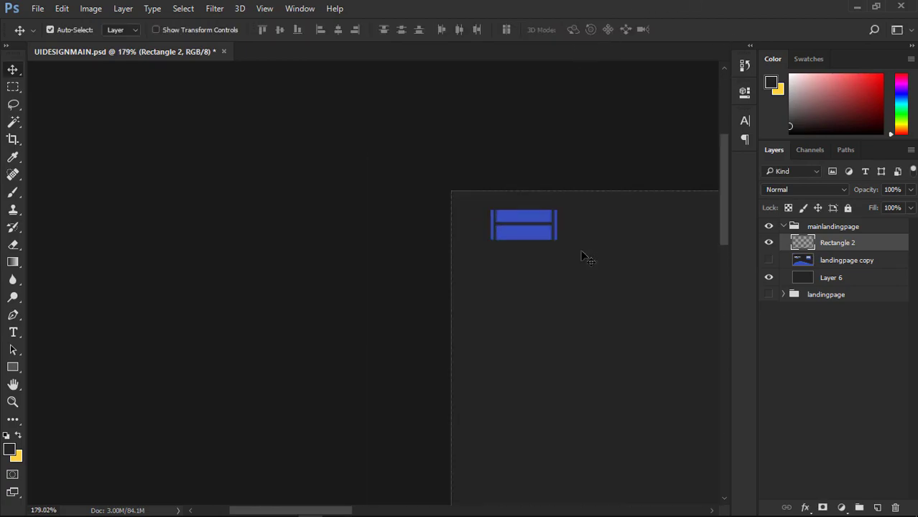
click(769, 260)
click(769, 261)
click(769, 261)
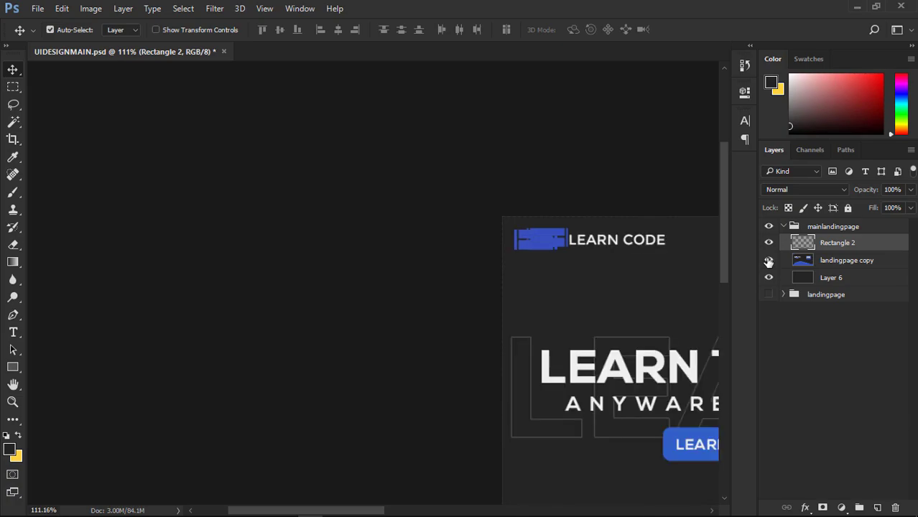
click(769, 261)
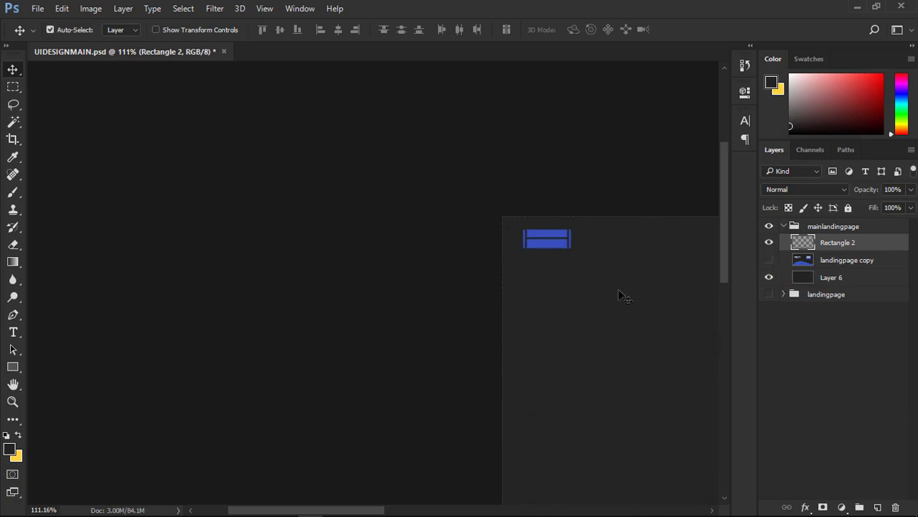
scroll(617, 243, up, 3)
scroll(600, 240, down, 6)
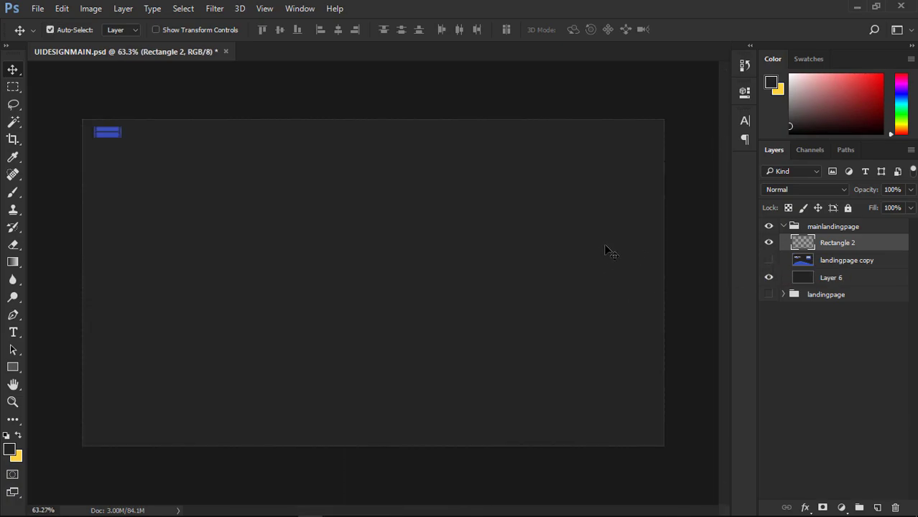
scroll(424, 235, up, 1)
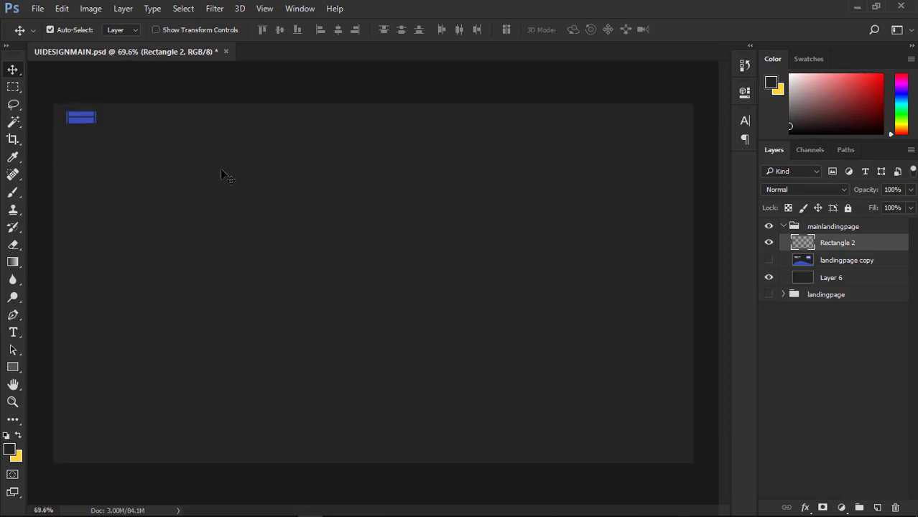
- Add a text layer reading "Learn cod" in Nexa Bold at 16.18 pt just right of the blue logo
key(t)
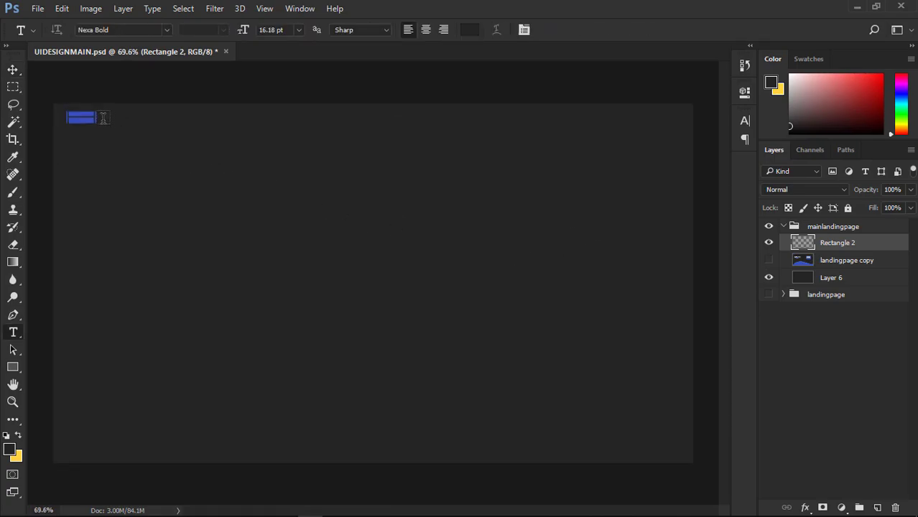
click(103, 119)
text(_________ )
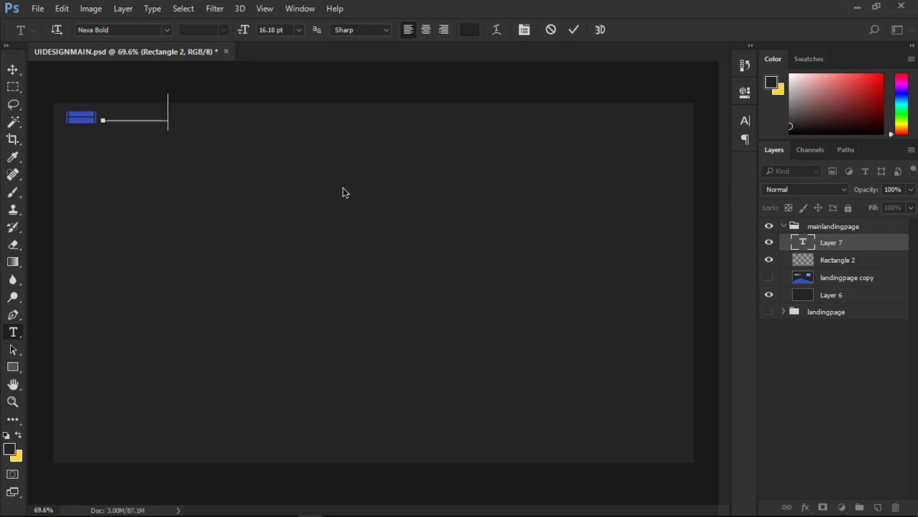
text(___________________________________)
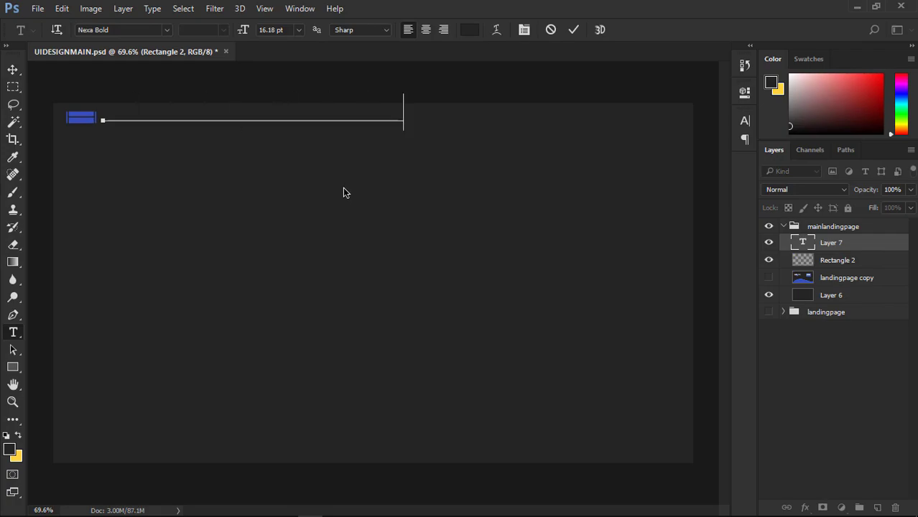
- Set the color of all the text beside the logo to efefef and commit the text
key(ctrl+a)
click(452, 32)
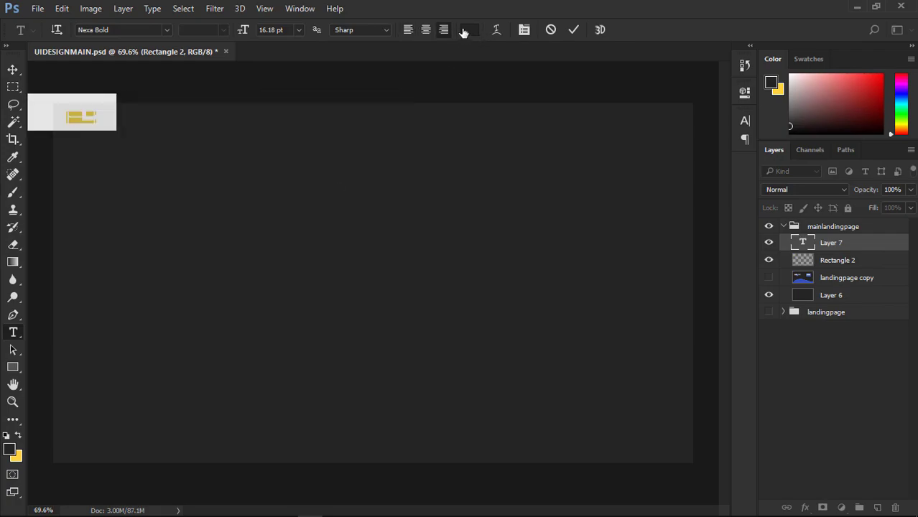
key(ctrl+z)
click(470, 30)
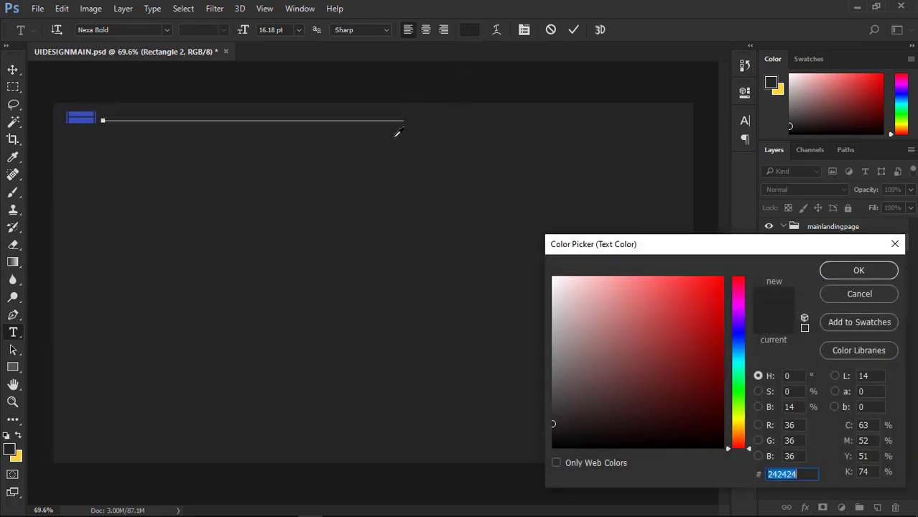
text(efefef)
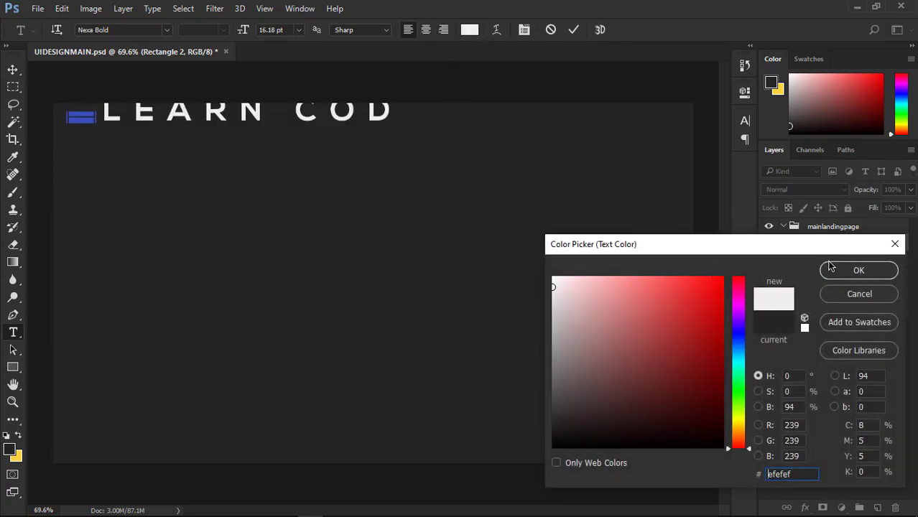
click(840, 272)
key(ctrl+Return)
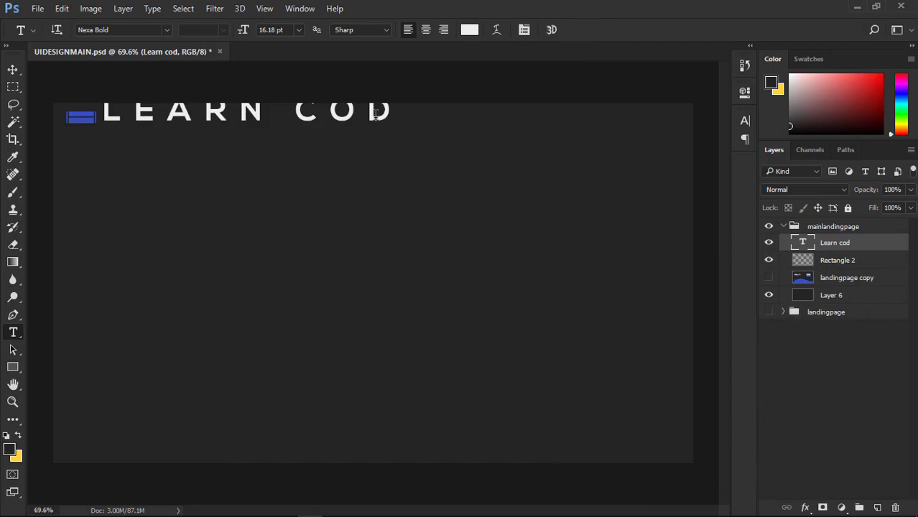
- Append the missing letter "e" so the text beside the logo reads "Learn code"
click(406, 116)
text(e)
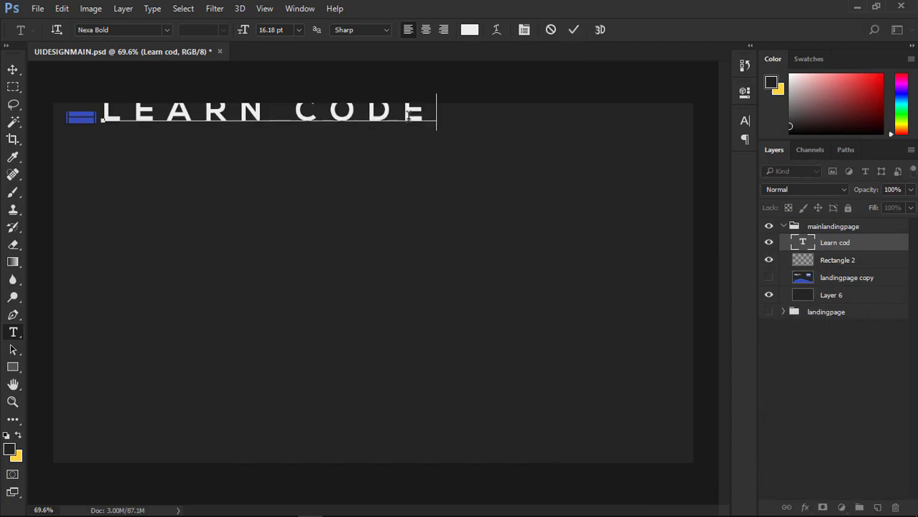
click(573, 30)
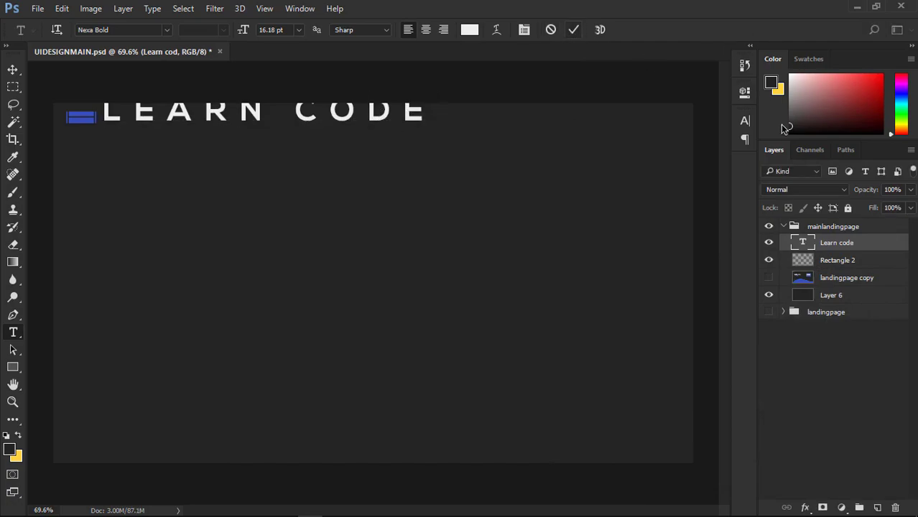
- Set the Learn code text's tracking to 0 and its font size to 6.18 pt
click(745, 121)
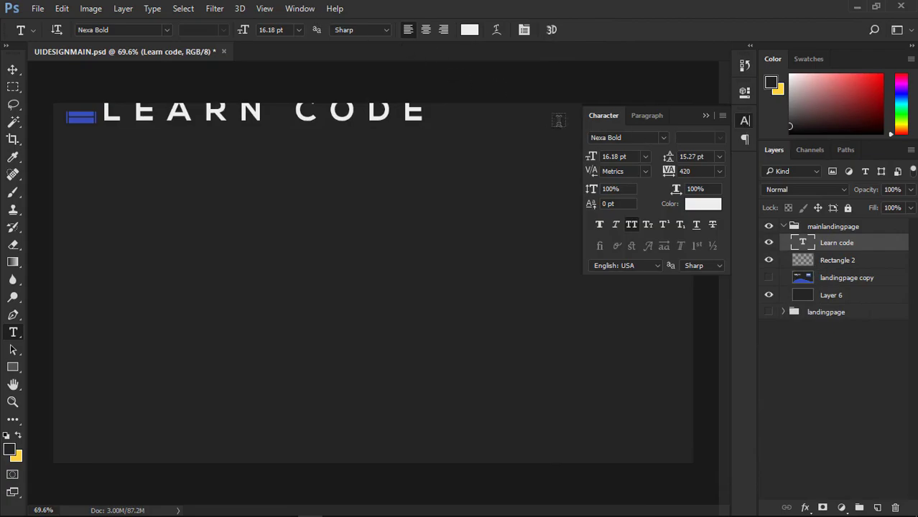
click(300, 9)
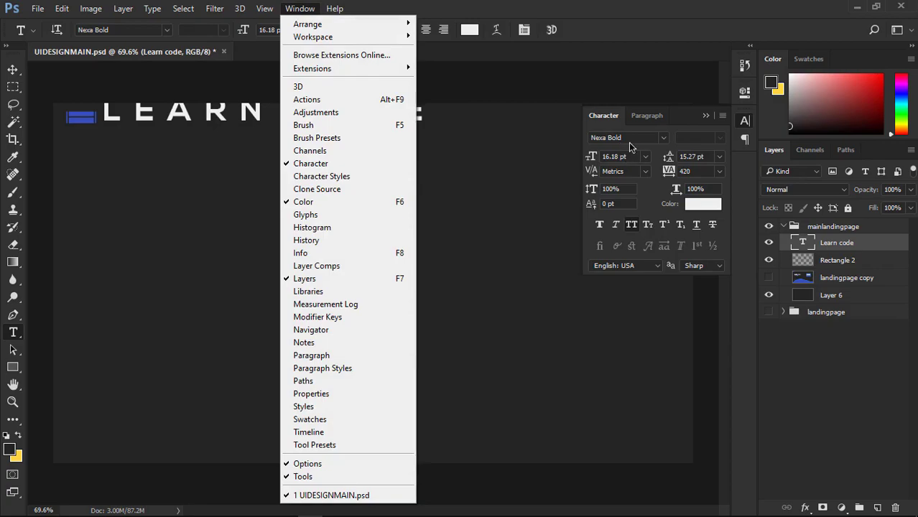
click(702, 171)
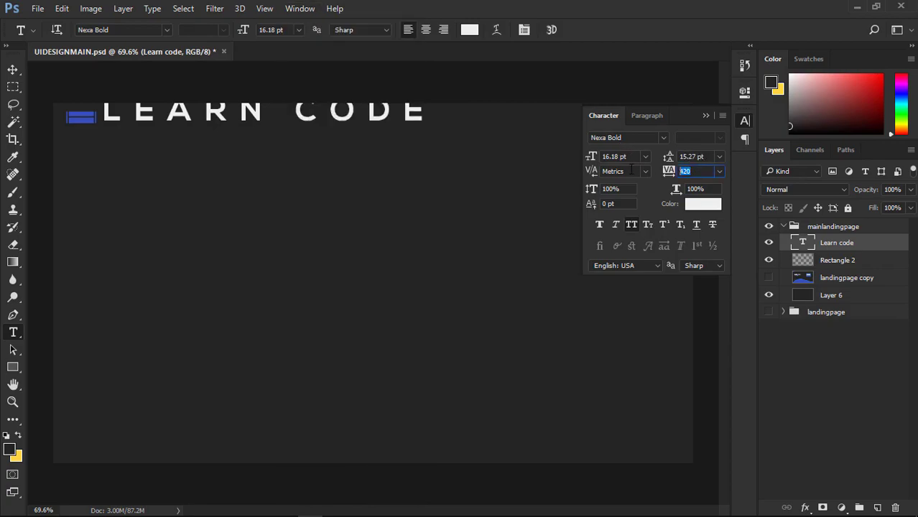
text(0)
key(Return)
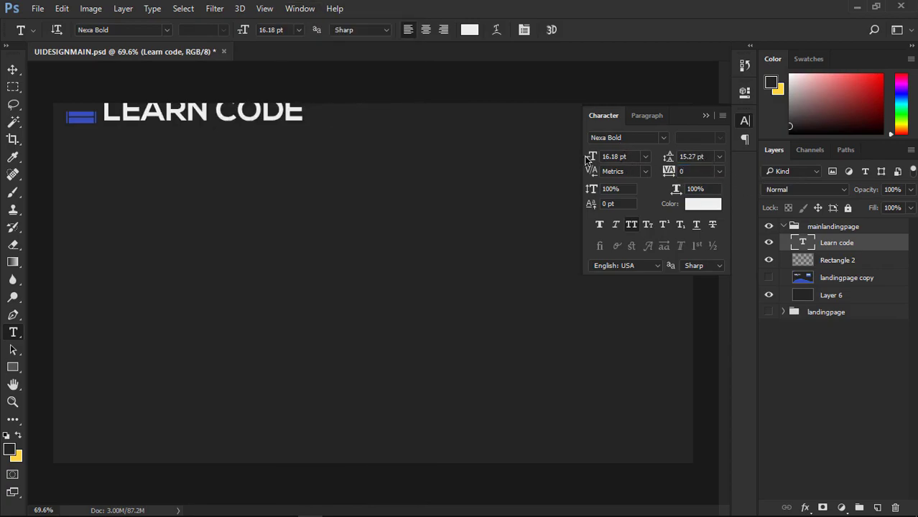
drag(592, 159, 584, 160)
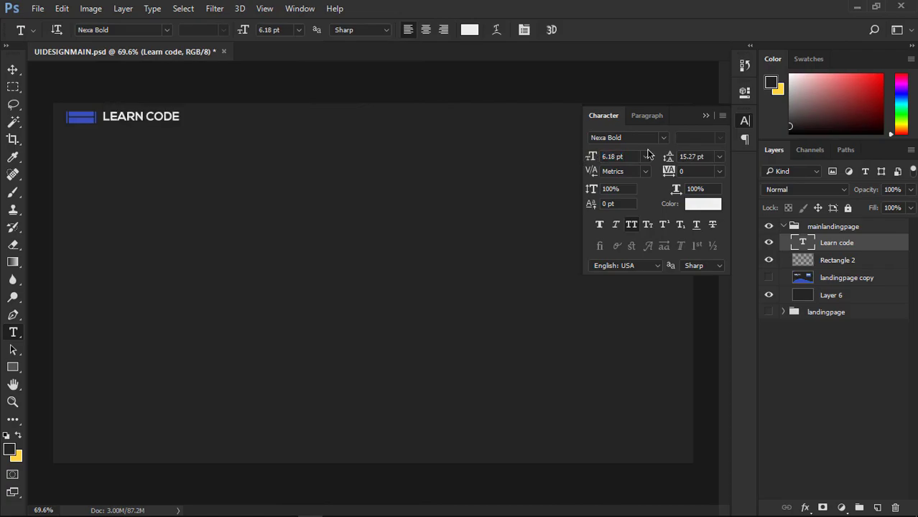
click(705, 116)
- Nudge the Learn code text slightly down to line it up with the blue logo
key(v)
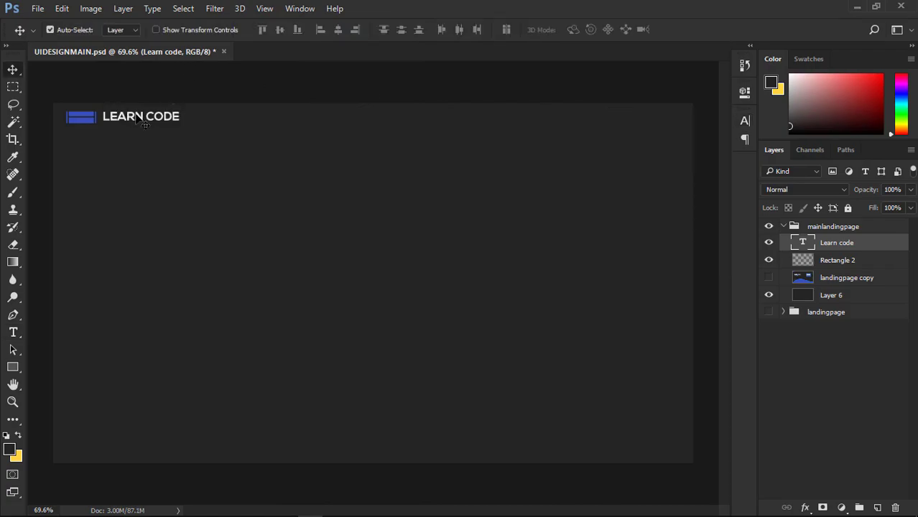
key(Down)
key(Down)
key(Up)
key(Down)
- Compare the brand text with the reference design by toggling the landingpage copy layer's visibility
click(766, 280)
click(766, 280)
click(767, 279)
click(767, 278)
click(767, 279)
click(767, 279)
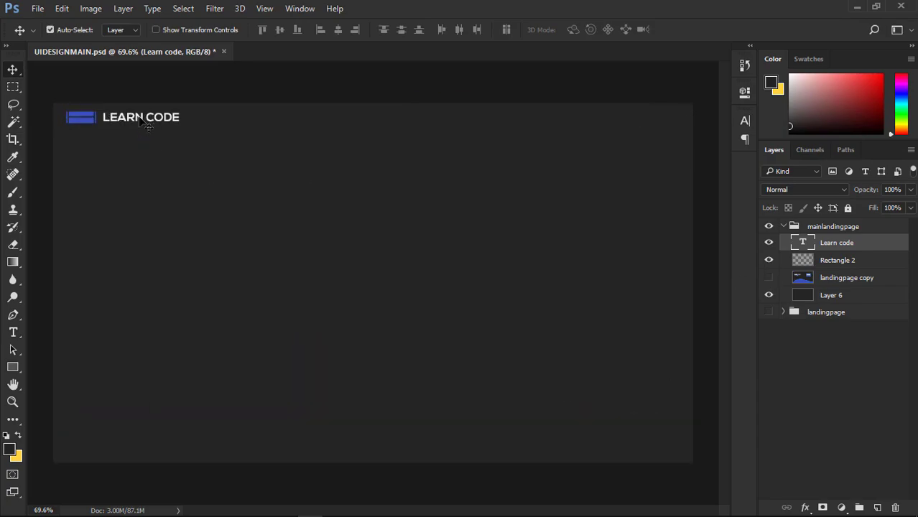
- Scale the Learn code text down to about 4.97 pt with Free Transform
key(ctrl+t)
drag(182, 130, 144, 124)
click(595, 31)
- Nudge the Learn code text a little away from the blue logo and center it vertically beside the logo
key(Right)
key(Right)
key(Right)
key(Right)
key(Right)
key(Right)
key(Right)
key(Right)
key(Down)
key(Right)
key(Right)
key(Down)
key(Down)
key(Down)
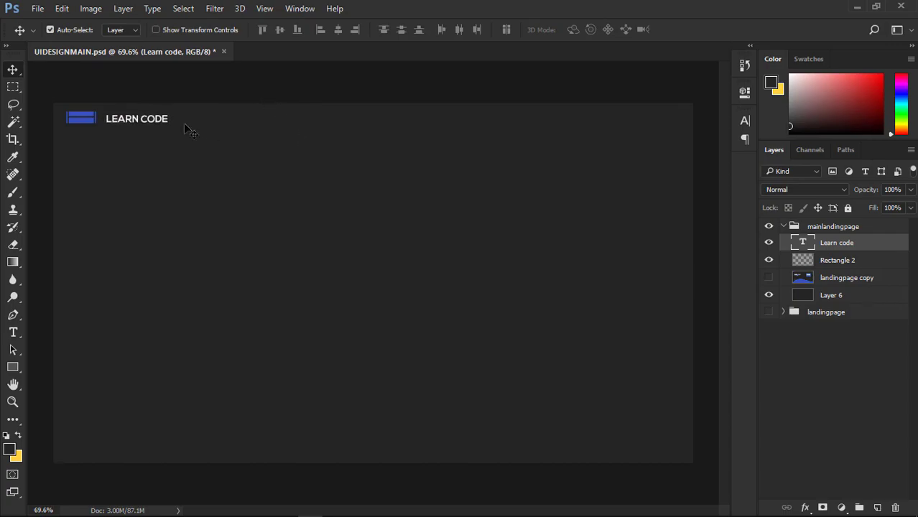
key(Up)
key(Up)
key(Up)
key(Up)
key(Up)
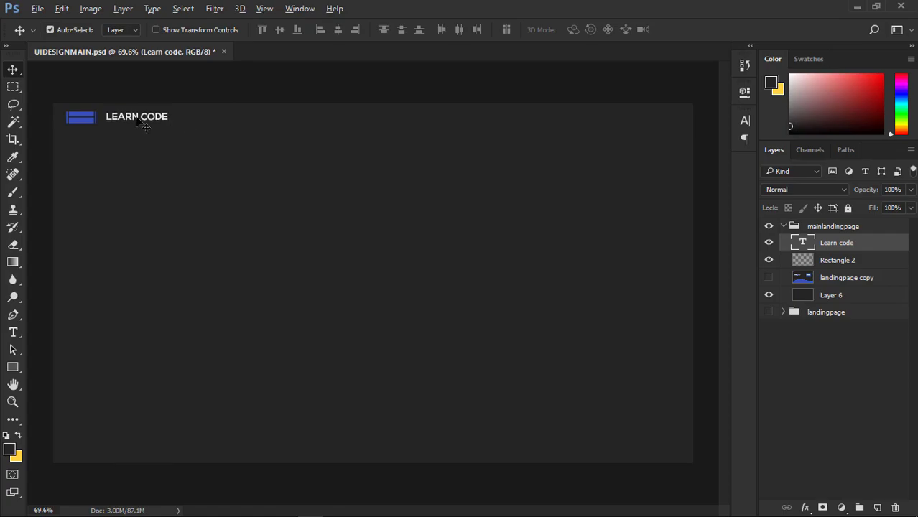
- Duplicate the Learn code text into the right half of the header and change the copy to "HOME"
drag(141, 121, 463, 122)
key(t)
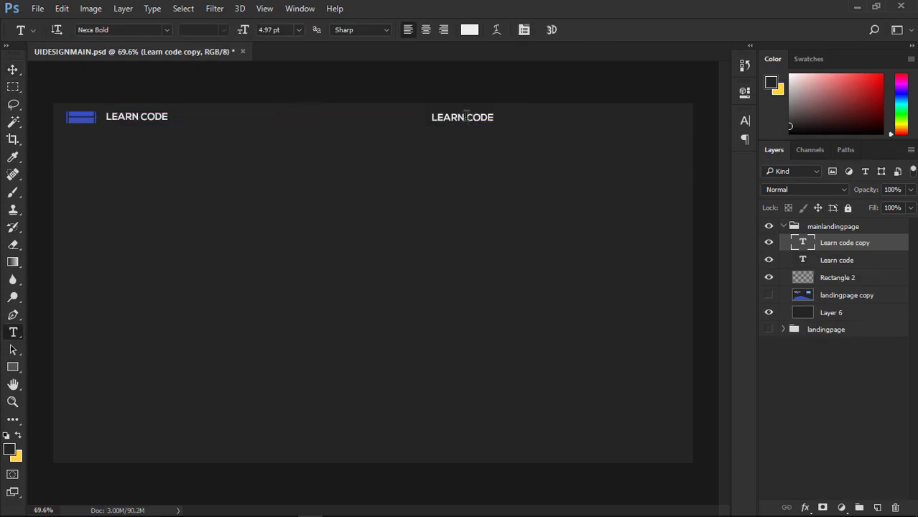
double_click(465, 117)
key(ctrl+a)
text(HO)
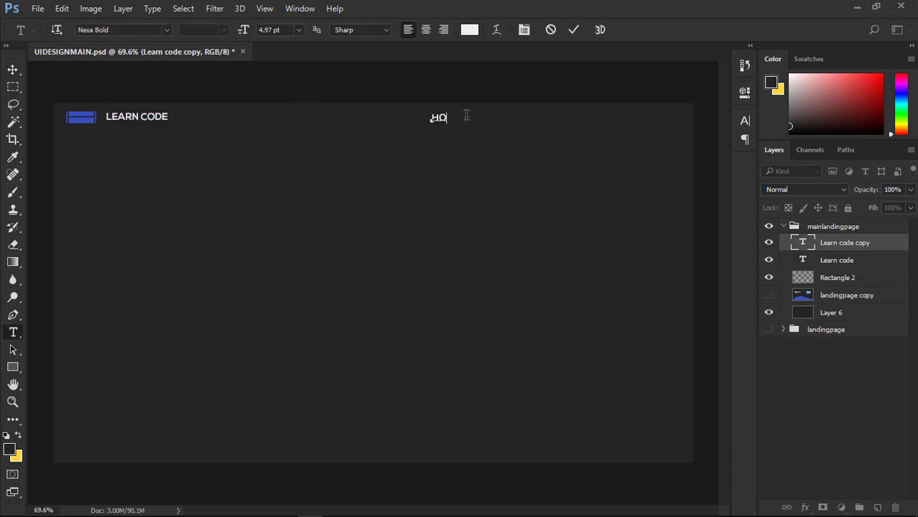
text(ME)
click(573, 30)
key(v)
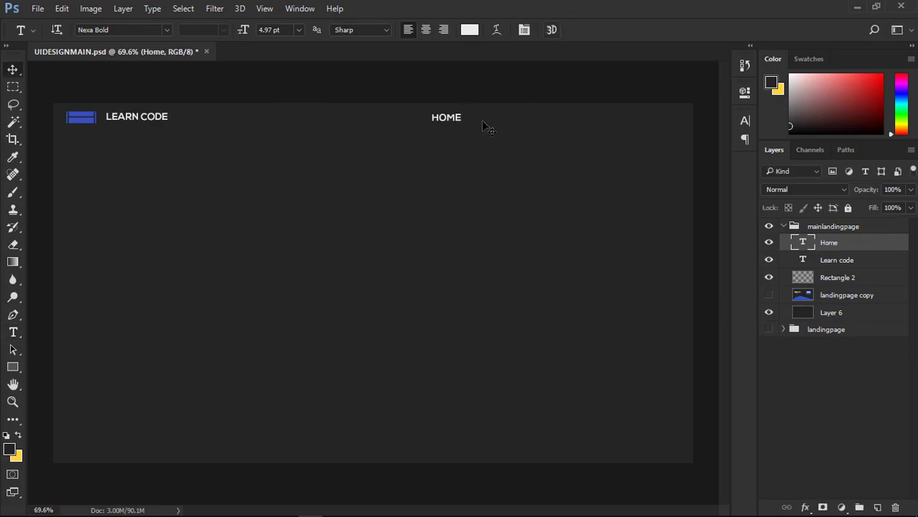
- Duplicate the HOME label to its right on the same line and change the copy to "COURSES"
scroll(464, 127, up, 3)
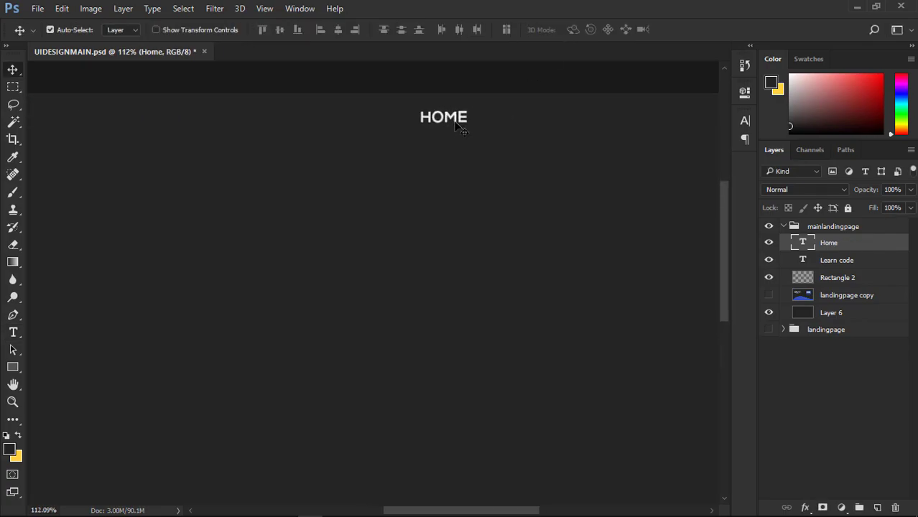
drag(328, 153, 566, 209)
drag(682, 179, 681, 178)
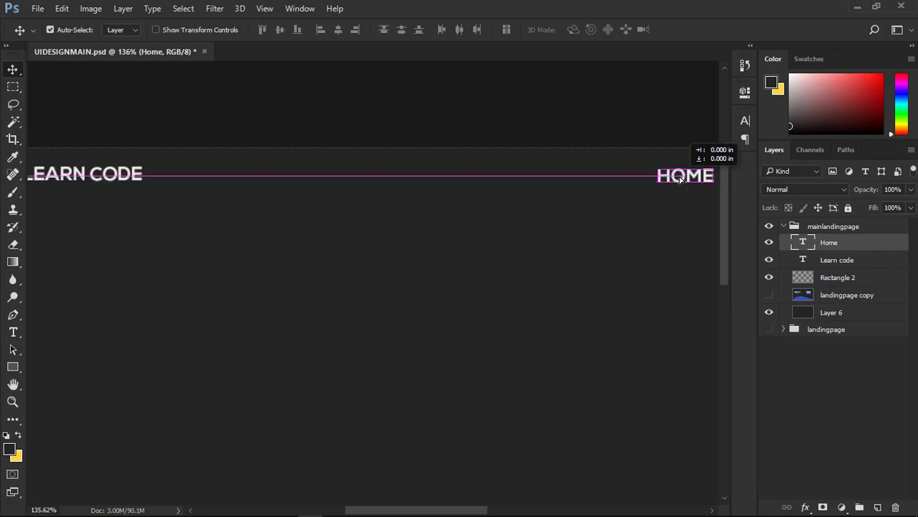
drag(679, 221, 207, 213)
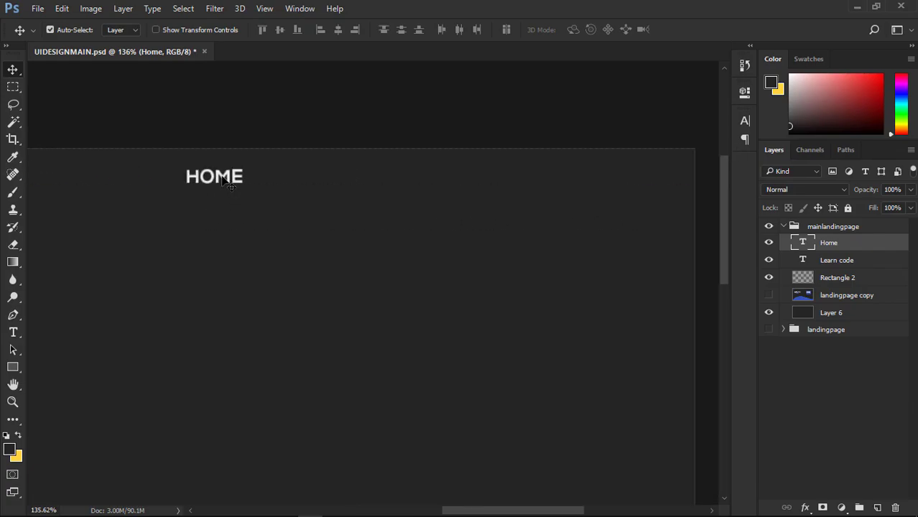
drag(224, 178, 349, 180)
key(t)
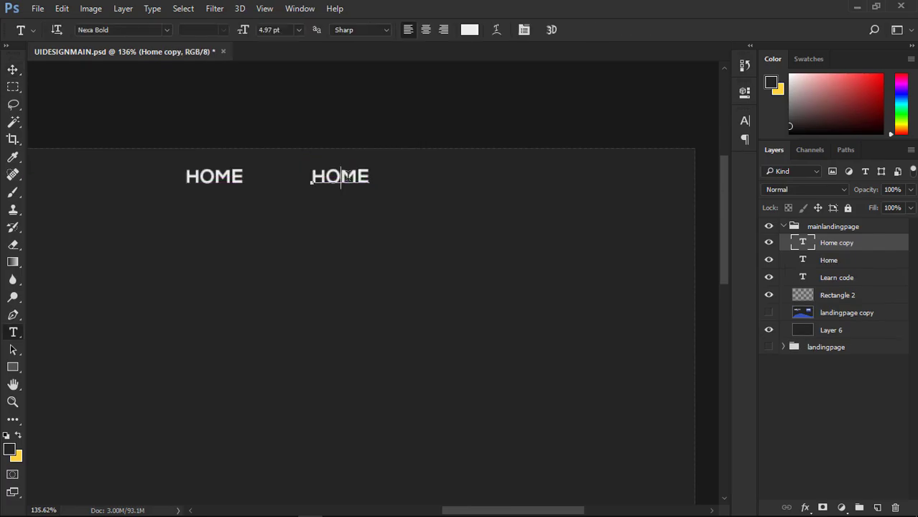
double_click(347, 177)
key(BackSpace)
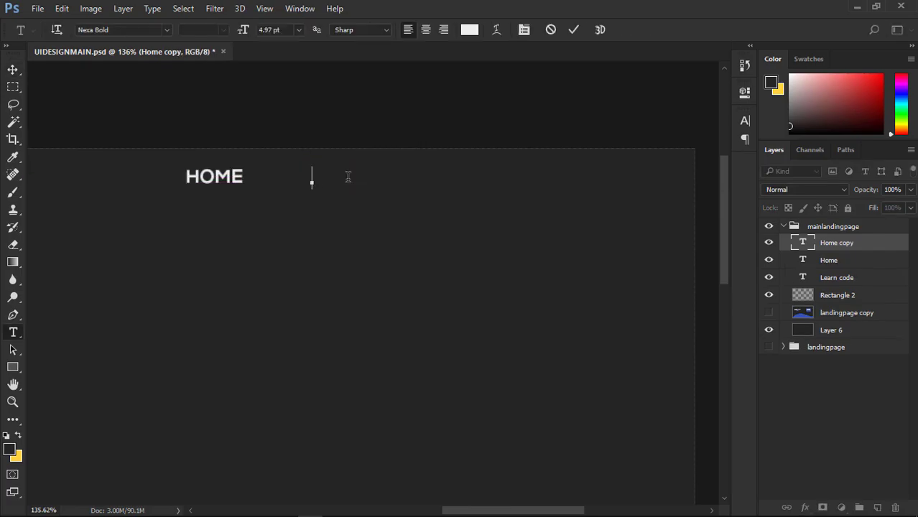
text(COURSES)
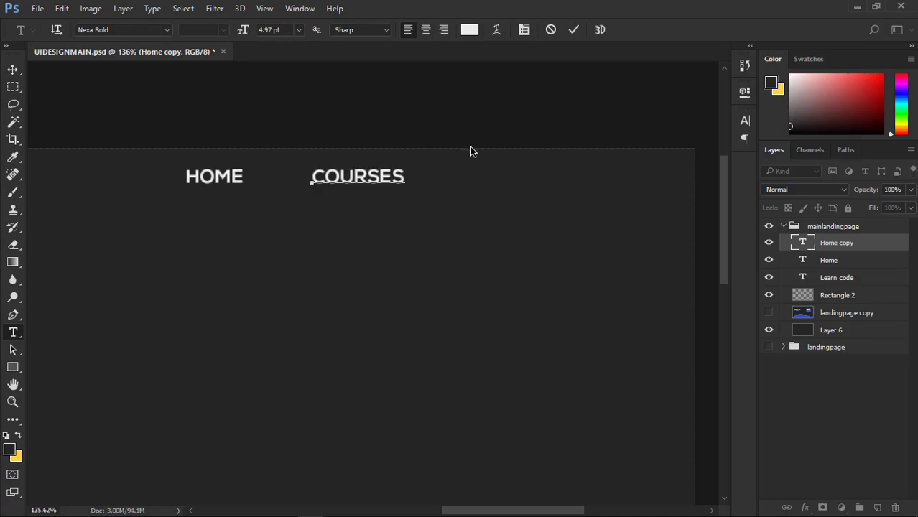
click(573, 29)
key(alt)
key(v)
click(433, 185)
drag(386, 183, 490, 184)
key(ctrl+z)
key(t)
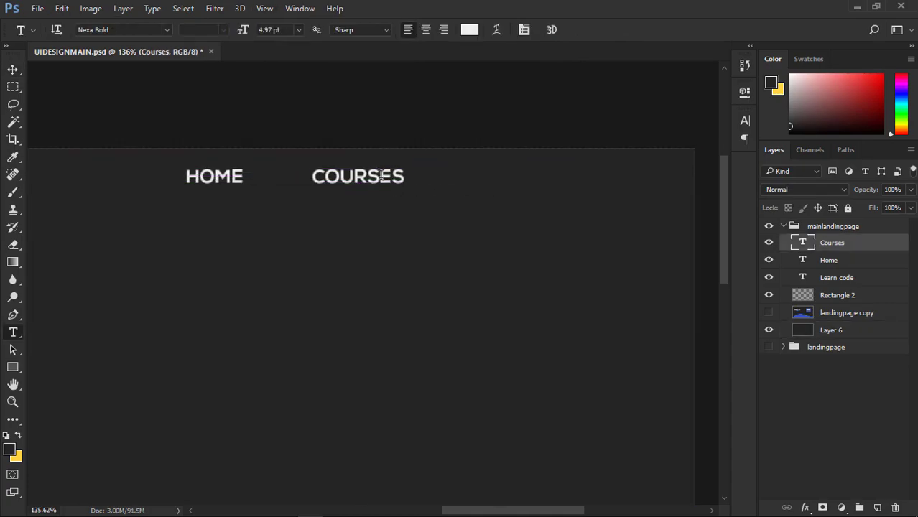
click(379, 179)
click(574, 29)
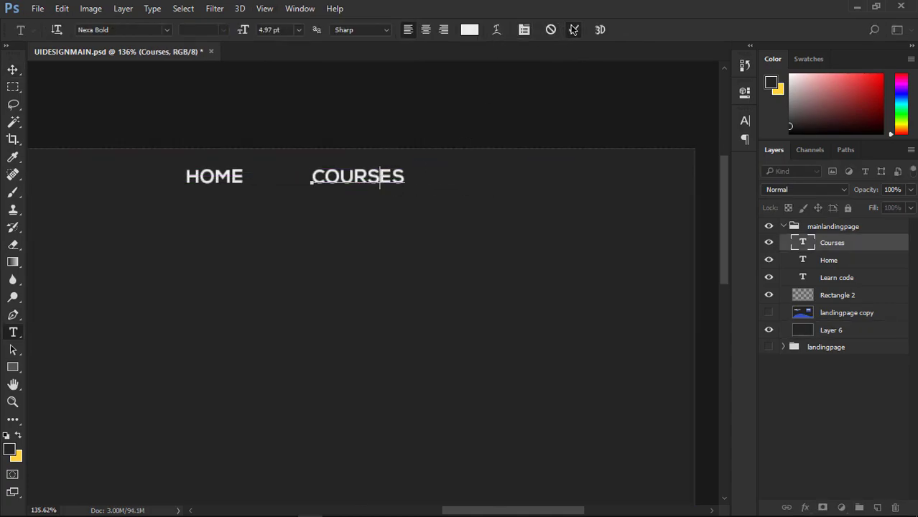
- Duplicate the COURSES label to its right on the same baseline and change the copy to "PRICING"
key(v)
drag(381, 183, 512, 182)
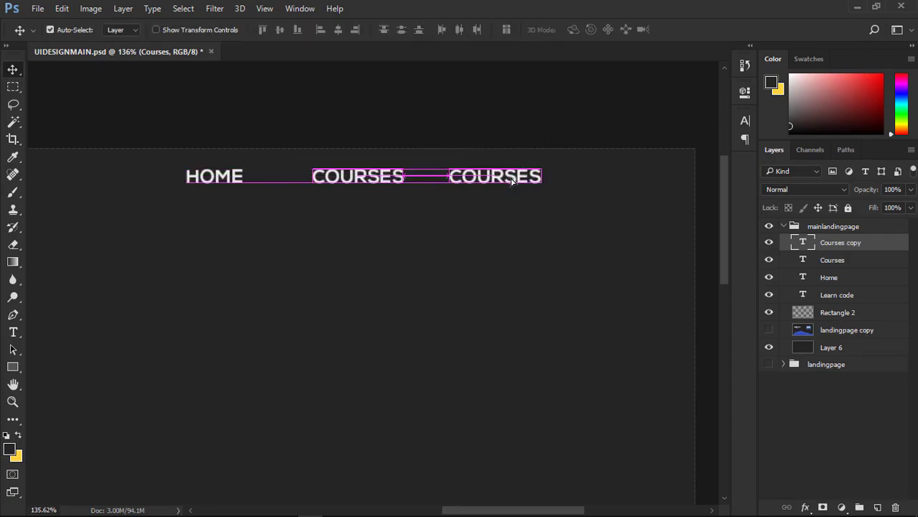
key(t)
double_click(512, 177)
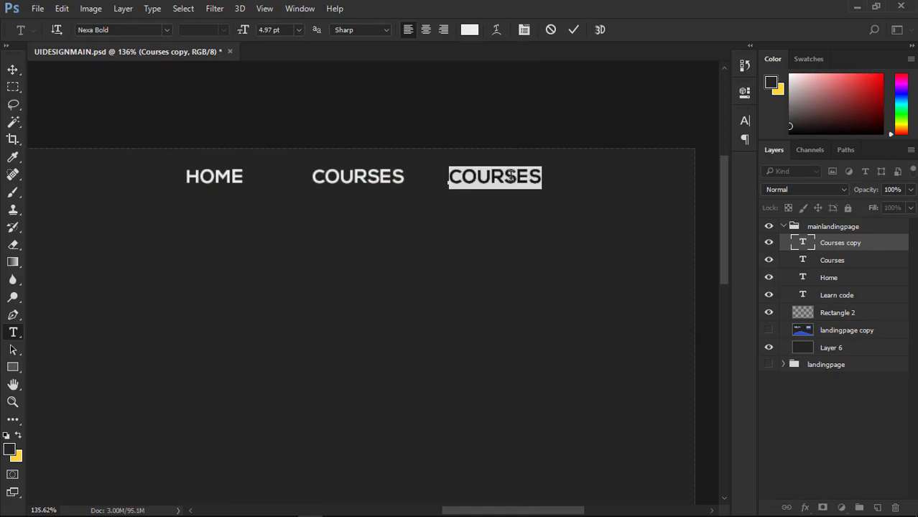
text(PRICING)
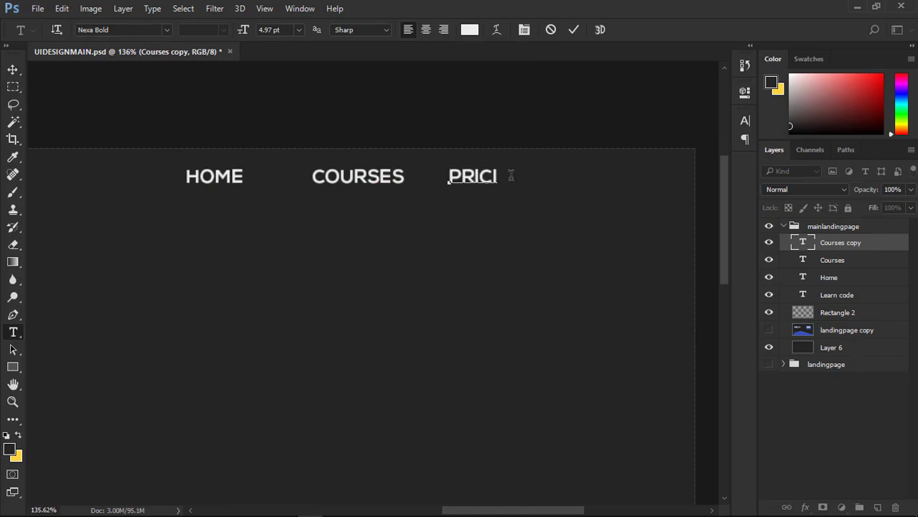
click(574, 30)
- Duplicate the PRICING label to its right near the page edge and change the copy to "CONTACT"
key(v)
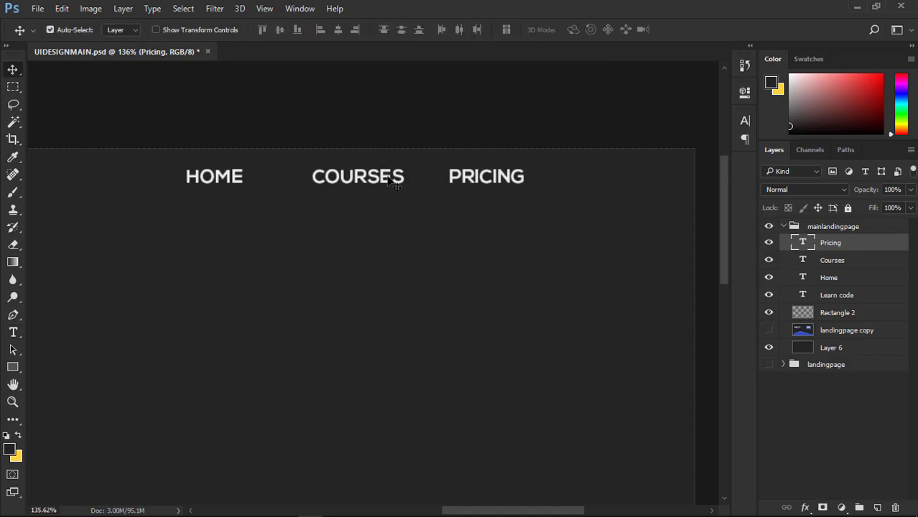
drag(472, 177, 598, 178)
double_click(597, 175)
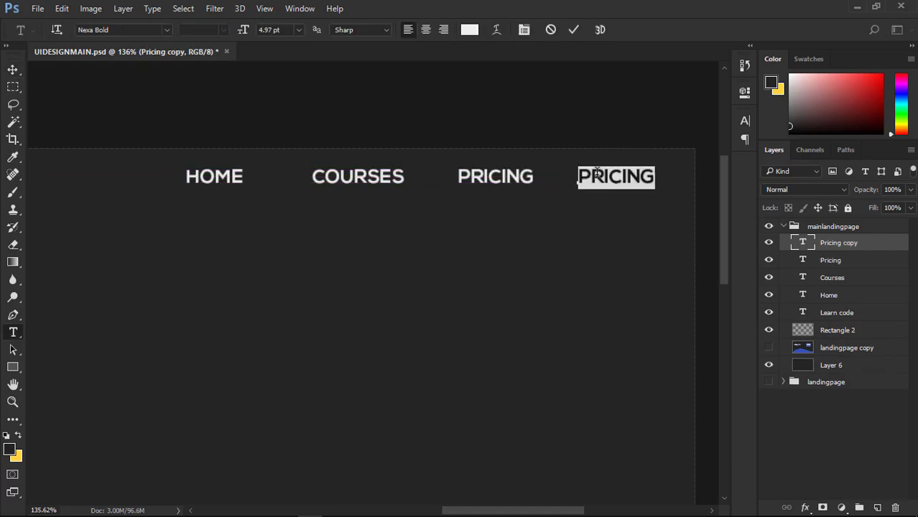
text(CO)
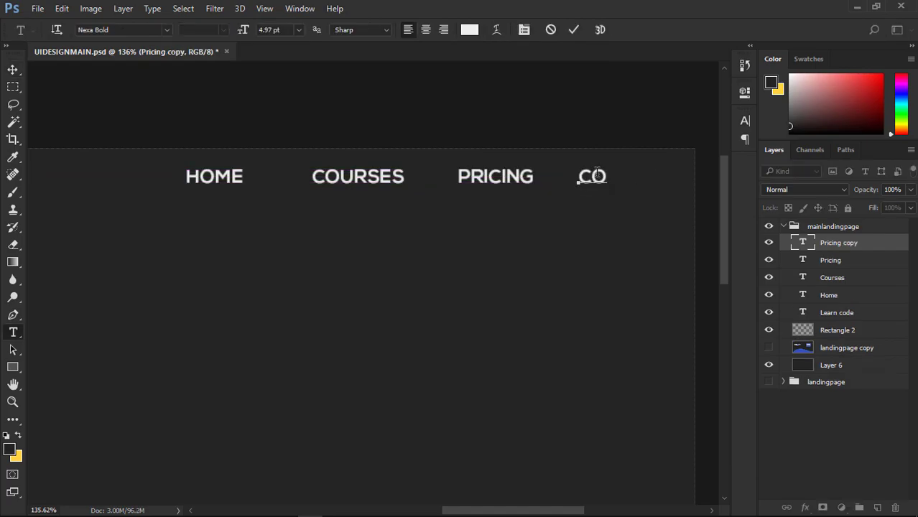
text(NTACT)
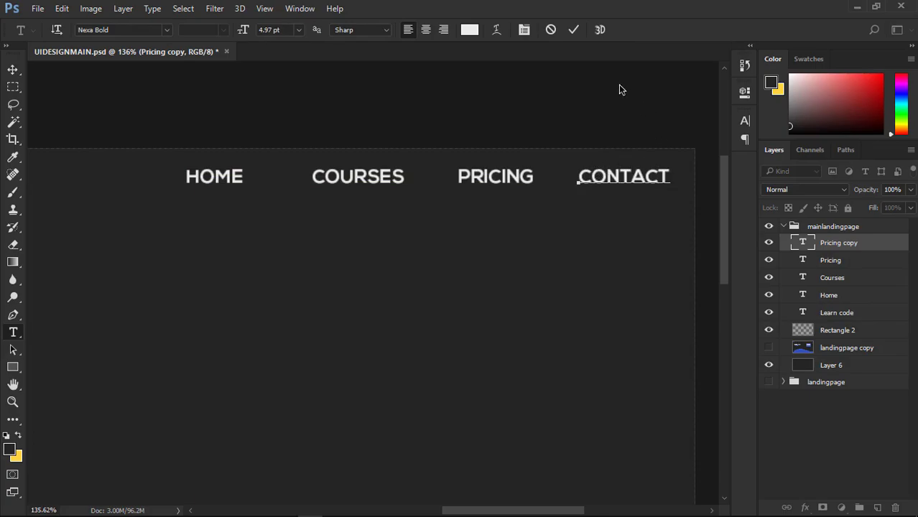
click(574, 31)
- Scale the Home, Courses, Pricing and contact text layers together to about 90% and shift them slightly right and up
scroll(508, 313, down, 5)
scroll(517, 308, up, 3)
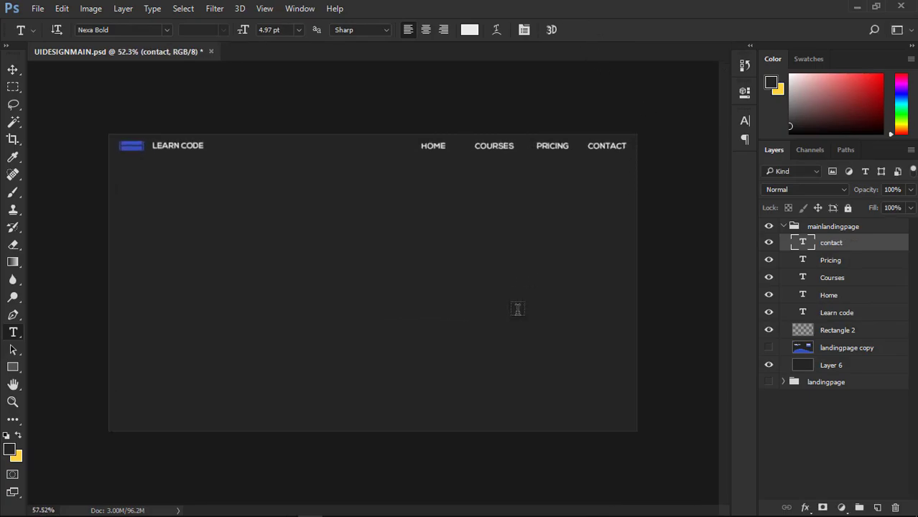
scroll(517, 309, up, 1)
key(v)
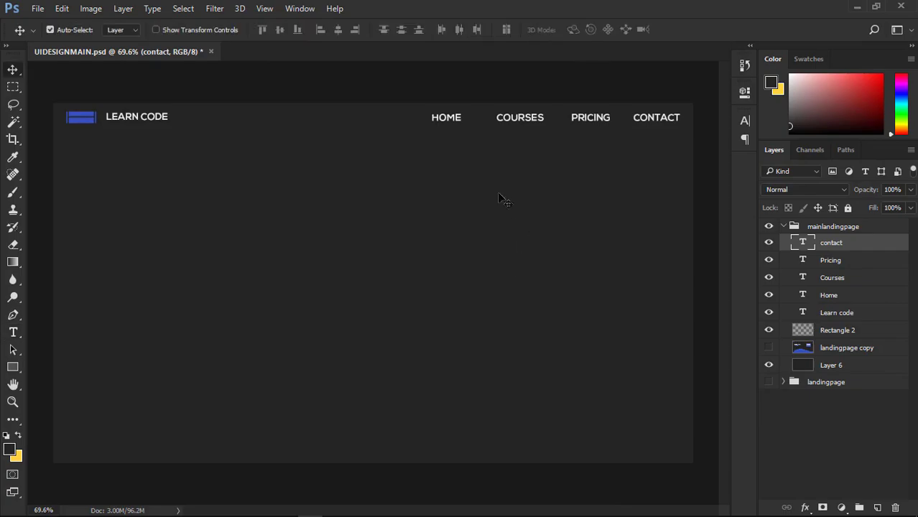
click(446, 122)
ctrl+click(834, 279)
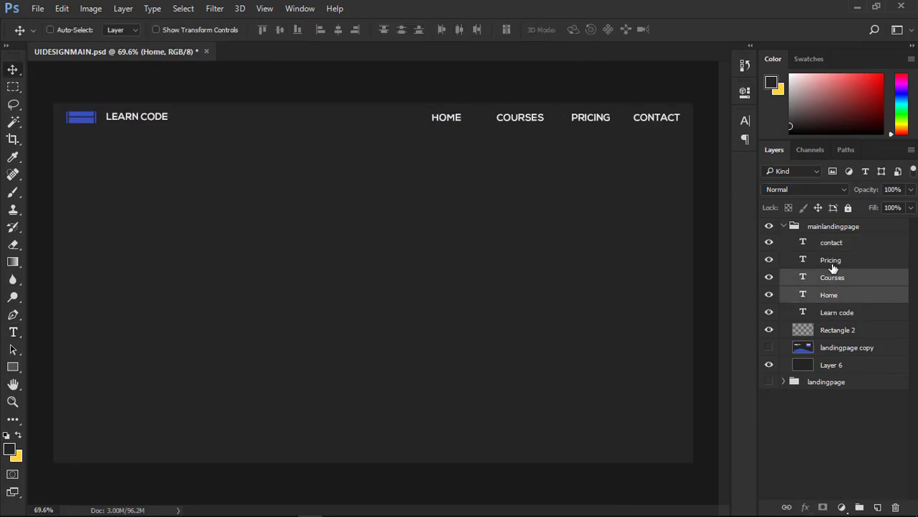
ctrl+click(834, 260)
ctrl+click(831, 243)
key(ctrl+t)
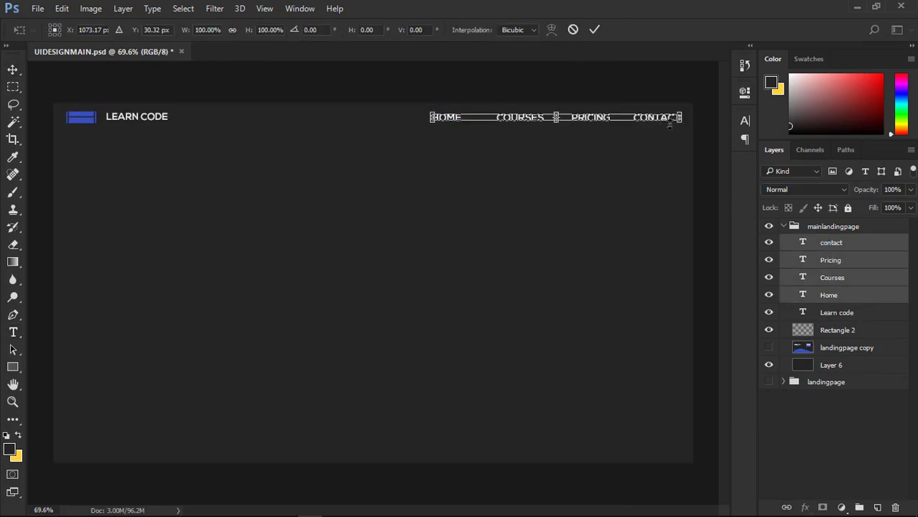
drag(680, 113, 658, 123)
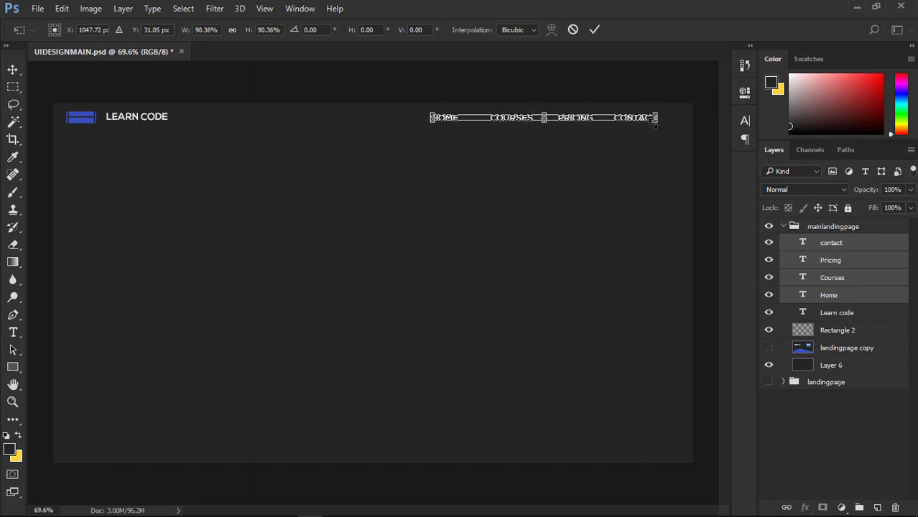
click(596, 30)
mouse_move(522, 120)
mouse_down()
mouse_move(535, 122)
mouse_move(524, 116)
mouse_up()
key(ctrl+r)
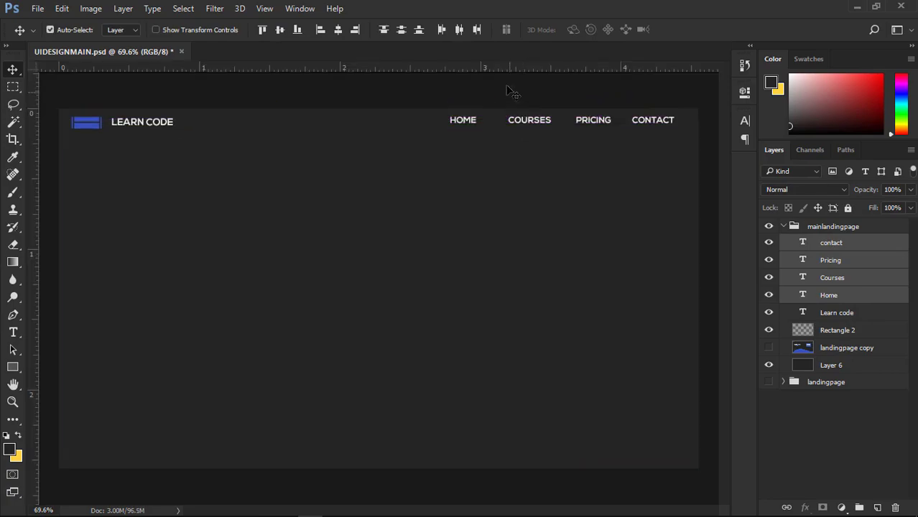
mouse_move(505, 70)
mouse_down()
mouse_move(502, 117)
mouse_move(501, 85)
mouse_up()
key(ctrl+z)
key(ctrl+r)
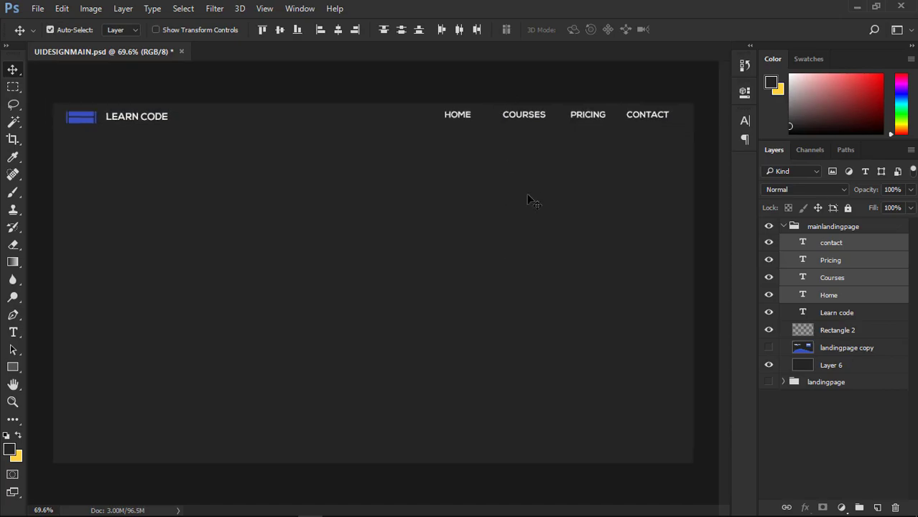
- Nudge the four navigation labels down toward the height of the Learn code text
key(Down)
key(Down)
key(Down)
key(Down)
key(Down)
key(Down)
key(Down)
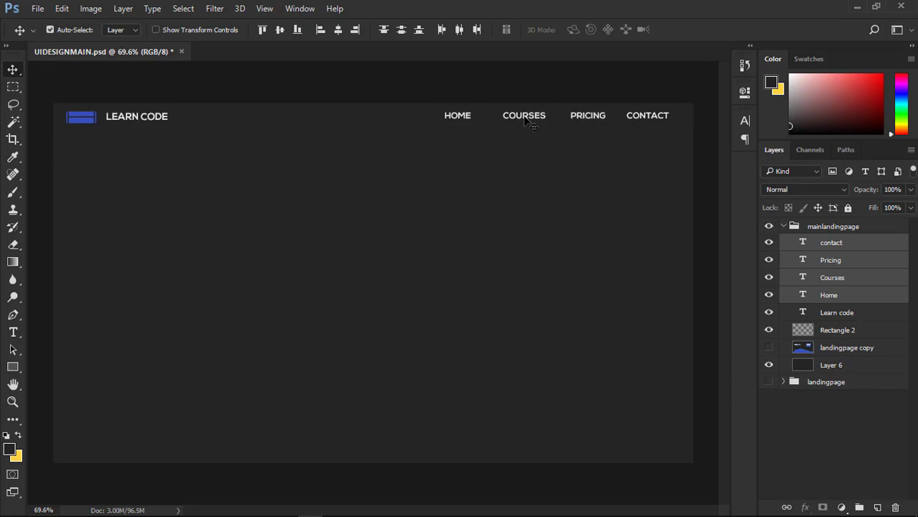
- Nudge the four navigation labels level with the LEARN CODE text and check them against the landingpage copy reference
key(Up)
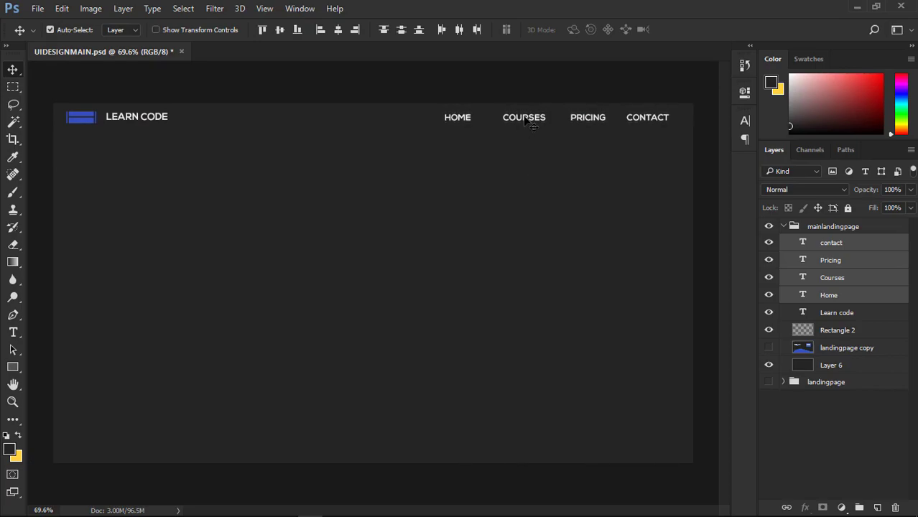
key(Up)
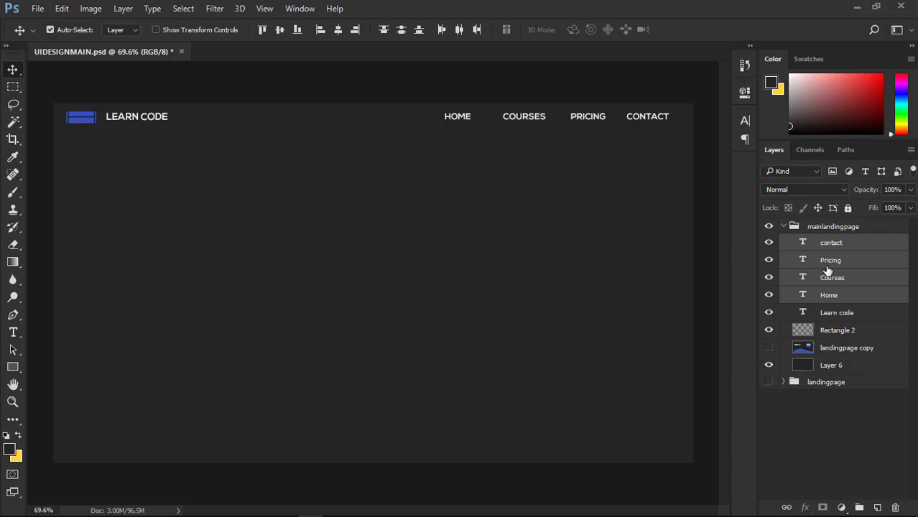
click(769, 348)
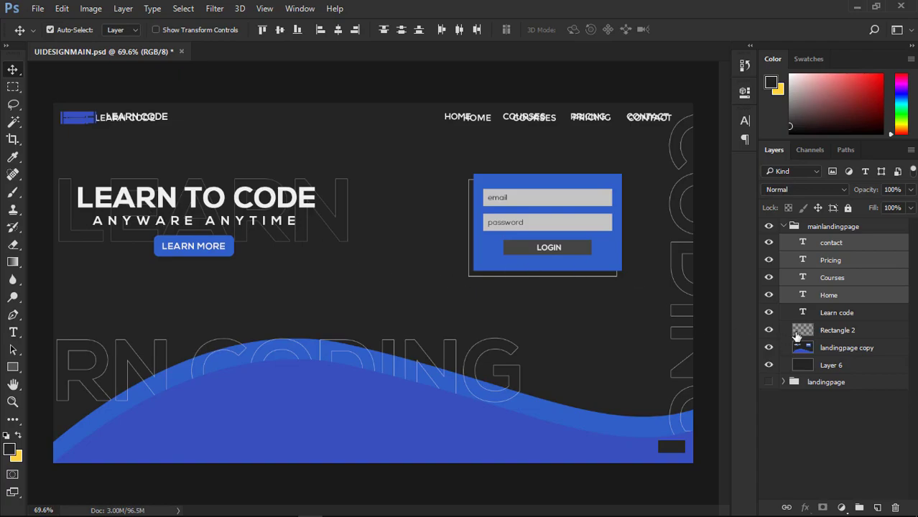
click(768, 349)
- Add the text "LEARN TO CODE" in Nexa Bold at 6.18 pt in the page's upper-left area below the header
key(t)
click(98, 213)
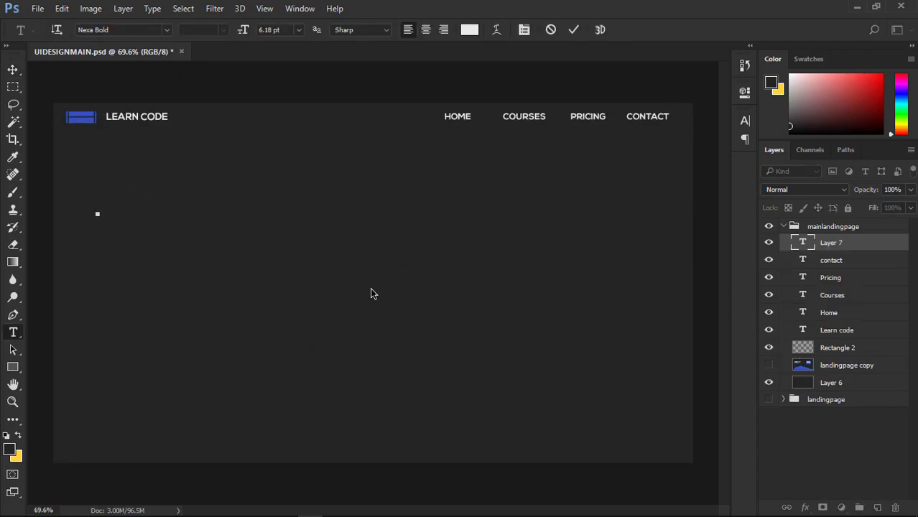
text(LEARN TO CODE)
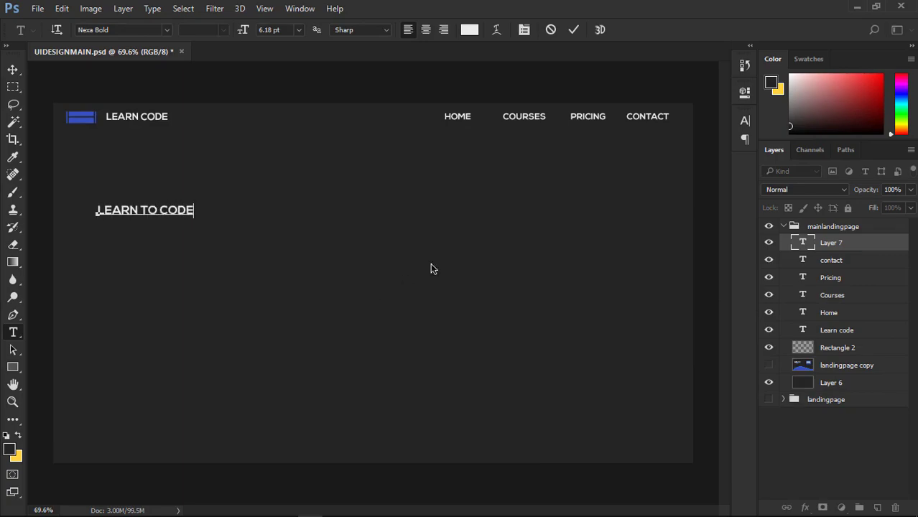
click(575, 30)
- Scale the LEARN TO CODE heading up proportionally to about 13.63 pt
key(ctrl+t)
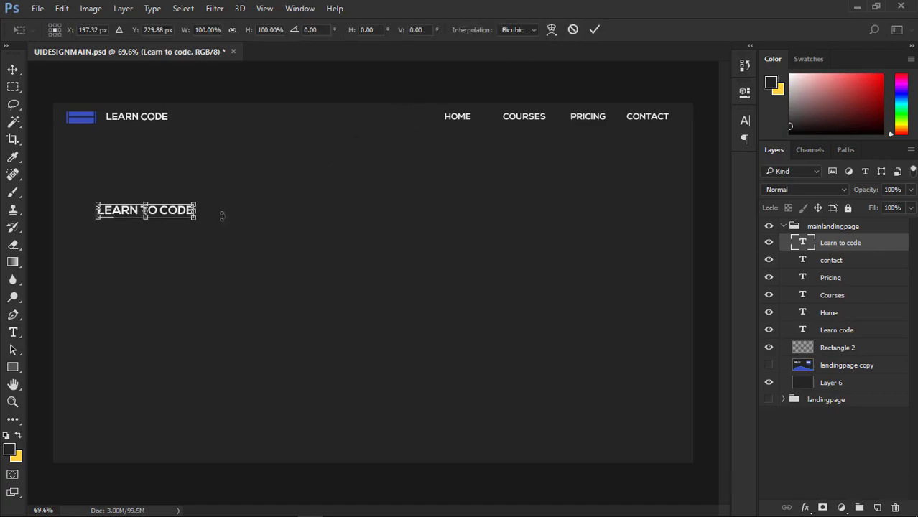
drag(197, 221, 311, 236)
click(595, 29)
key(v)
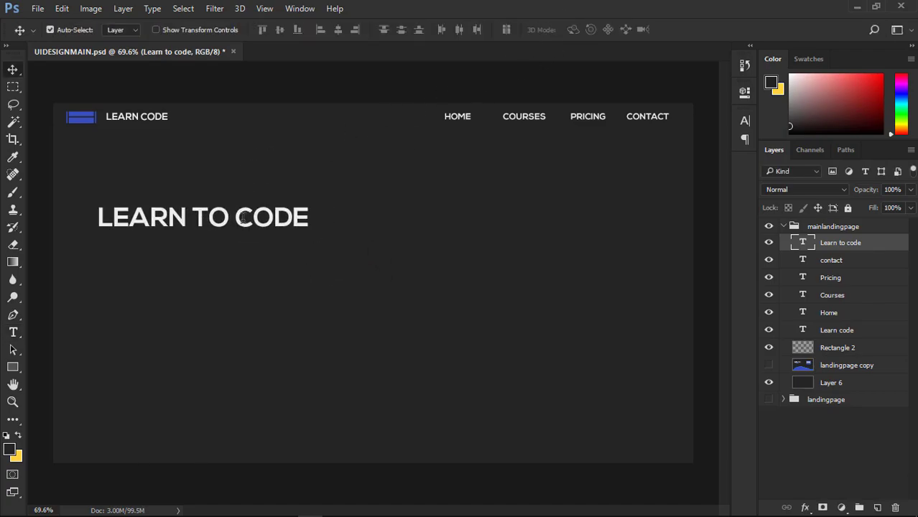
- Shift the LEARN TO CODE heading slightly left, duplicate it directly below and change the copy to "ANY WHERE ANYTIME"
drag(224, 227, 210, 251)
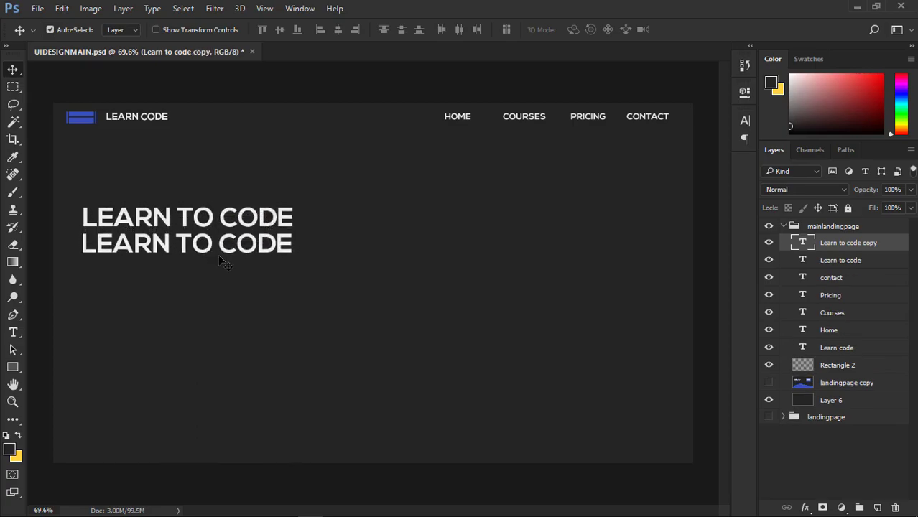
key(t)
click(186, 246)
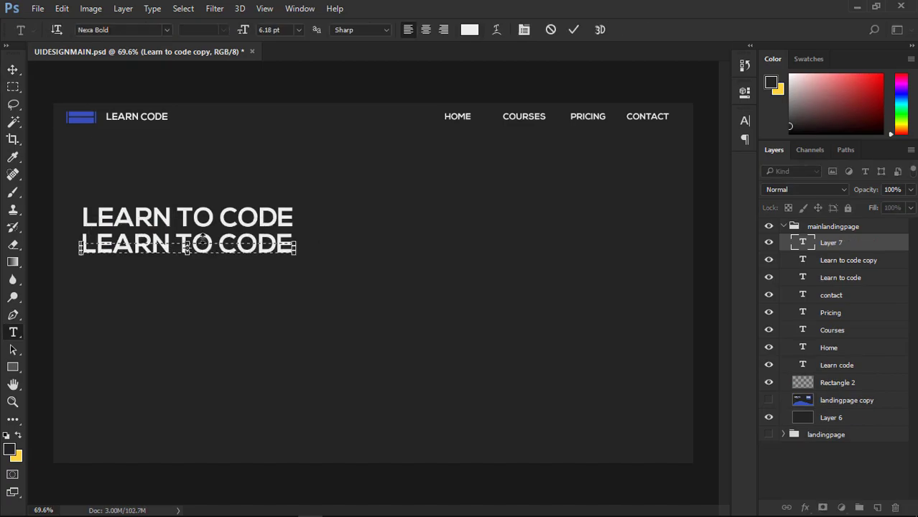
click(573, 29)
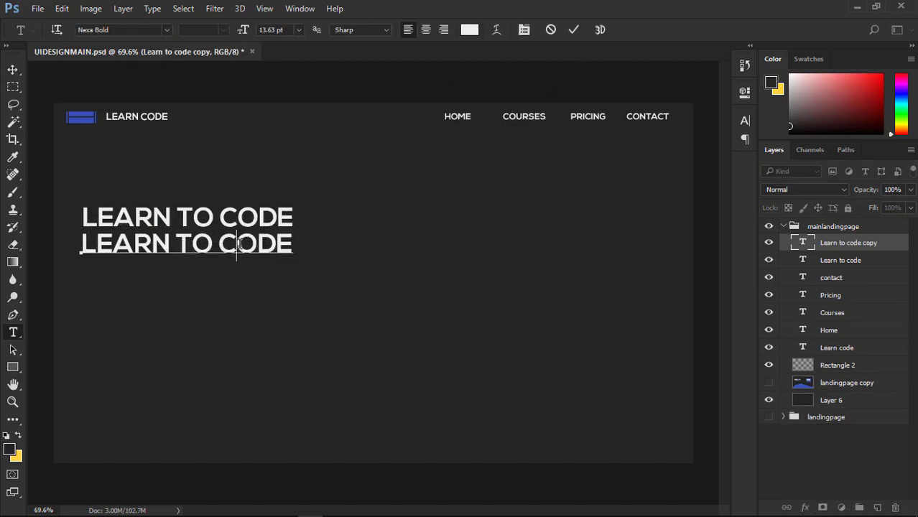
triple_click(240, 243)
text(AN)
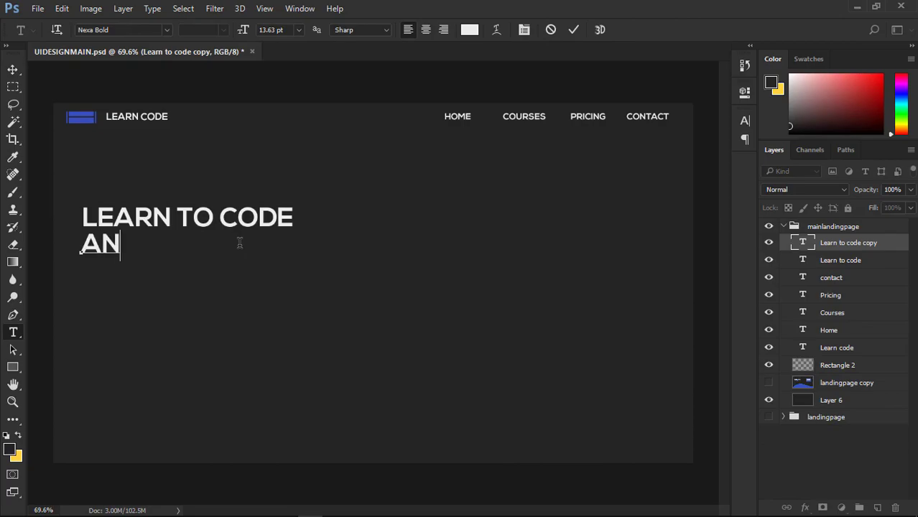
text(Y WHERE)
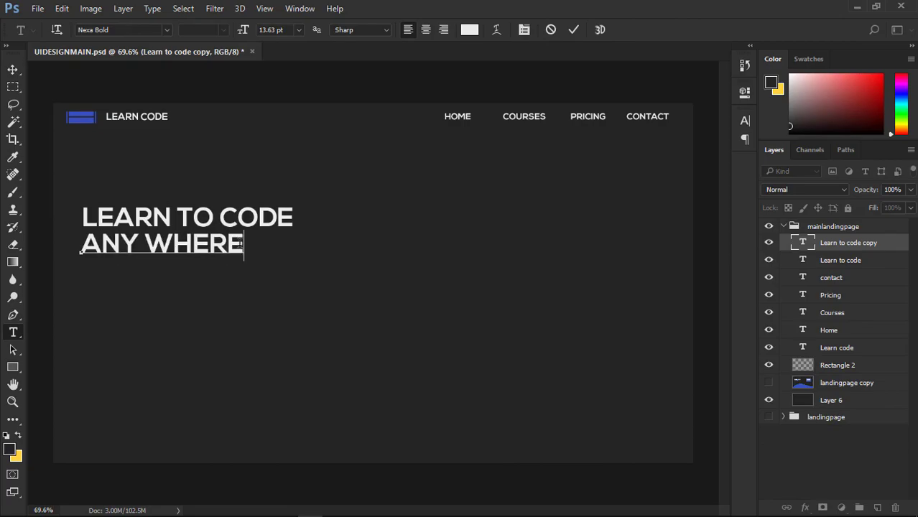
text( ANY)
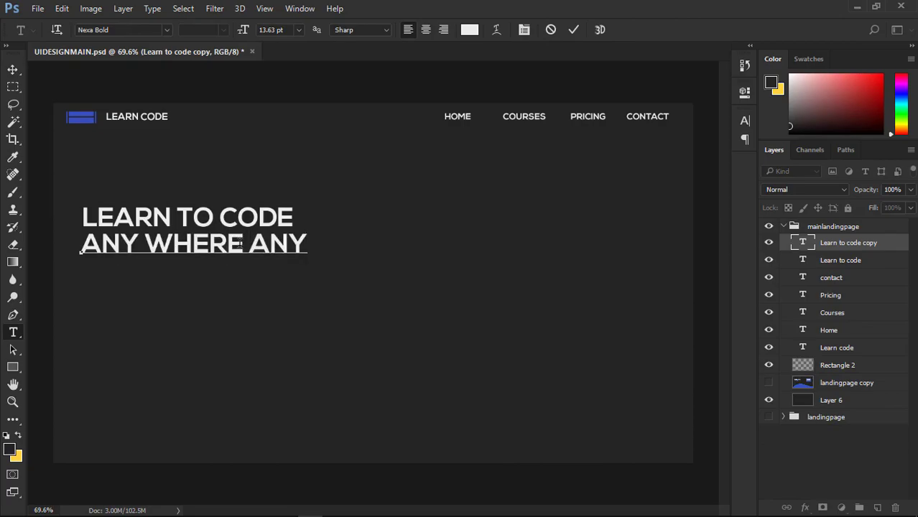
key(BackSpace)
text(TIME)
click(243, 244)
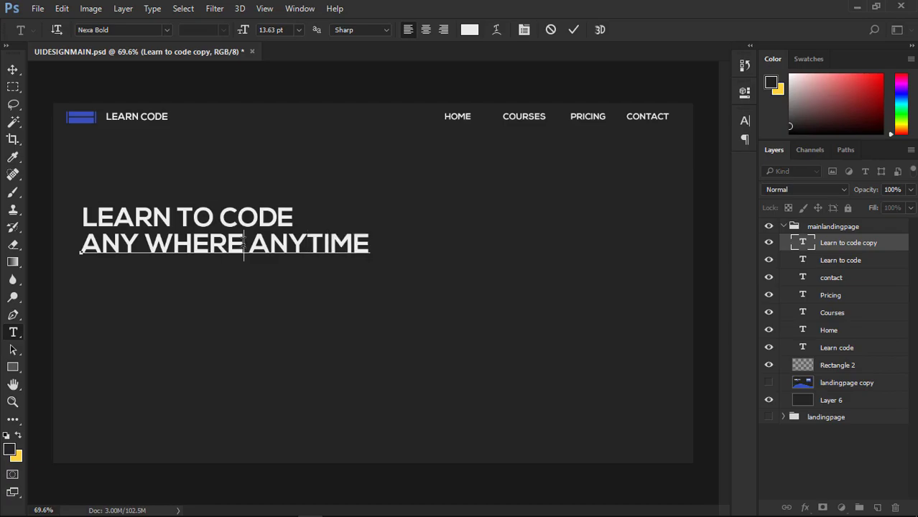
click(573, 29)
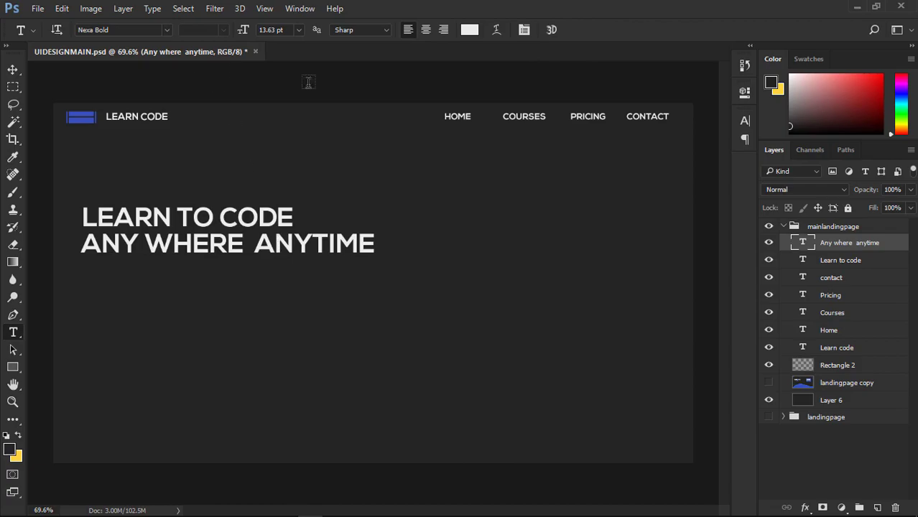
- Scale the ANY WHERE ANYTIME text down to about 6.45 pt and place it centred just beneath the LEARN TO CODE heading
click(770, 385)
click(770, 385)
click(769, 385)
click(770, 384)
key(ctrl+t)
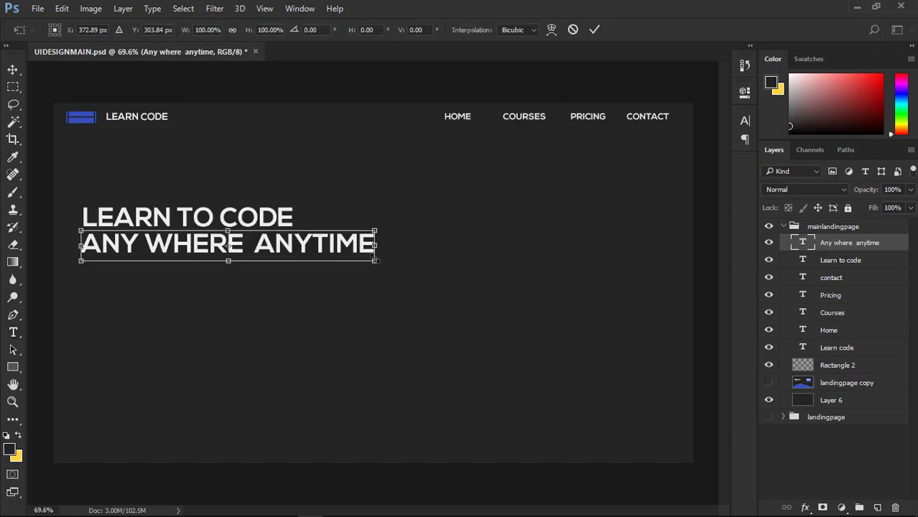
drag(366, 264, 236, 236)
key(Down)
key(Down)
key(Down)
key(Down)
key(Down)
key(Down)
key(Down)
key(Down)
click(595, 29)
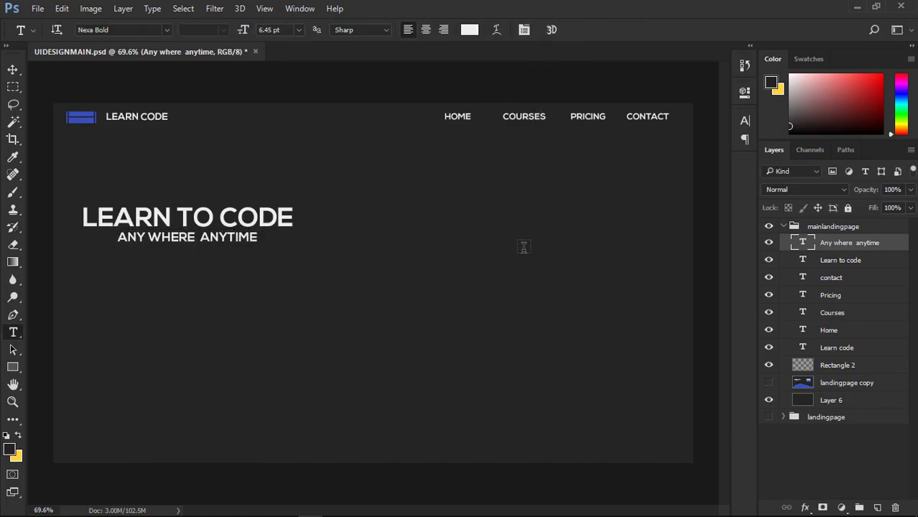
- Set the ANY WHERE ANYTIME tagline's tracking to 260 and recentre it under the LEARN TO CODE heading
key(v)
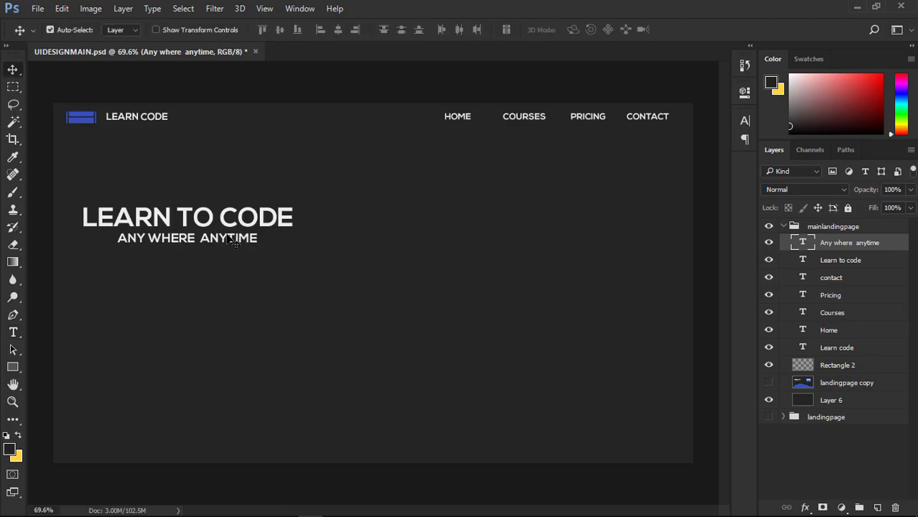
click(744, 120)
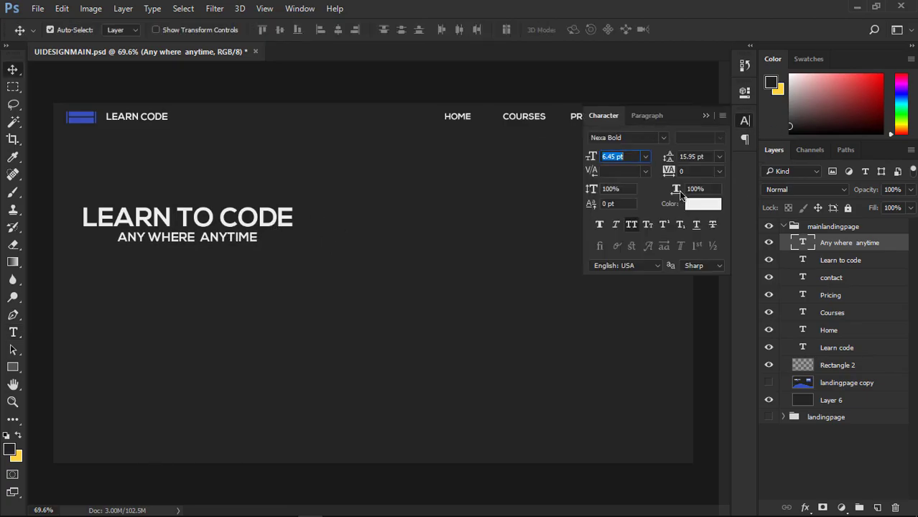
drag(669, 173, 679, 176)
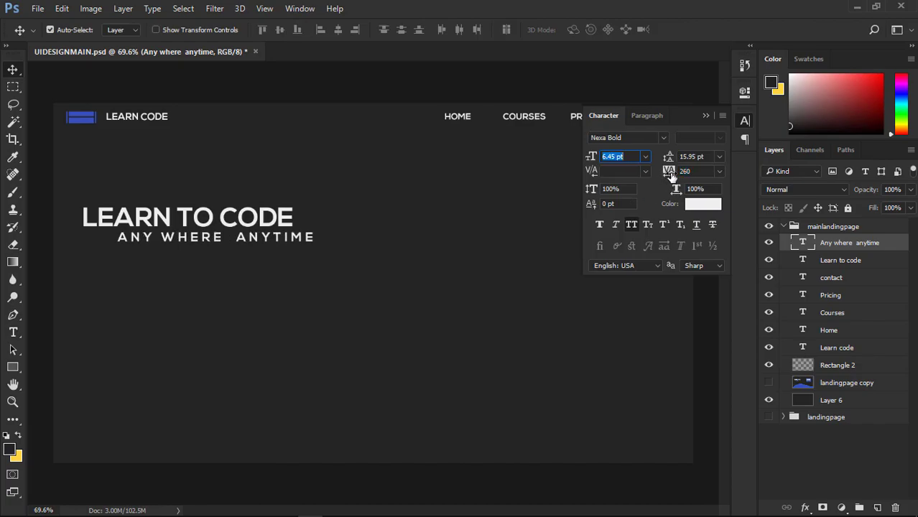
click(706, 115)
drag(254, 240, 227, 240)
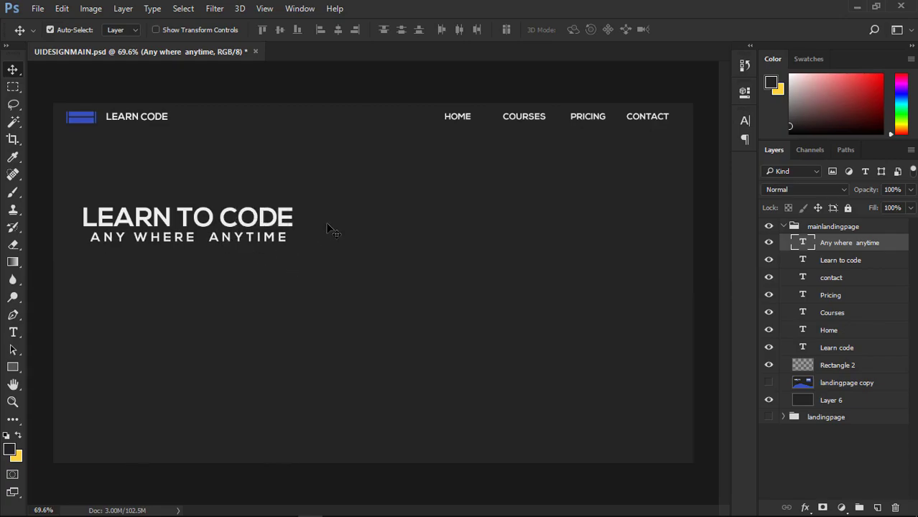
- Scale the ANY WHERE ANYTIME tagline down about its centre to about 88%
key(ctrl+t)
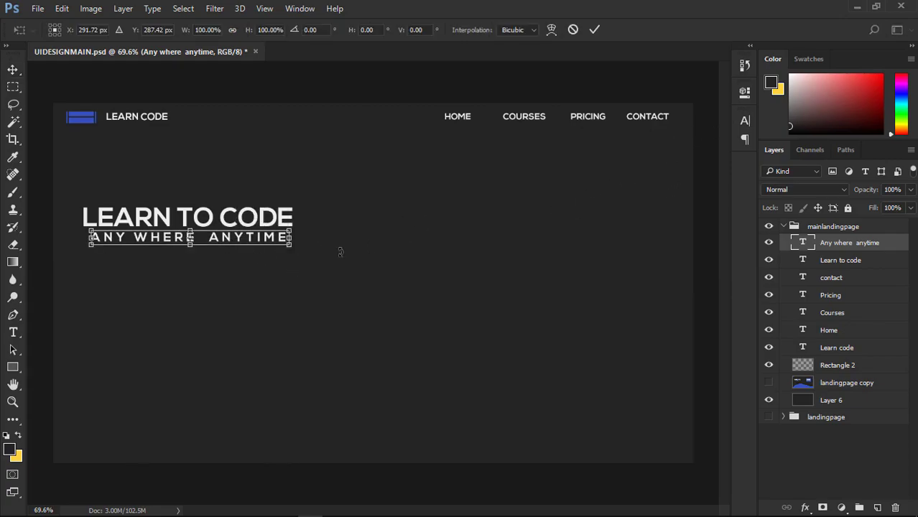
mouse_move(290, 246)
mouse_down()
mouse_move(271, 244)
mouse_move(279, 245)
mouse_up()
click(594, 30)
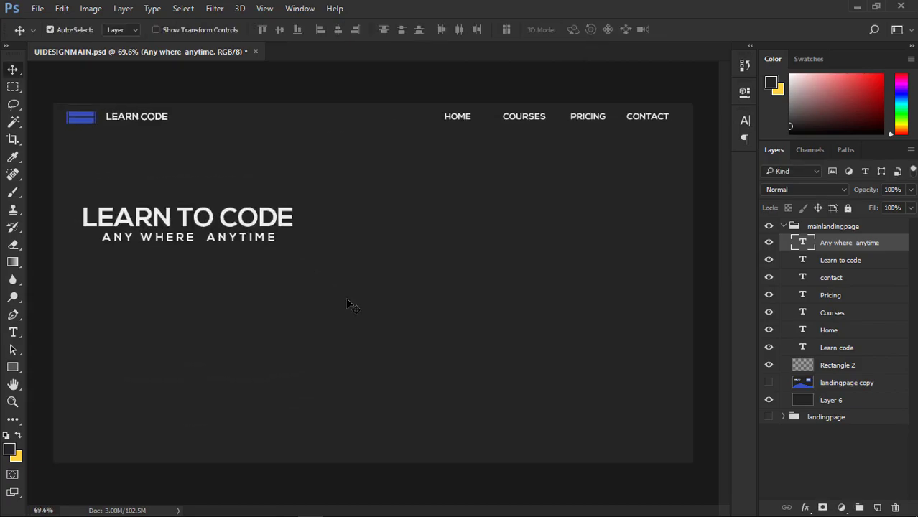
- Raise the LEARN TO CODE heading slightly, using the reference as a guide, and move the tagline up close beneath it
click(234, 226)
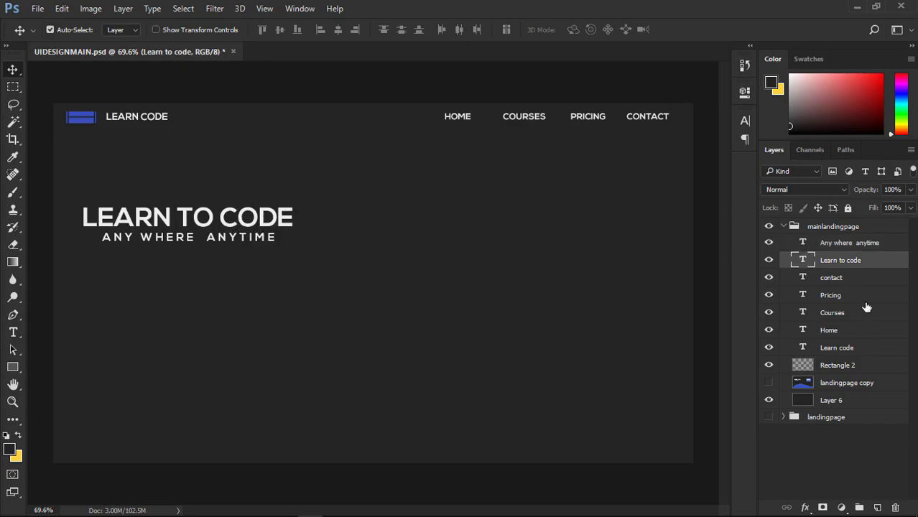
click(769, 384)
click(771, 384)
click(770, 384)
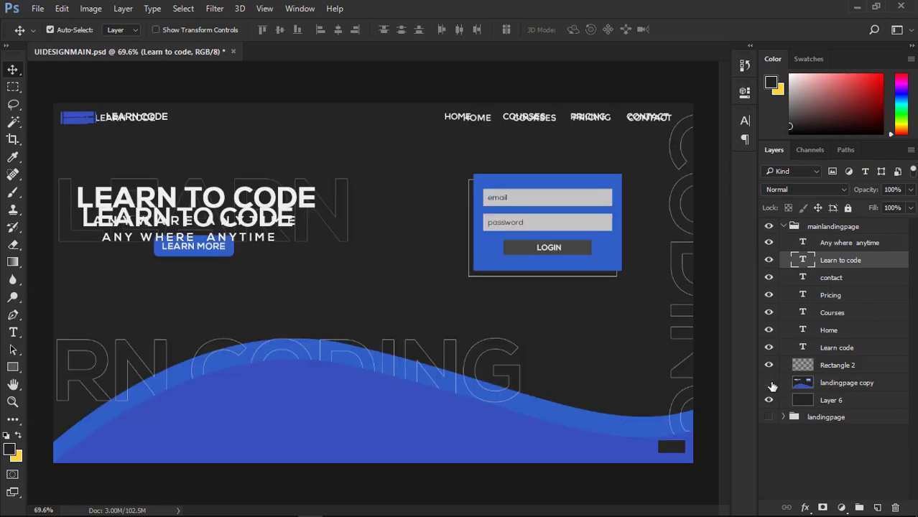
click(770, 384)
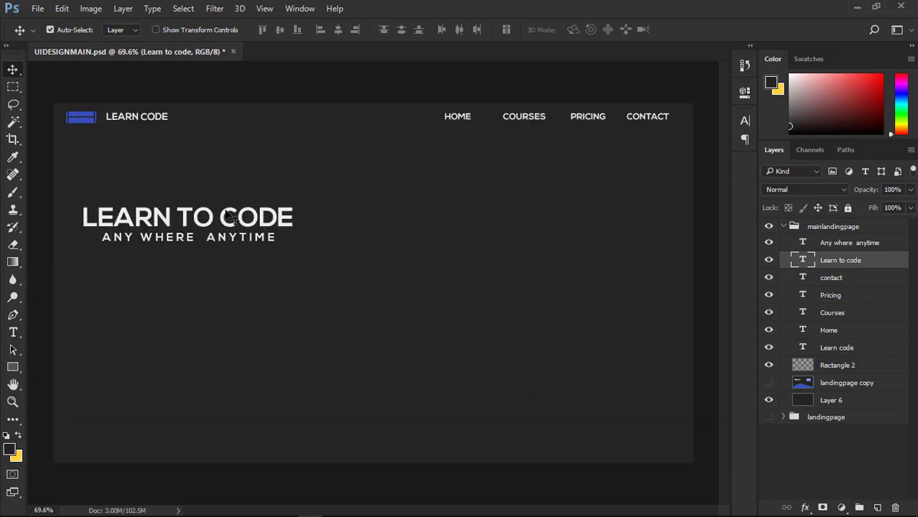
drag(226, 208, 226, 200)
click(224, 242)
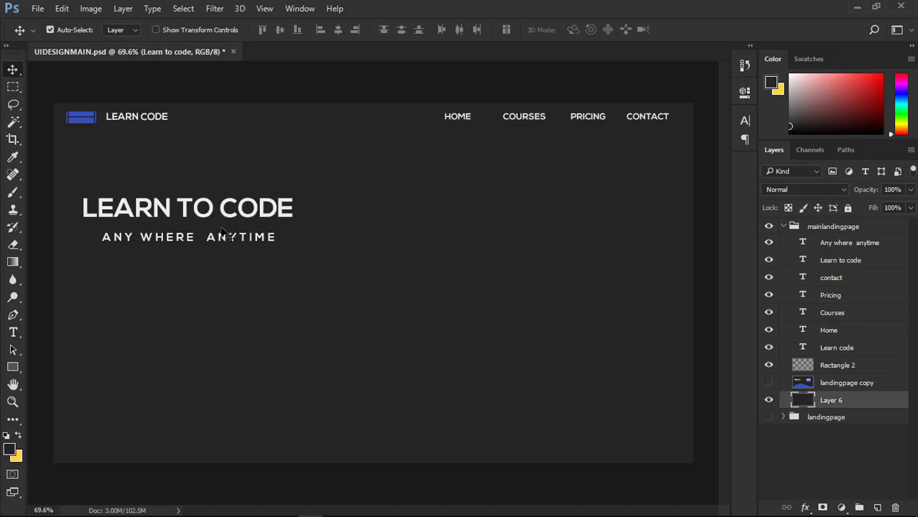
drag(224, 242, 223, 231)
drag(223, 233, 224, 234)
scroll(328, 242, down, 5)
scroll(328, 243, up, 6)
scroll(241, 223, down, 2)
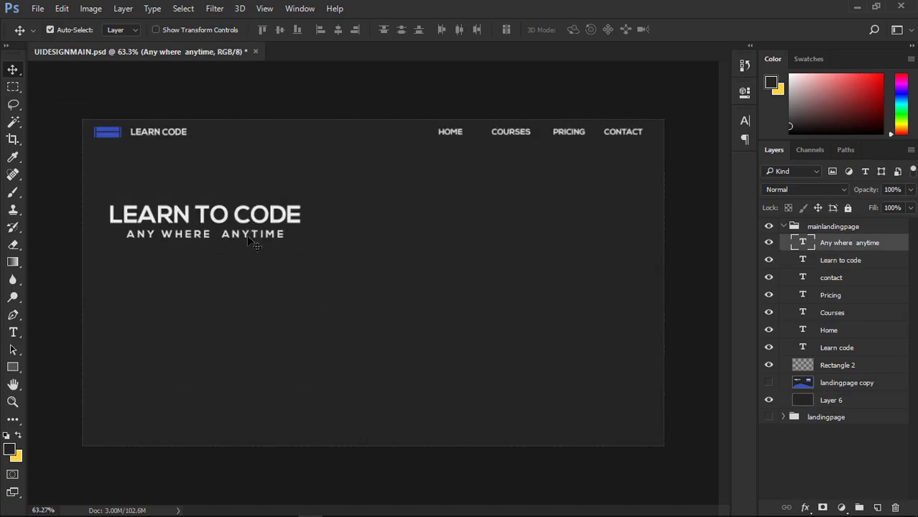
click(243, 219)
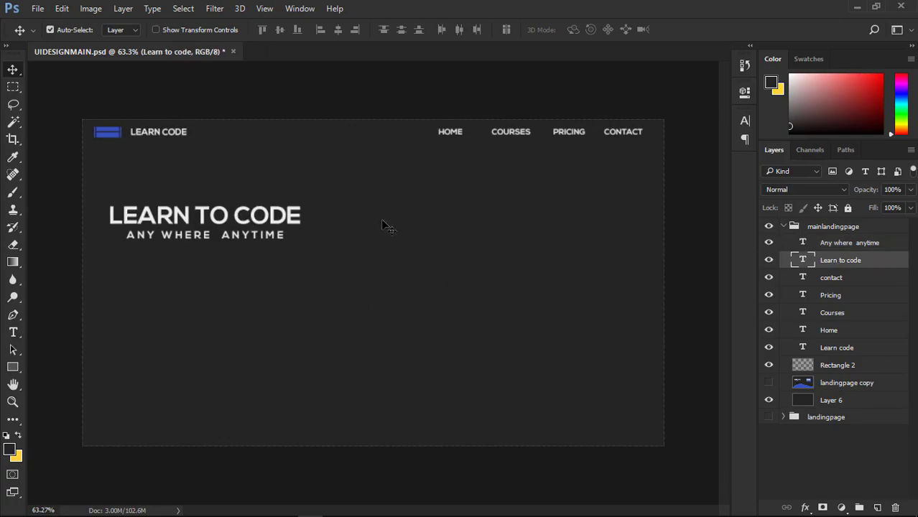
- Show and hide the landingpage copy layer to examine the reference's button beneath the tagline
click(769, 384)
click(769, 385)
click(769, 385)
click(769, 384)
click(768, 384)
click(769, 385)
click(769, 384)
click(769, 384)
- Draw a 168 by 48 px rounded rectangle with 10 px corners below the tagline and fill it slightly brighter than the logo's blue
drag(13, 368, 47, 383)
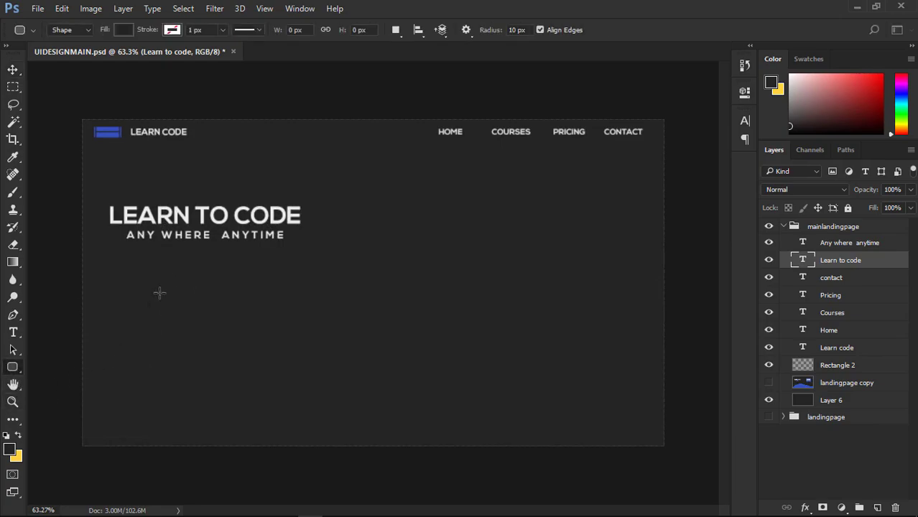
drag(148, 256, 219, 274)
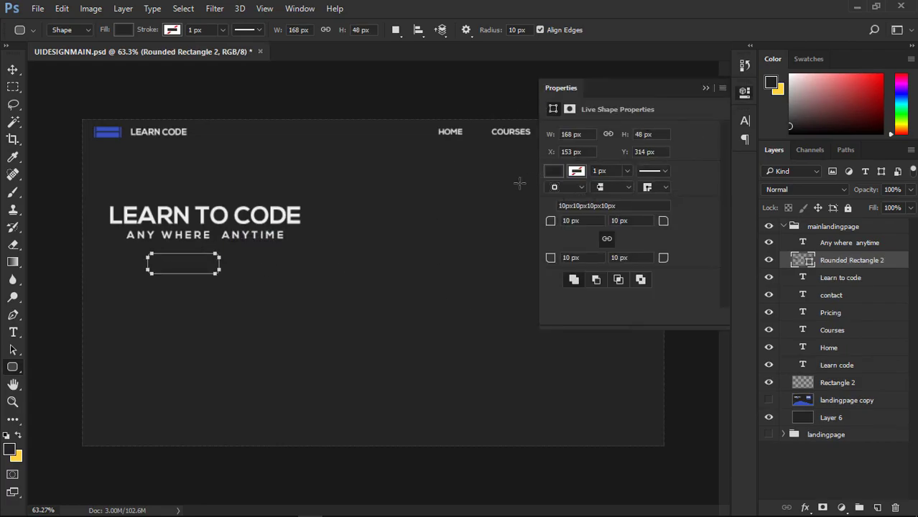
click(552, 171)
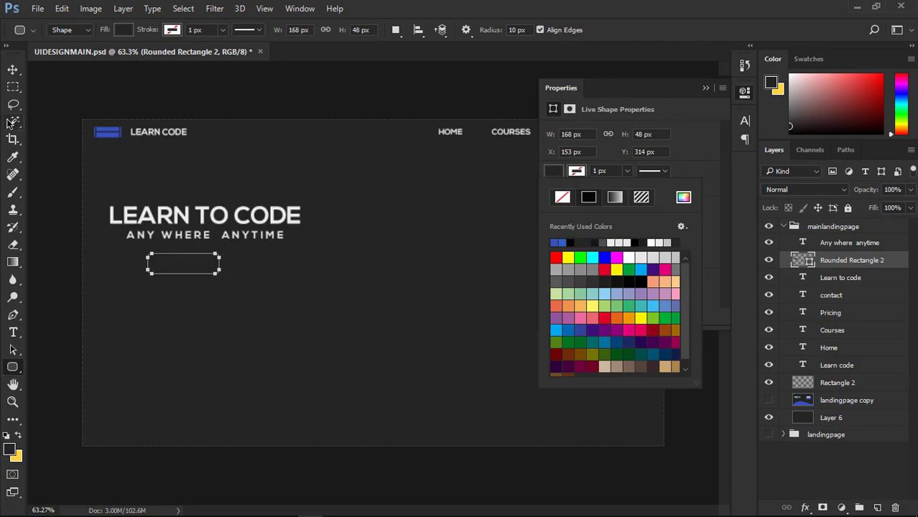
click(683, 197)
click(107, 129)
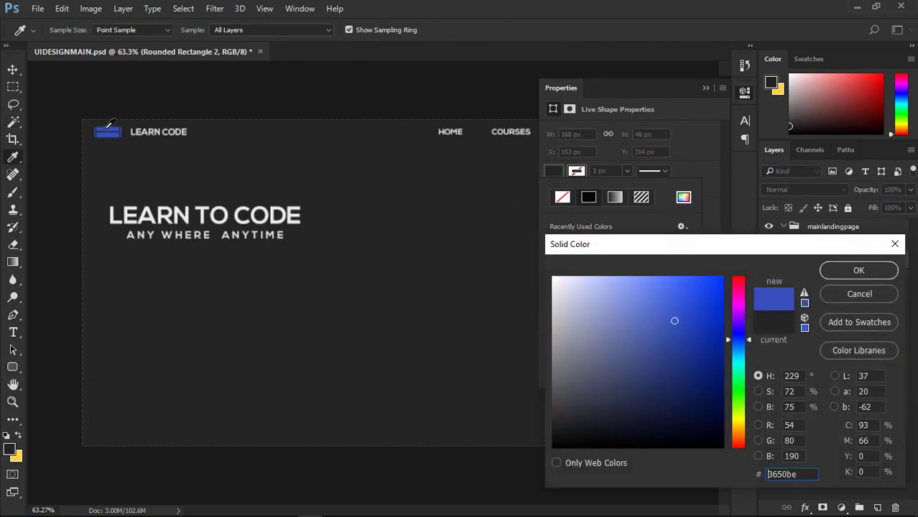
drag(675, 321, 678, 315)
click(835, 278)
click(706, 89)
- Scale the blue rounded rectangle down to about 85% and centre it close beneath the ANY WHERE ANYTIME tagline
key(v)
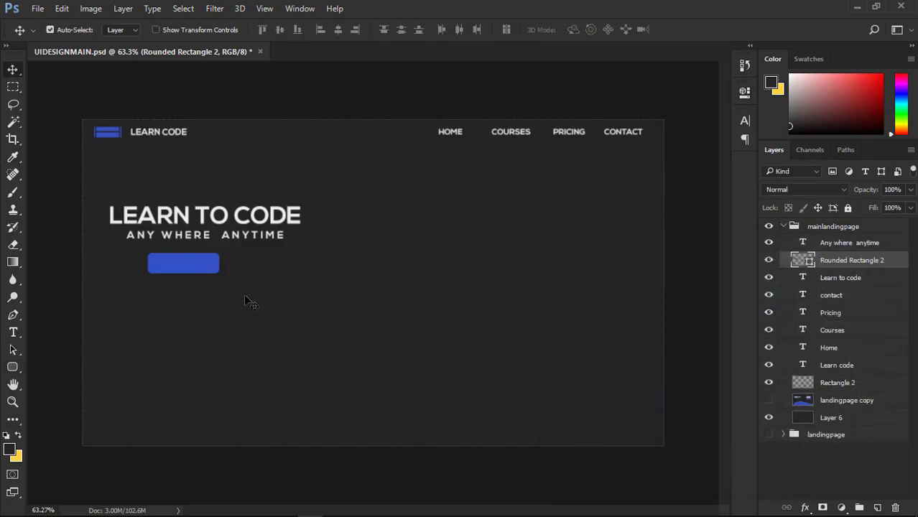
mouse_move(193, 261)
mouse_down()
mouse_move(237, 274)
mouse_move(206, 260)
mouse_up()
key(ctrl+t)
click(512, 32)
click(220, 284)
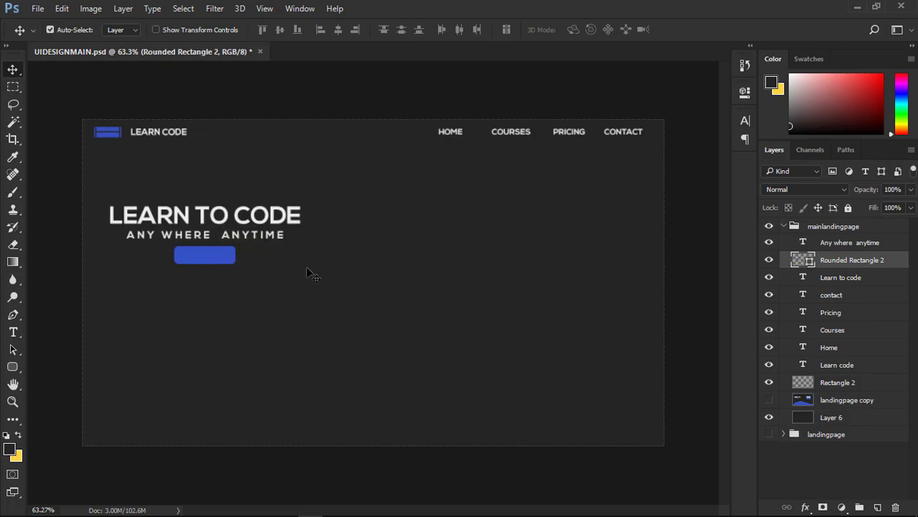
- Add the text LEARN MORE in the heading's font and move it onto the blue button below the tagline
key(t)
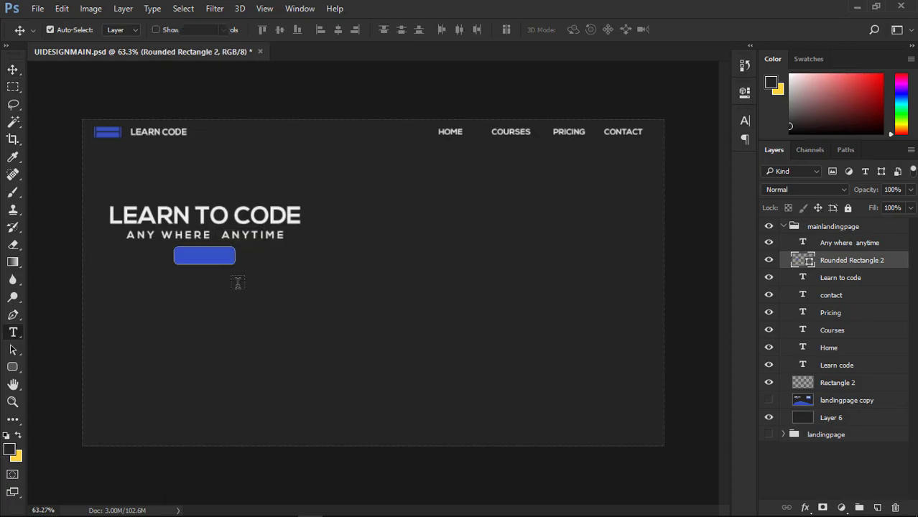
click(233, 284)
text(LEAT)
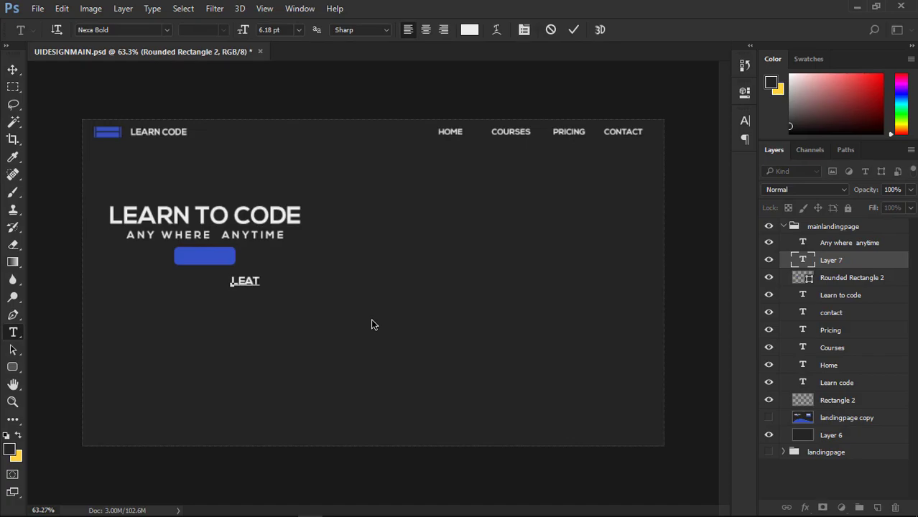
key(BackSpace)
text(RN MORE)
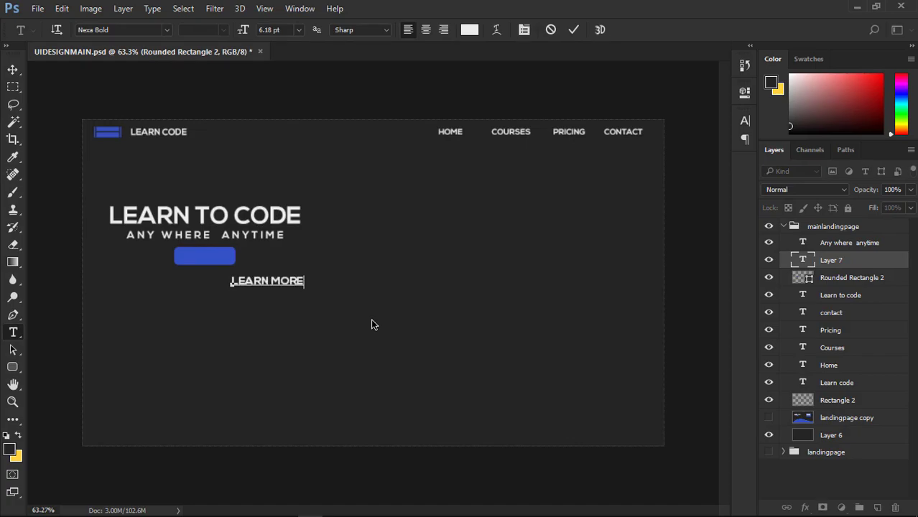
click(574, 30)
key(v)
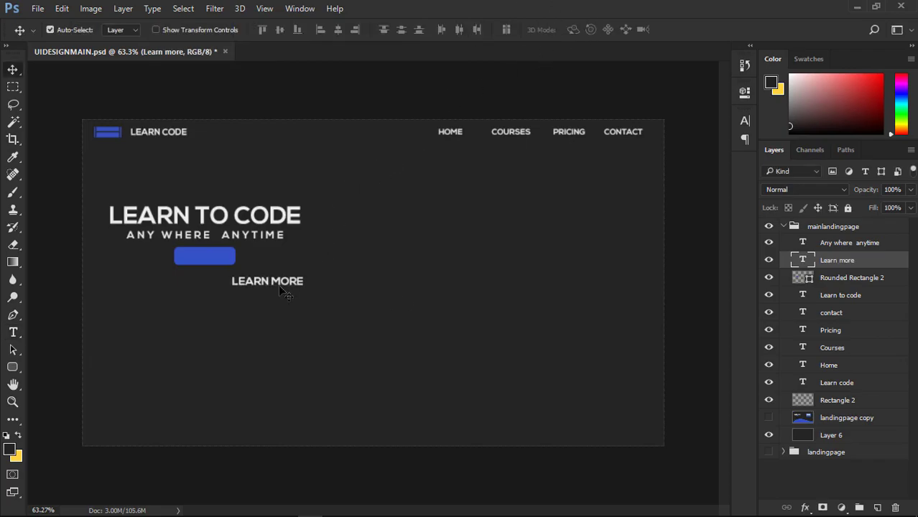
drag(275, 281, 223, 261)
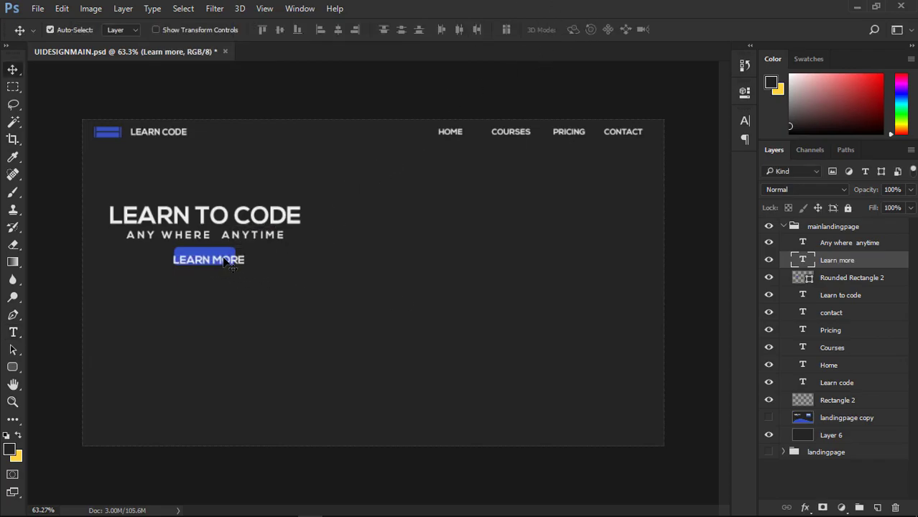
- Enlarge the blue rounded rectangle so it holds the LEARN MORE label, checking against the landingpage copy reference
click(766, 416)
click(766, 417)
click(766, 416)
click(766, 417)
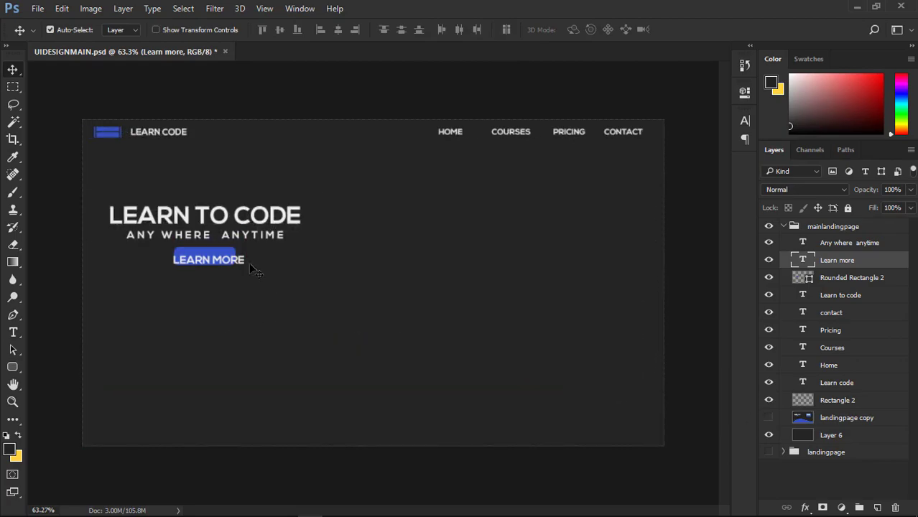
click(207, 255)
key(ctrl+t)
drag(237, 265, 206, 263)
click(595, 30)
- Nudge the LEARN MORE label slightly left and down to centre it on the blue button
key(Left)
key(Left)
key(Down)
key(Down)
key(Down)
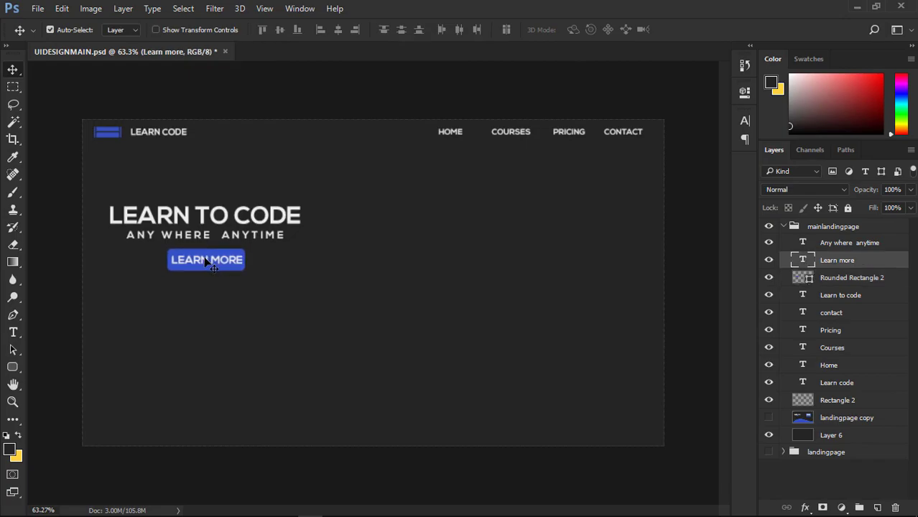
scroll(386, 254, down, 6)
scroll(386, 254, up, 9)
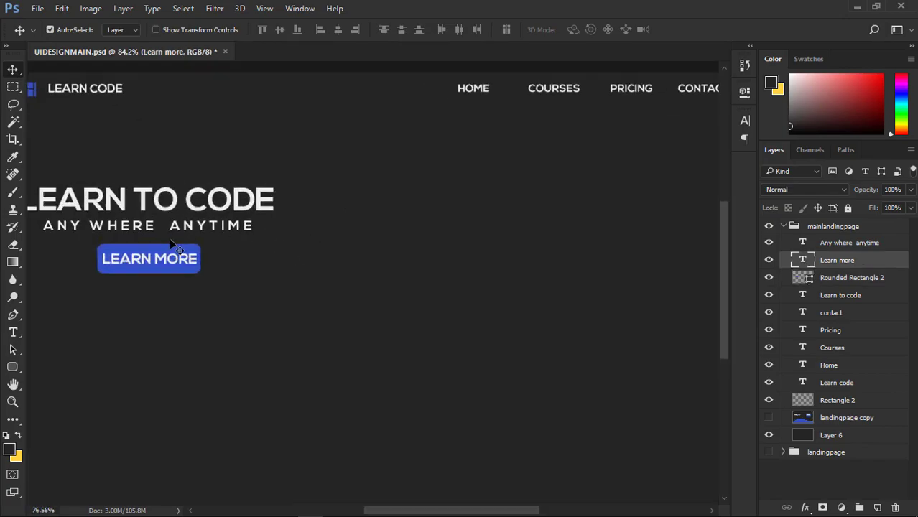
scroll(170, 243, down, 1)
scroll(170, 248, down, 1)
- Nudge the blue button and its LEARN MORE label slightly up towards the tagline
click(190, 260)
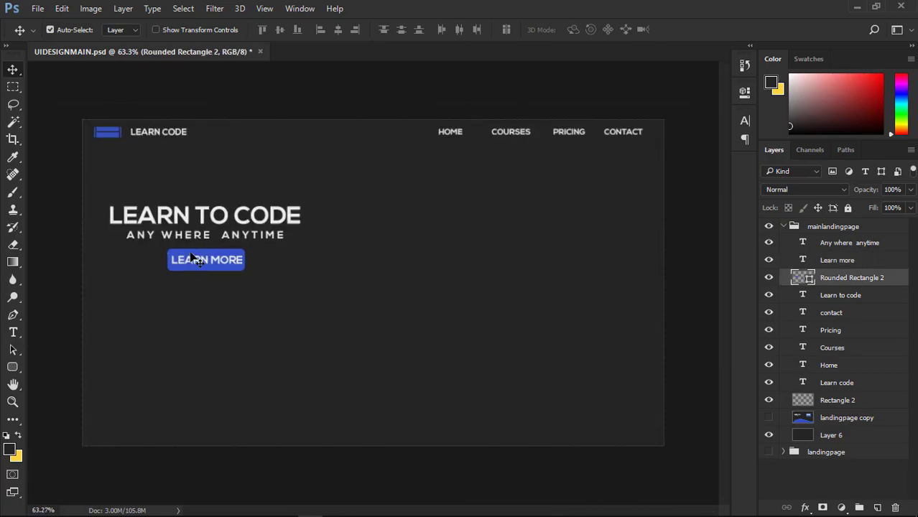
key(Up)
key(Up)
click(198, 260)
key(Up)
key(Up)
key(Up)
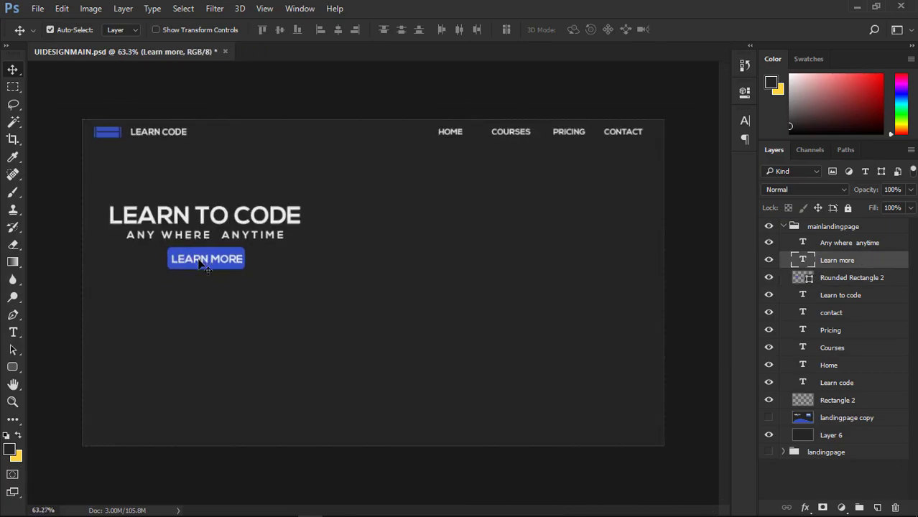
- Scale the LEARN MORE label down slightly to leave a margin inside the blue button
scroll(359, 253, down, 2)
scroll(366, 255, up, 2)
key(ctrl+t)
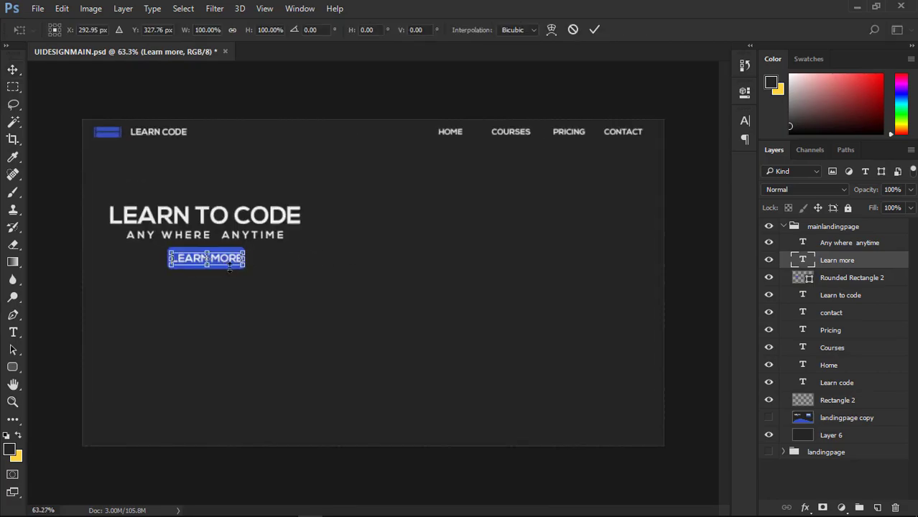
drag(242, 268, 240, 266)
click(594, 30)
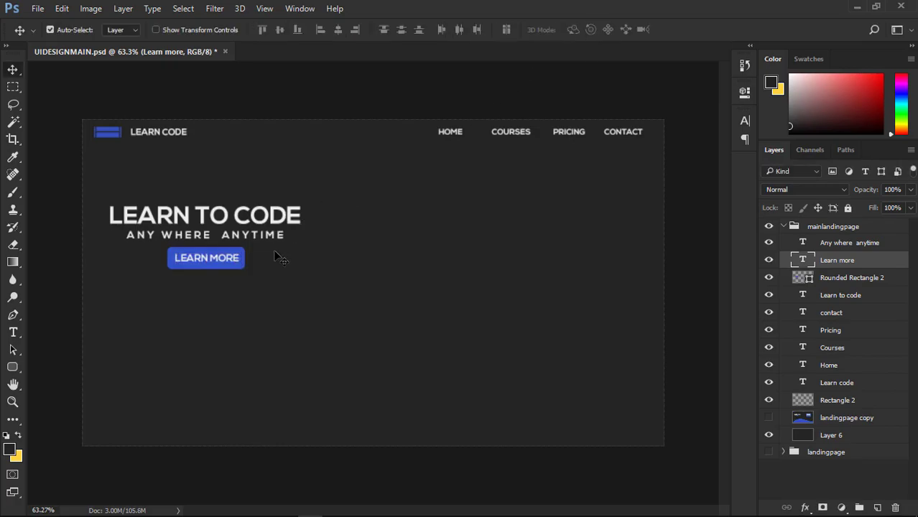
- Examine the finished button against the landingpage copy reference, toggling the reference and overlapping layers on and off
click(242, 252)
scroll(298, 257, up, 4)
scroll(209, 259, down, 4)
scroll(251, 269, down, 2)
scroll(288, 280, up, 2)
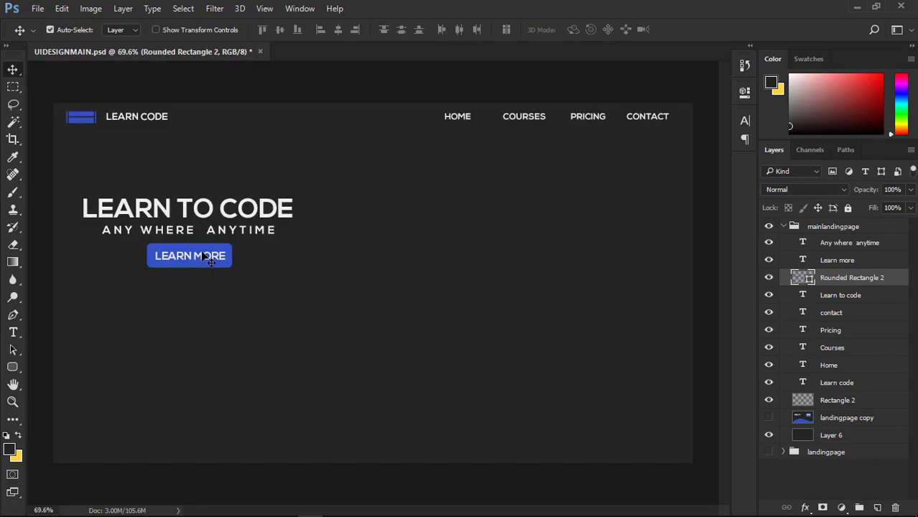
click(767, 418)
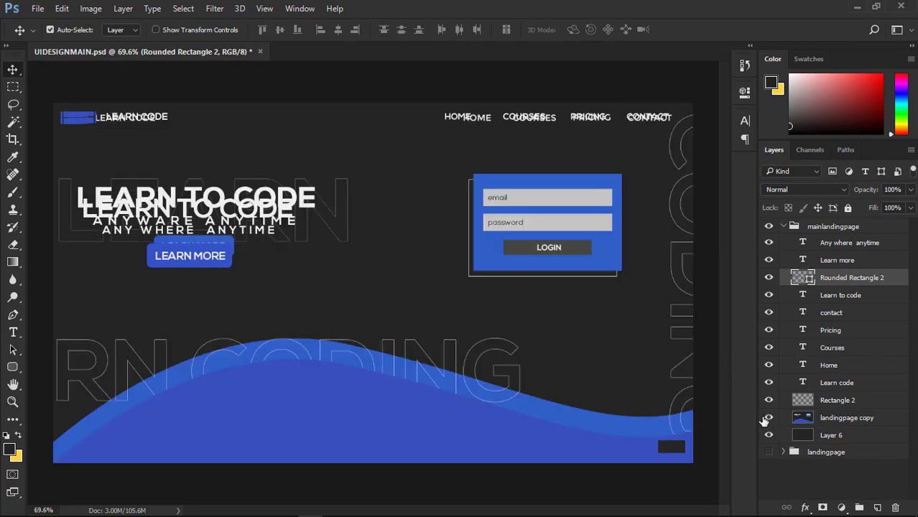
click(769, 277)
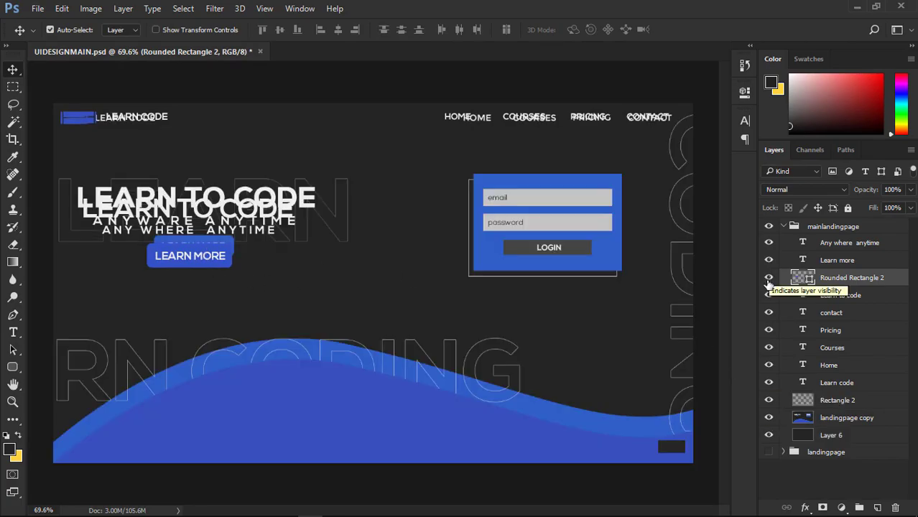
drag(770, 330, 767, 279)
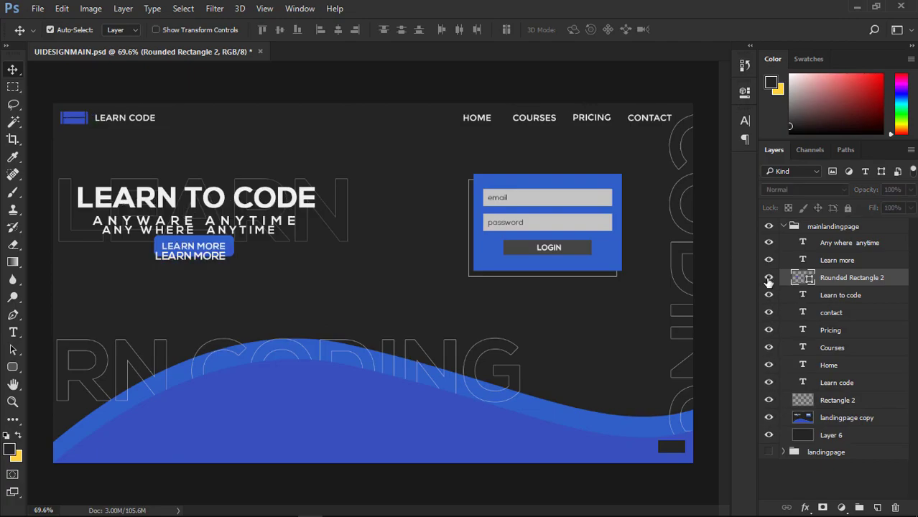
click(769, 417)
scroll(365, 422, down, 2)
scroll(308, 339, up, 2)
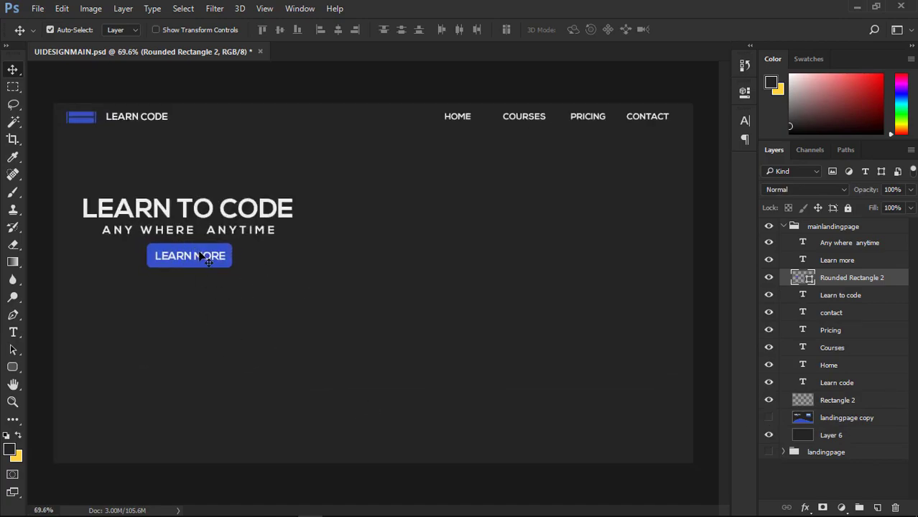
scroll(431, 245, down, 2)
scroll(429, 247, up, 2)
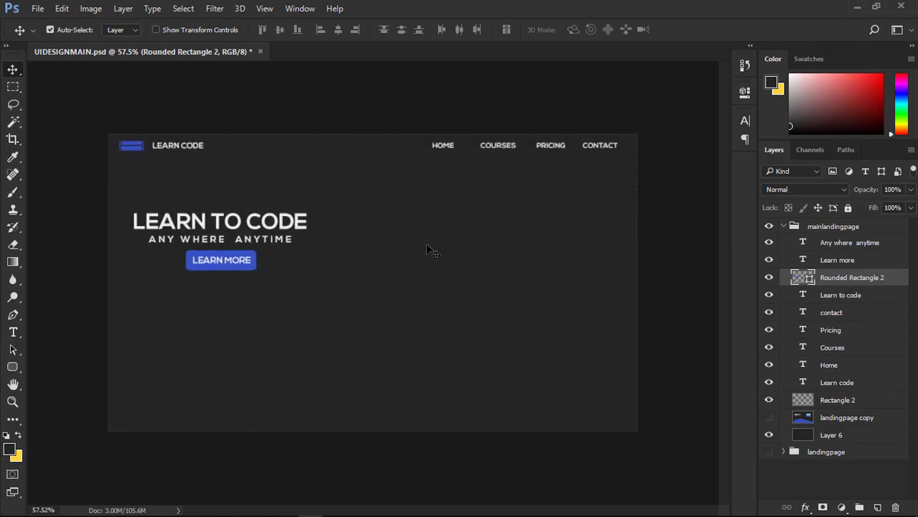
- Move the landingpage copy layer above the mainlandingpage group, then show and hide it to examine the reference's login box
click(773, 423)
click(774, 420)
drag(822, 418, 811, 219)
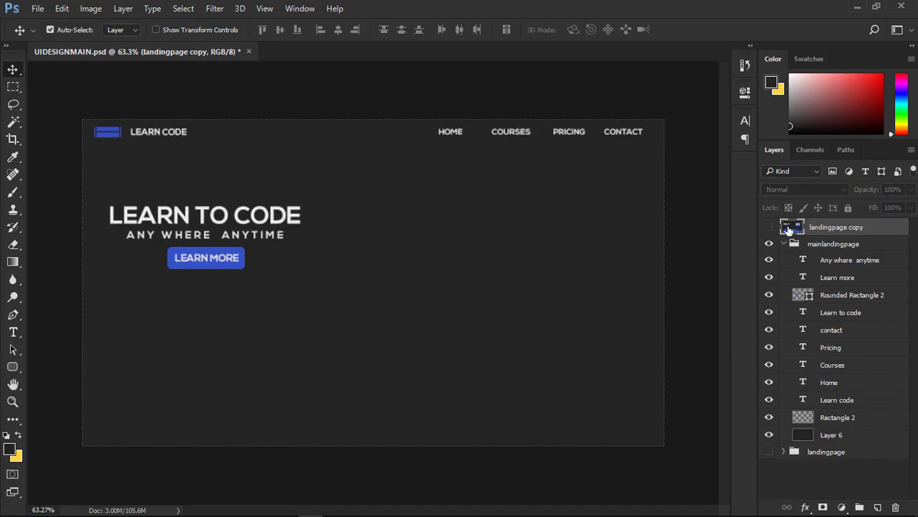
click(768, 228)
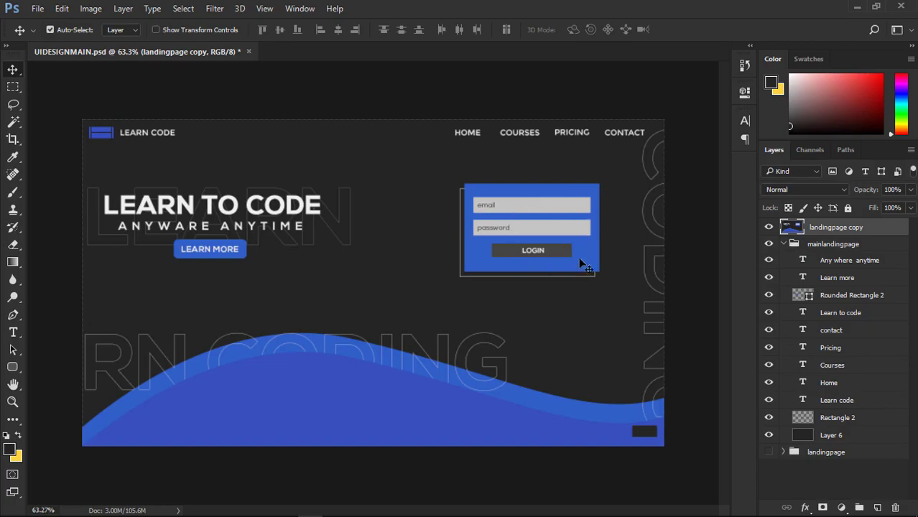
click(768, 227)
- Draw a rectangle about 364 by 247 px opposite the heading on a new layer above Rectangle 2, and fill it blue
click(429, 255)
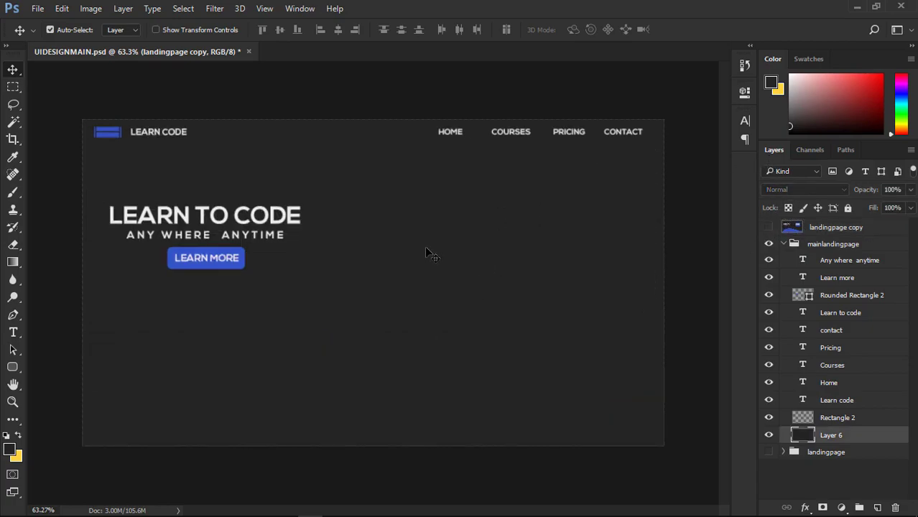
double_click(803, 418)
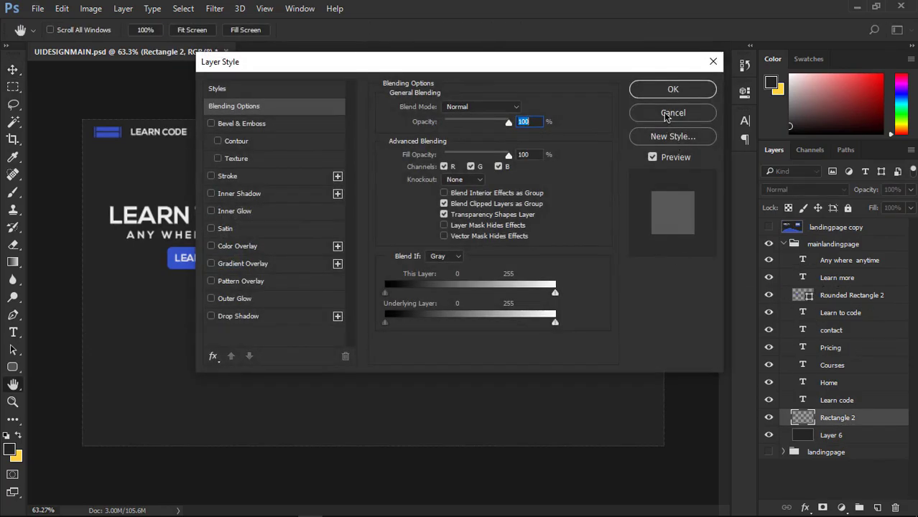
click(673, 113)
click(878, 508)
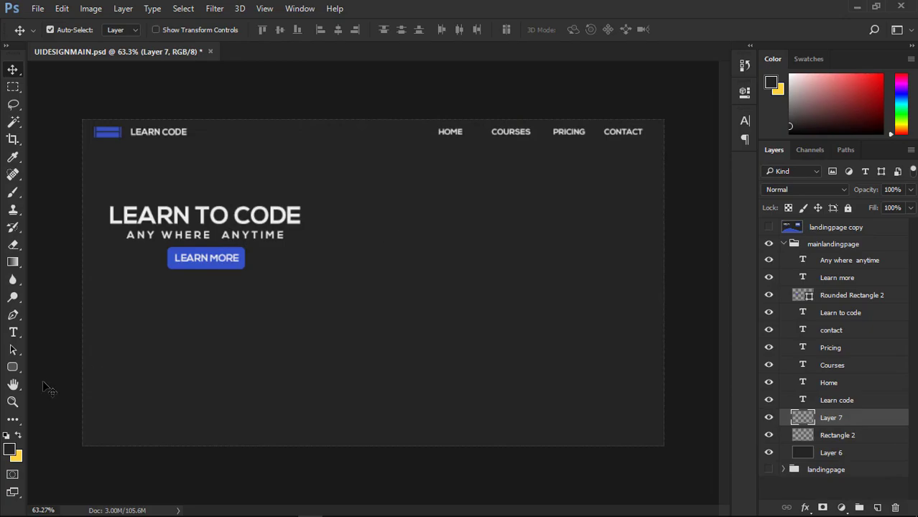
click(12, 367)
click(64, 381)
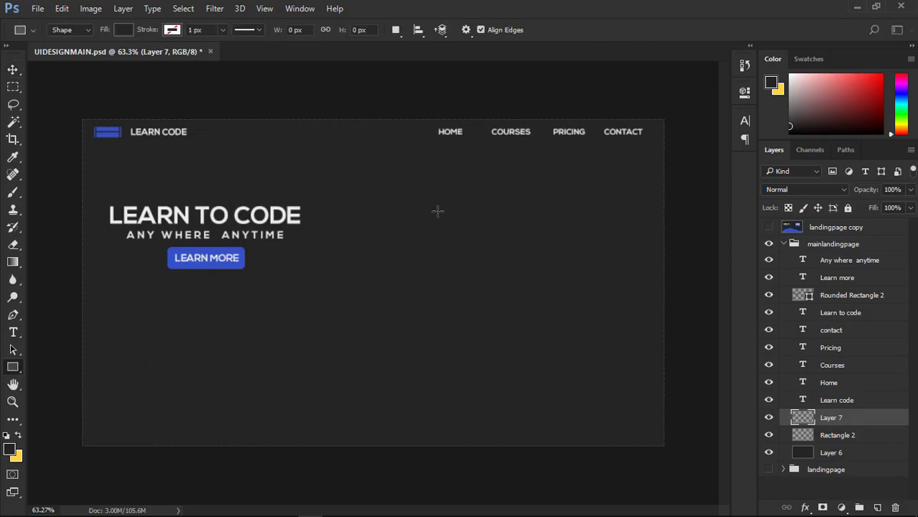
drag(442, 202, 596, 307)
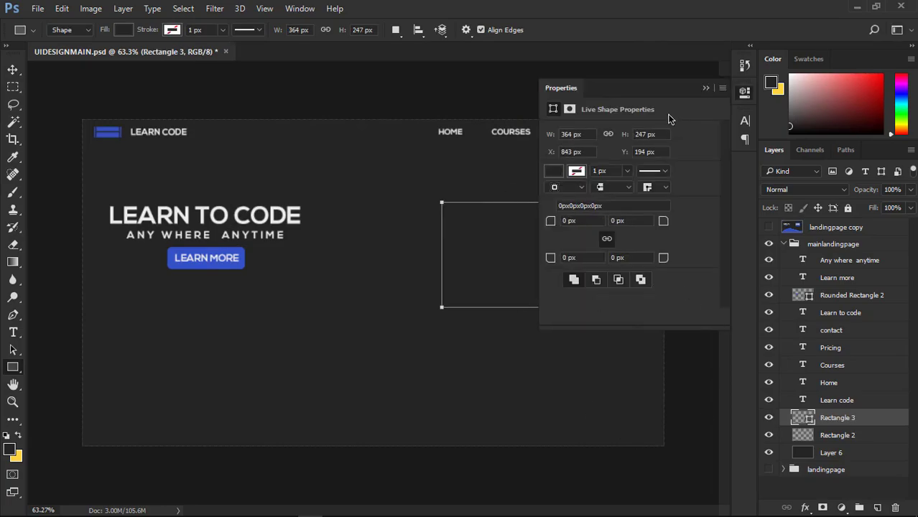
click(572, 171)
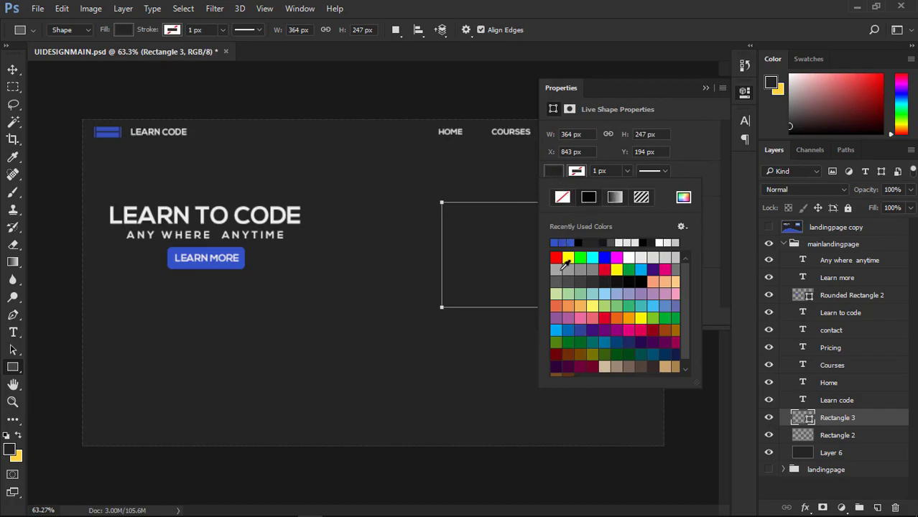
click(570, 243)
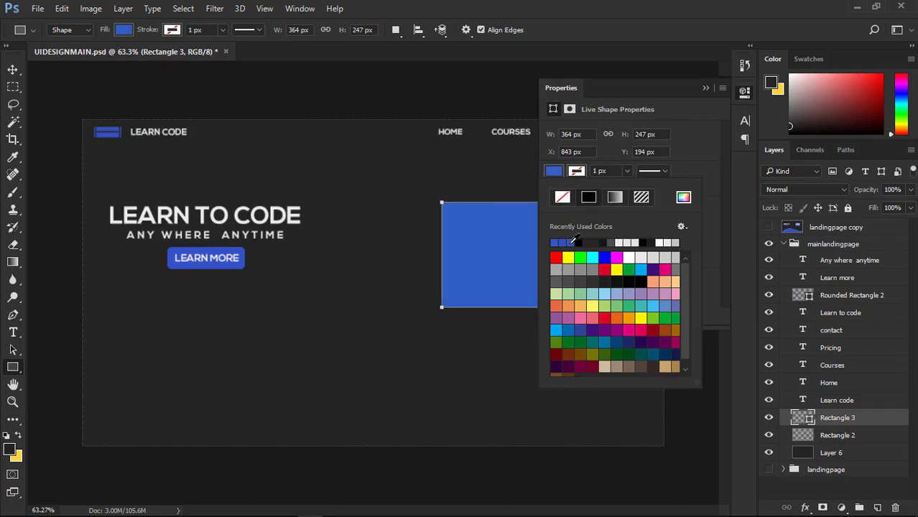
click(707, 88)
- Move the blue login box up beneath the navigation and resize it to about 375 by 229 px, using the reference as a guide
key(v)
drag(531, 260, 544, 239)
click(768, 230)
click(767, 230)
key(ctrl+t)
drag(530, 291, 530, 282)
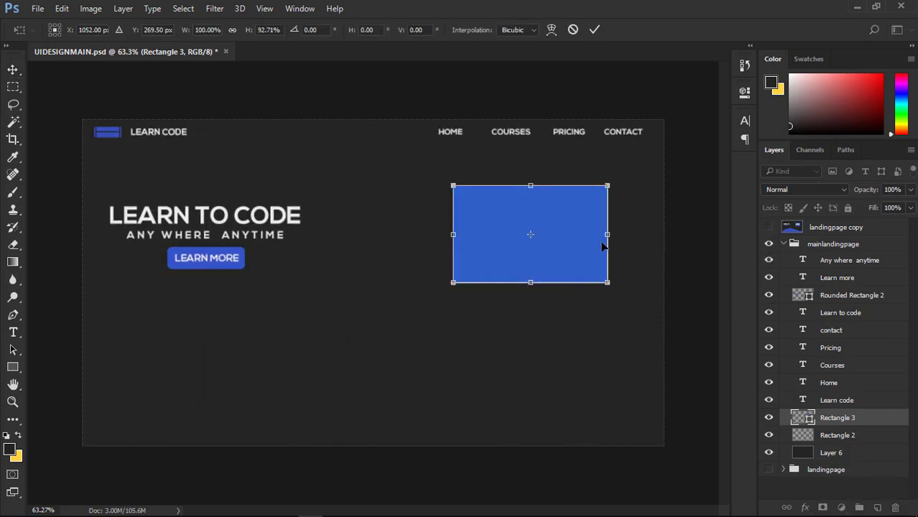
drag(608, 235, 566, 223)
click(595, 29)
drag(517, 241, 520, 243)
- Draw a rectangle about 299 by 33 px near the top of the blue login box and fill it light grey
scroll(519, 243, up, 5)
drag(582, 262, 494, 327)
scroll(509, 301, up, 1)
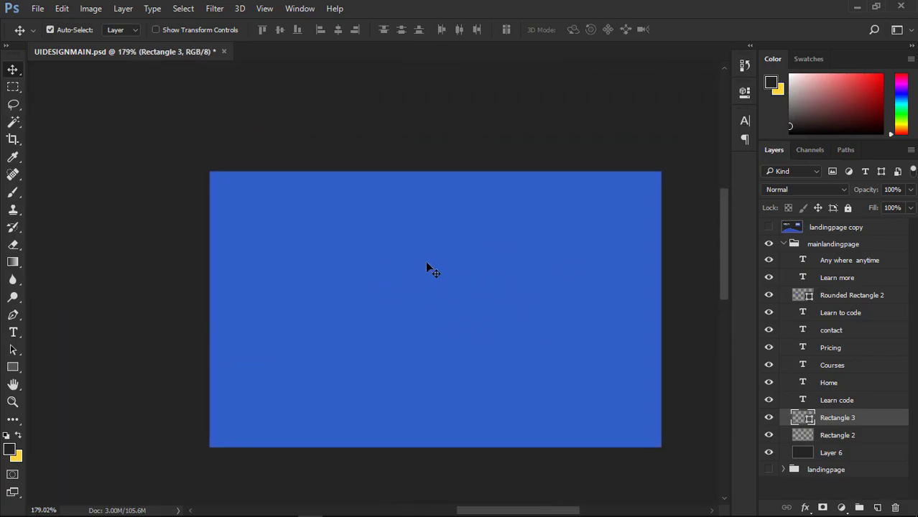
click(12, 370)
click(30, 369)
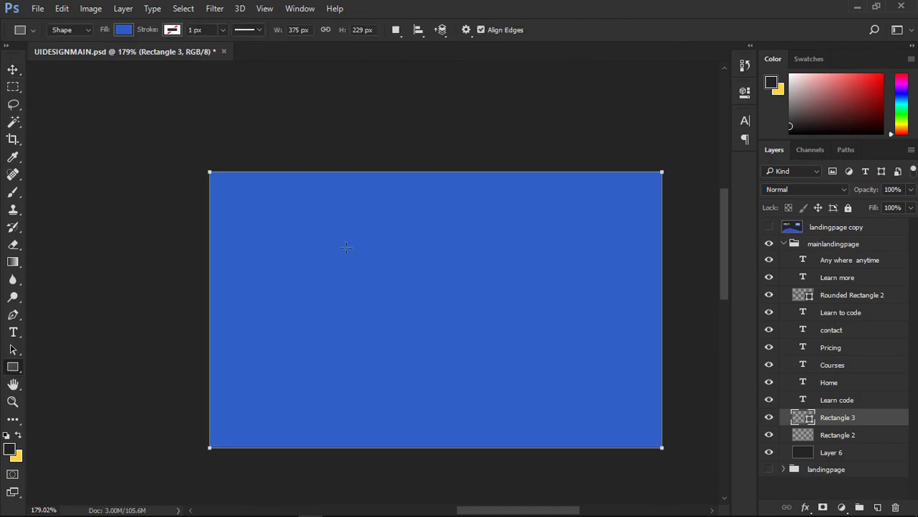
drag(253, 207, 628, 246)
click(554, 172)
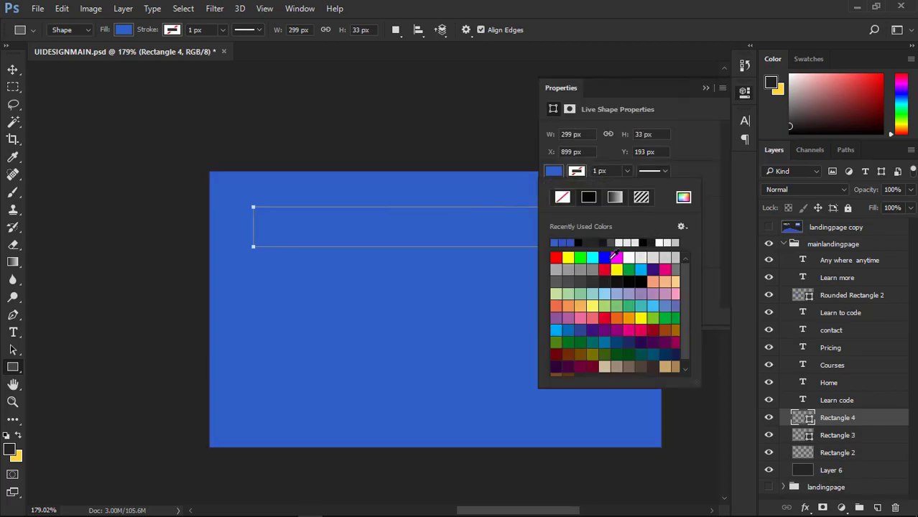
click(640, 243)
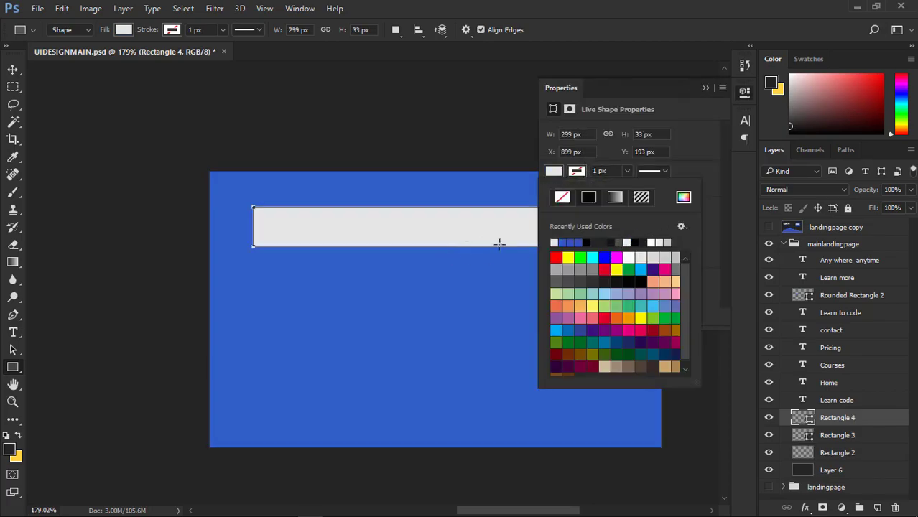
- Duplicate the light grey input field and place the copy directly beneath the first one in the login box
key(v)
click(488, 277)
click(482, 226)
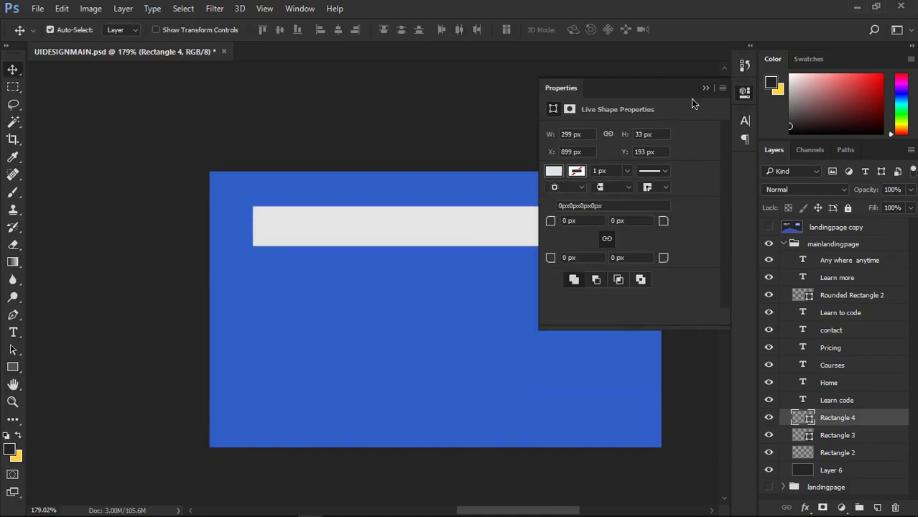
click(705, 90)
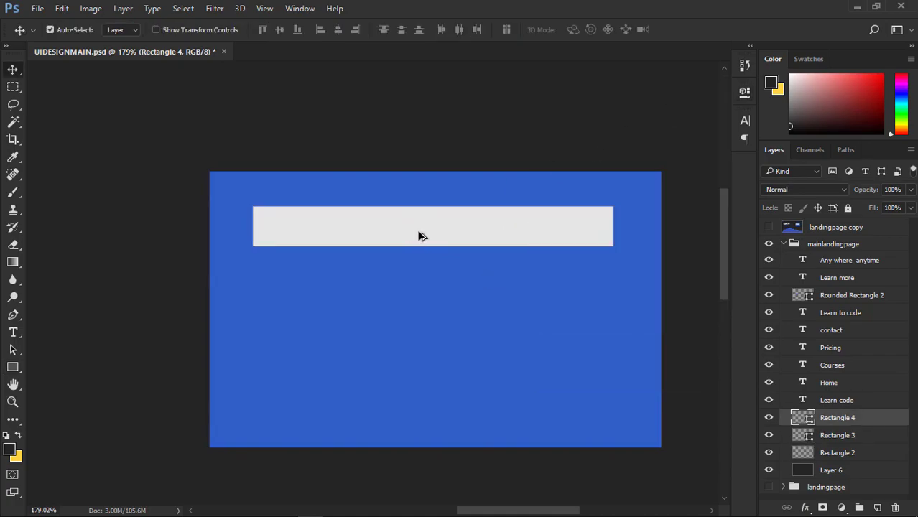
drag(422, 249, 437, 299)
scroll(464, 297, down, 3)
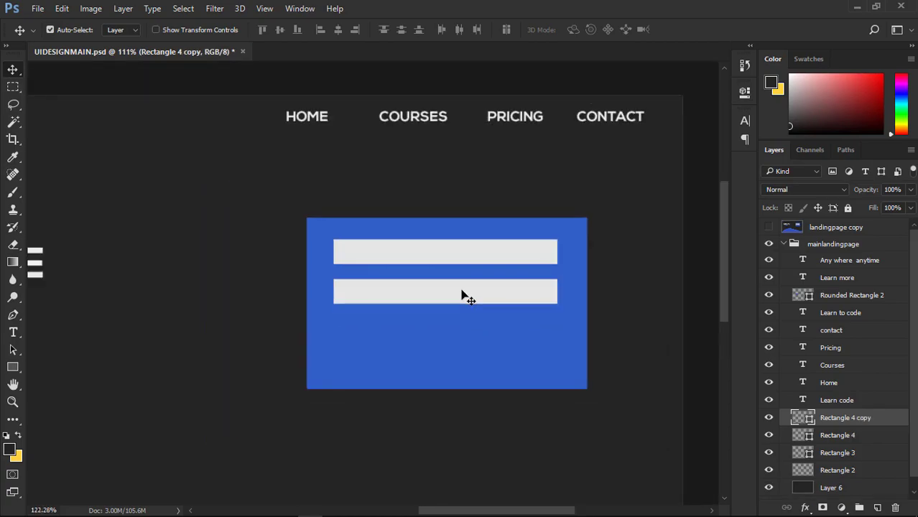
- Following the reference, duplicate the second input field beneath it and narrow the copy around its centre to about 53% width
scroll(464, 298, up, 2)
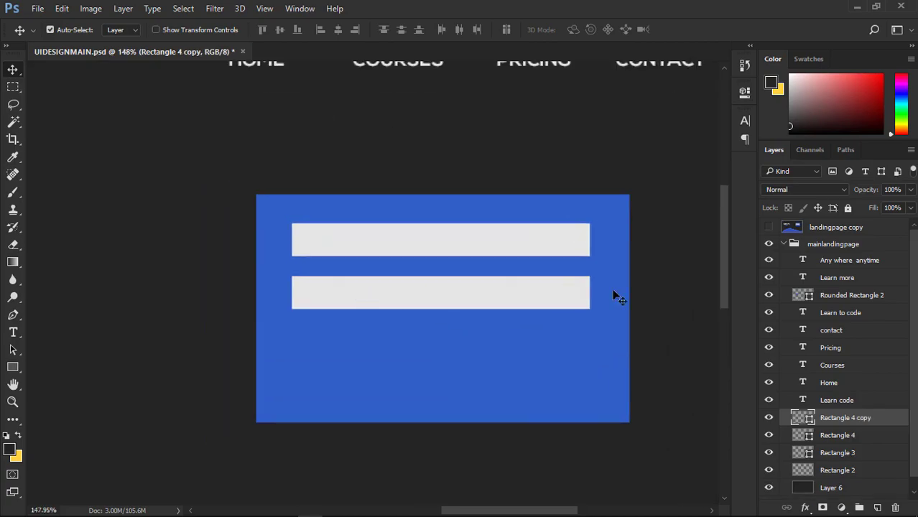
click(769, 228)
click(770, 229)
click(770, 228)
click(769, 228)
click(770, 229)
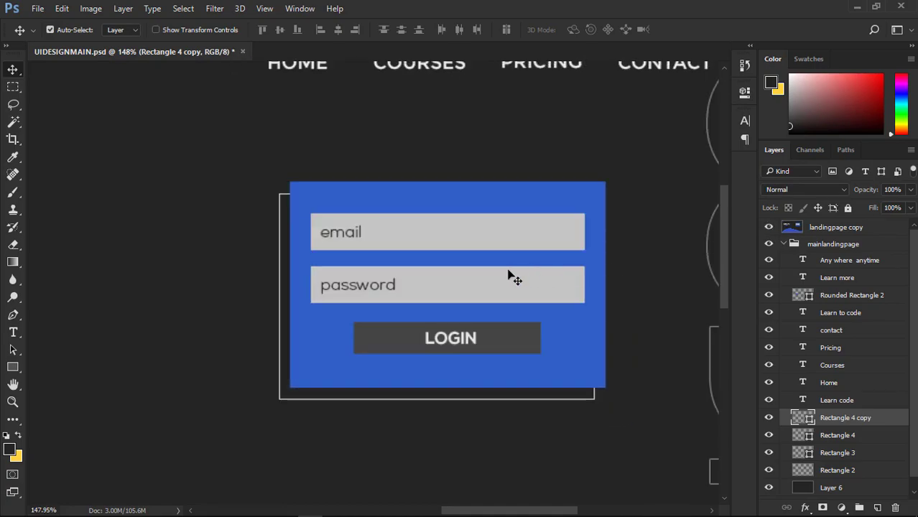
click(769, 229)
drag(457, 306, 456, 349)
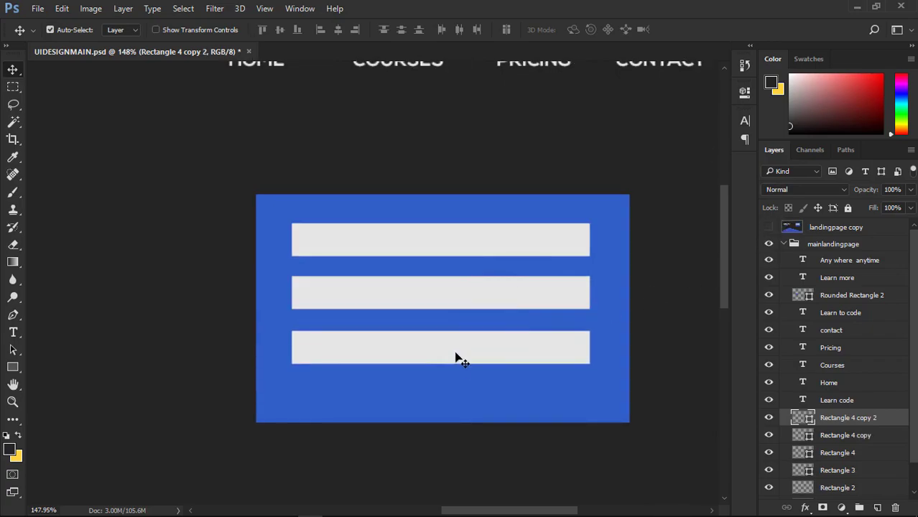
key(ctrl+t)
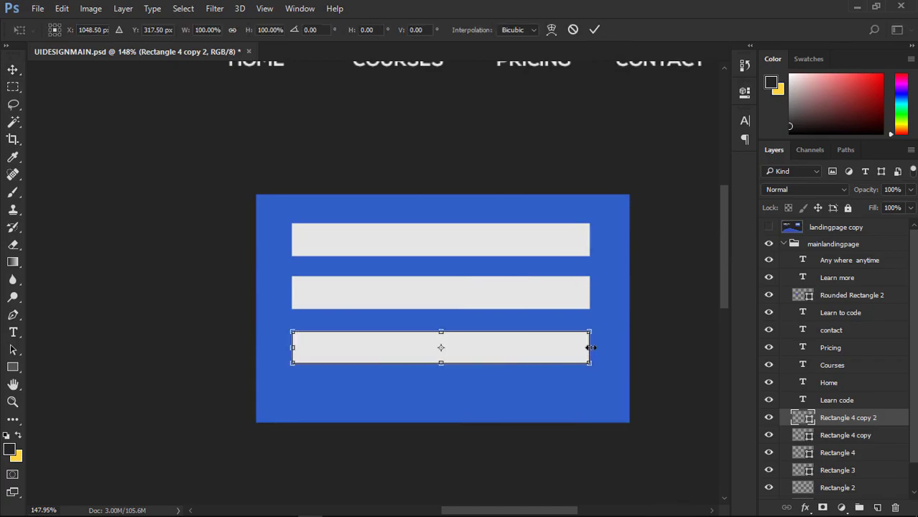
drag(591, 347, 525, 343)
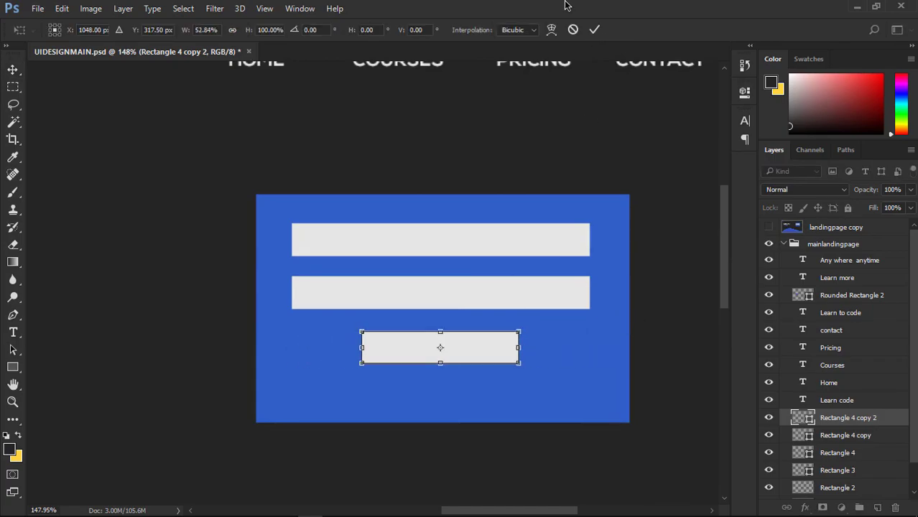
click(595, 30)
- Shorten the blue login box from its lower edge to about 92% of its height
scroll(532, 244, down, 3)
scroll(531, 245, up, 3)
click(485, 255)
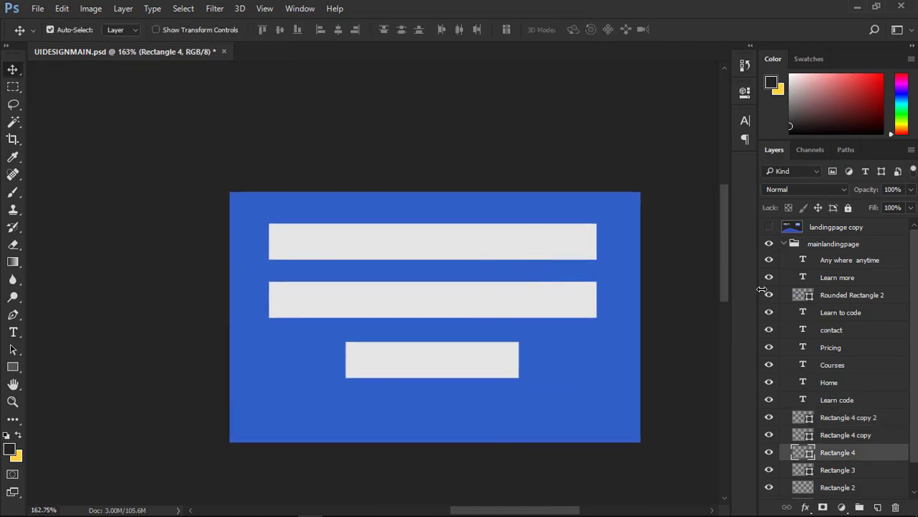
click(769, 227)
click(768, 228)
scroll(568, 287, down, 5)
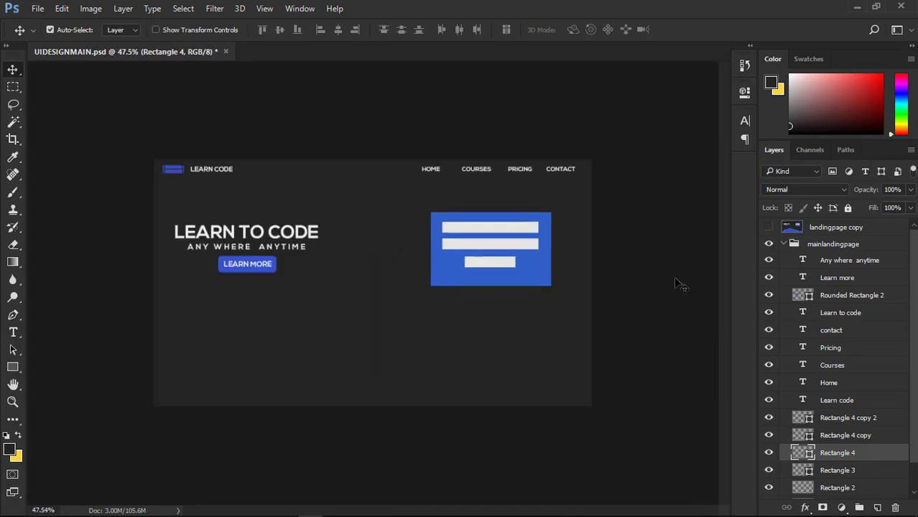
scroll(675, 283, up, 1)
scroll(675, 284, up, 6)
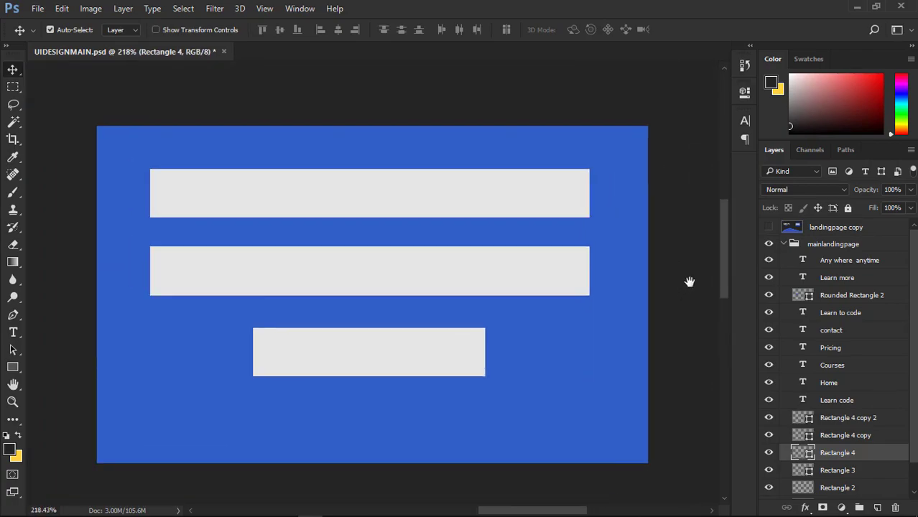
click(455, 337)
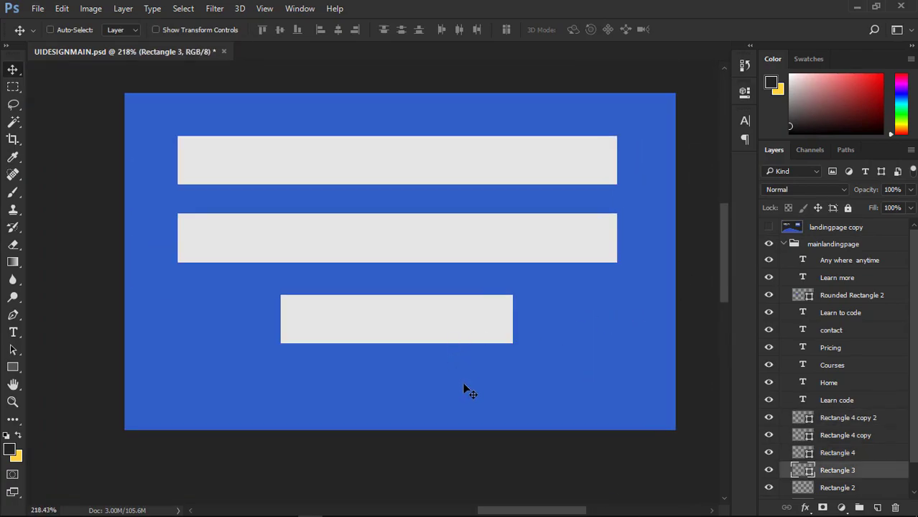
key(ctrl+t)
drag(409, 430, 410, 401)
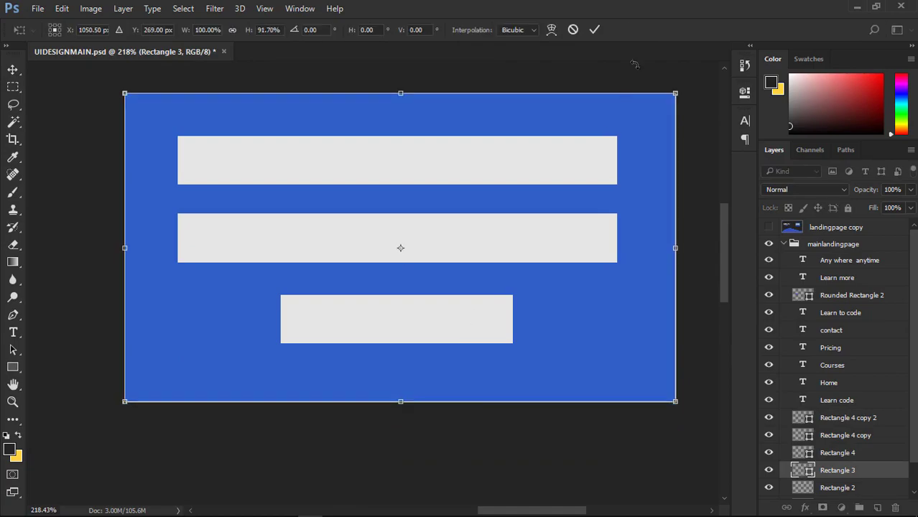
click(595, 30)
- Add a text layer reading "email" above the first input field of the login box
scroll(462, 180, up, 1)
click(397, 156)
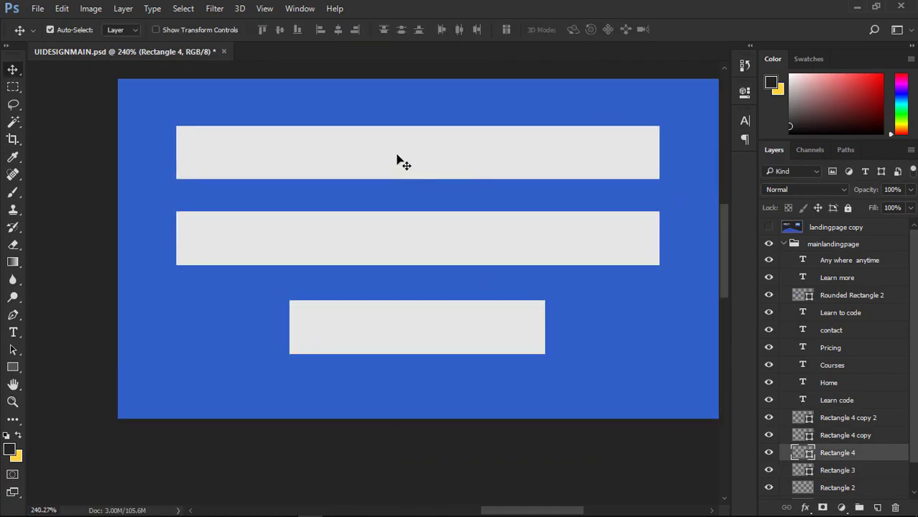
key(t)
click(358, 166)
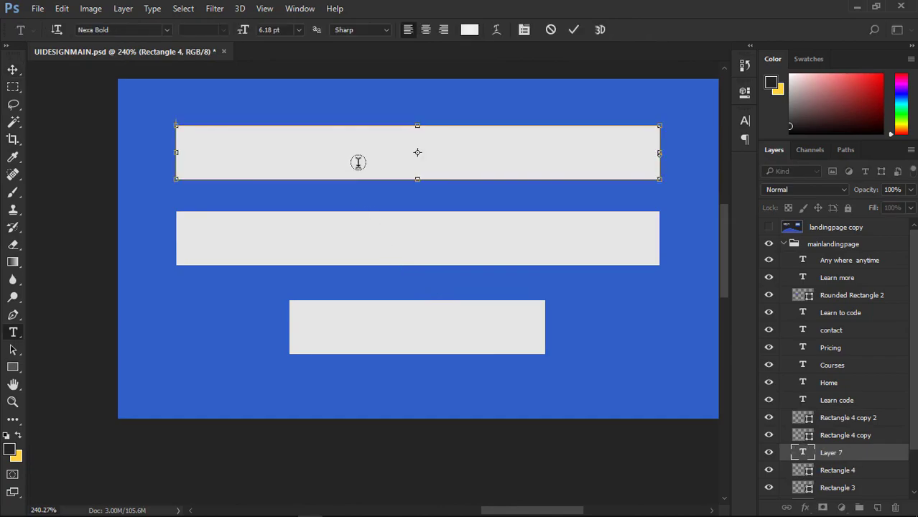
click(574, 30)
click(501, 113)
text(EMAL)
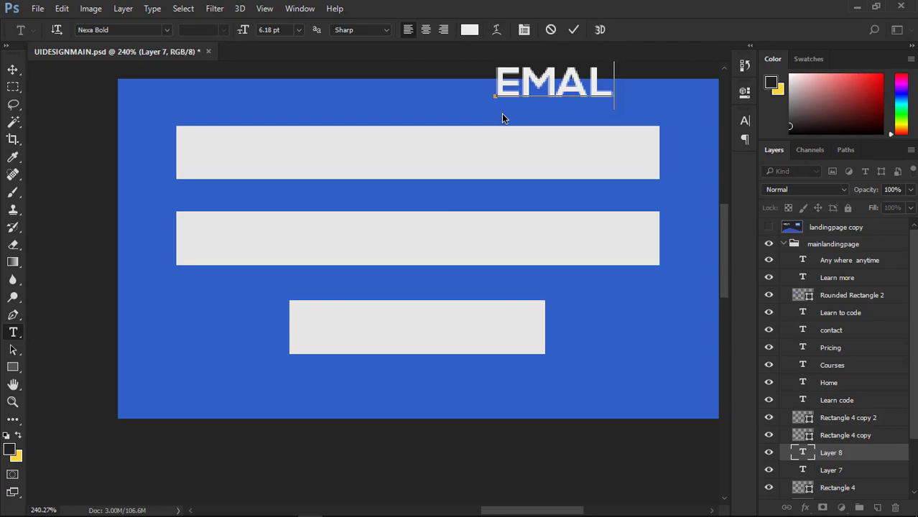
key(BackSpace)
text(IL)
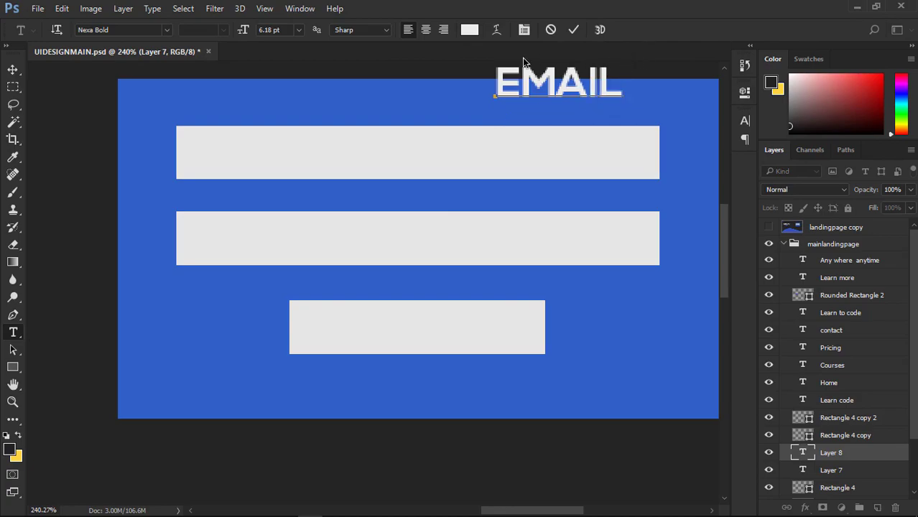
click(574, 30)
- Turn off All Caps for the email text and set its colour to dark grey
click(745, 121)
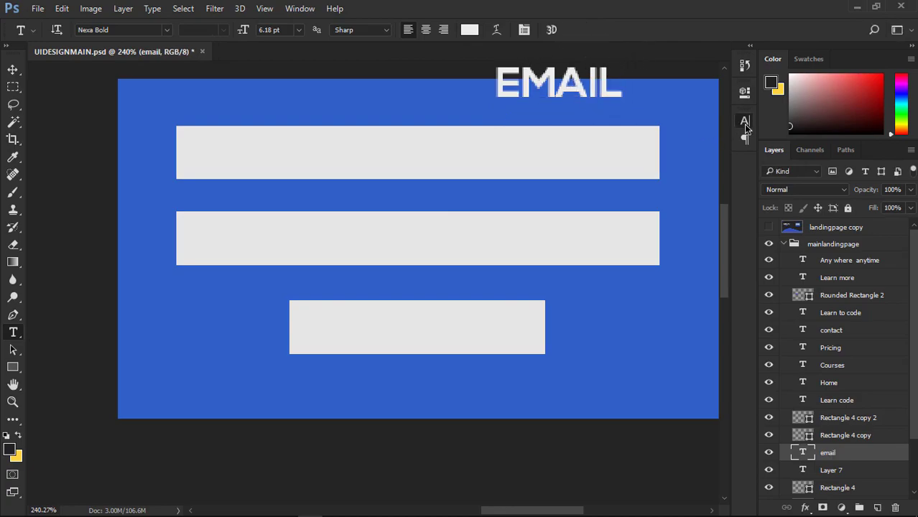
click(632, 227)
text(v)
click(651, 180)
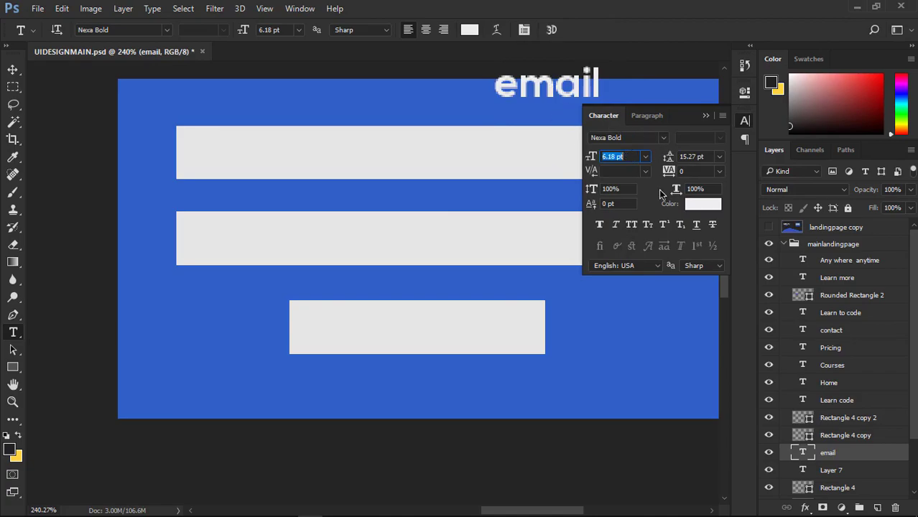
click(696, 207)
drag(623, 309, 498, 409)
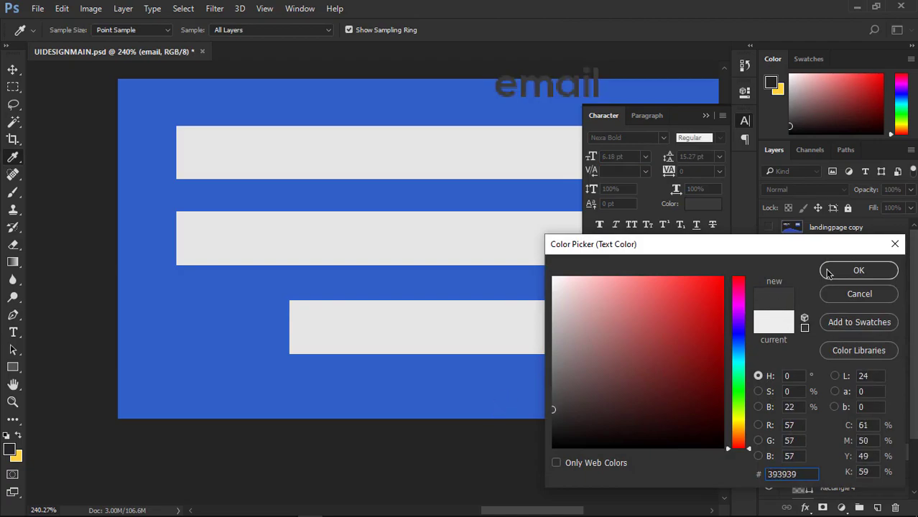
drag(471, 460, 517, 424)
click(855, 270)
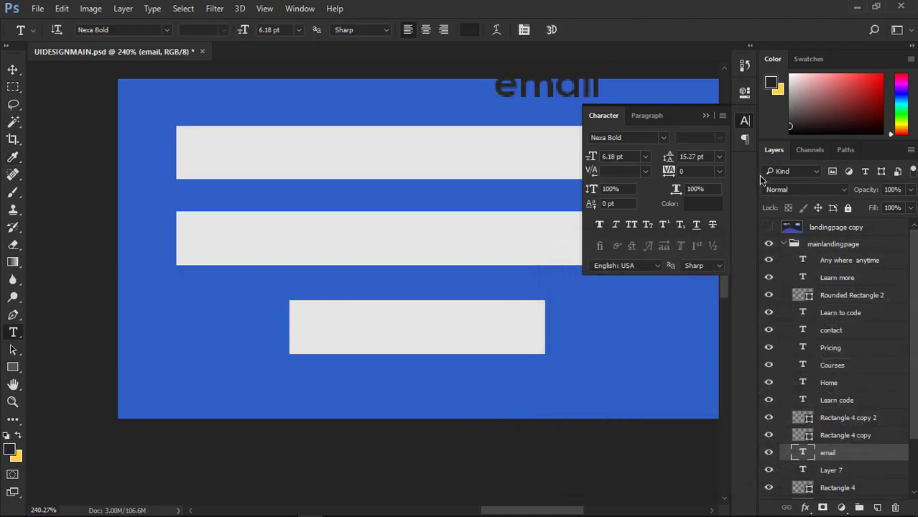
click(707, 115)
- Move the email text to the start of the first input field and scale it to about 77%
key(v)
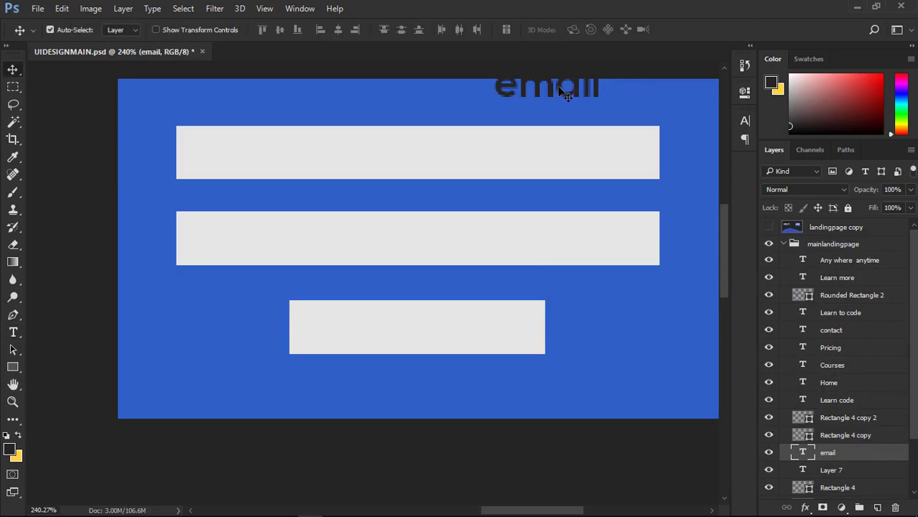
drag(552, 86, 259, 153)
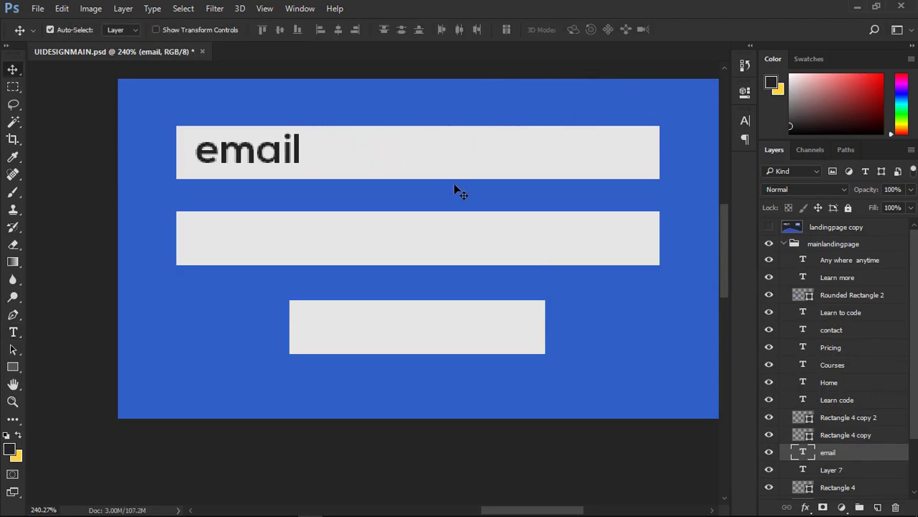
key(Left)
key(Left)
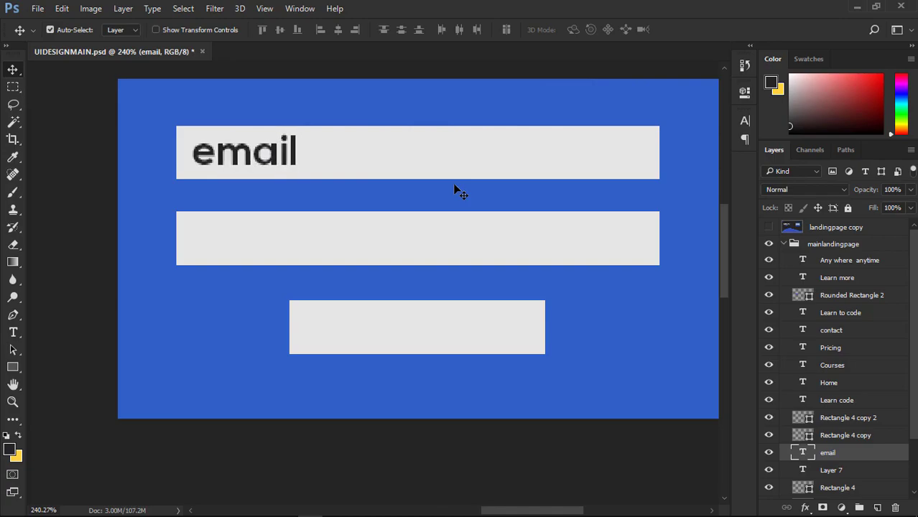
key(ctrl+t)
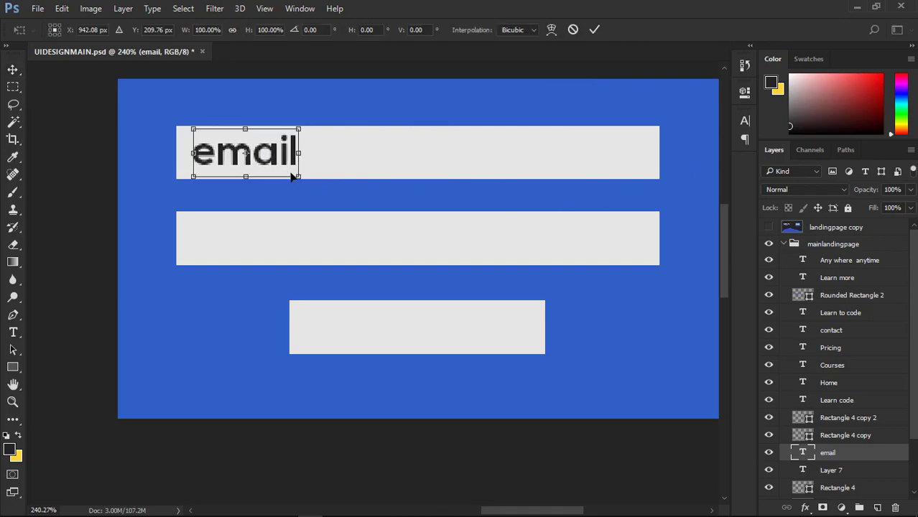
drag(296, 177, 281, 173)
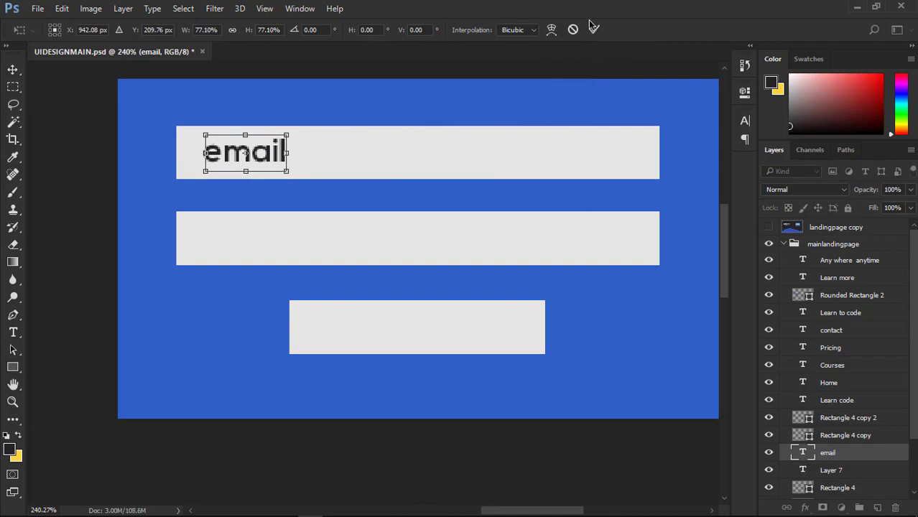
click(594, 29)
- Set the email text's font to Nexa Light and apply Faux Bold
click(745, 121)
click(642, 137)
text(li)
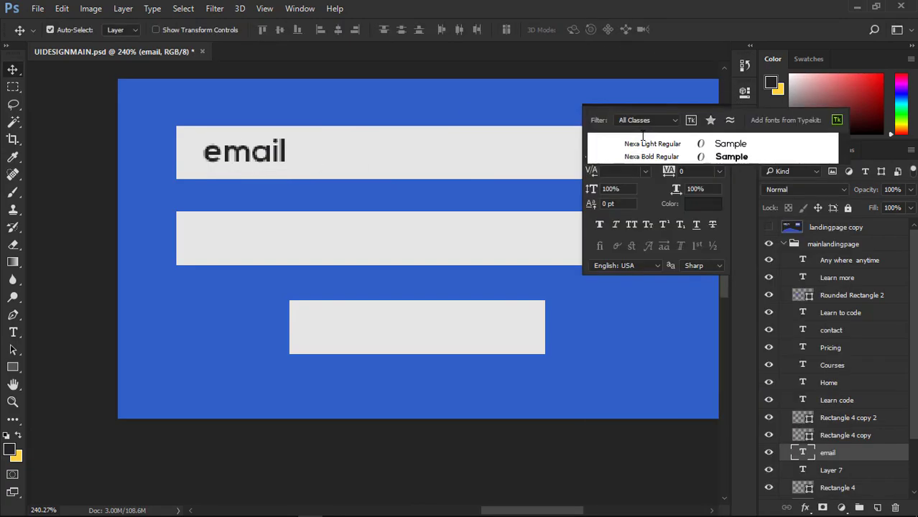
click(666, 148)
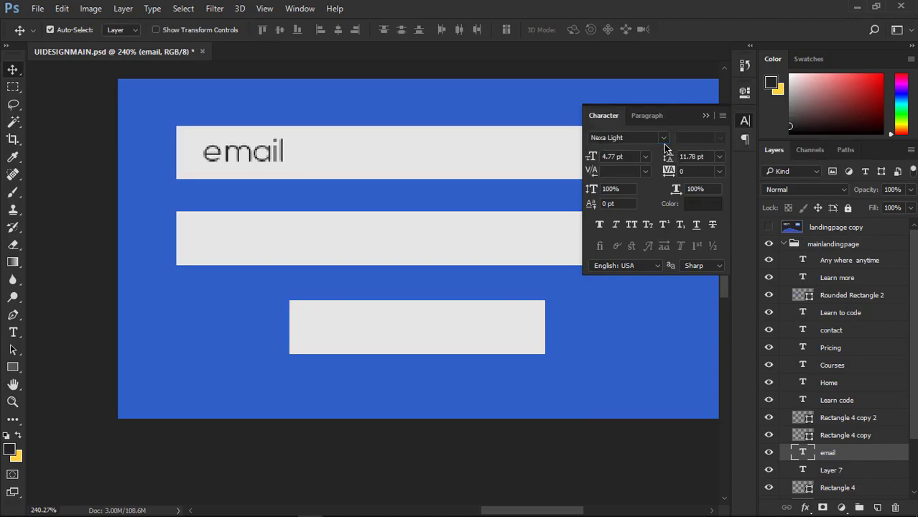
click(600, 225)
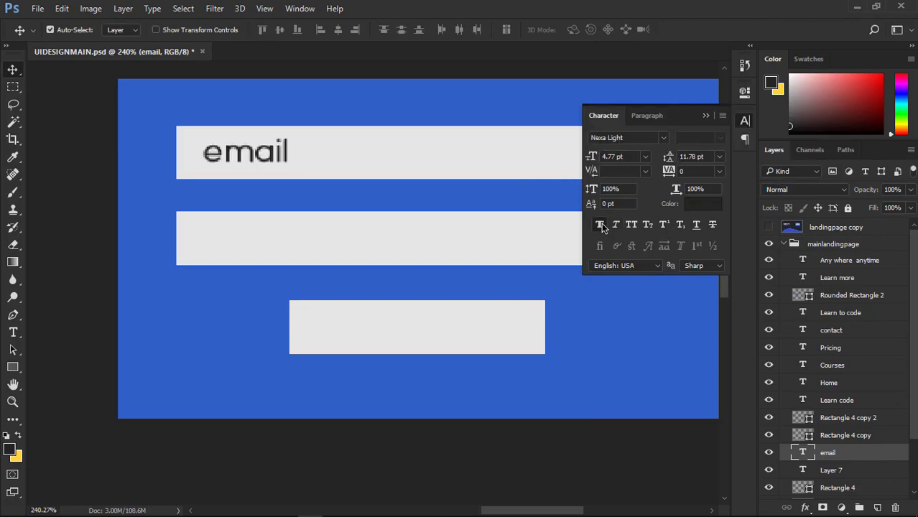
click(601, 225)
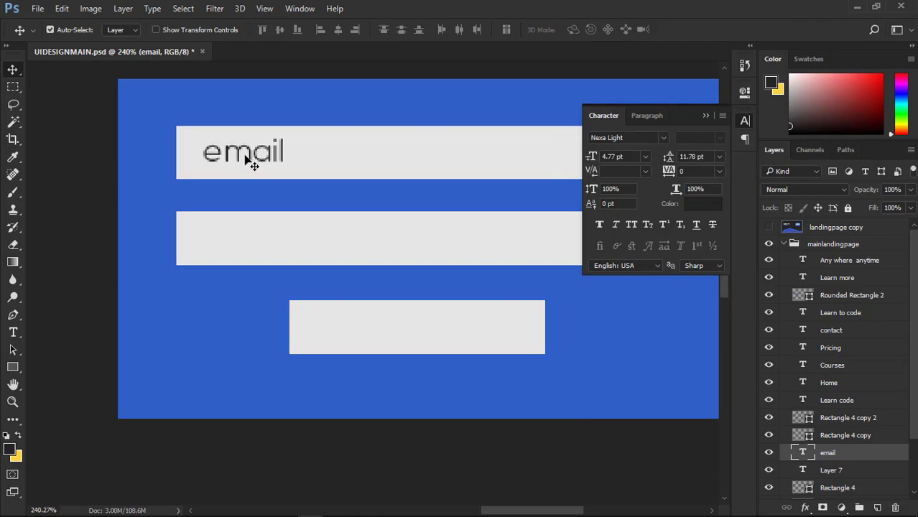
scroll(493, 256, down, 3)
scroll(503, 262, down, 3)
scroll(516, 267, up, 2)
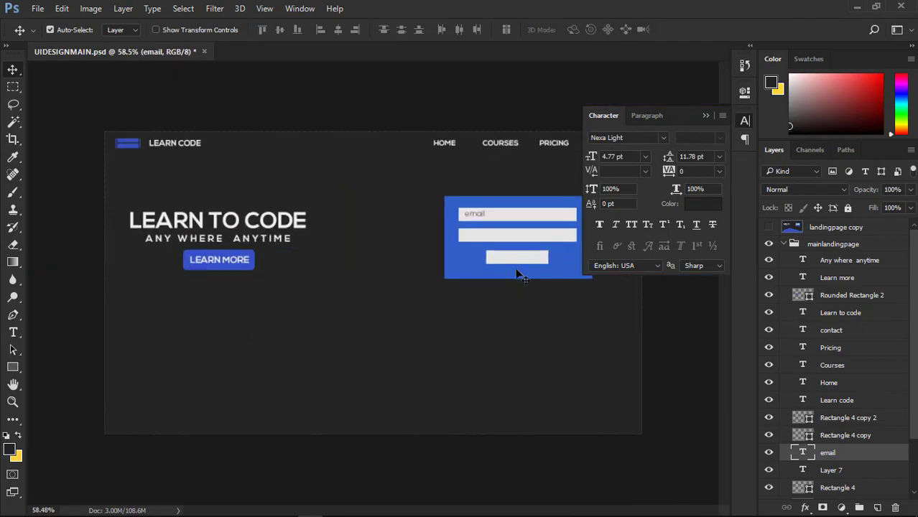
key(ctrl+shift+b)
scroll(482, 346, up, 5)
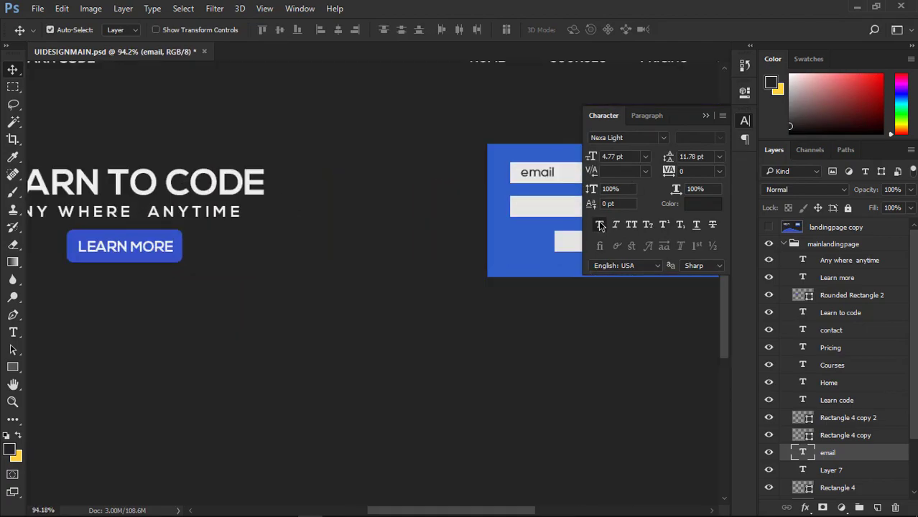
drag(531, 200, 236, 399)
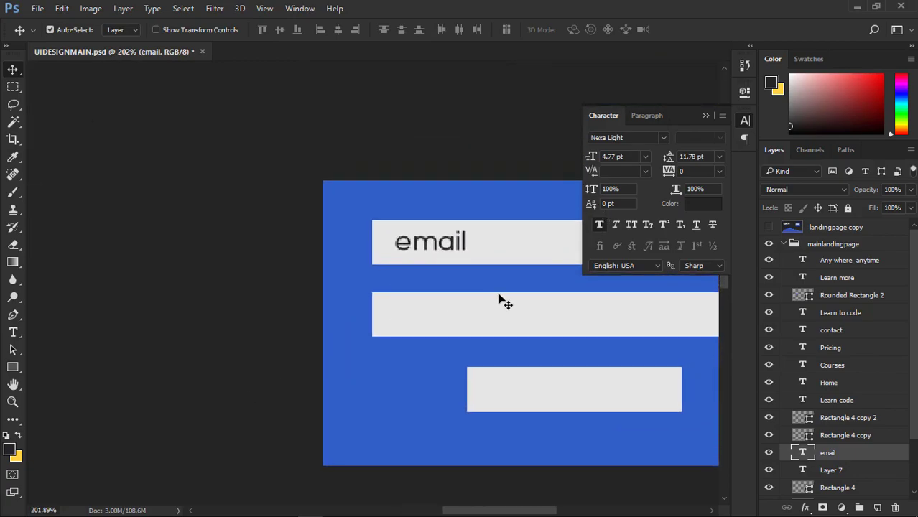
- Style the email label in Nexa Bold with 74% opacity and shift it slightly left within its field
key(ctrl+shift+b)
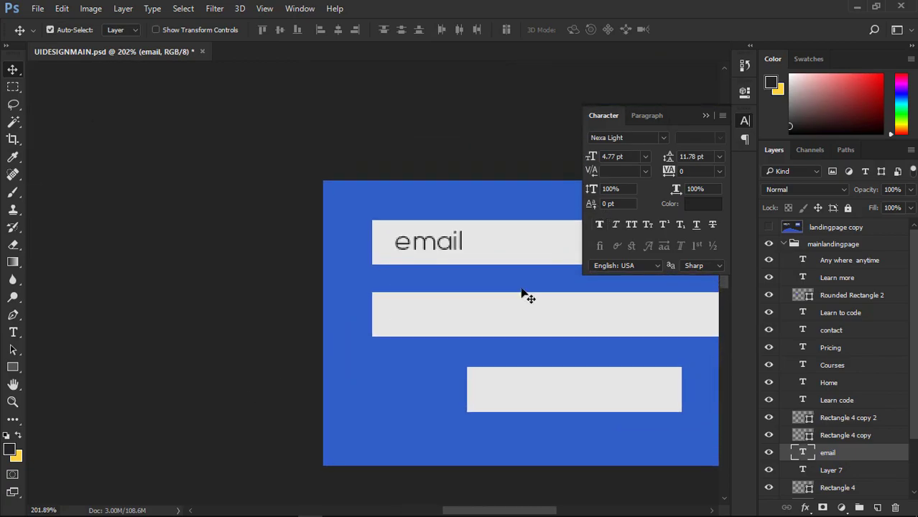
key(ctrl+z)
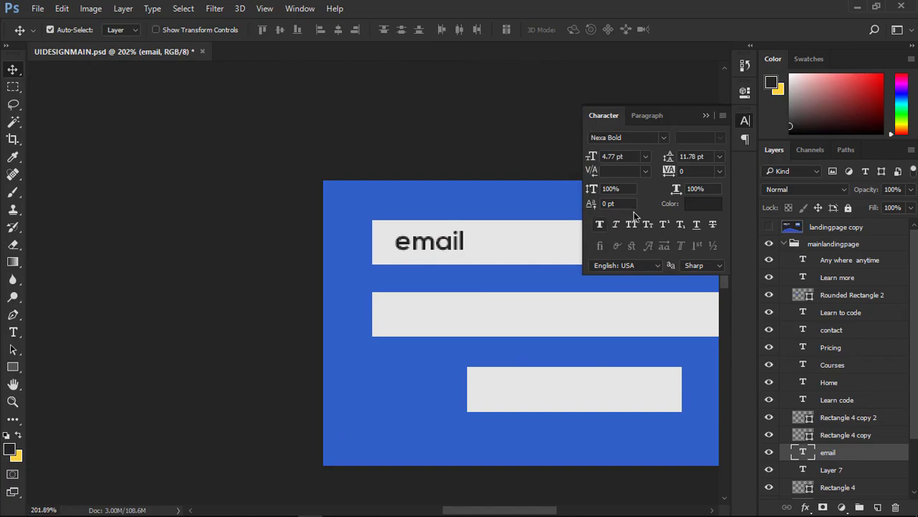
drag(445, 244, 441, 246)
click(910, 190)
mouse_move(910, 207)
mouse_down()
mouse_move(884, 208)
mouse_move(892, 210)
mouse_up()
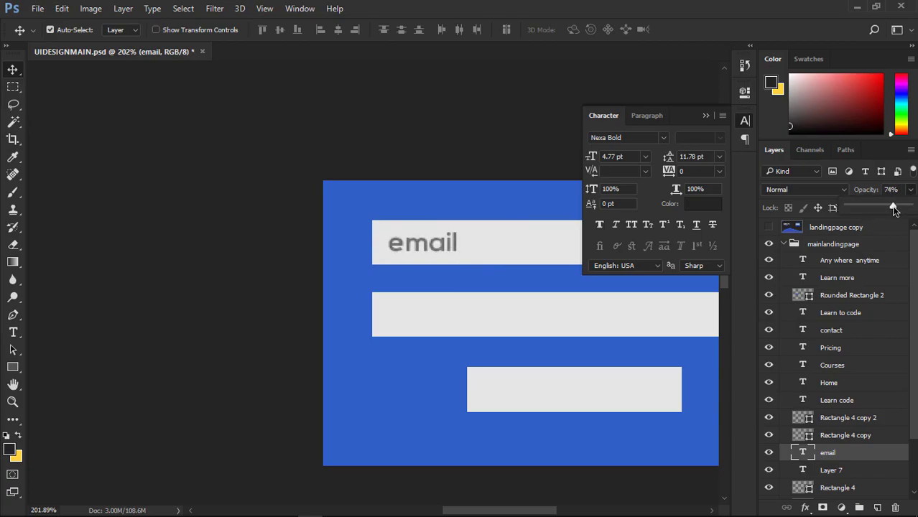
- Duplicate the email label into the second field and place its layer above Rectangle 4 copy 2
drag(443, 245, 445, 303)
key(ctrl+z)
drag(442, 245, 436, 320)
drag(841, 445, 830, 411)
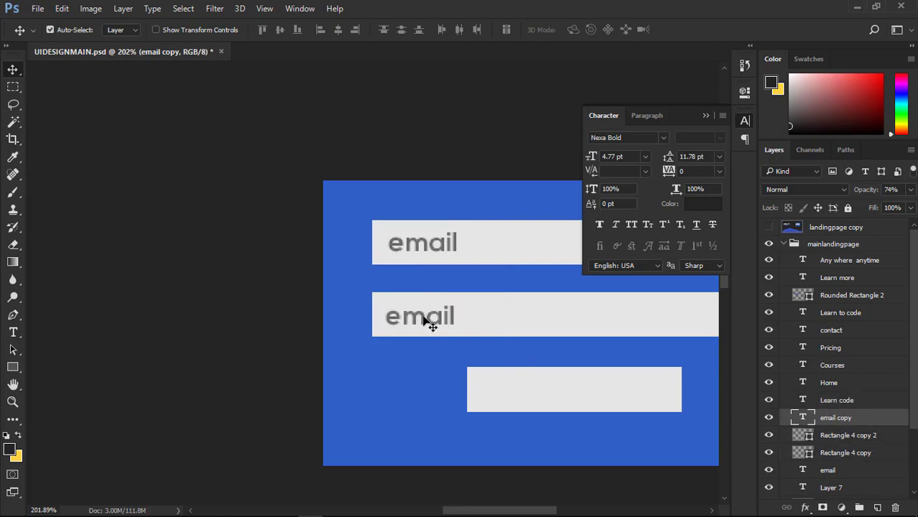
key(Up)
key(Up)
key(Up)
- Change the duplicated label's text in the second field to "password"
key(t)
double_click(453, 321)
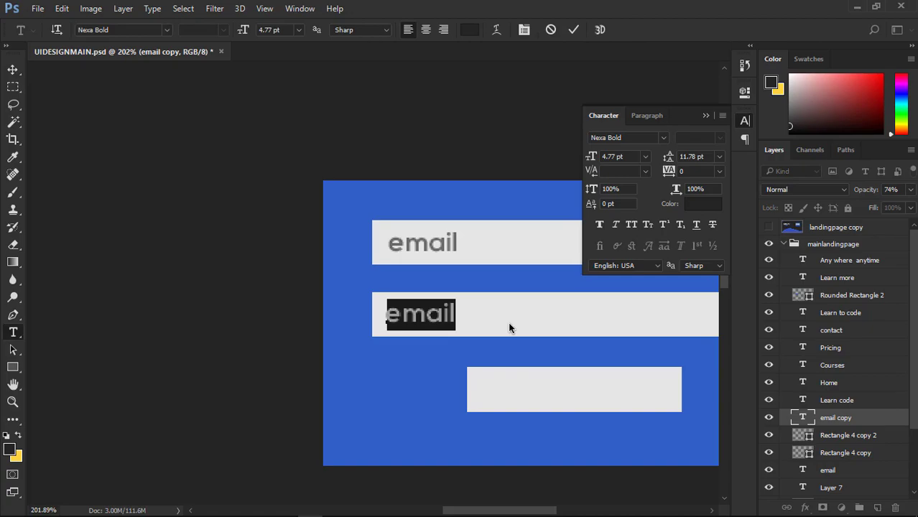
text(passwrod)
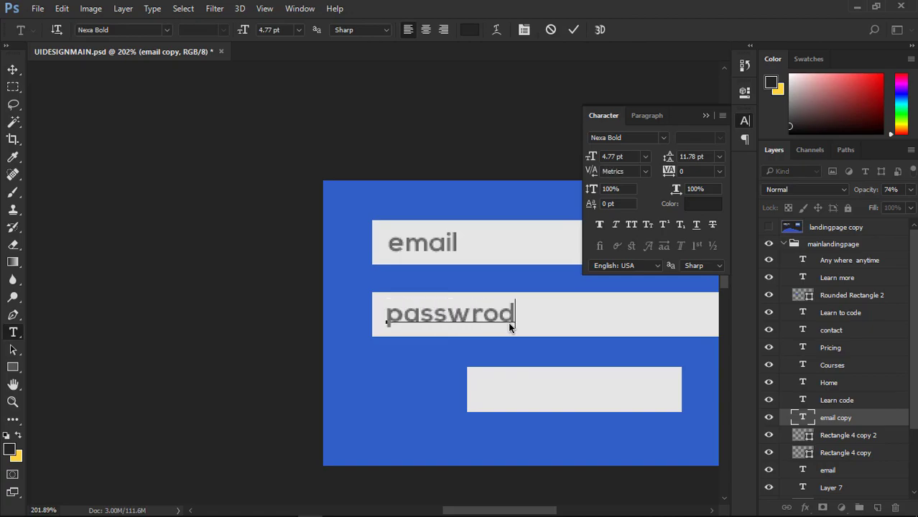
key(BackSpace)
key(BackSpace)
key(BackSpace)
text(ord)
click(573, 29)
- Compare the current page design with the reference in the landingpage copy layer
key(ctrl+0)
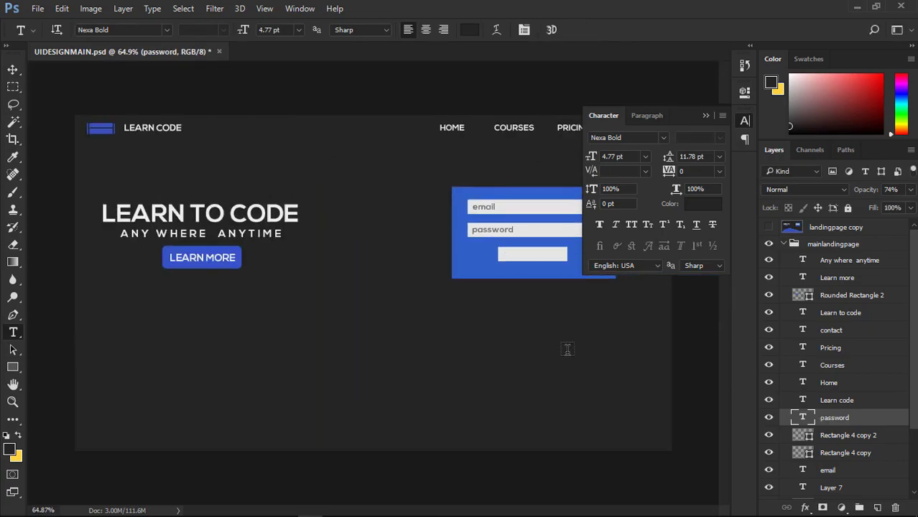
scroll(567, 350, up, 2)
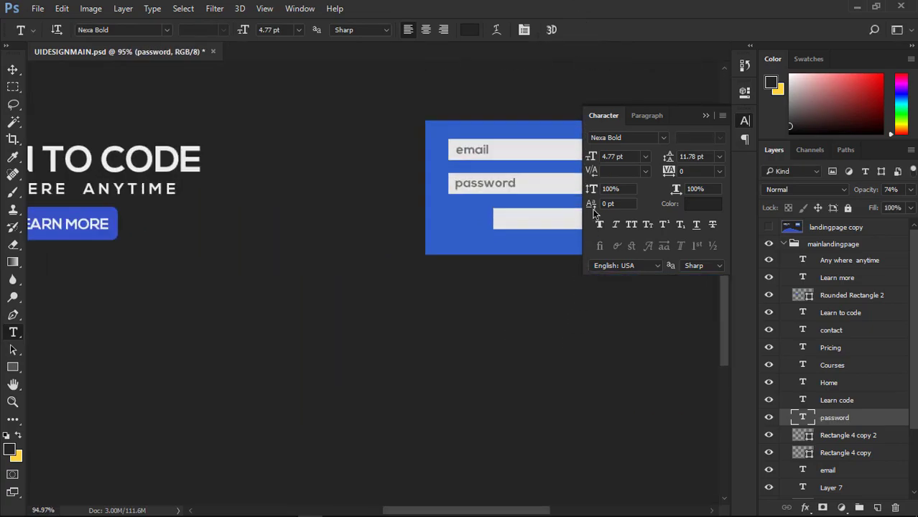
click(769, 227)
click(770, 229)
click(770, 228)
click(770, 228)
key(v)
scroll(523, 188, down, 3)
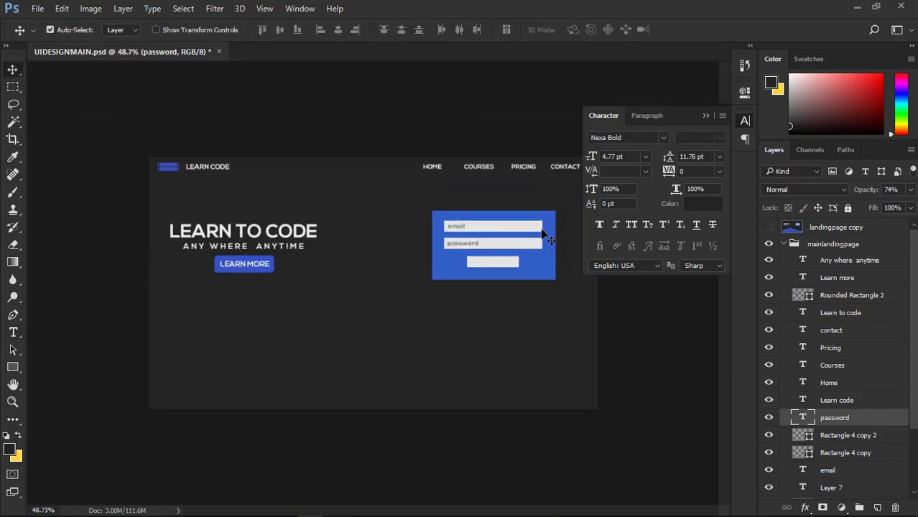
scroll(544, 235, up, 1)
click(770, 227)
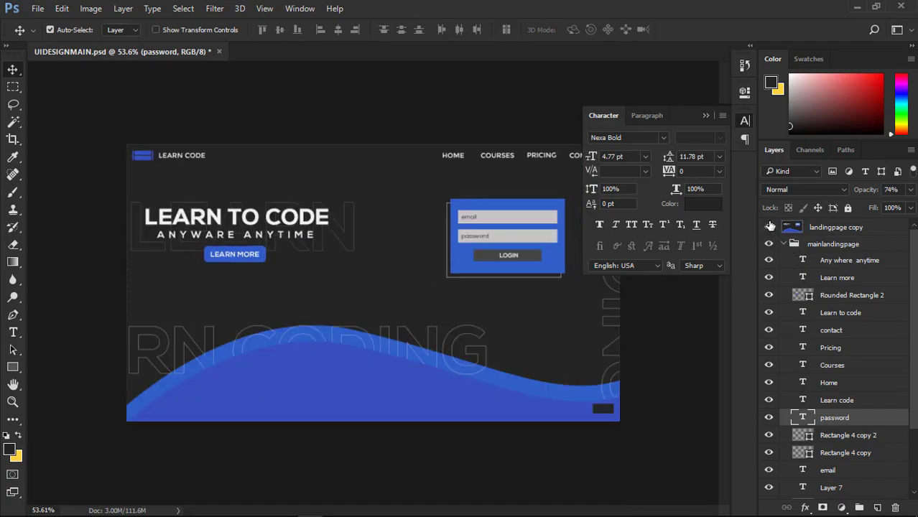
click(769, 227)
click(770, 227)
click(770, 227)
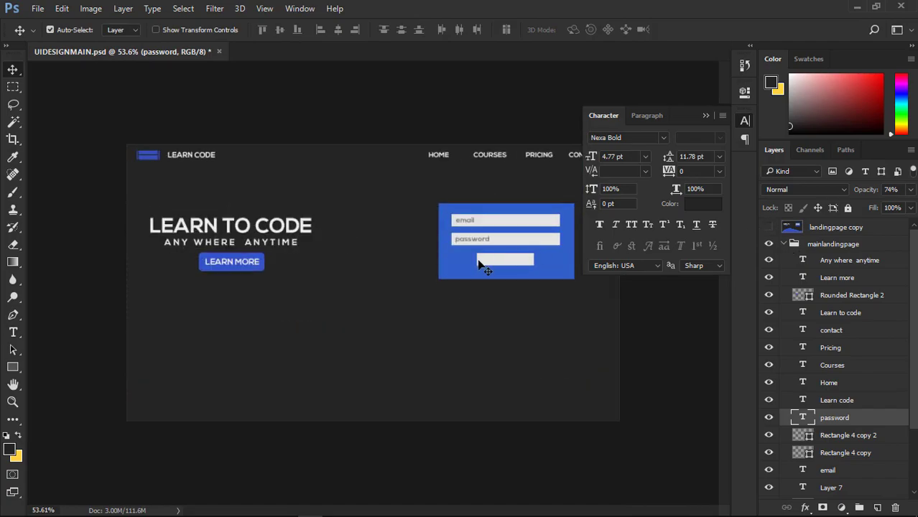
- Shrink the blue form panel to 92.53% width and 92.38% height, keeping its upper edge in place
scroll(496, 260, up, 5)
scroll(537, 248, up, 5)
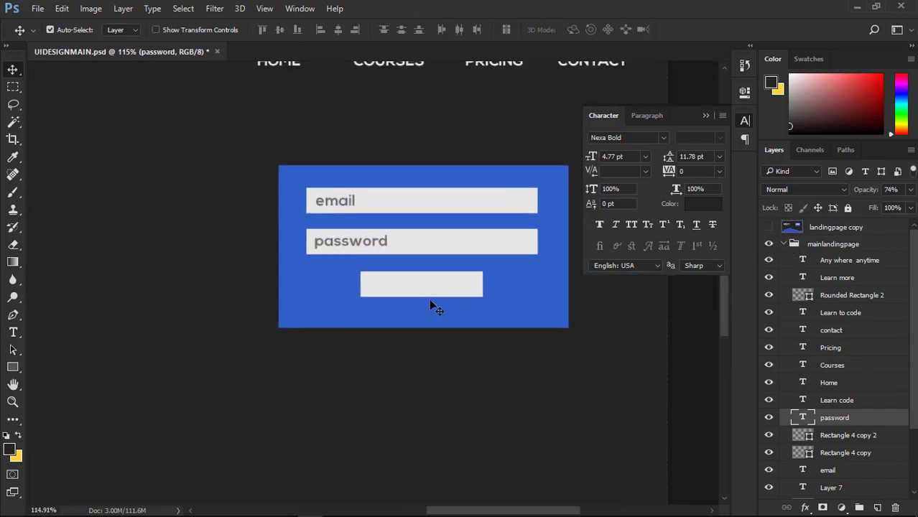
click(305, 273)
key(ctrl+t)
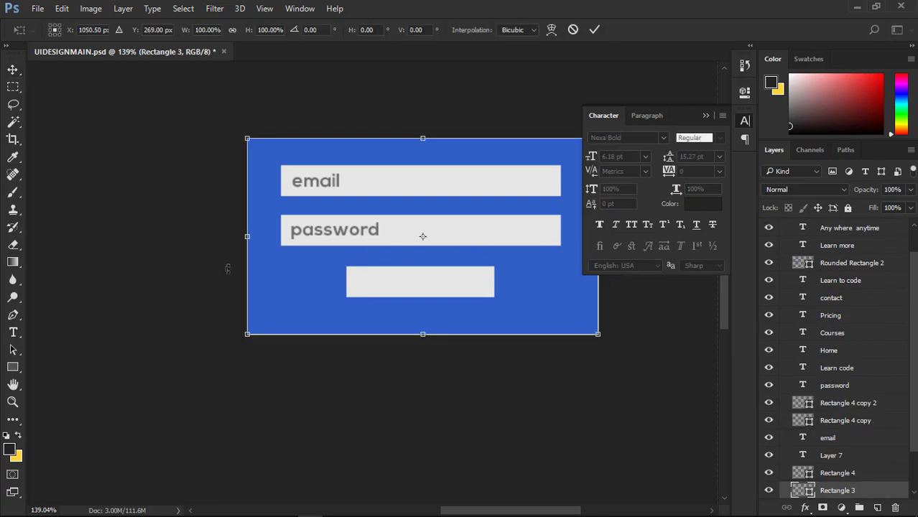
click(706, 116)
drag(247, 236, 260, 236)
mouse_move(597, 234)
mouse_down()
mouse_move(573, 235)
mouse_move(585, 236)
mouse_up()
drag(421, 335, 422, 319)
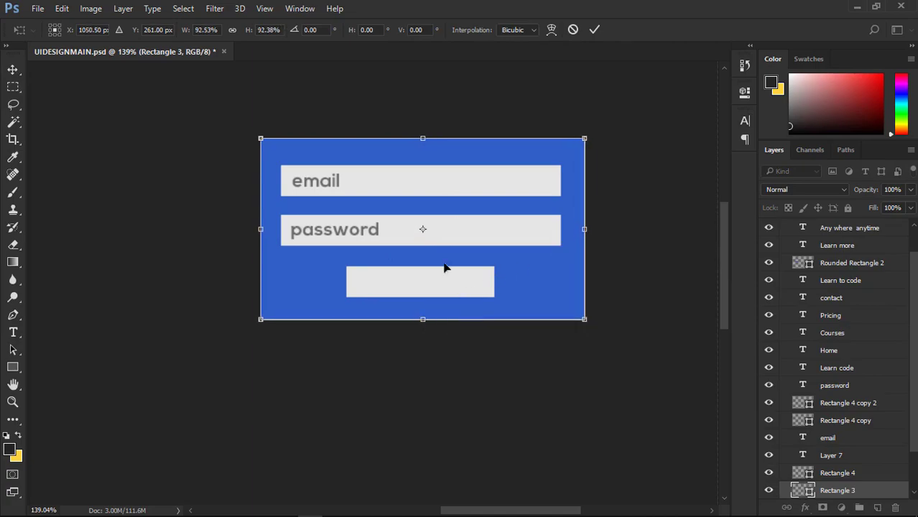
click(593, 29)
scroll(564, 230, down, 4)
scroll(546, 286, up, 7)
scroll(602, 312, down, 12)
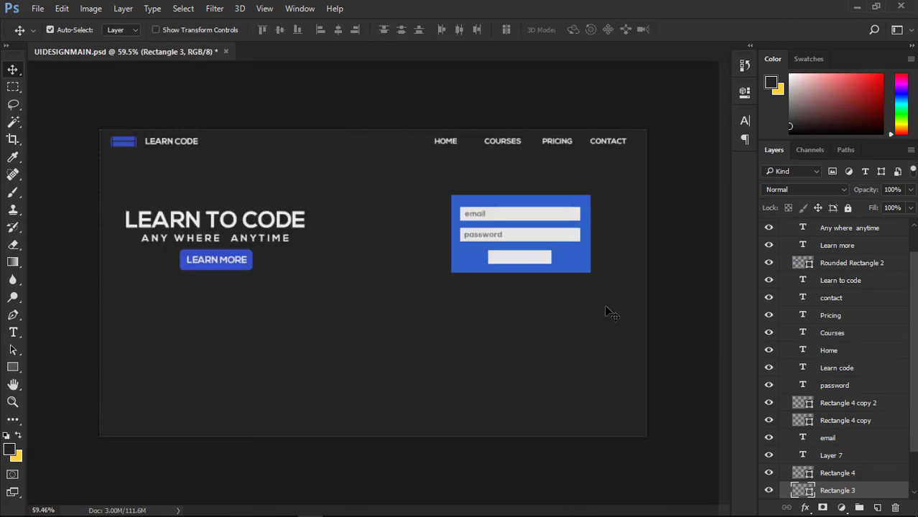
- Move the blank button rectangle closer to the password field and fill it with colour #242424
scroll(611, 320, up, 5)
click(523, 212)
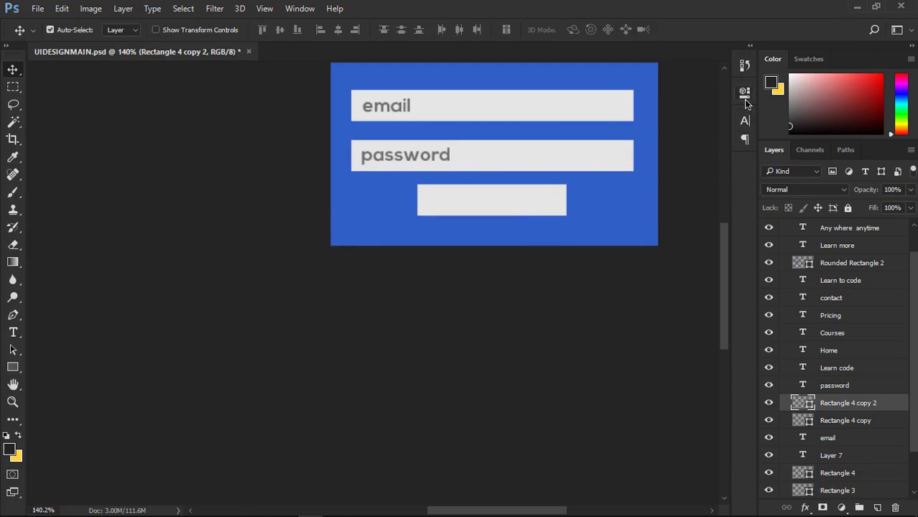
click(745, 96)
click(554, 172)
click(404, 315)
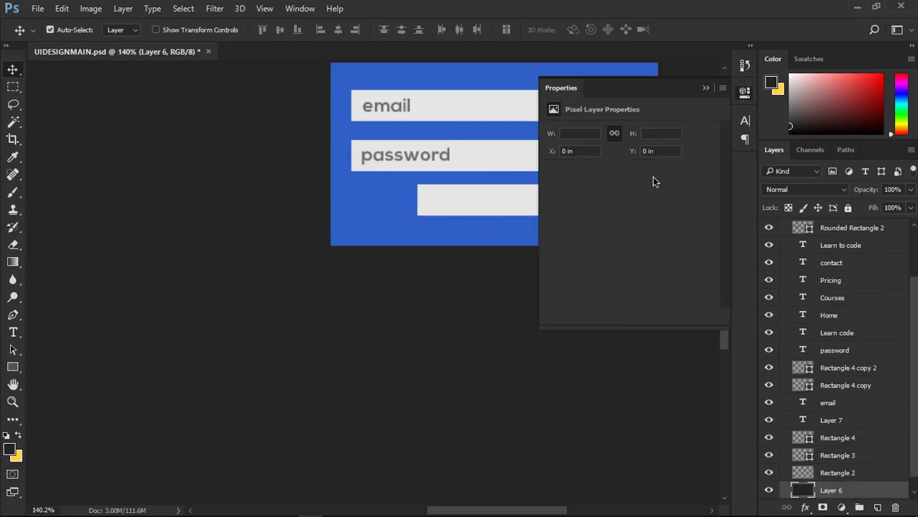
click(509, 205)
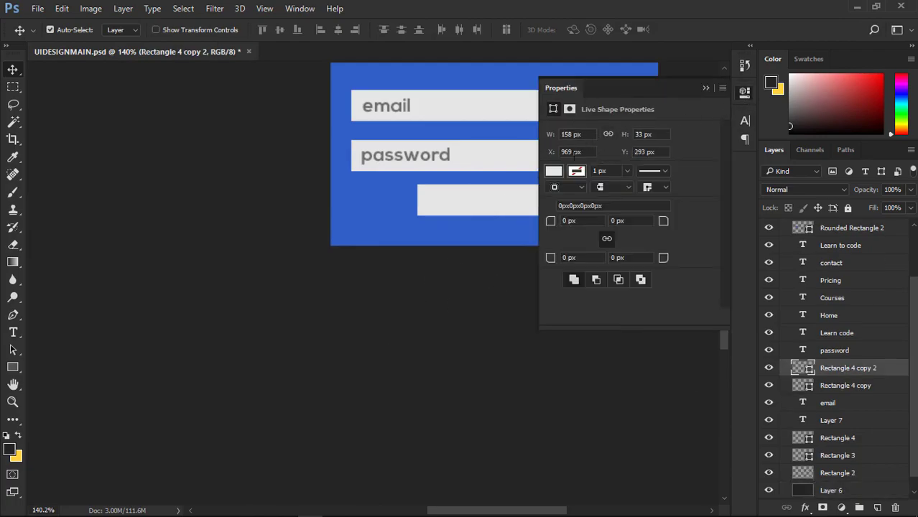
click(554, 172)
click(684, 197)
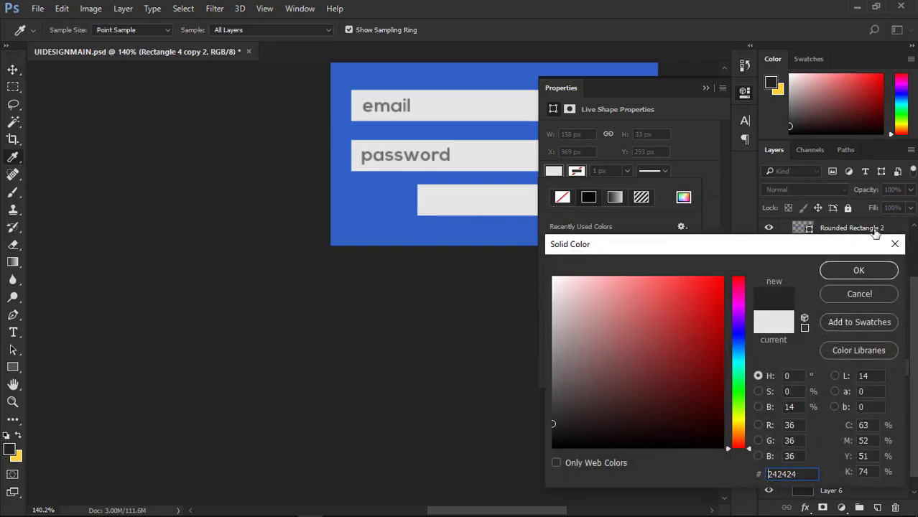
click(857, 272)
click(631, 196)
- Add a "Login" text below the dark button and colour it #e5e5e5
scroll(511, 251, up, 3)
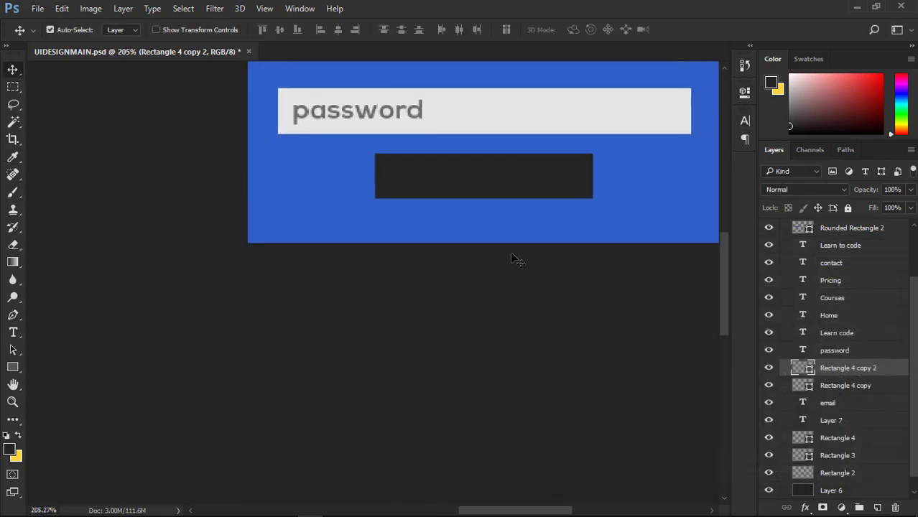
drag(521, 327, 494, 379)
key(t)
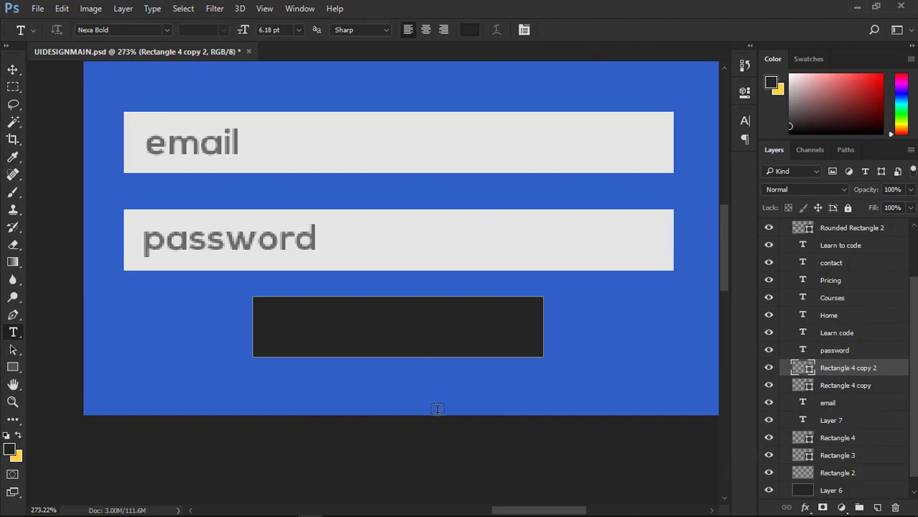
click(438, 409)
text(Login)
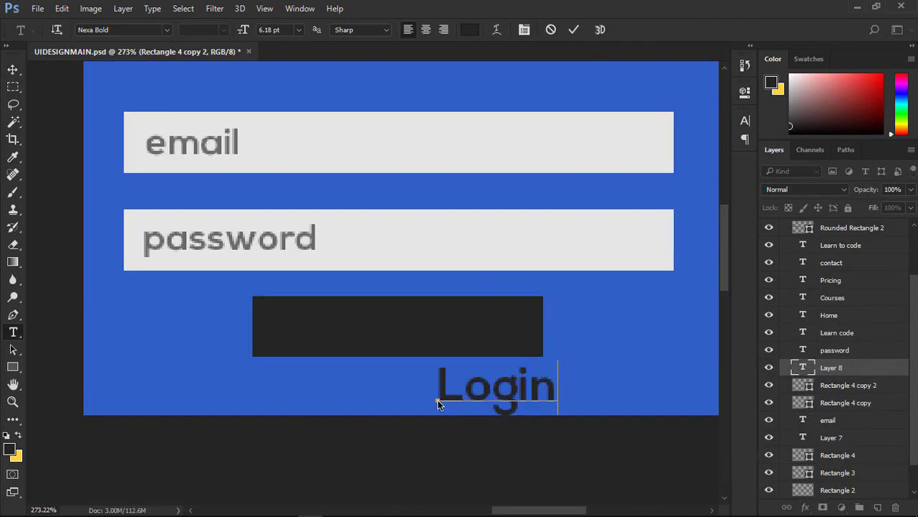
key(ctrl+a)
click(469, 30)
click(383, 250)
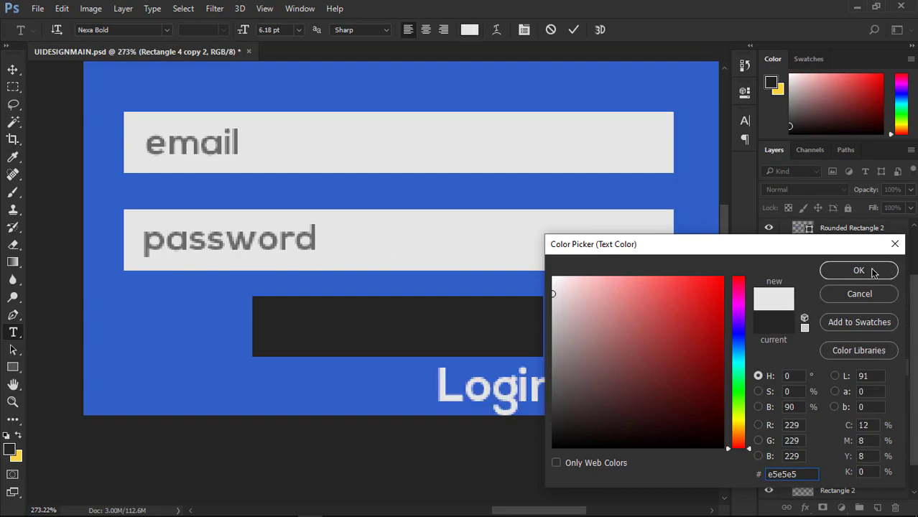
click(873, 272)
click(573, 30)
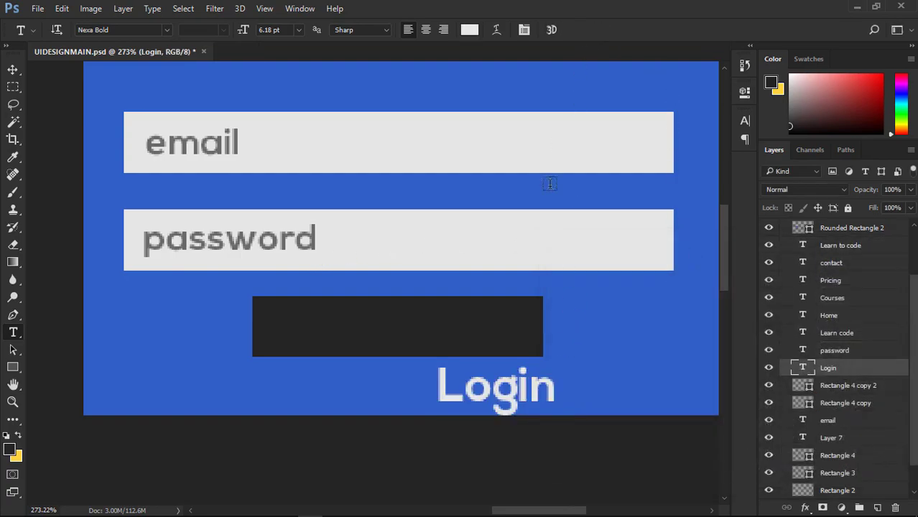
- Move the Login text onto the dark button and check it against the landingpage copy reference
key(v)
drag(489, 392, 392, 334)
scroll(776, 232, up, 3)
click(774, 227)
click(774, 227)
- Set the Login text on the button in All Caps
click(745, 124)
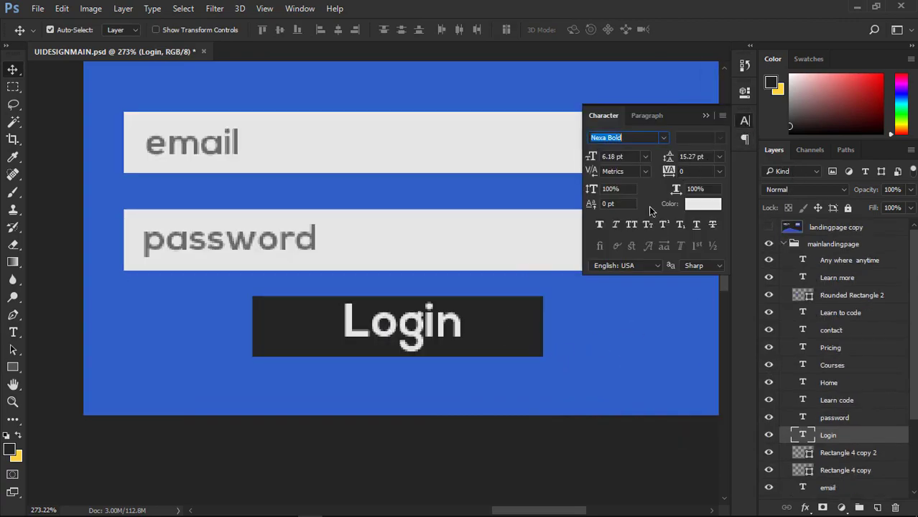
click(601, 226)
click(600, 224)
click(631, 224)
click(706, 117)
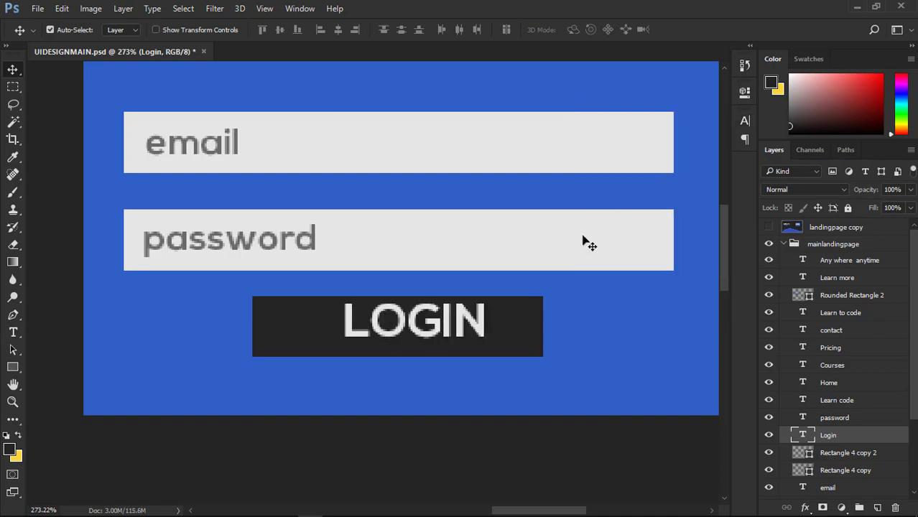
key(ctrl+z)
click(744, 121)
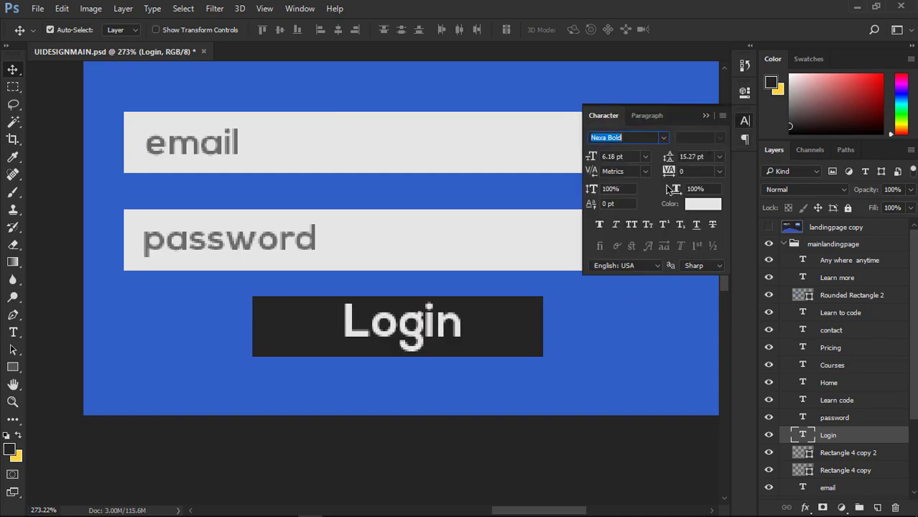
click(632, 224)
click(706, 116)
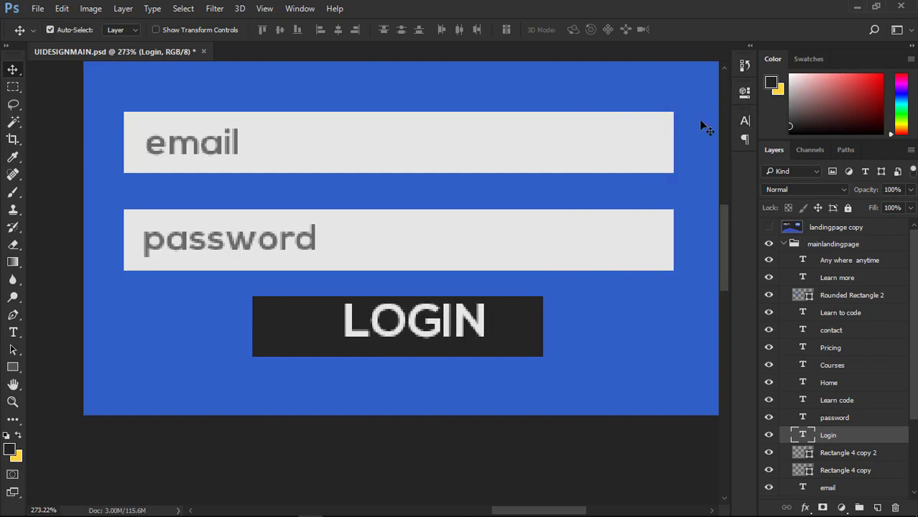
- Scale the LOGIN text to 68.15% and center it on the dark button
key(ctrl+t)
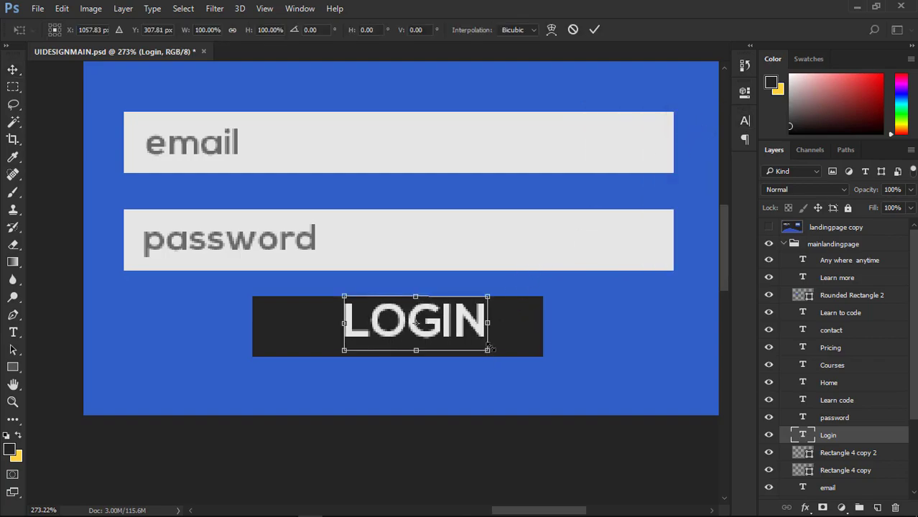
drag(491, 354, 437, 317)
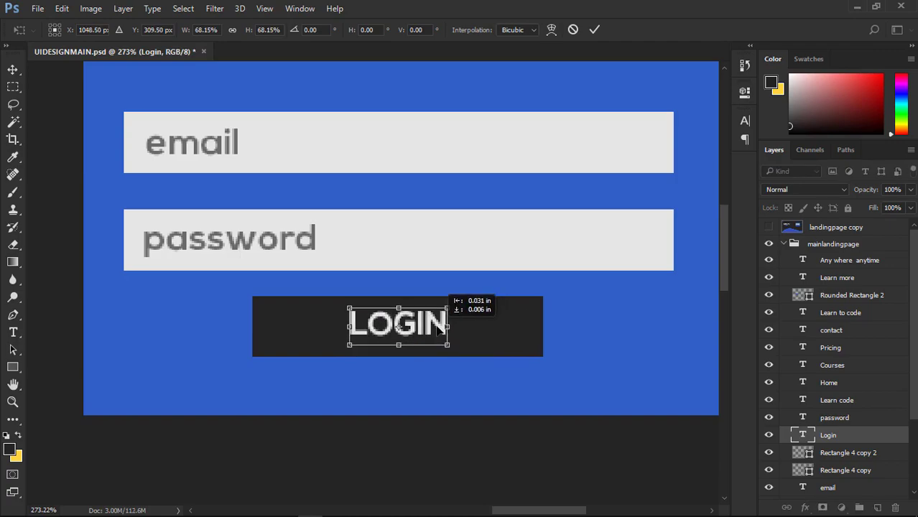
click(595, 31)
key(Down)
key(Down)
key(Down)
key(Up)
key(Left)
- Compare the finished login form and its button with the landingpage copy reference
scroll(430, 262, down, 8)
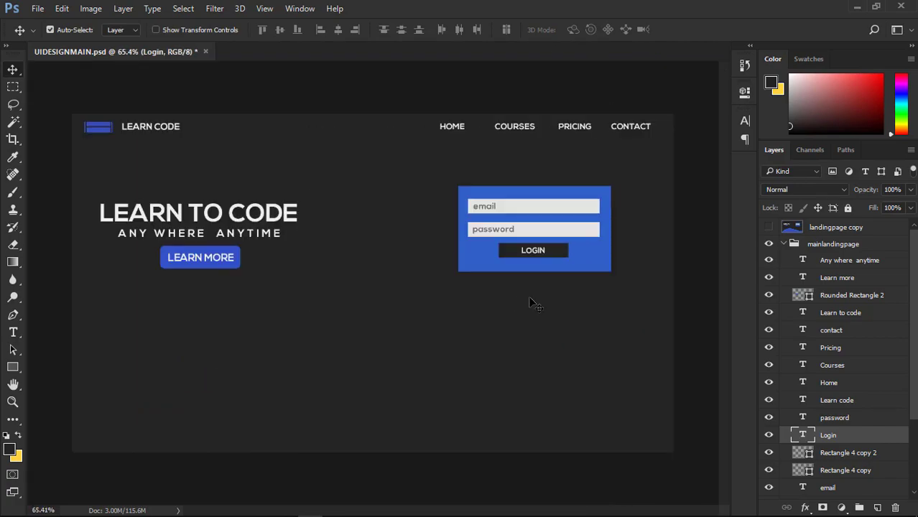
scroll(591, 278, down, 2)
scroll(522, 309, up, 1)
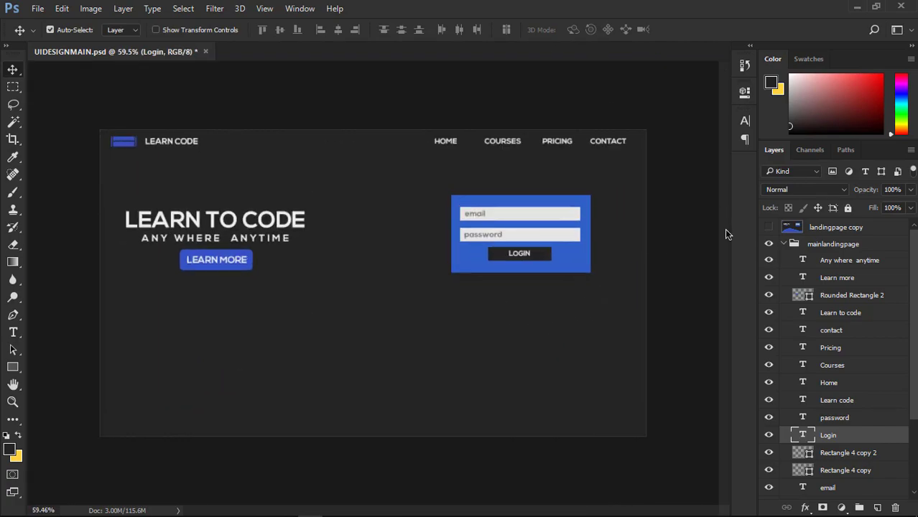
click(766, 229)
click(766, 229)
click(767, 228)
click(767, 228)
click(767, 229)
click(767, 228)
click(768, 228)
click(767, 228)
click(767, 229)
click(767, 228)
click(767, 229)
click(767, 228)
click(767, 229)
click(767, 228)
click(767, 228)
click(767, 229)
- Widen the dark login button symmetrically about its center to 188 px
scroll(461, 299, up, 6)
drag(627, 209, 493, 316)
scroll(492, 316, up, 1)
click(532, 291)
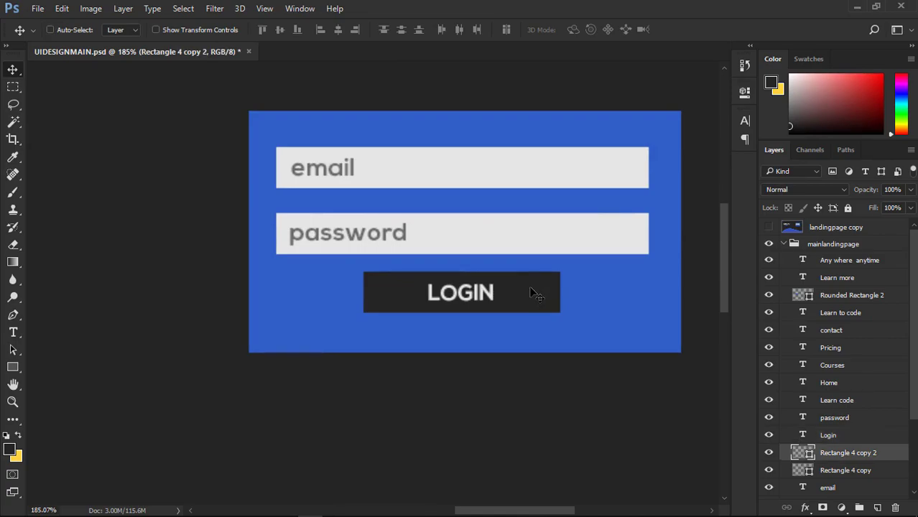
key(ctrl+t)
drag(559, 293, 579, 294)
click(594, 29)
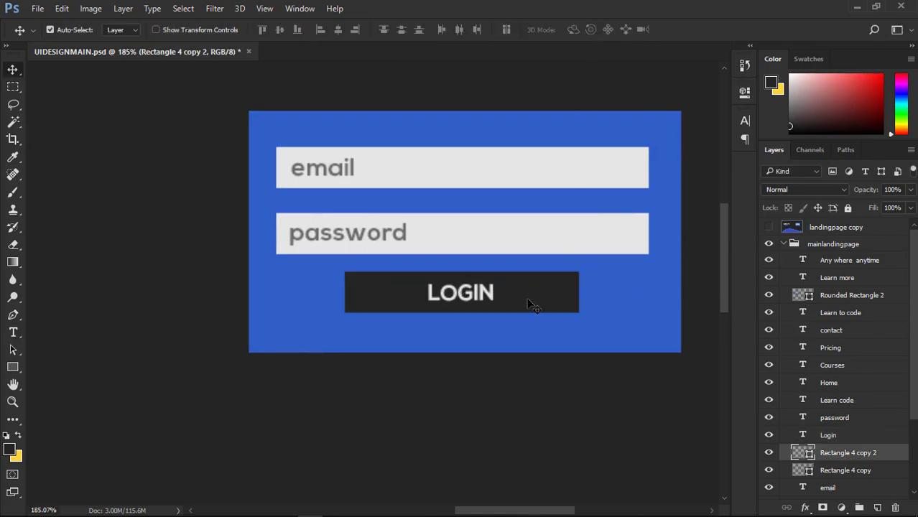
- Change the login button's fill to a slightly lighter dark gray
click(744, 93)
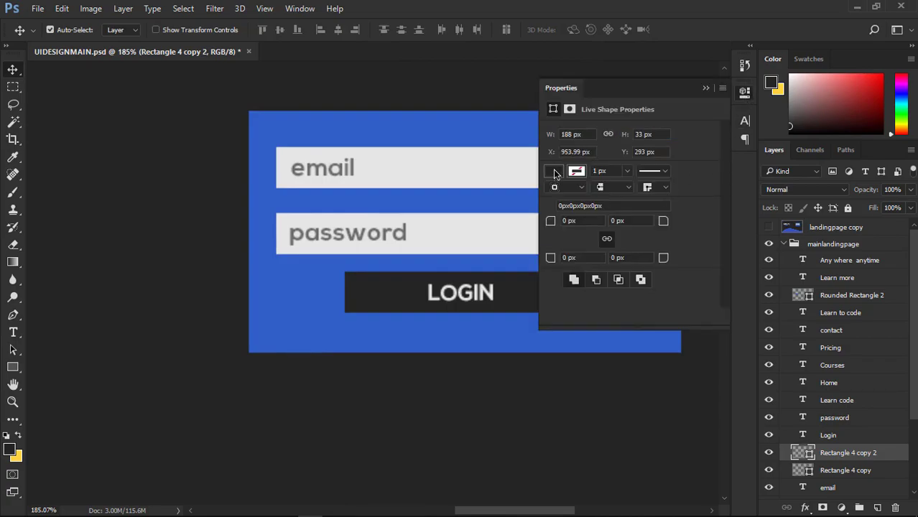
click(554, 171)
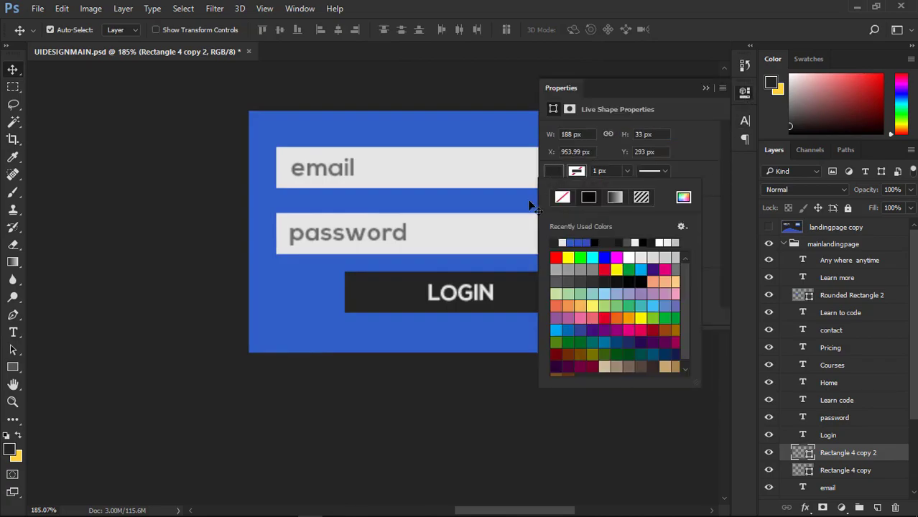
click(683, 198)
drag(575, 400, 533, 406)
click(845, 276)
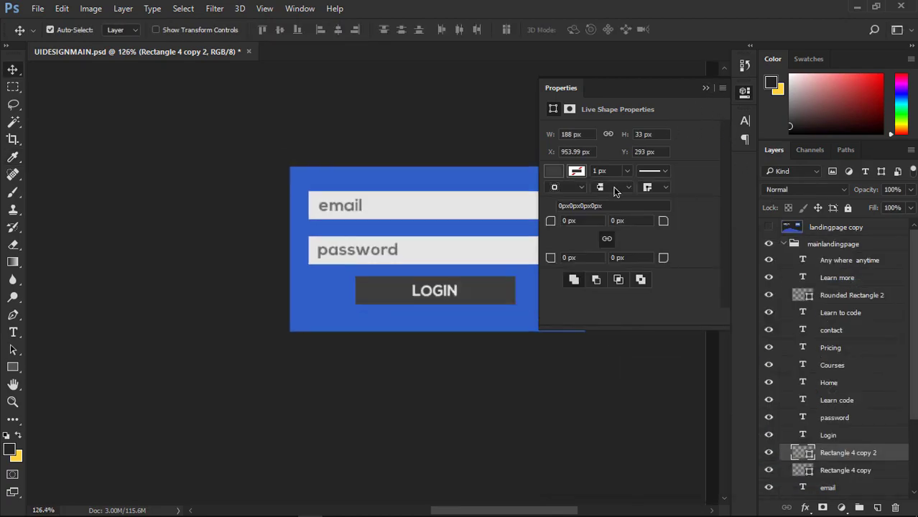
scroll(615, 190, down, 1)
click(706, 89)
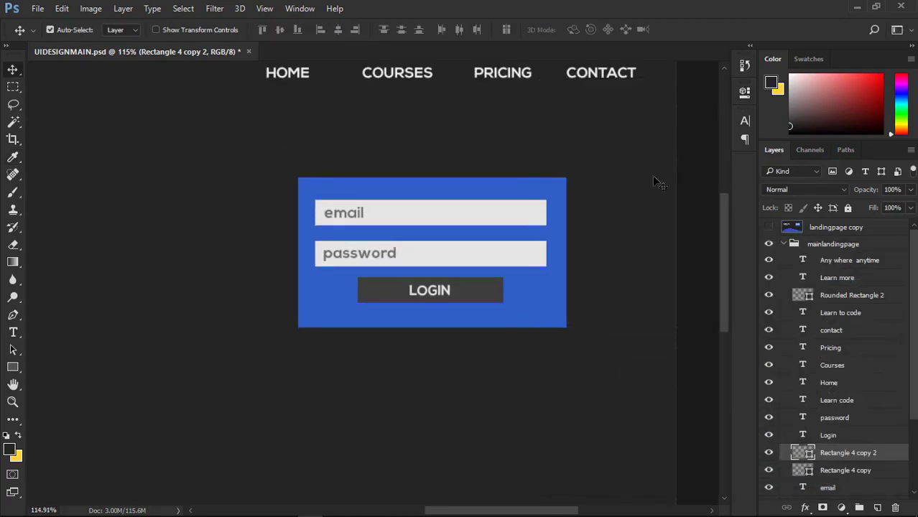
- Nudge the blue login form background down a few pixels to balance the spacing around the fields
scroll(667, 180, down, 10)
scroll(615, 274, up, 2)
scroll(616, 274, up, 1)
click(567, 265)
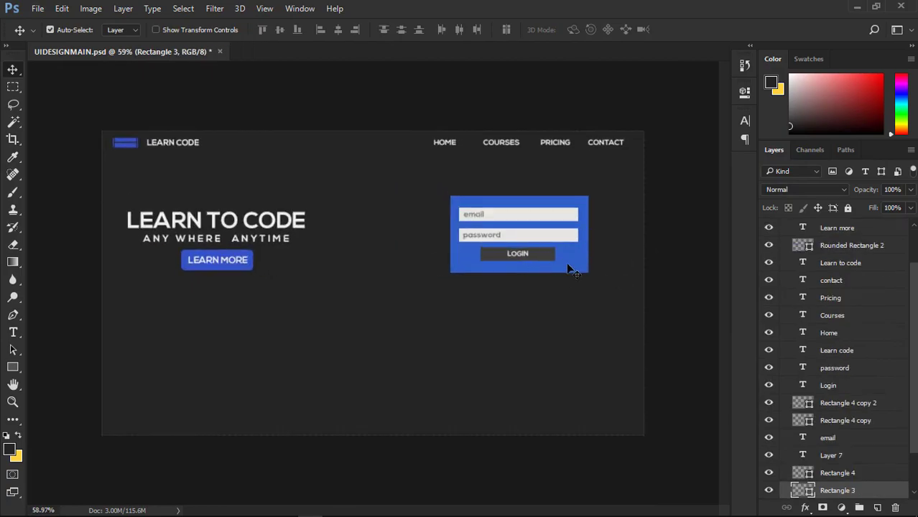
key(Down)
key(Down)
key(Down)
key(Down)
key(Down)
key(Down)
key(Down)
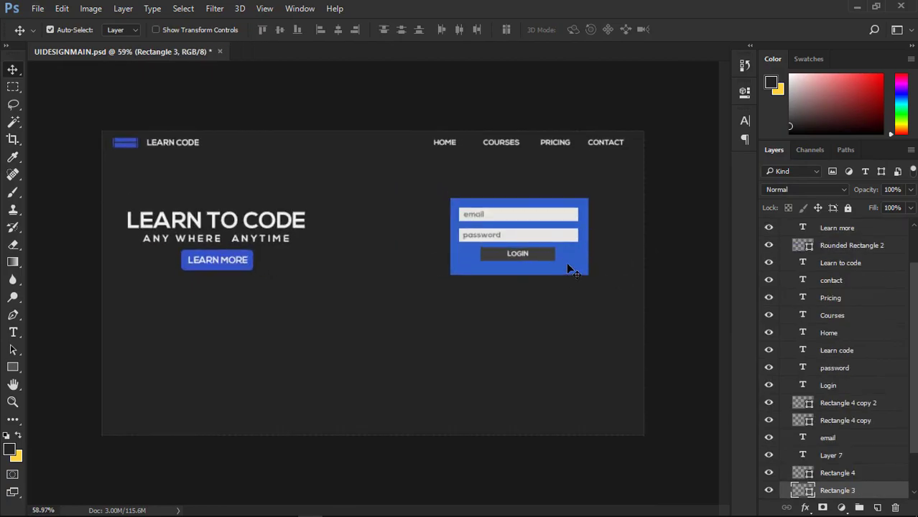
- Narrow the email field rectangle to 95.65% of its width, keeping it centered
scroll(566, 262, up, 12)
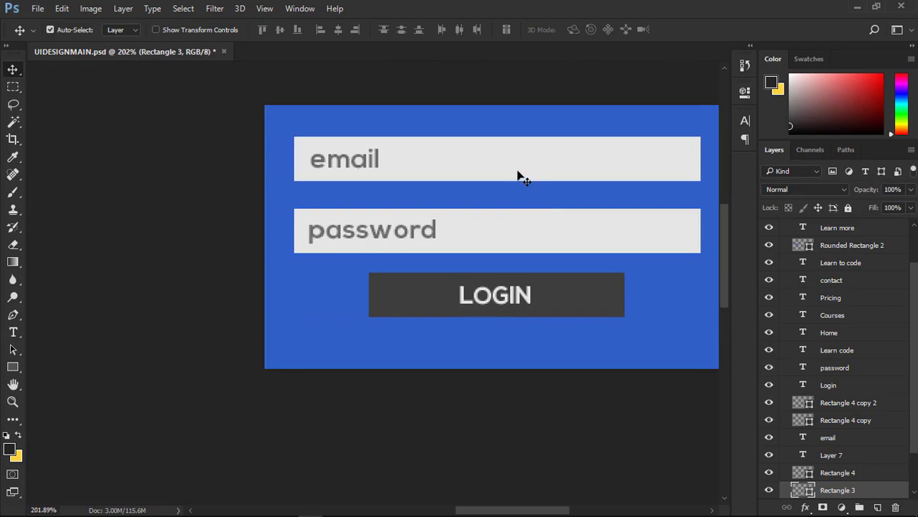
click(517, 176)
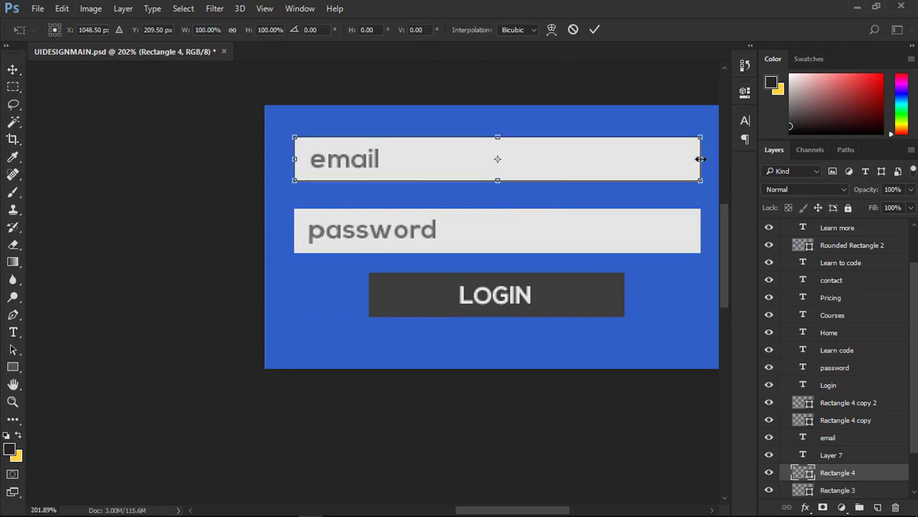
drag(696, 159, 687, 159)
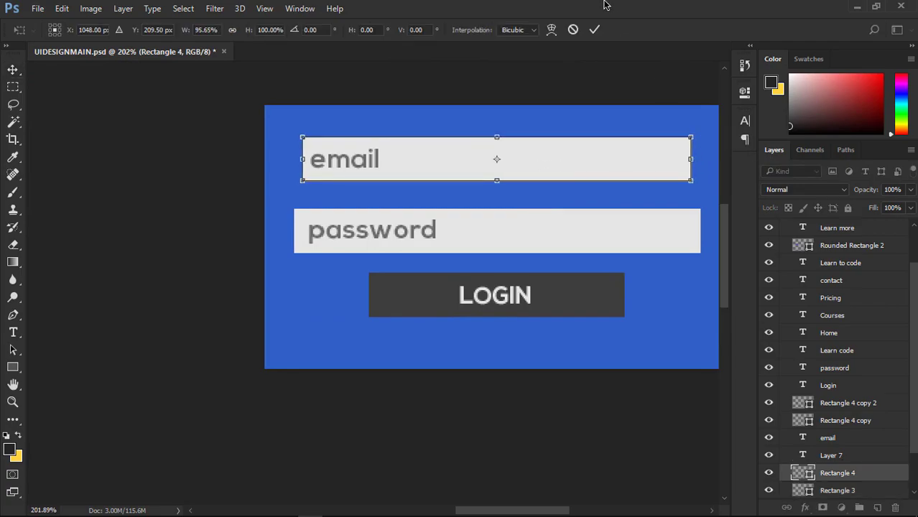
click(594, 29)
- Narrow the password field rectangle to 95.32% of its width and nudge it sideways to align with the email field
click(579, 241)
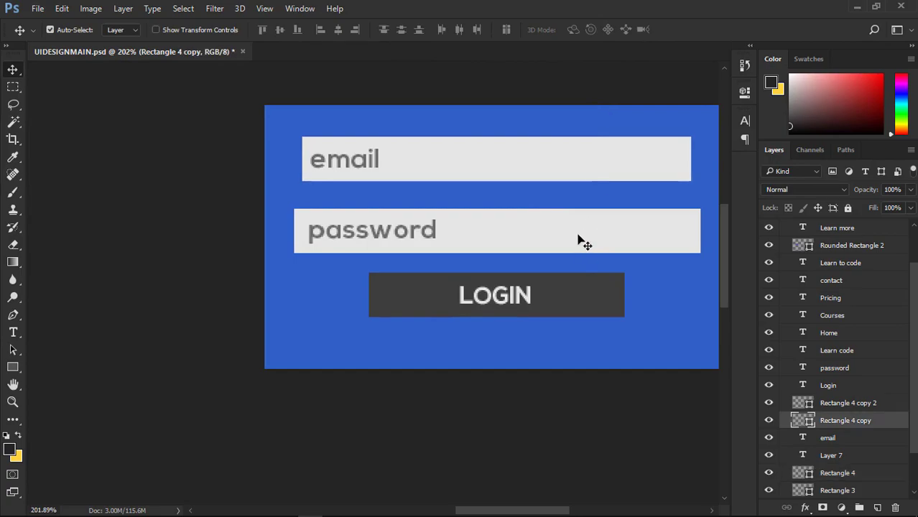
key(ctrl+t)
mouse_move(700, 230)
mouse_down()
mouse_move(686, 231)
mouse_move(693, 240)
mouse_up()
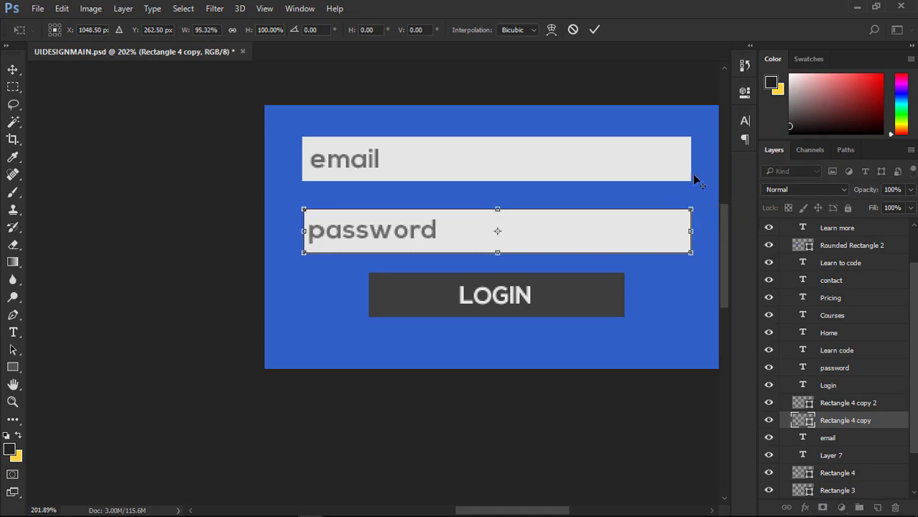
click(595, 30)
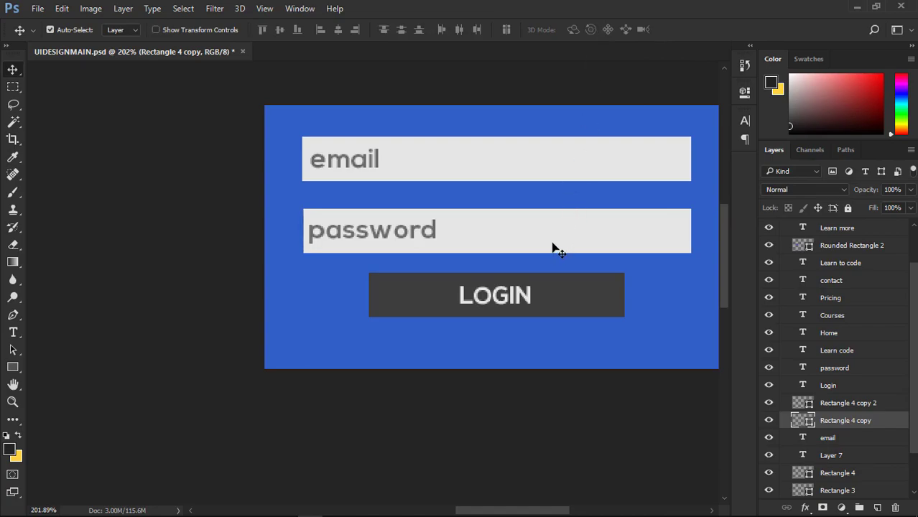
key(Left)
key(Left)
key(Right)
key(Right)
key(Right)
key(Left)
key(Right)
- Shift the password placeholder text slightly right and scale it down proportionally to 89.64%
drag(350, 234, 356, 234)
key(ctrl+t)
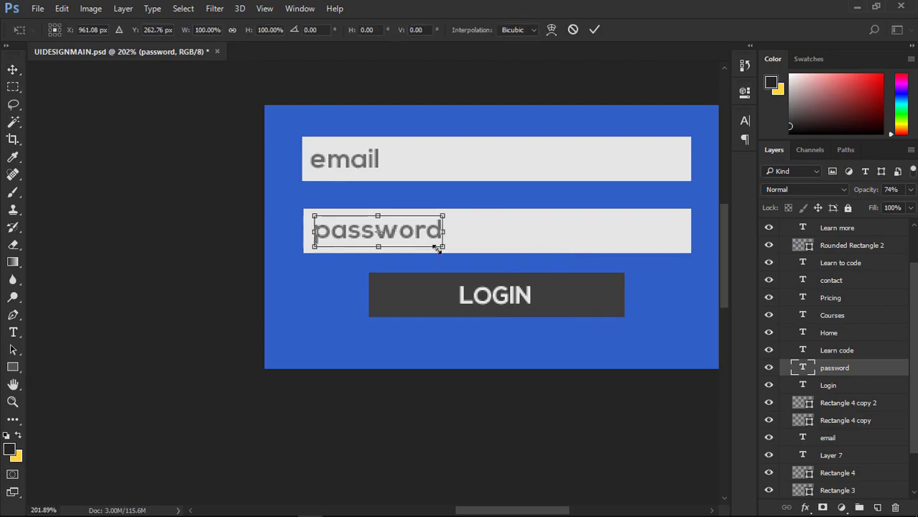
drag(442, 247, 435, 242)
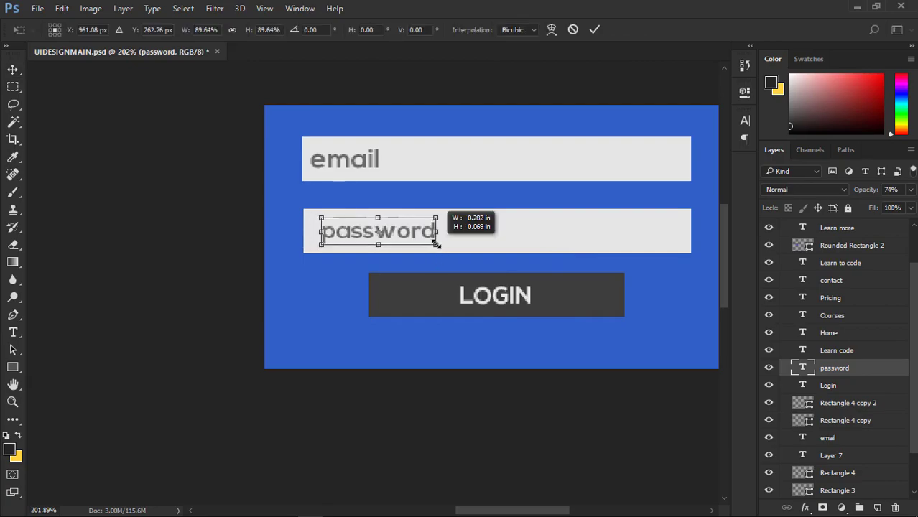
click(594, 30)
- Scale the email placeholder text proportionally to 92.75%
click(342, 162)
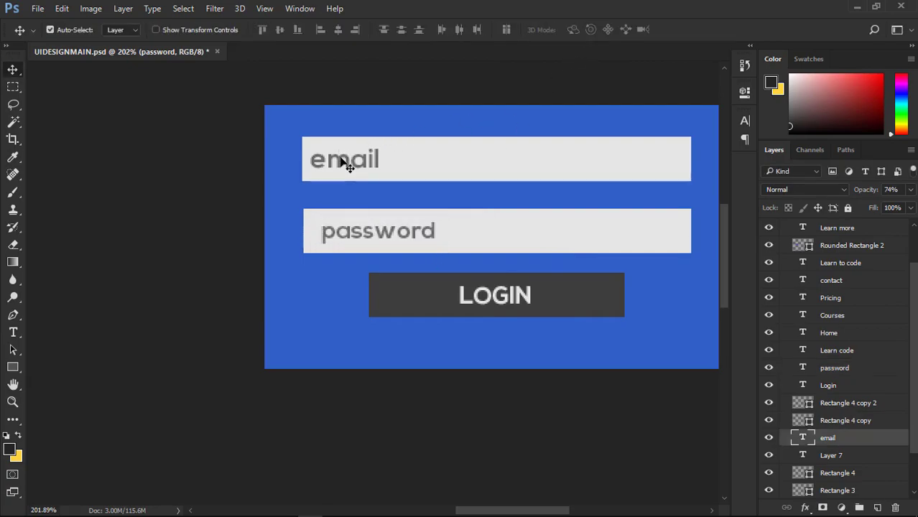
key(ctrl+t)
mouse_move(382, 180)
mouse_down()
mouse_move(376, 161)
mouse_move(379, 176)
mouse_up()
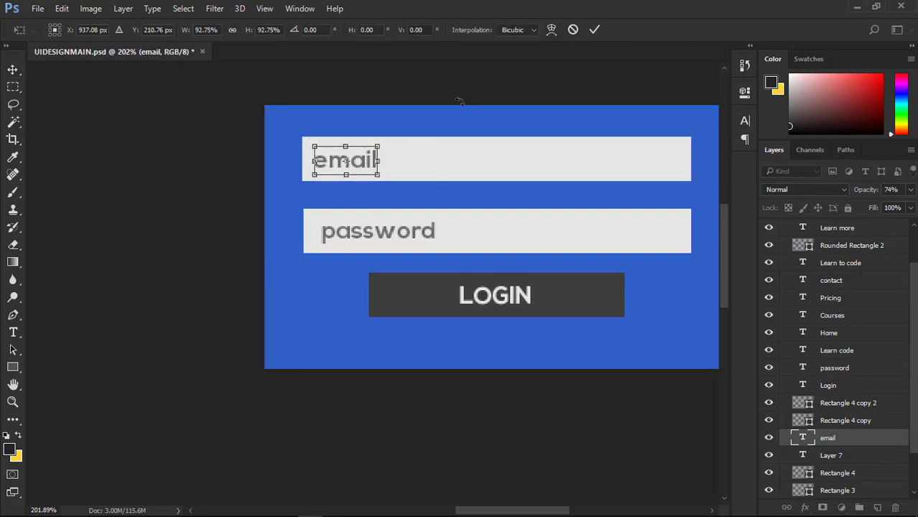
click(596, 30)
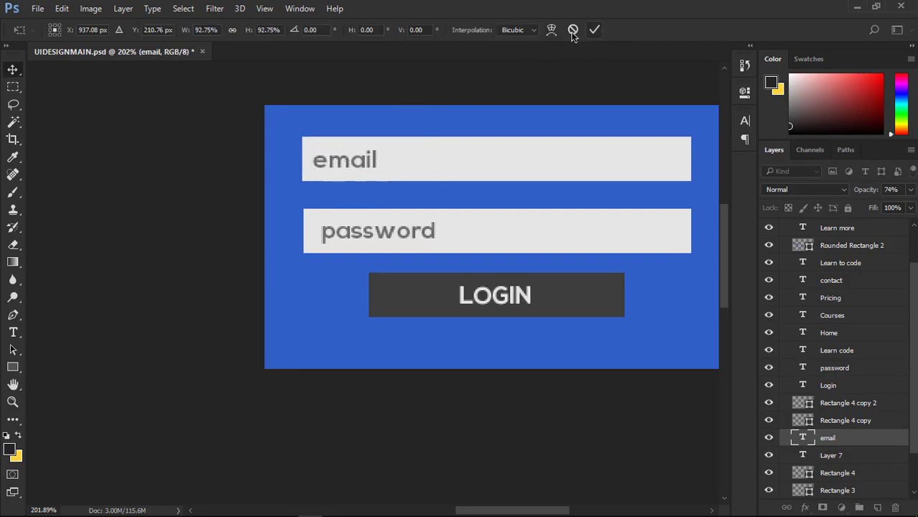
- Move the password placeholder text left so it lines up with the email text above
click(328, 231)
drag(328, 232, 320, 231)
key(ctrl+0)
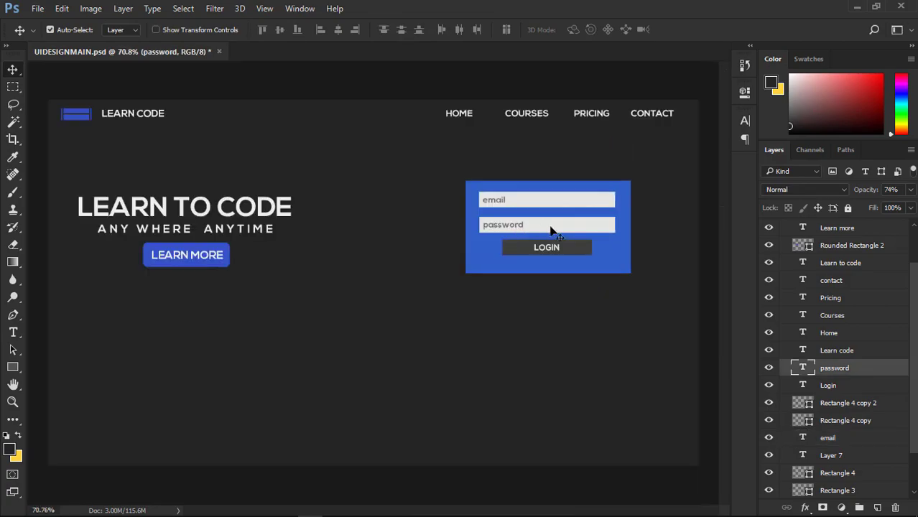
- Duplicate the blue login form background layer, Rectangle 3
scroll(524, 241, down, 4)
scroll(524, 241, up, 4)
scroll(604, 299, up, 4)
scroll(603, 308, up, 3)
scroll(648, 281, down, 4)
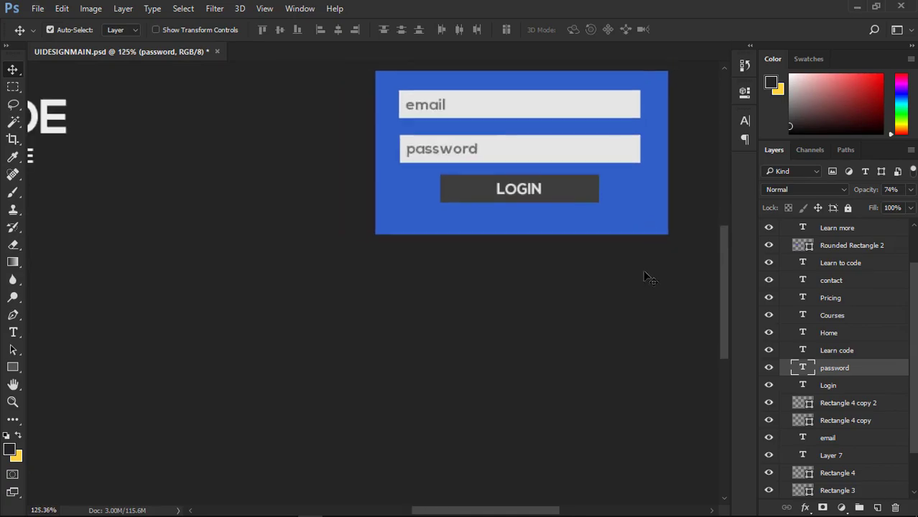
click(670, 226)
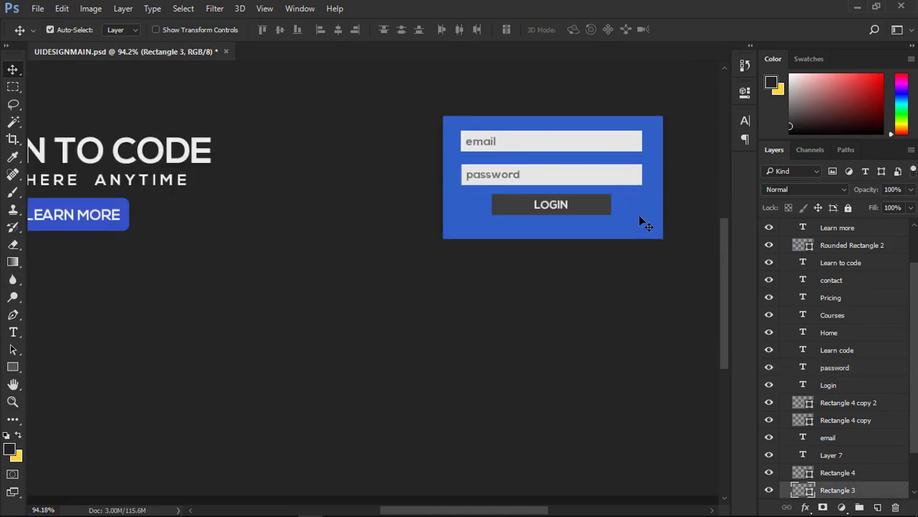
click(769, 491)
click(768, 491)
key(ctrl+j)
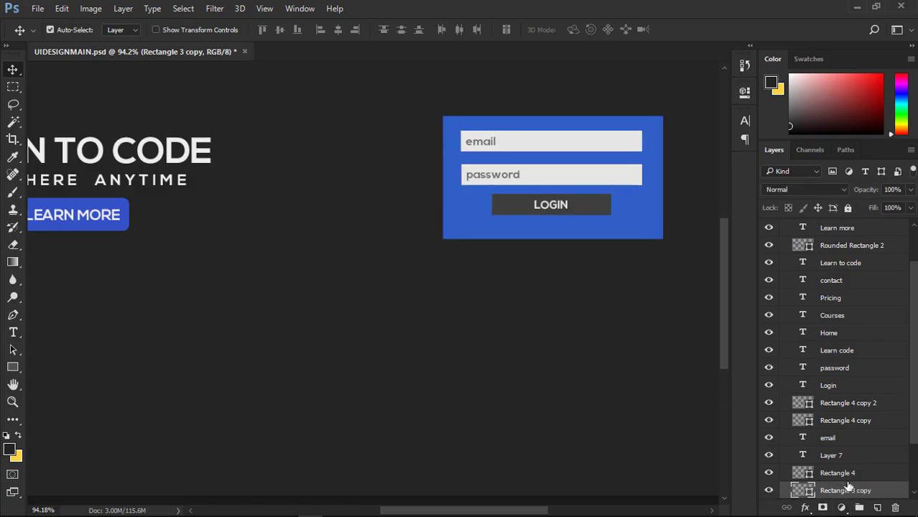
- Rename the duplicated background layer as "stroke"
double_click(852, 426)
text(storoke)
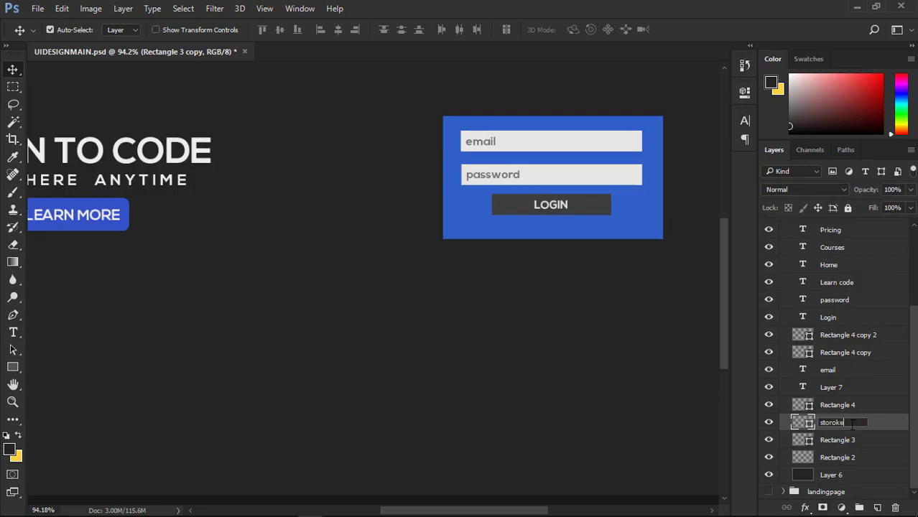
key(Return)
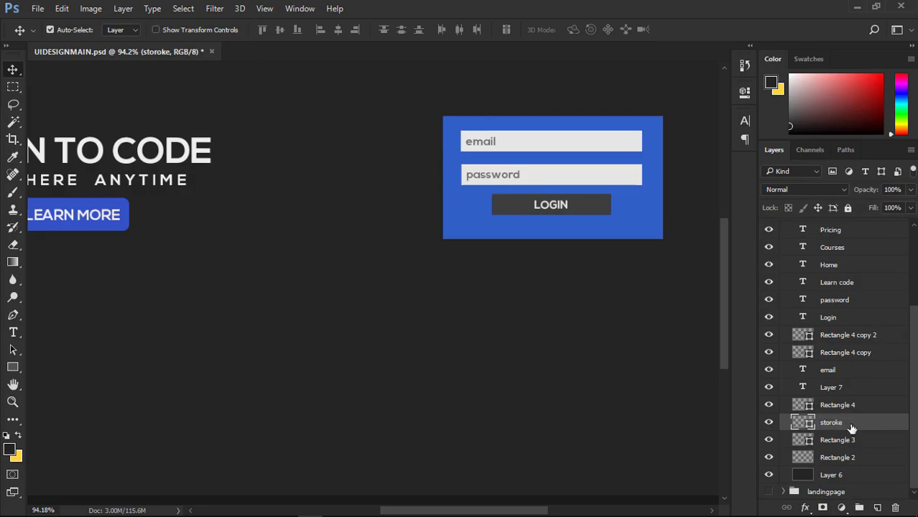
double_click(852, 429)
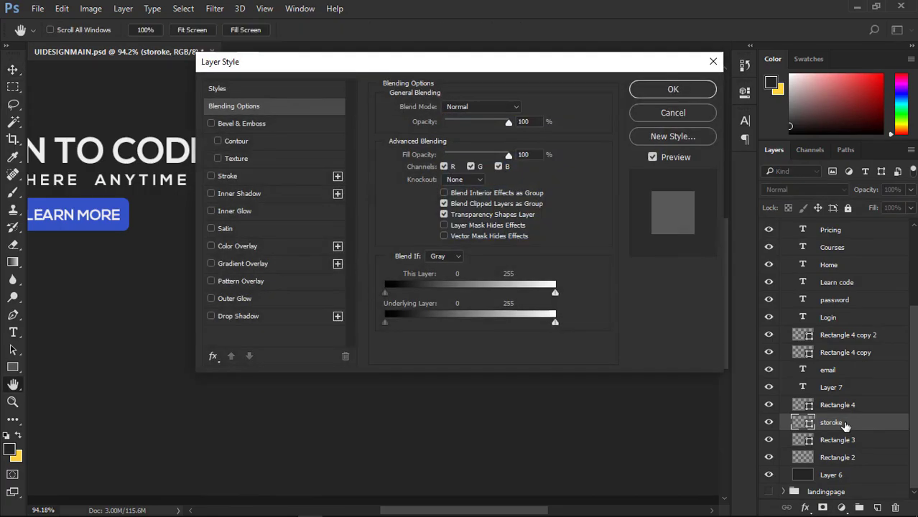
click(686, 120)
double_click(841, 423)
text(s)
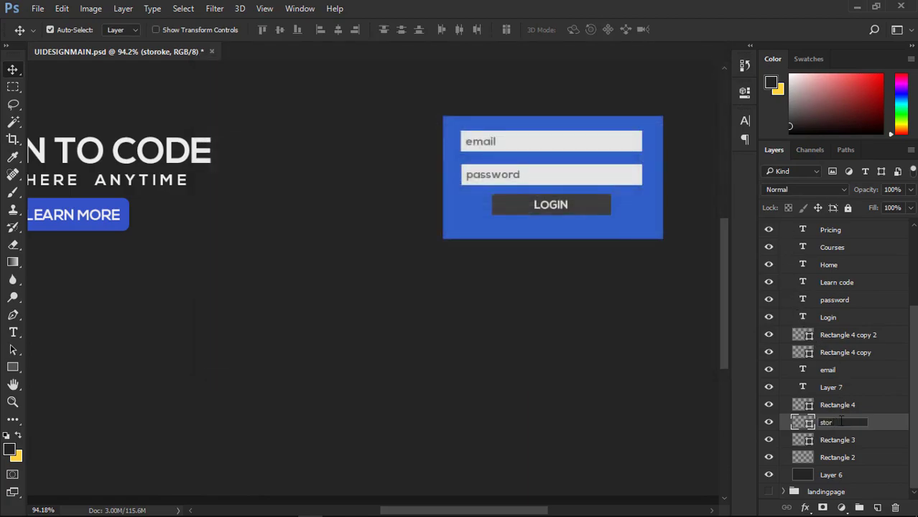
text(troke)
key(Return)
- Set the stroke layer's fill to 0% and add a 1 px Stroke effect with its position set to Center
click(912, 207)
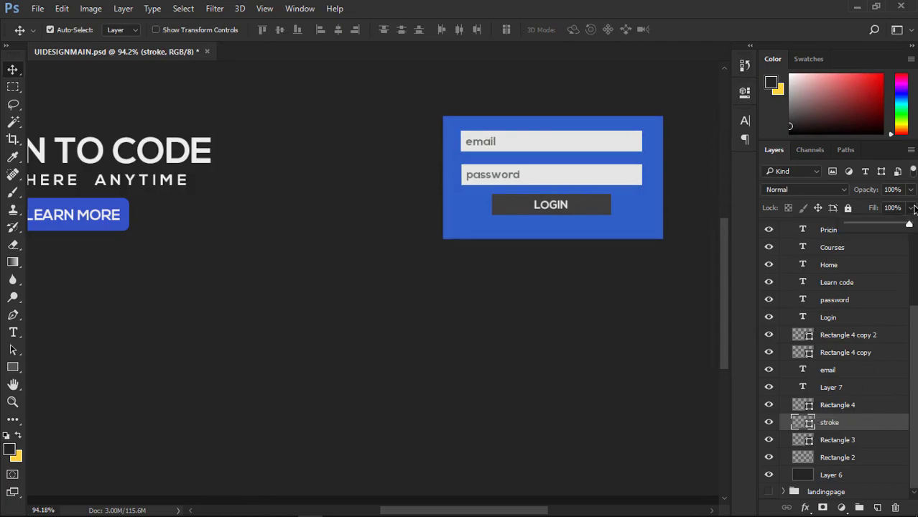
drag(907, 225, 788, 235)
double_click(891, 423)
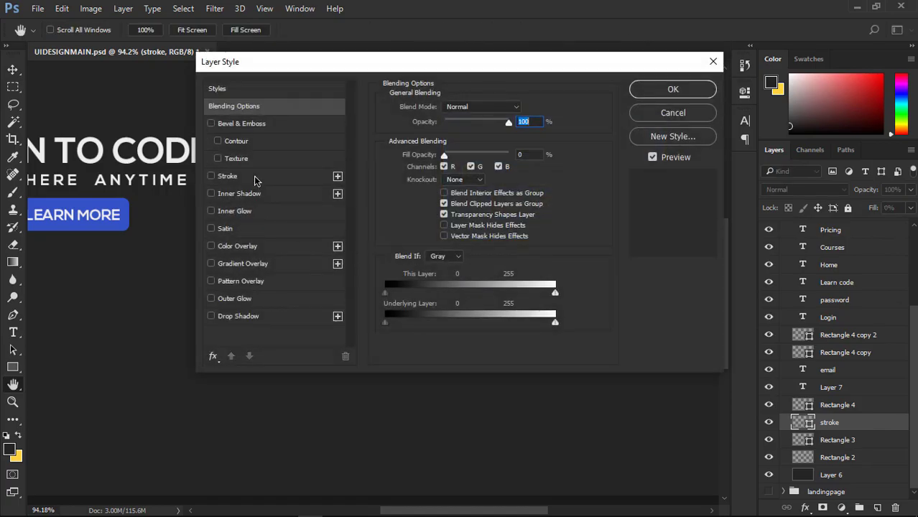
click(245, 176)
click(454, 123)
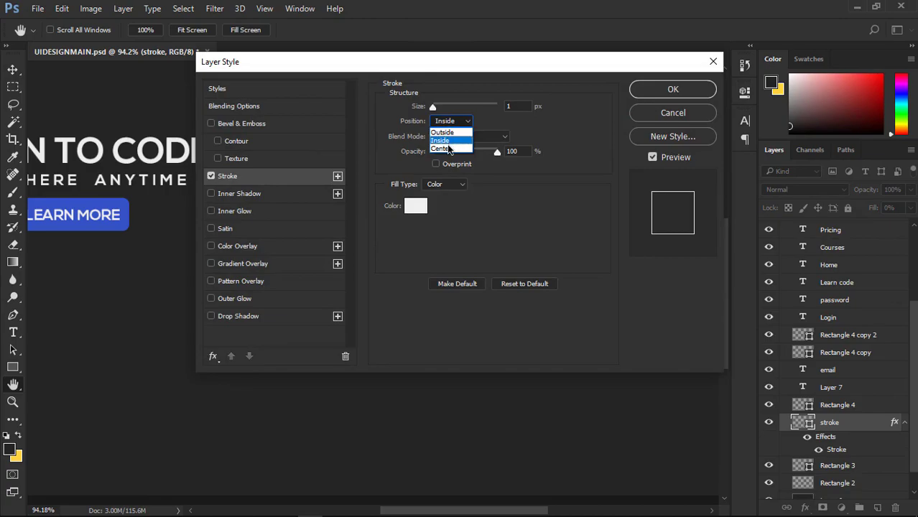
click(455, 149)
click(673, 89)
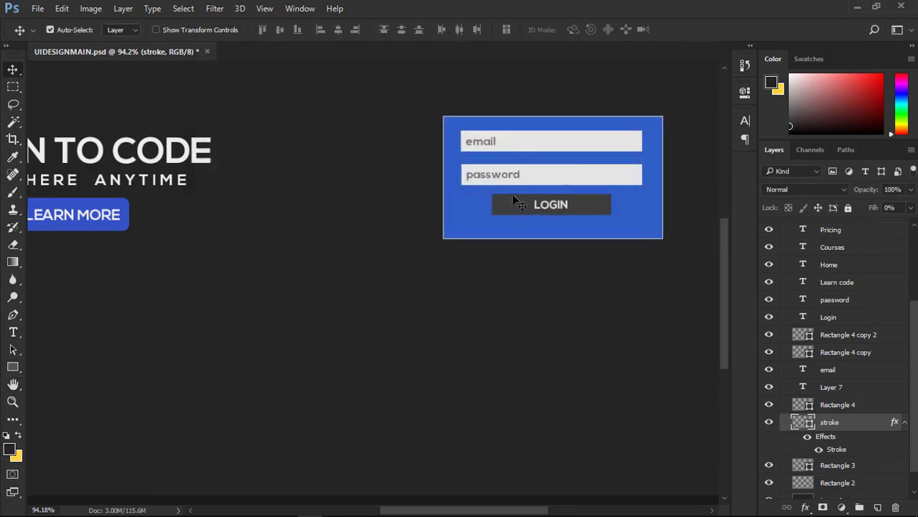
- Offset the outline left and down from the blue form background and place the stroke layer beneath Rectangle 3
key(Left)
key(Left)
key(Left)
key(Left)
key(Left)
key(Down)
key(Down)
key(Down)
key(Down)
key(Down)
key(Down)
key(Down)
key(Down)
key(Down)
key(Down)
key(Down)
key(Down)
key(Down)
key(Left)
key(Left)
key(Left)
key(Left)
key(Left)
key(Left)
key(Left)
key(Left)
key(Left)
key(Left)
key(Left)
key(Down)
key(Down)
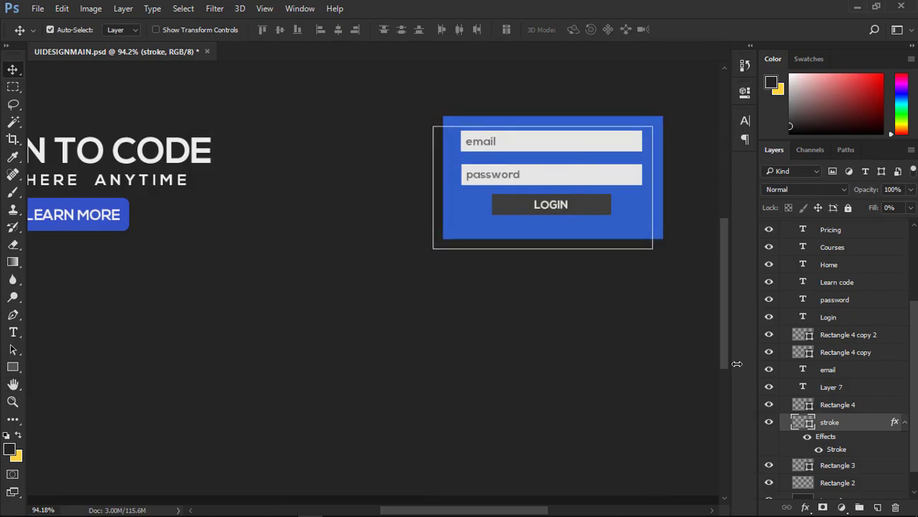
mouse_move(845, 428)
mouse_down()
mouse_move(840, 467)
mouse_move(850, 474)
mouse_up()
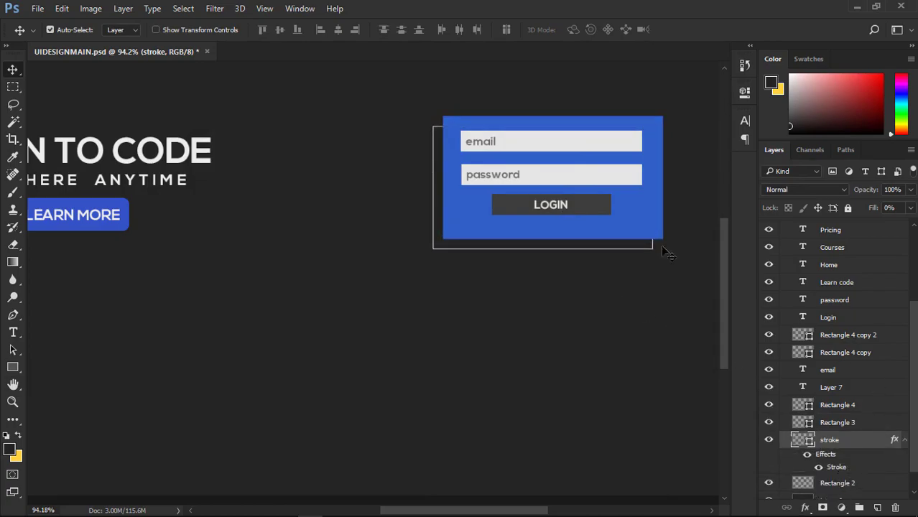
- Rename the Rectangle 3 layer as "main login form"
double_click(839, 423)
text(main login form)
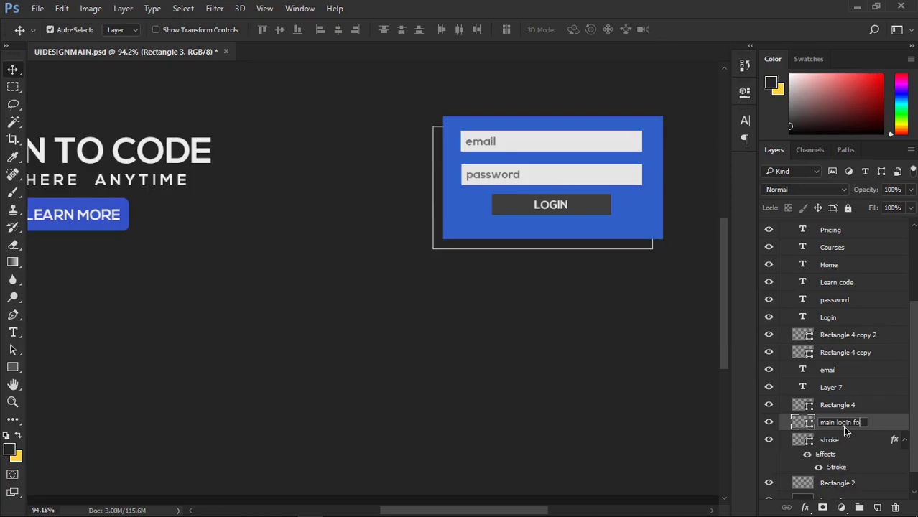
key(Return)
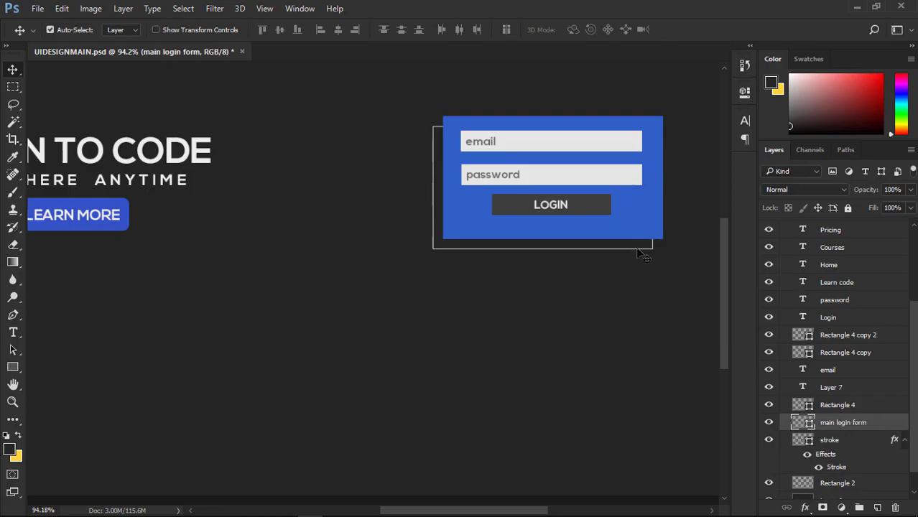
- Nudge the main login form background slightly left to center it around the fields
key(Right)
key(Right)
key(Left)
key(Left)
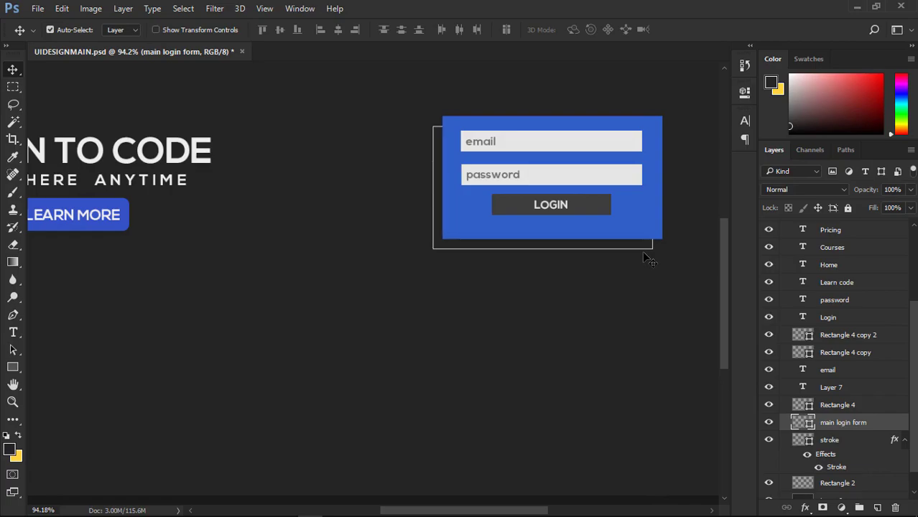
key(Left)
key(Left)
key(Right)
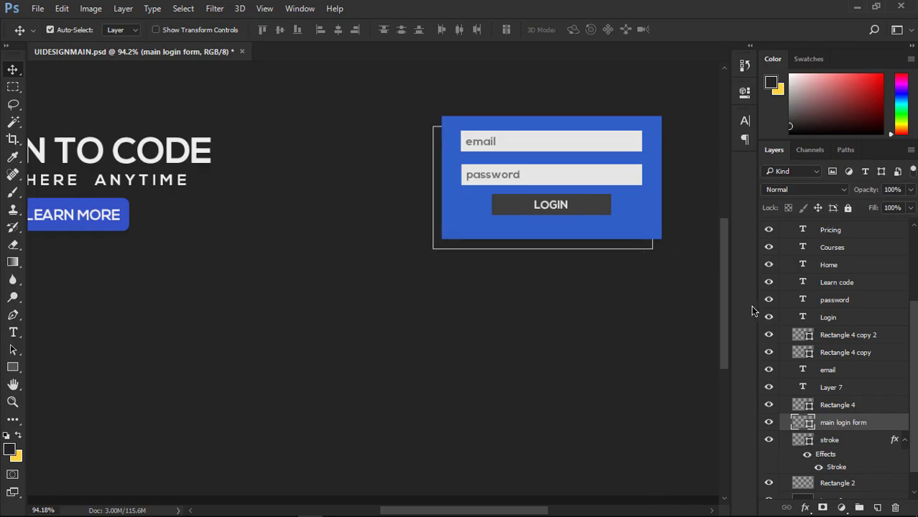
- Nudge the stroke outline slightly right and up, closer to the blue form background
click(844, 447)
key(Right)
key(Right)
key(Right)
key(Up)
key(Up)
key(Up)
key(Up)
key(Down)
key(Left)
key(Down)
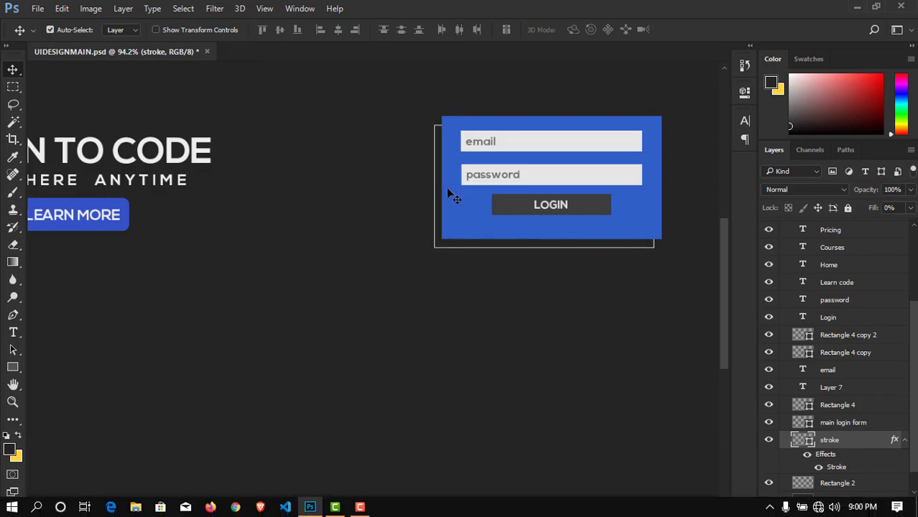
- Compare the whole page with the landingpage copy reference by switching the reference layer's visibility
scroll(453, 199, down, 5)
scroll(578, 253, down, 1)
scroll(580, 285, up, 2)
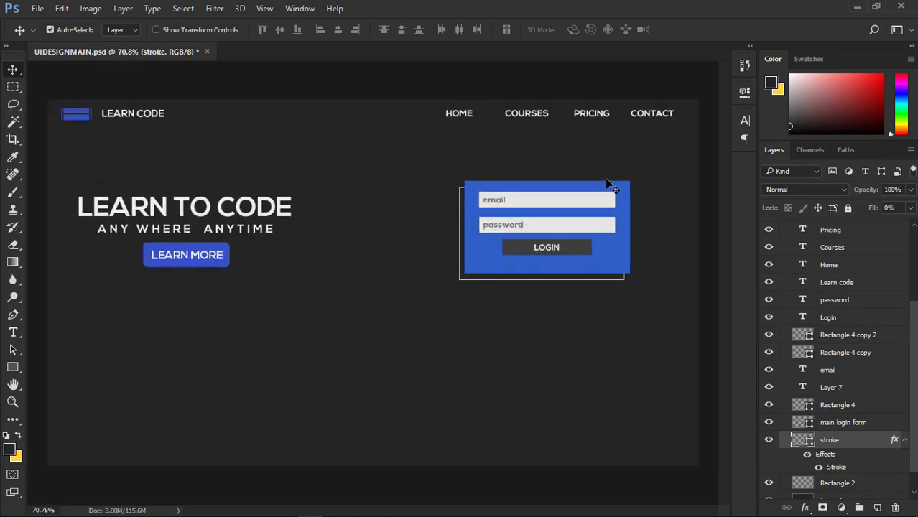
scroll(786, 230, up, 3)
click(770, 228)
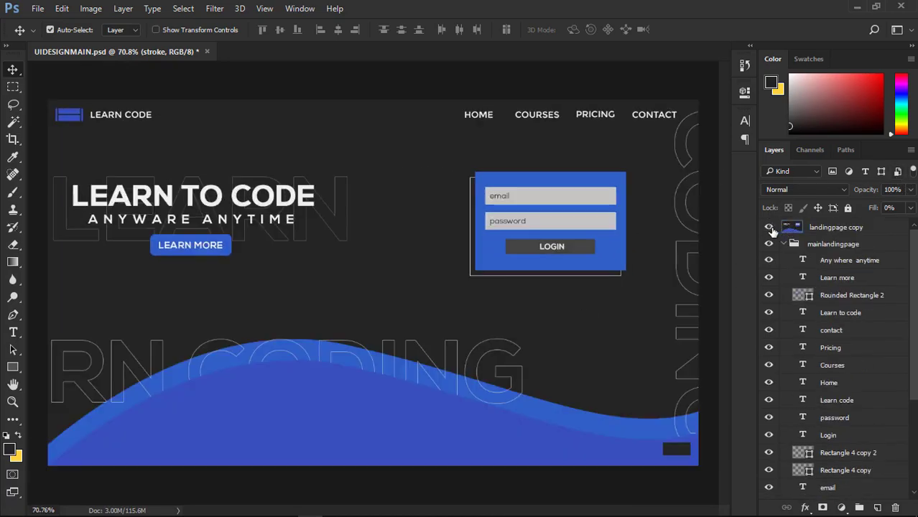
click(769, 227)
click(770, 228)
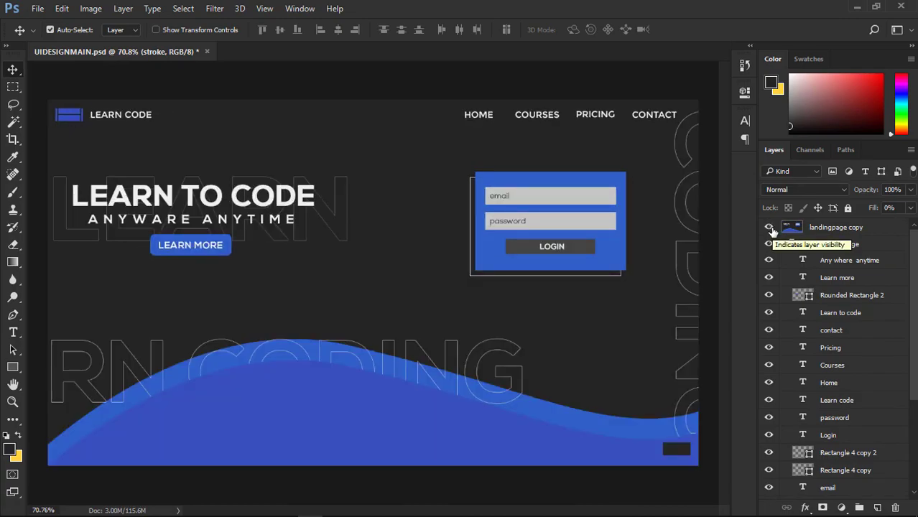
click(769, 228)
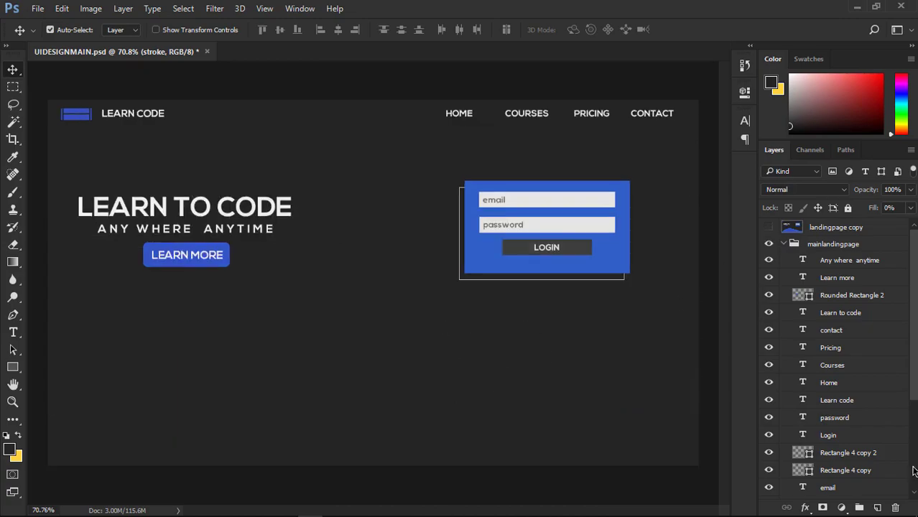
- Add a new layer between Rectangle 2 and Layer 6 and name it "wave pattern"
scroll(861, 446, down, 5)
click(878, 509)
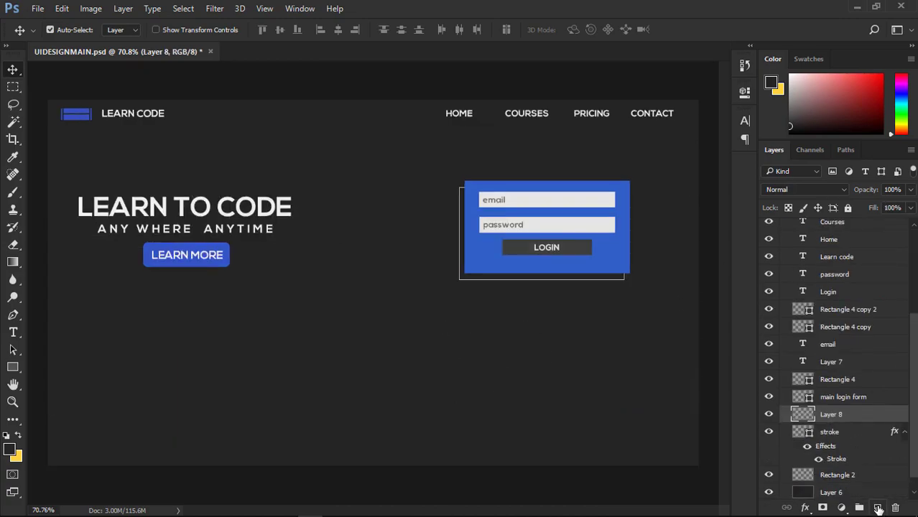
mouse_move(827, 421)
mouse_down()
mouse_move(835, 466)
mouse_move(850, 469)
mouse_up()
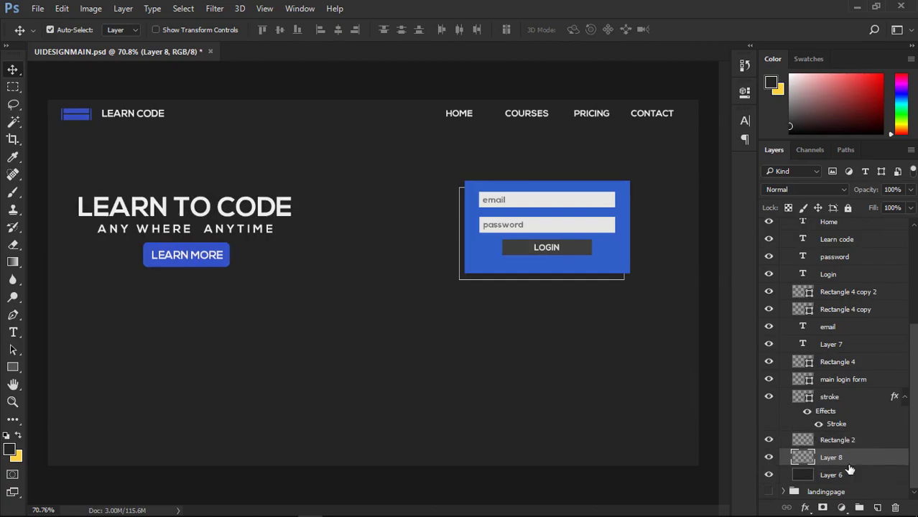
double_click(833, 458)
text(oc)
key(Return)
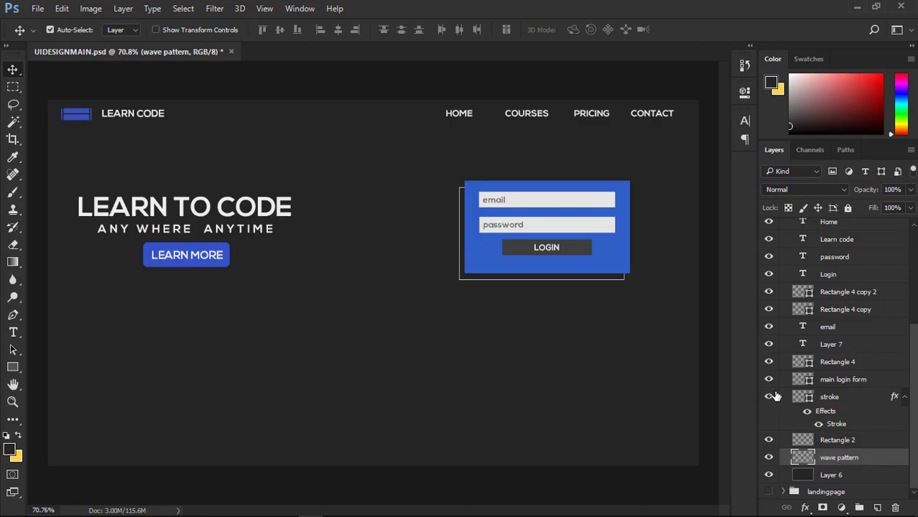
- Start a wave path with the Pen tool outside the canvas's left edge and curve it over a crest near the middle
scroll(463, 408, down, 2)
key(p)
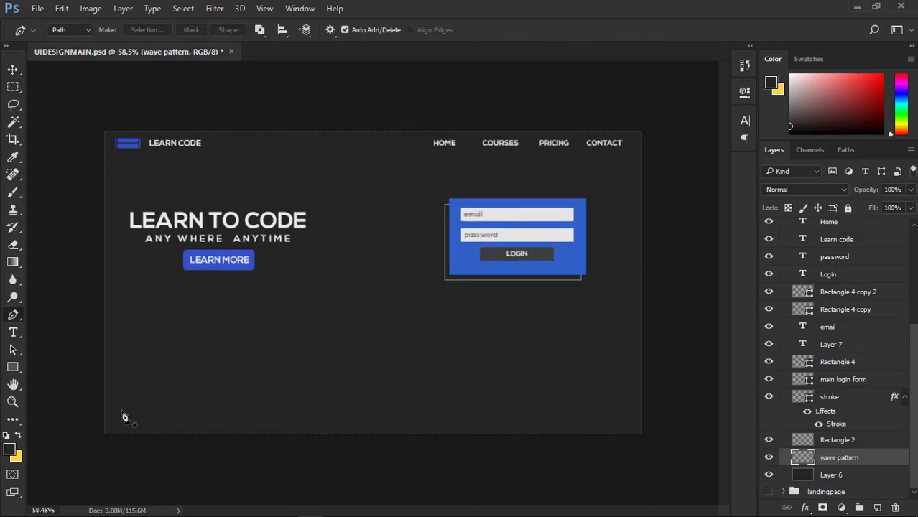
scroll(123, 417, up, 1)
scroll(82, 389, down, 1)
click(40, 377)
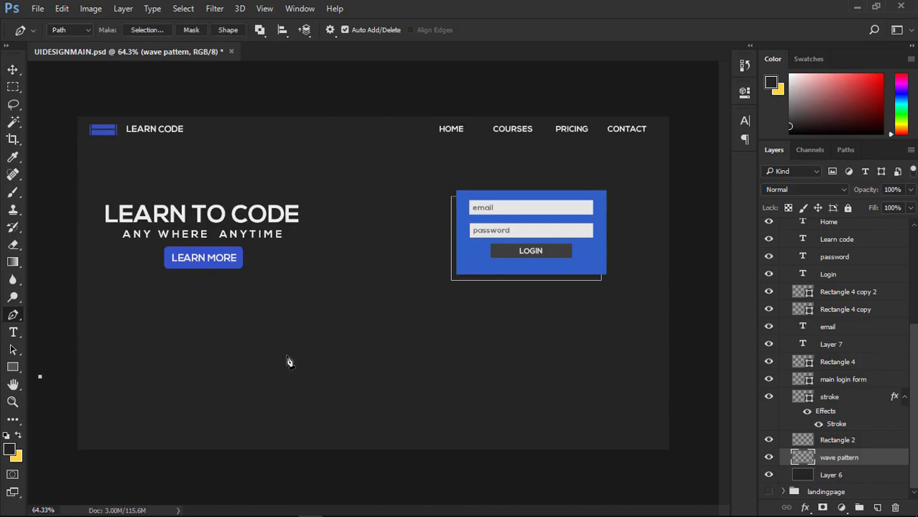
drag(287, 357, 390, 330)
key(ctrl+z)
drag(327, 325, 514, 388)
key(ctrl+z)
key(ctrl+z)
drag(363, 328, 490, 372)
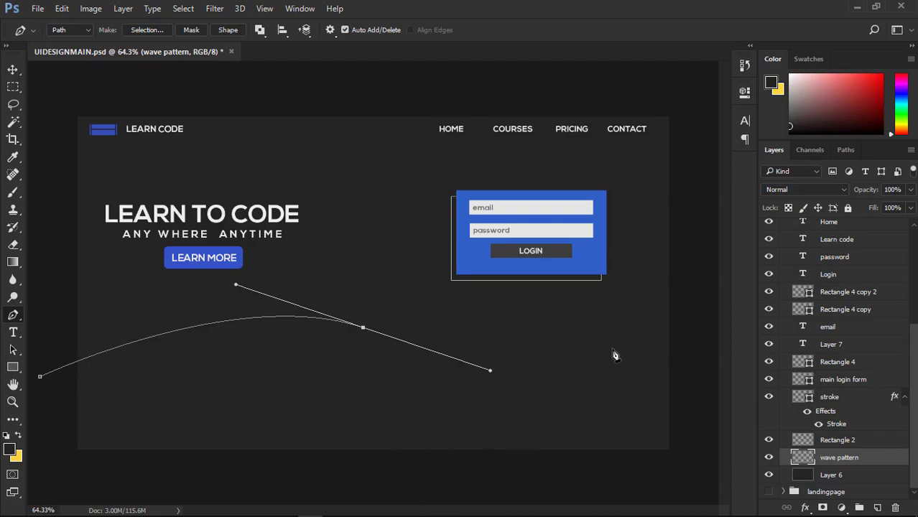
- Continue the wave path through a trough below the login form to a curved anchor outside the canvas's right edge
drag(618, 348, 713, 266)
key(ctrl+z)
scroll(708, 333, down, 3)
key(ctrl+z)
drag(613, 323, 685, 276)
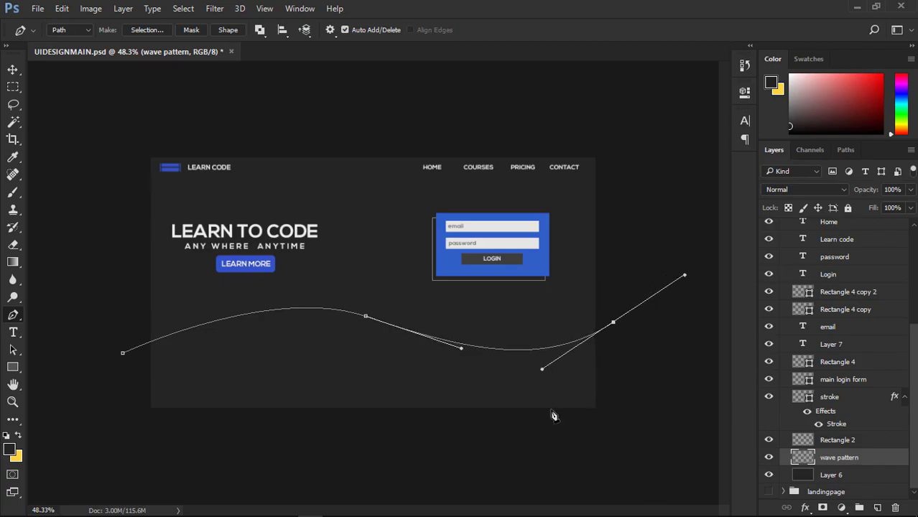
key(v)
drag(440, 347, 430, 346)
key(ctrl+z)
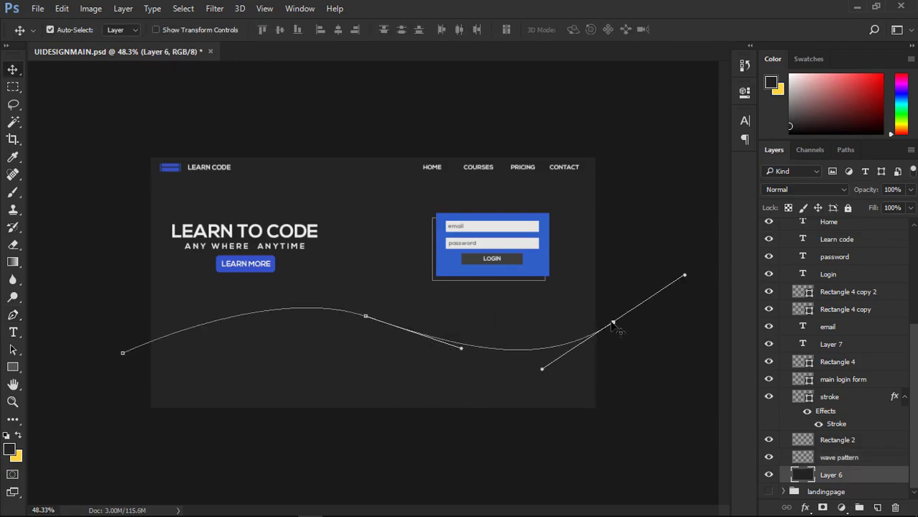
drag(614, 322, 574, 329)
- Close the wave path with anchor points outside the canvas, below it and around its lower left corner
key(p)
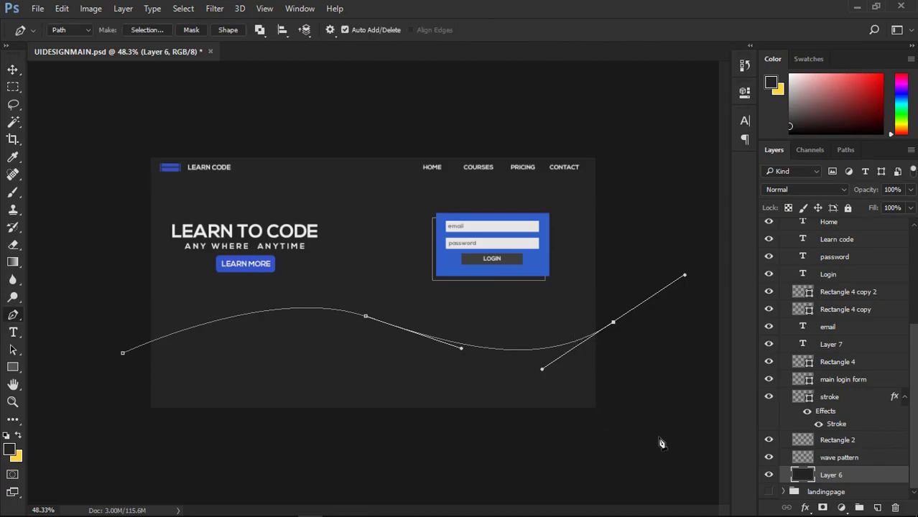
click(688, 481)
click(151, 472)
click(103, 412)
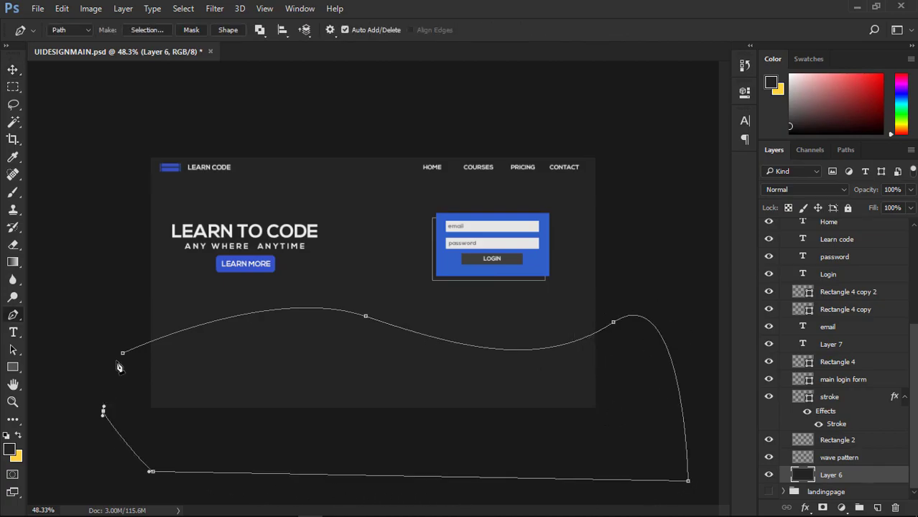
click(122, 356)
- Fill the closed wave path with the solid blue 3650be on Layer 6 and dismiss the path
right_click(327, 351)
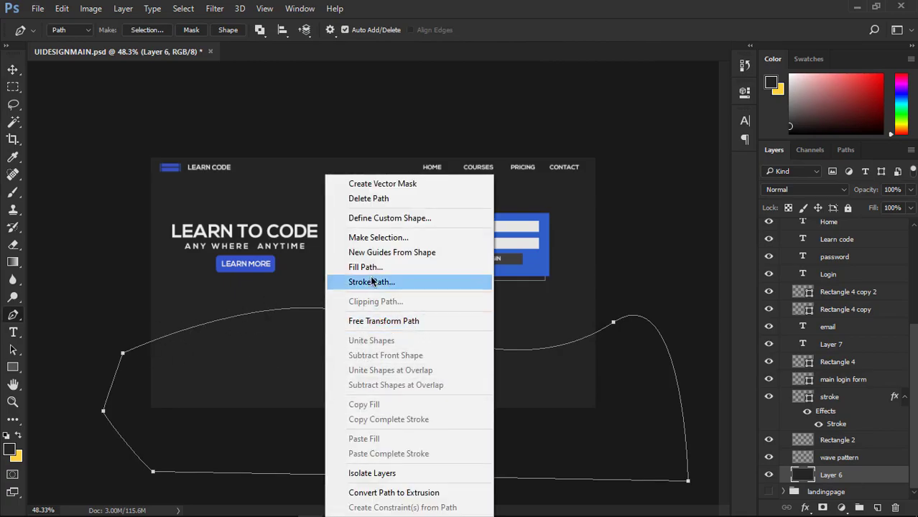
click(431, 266)
click(491, 129)
click(491, 138)
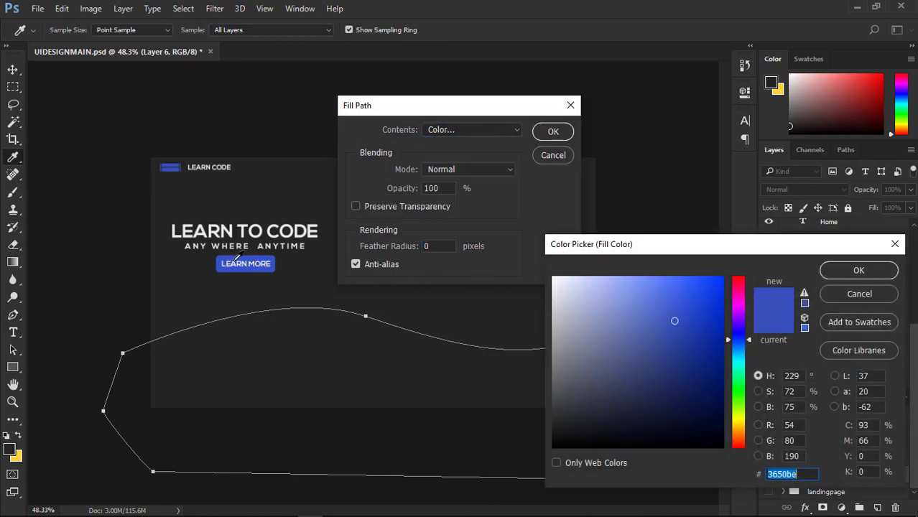
click(235, 255)
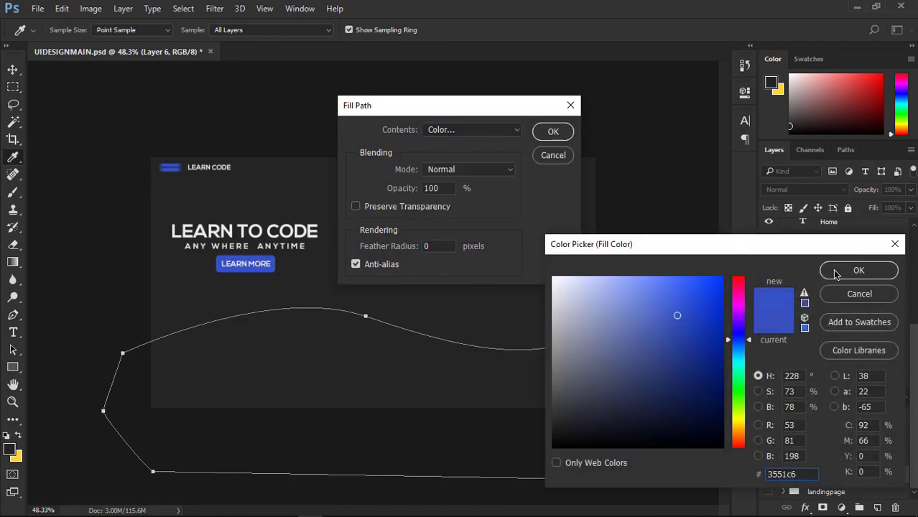
click(769, 324)
click(848, 276)
click(553, 132)
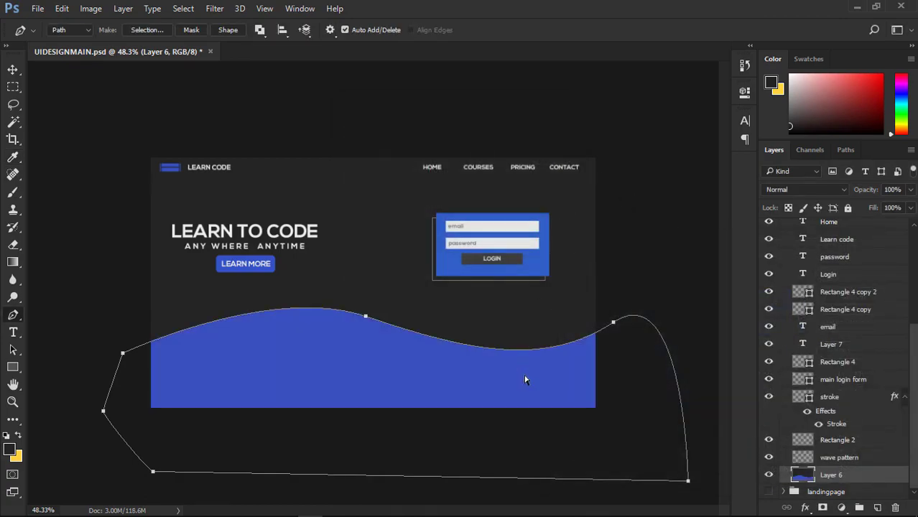
key(Return)
- Compare the filled wave with the wave in the landingpage copy reference
scroll(527, 381, down, 3)
scroll(540, 385, up, 3)
scroll(540, 385, up, 1)
scroll(785, 266, up, 5)
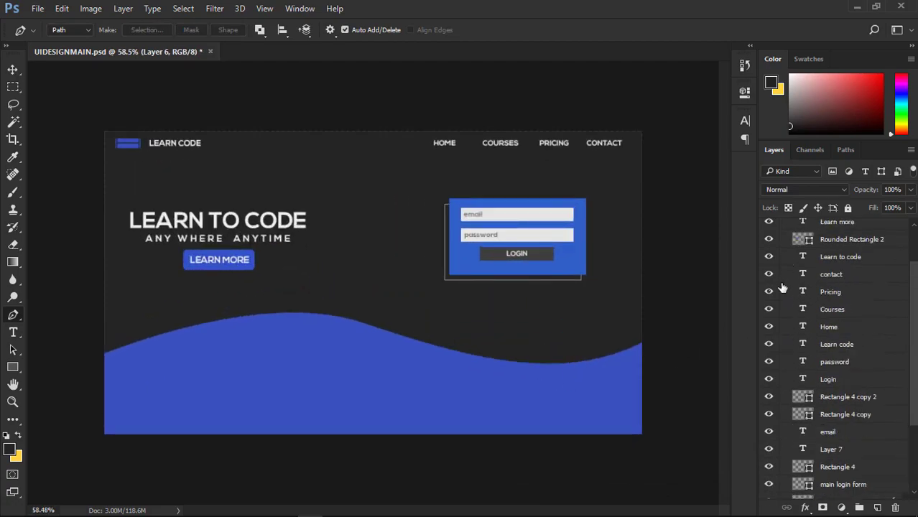
click(768, 229)
click(768, 229)
click(767, 229)
click(767, 228)
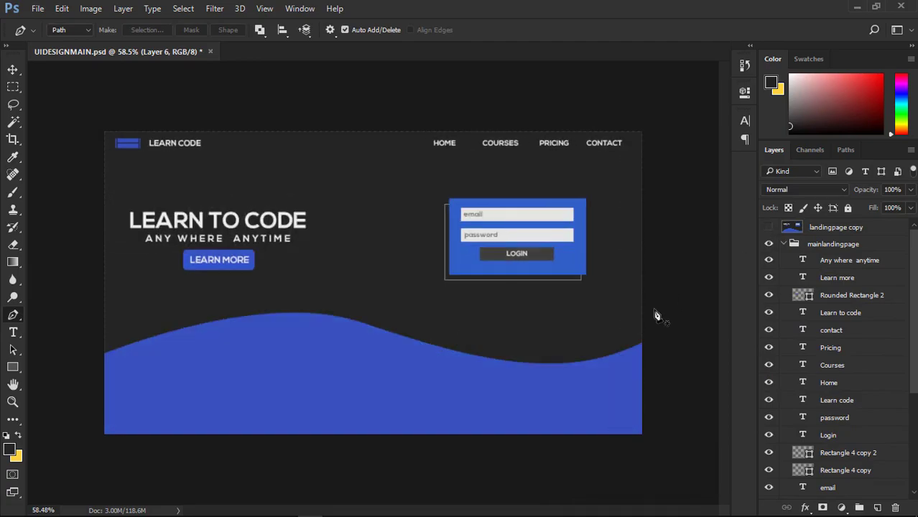
key(v)
drag(344, 377, 383, 382)
key(ctrl+z)
- Undo the blue fill on Layer 6, select the wave pattern layer and delete the wave path
scroll(884, 484, down, 1)
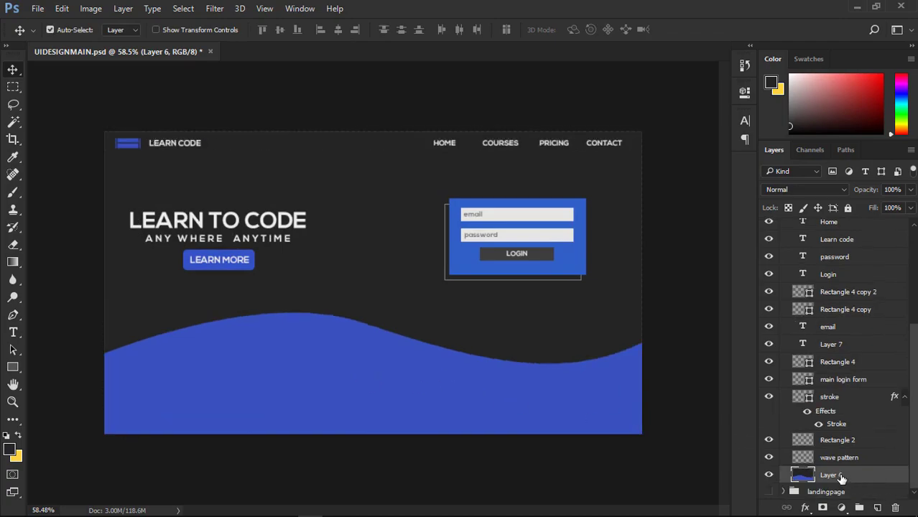
key(ctrl+alt+z)
key(ctrl+alt+z)
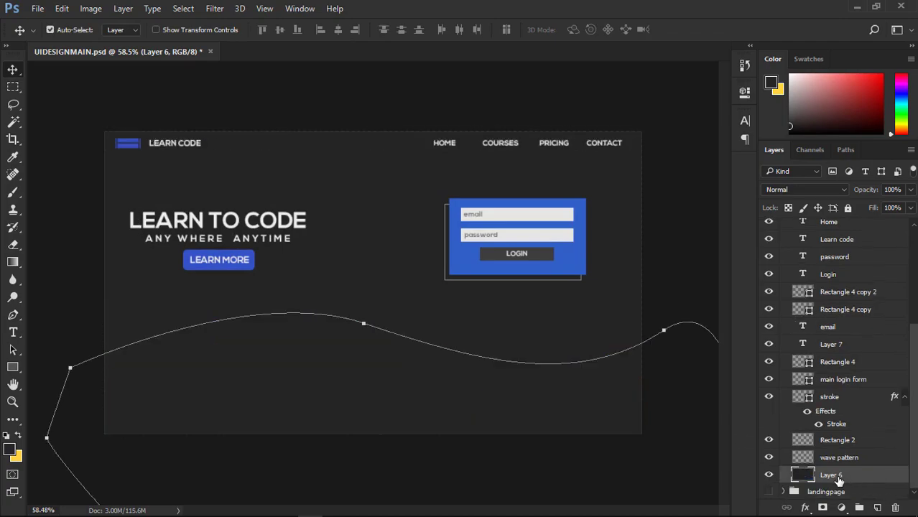
click(862, 459)
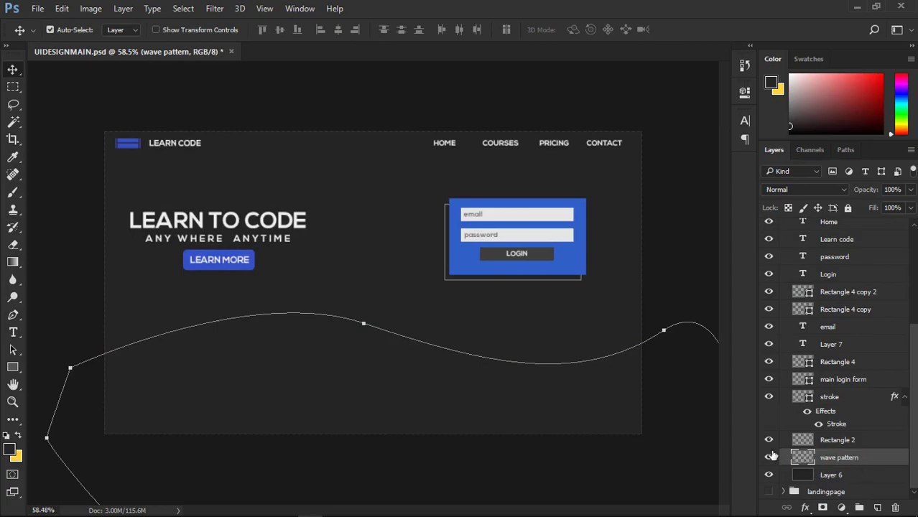
key(Delete)
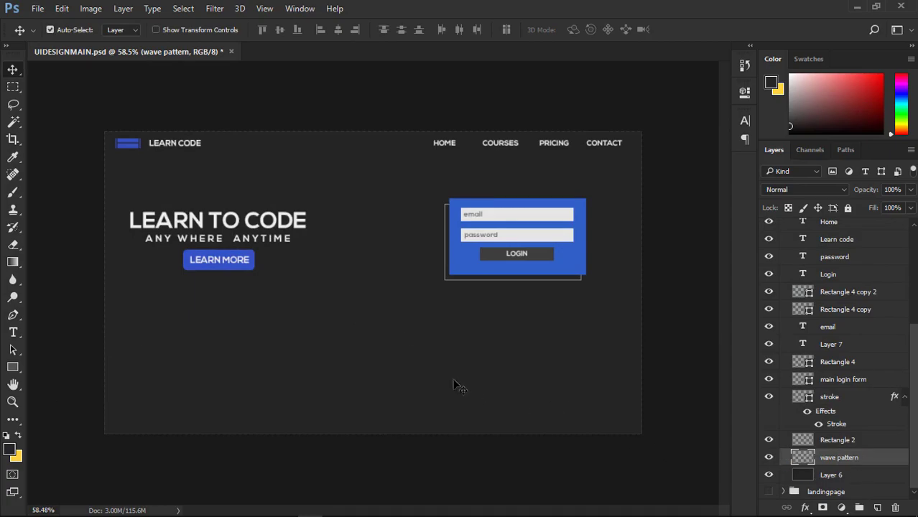
- Show the landingpage copy reference for tracing its wave with the Pen tool on the wave pattern layer
key(p)
scroll(781, 239, up, 5)
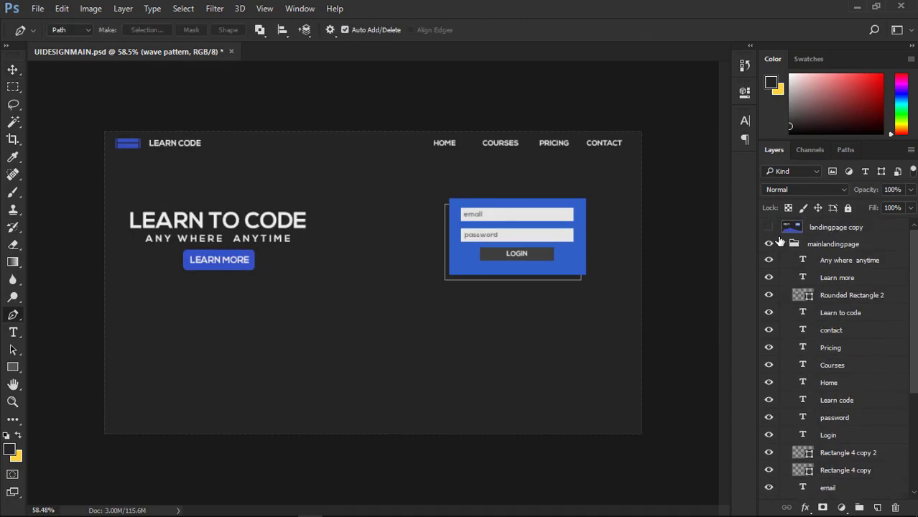
click(768, 227)
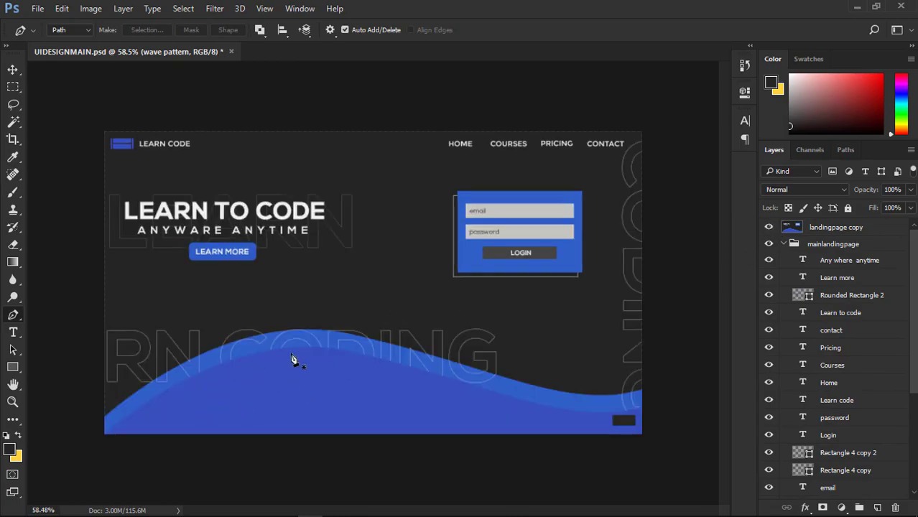
scroll(249, 363, down, 5)
scroll(890, 450, down, 6)
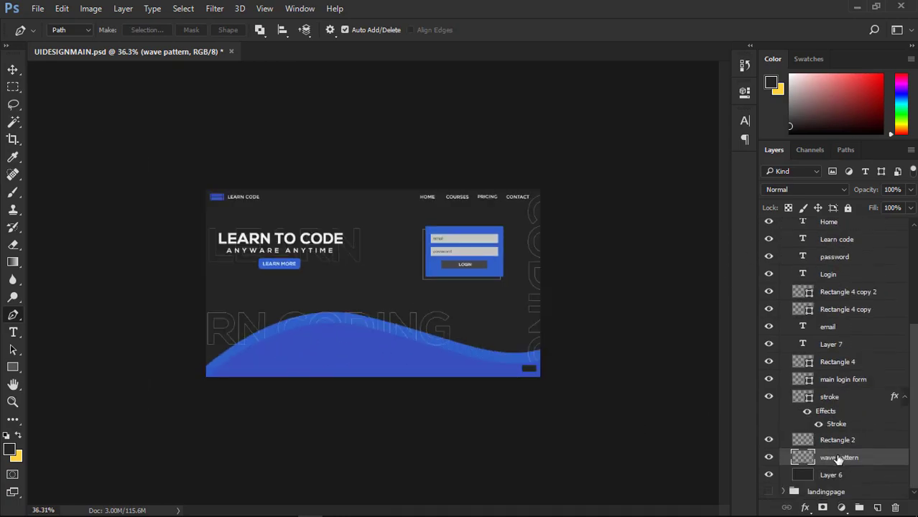
scroll(346, 375, up, 4)
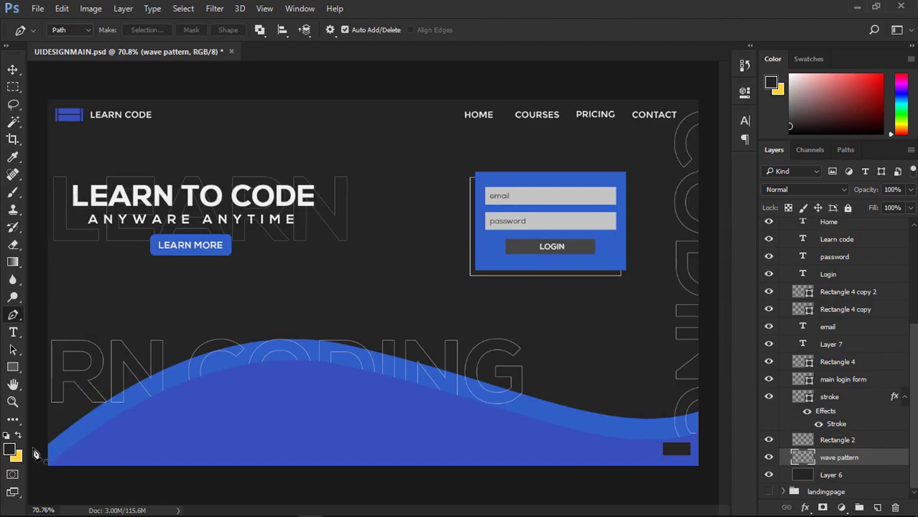
scroll(35, 460, down, 2)
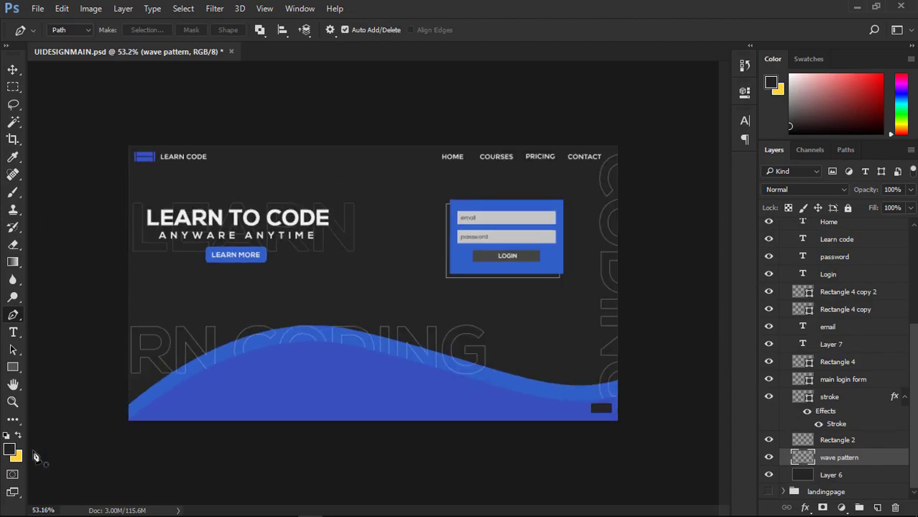
scroll(75, 429, up, 1)
click(42, 439)
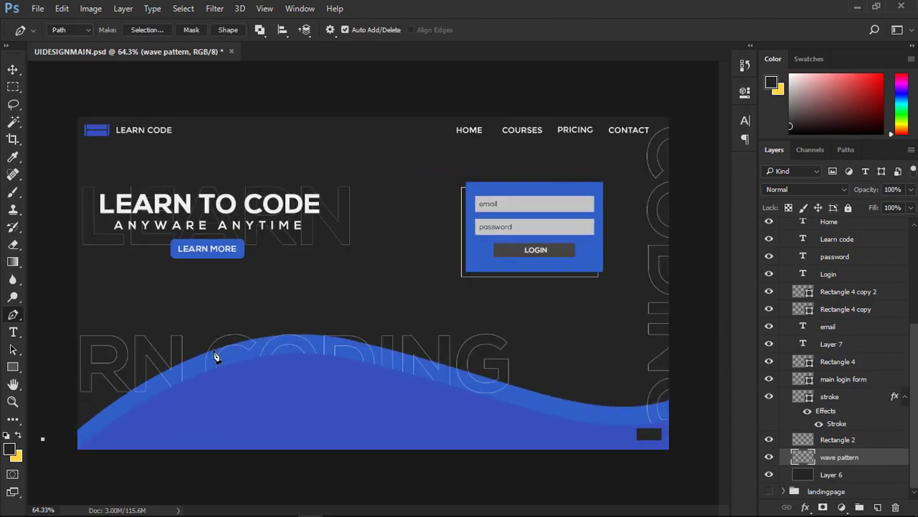
drag(297, 336, 435, 345)
key(ctrl+z)
key(ctrl+z)
drag(69, 443, 128, 407)
key(ctrl+z)
- Trace the reference wave's upper edge with the Pen tool from outside the canvas's left edge over the crest to the trough
click(59, 447)
drag(292, 335, 402, 343)
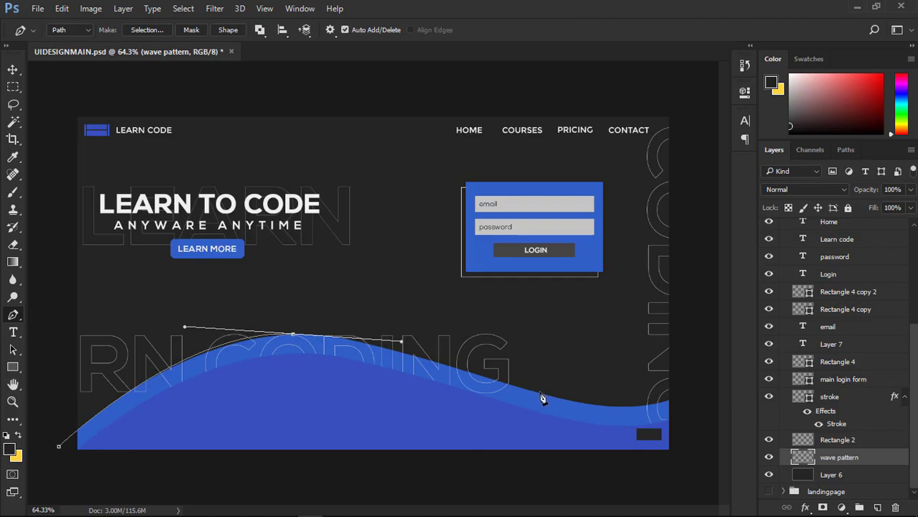
drag(575, 402, 695, 392)
key(ctrl+z)
drag(625, 407, 715, 385)
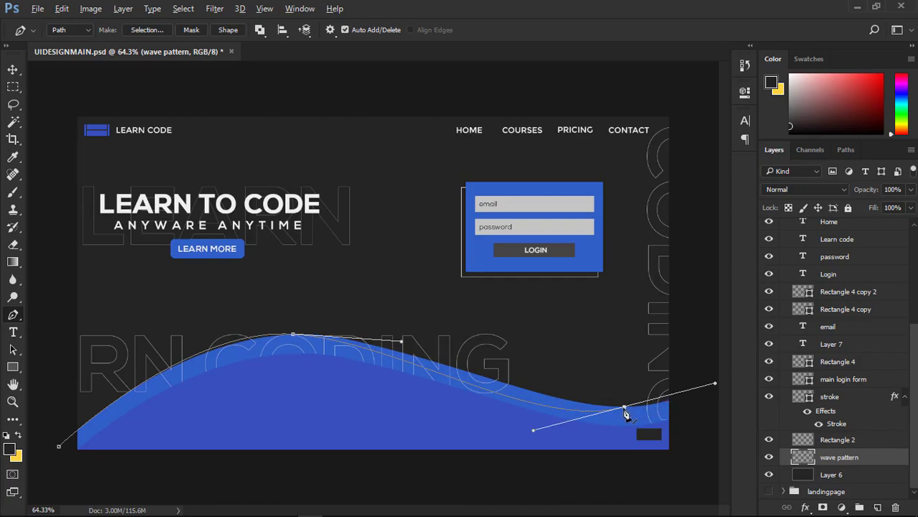
drag(631, 406, 715, 385)
click(702, 417)
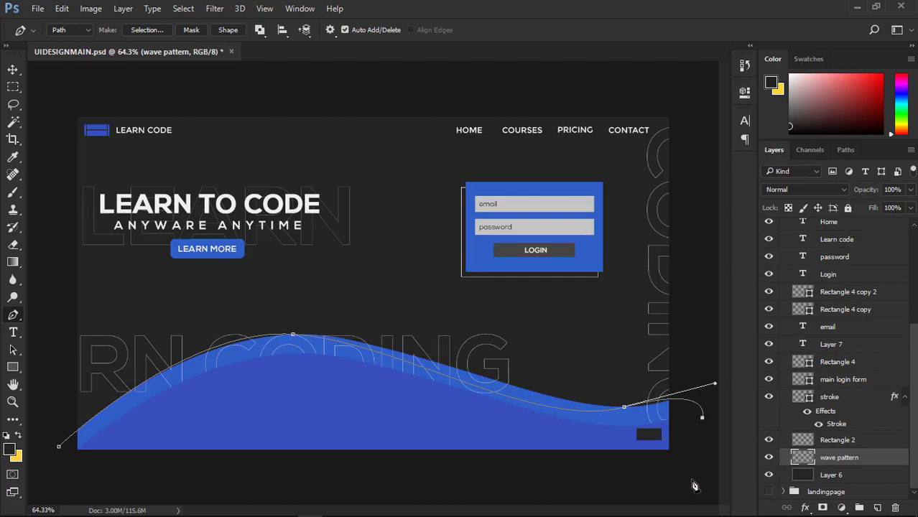
key(ctrl+z)
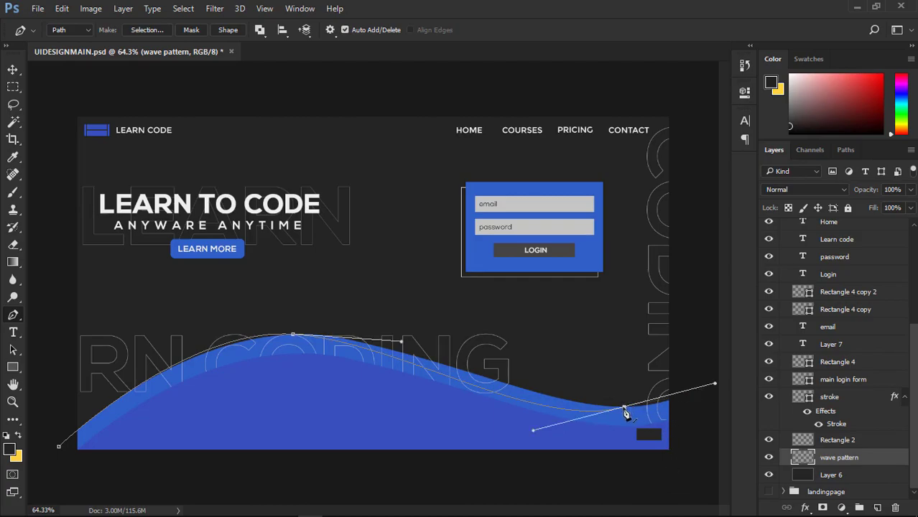
- Move the path's end anchor to the canvas's right edge and add an anchor on the slope between crest and trough, following the reference wave
drag(626, 410, 673, 406)
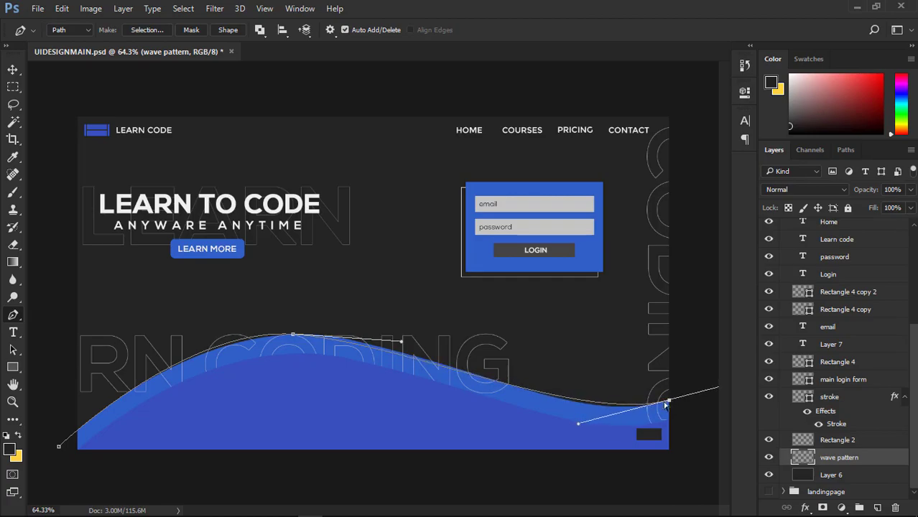
click(503, 387)
drag(503, 385, 500, 394)
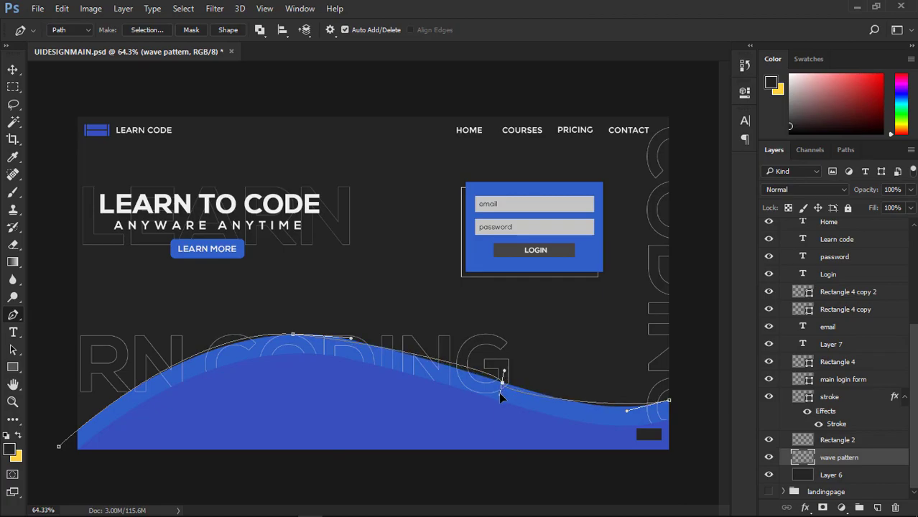
key(ctrl+z)
click(505, 387)
key(ctrl+z)
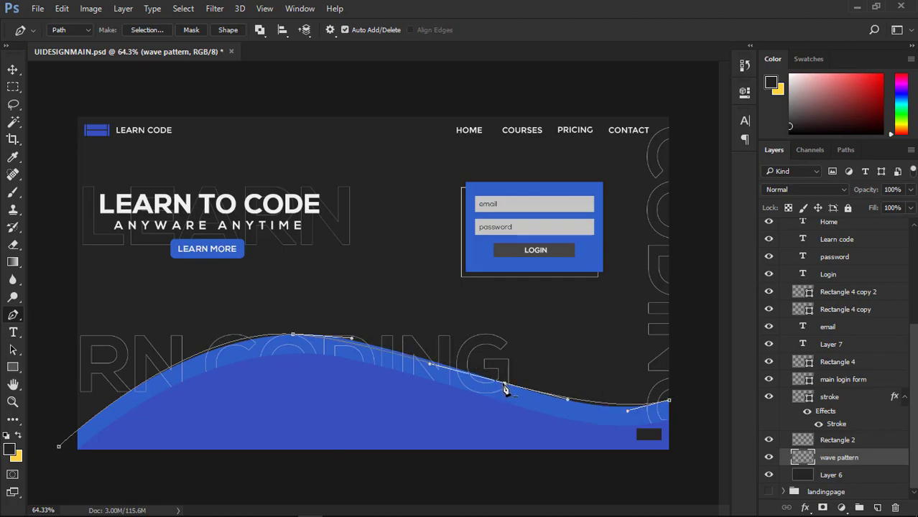
click(504, 387)
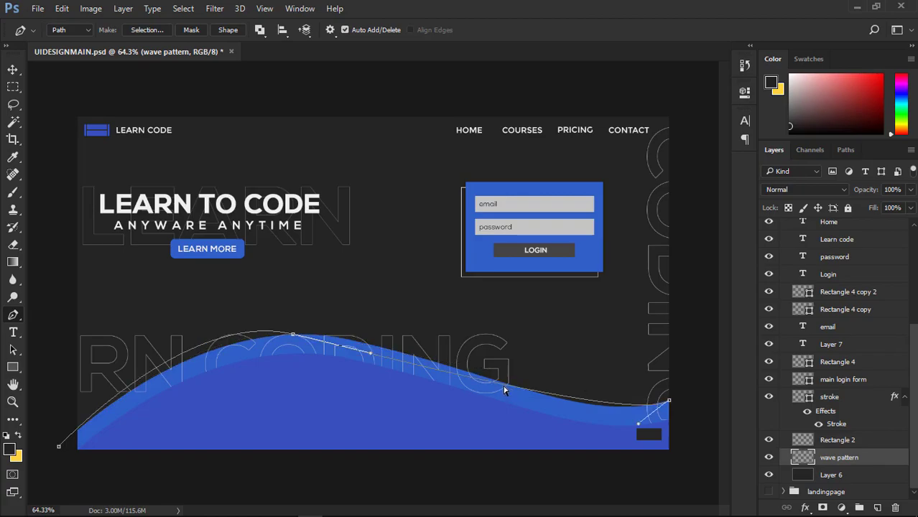
key(ctrl+z)
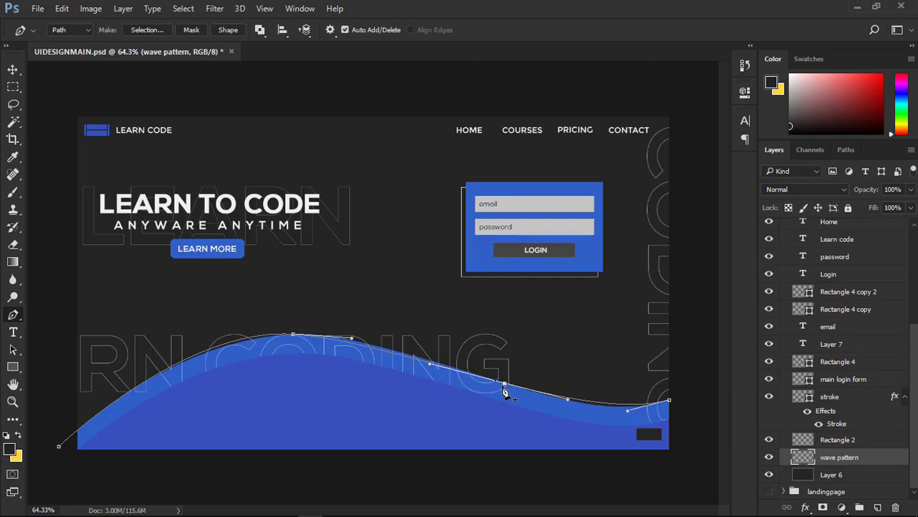
- Close the wave path with anchor points outside the canvas, around the area below the page, back to its starting anchor
click(699, 463)
scroll(625, 478, down, 3)
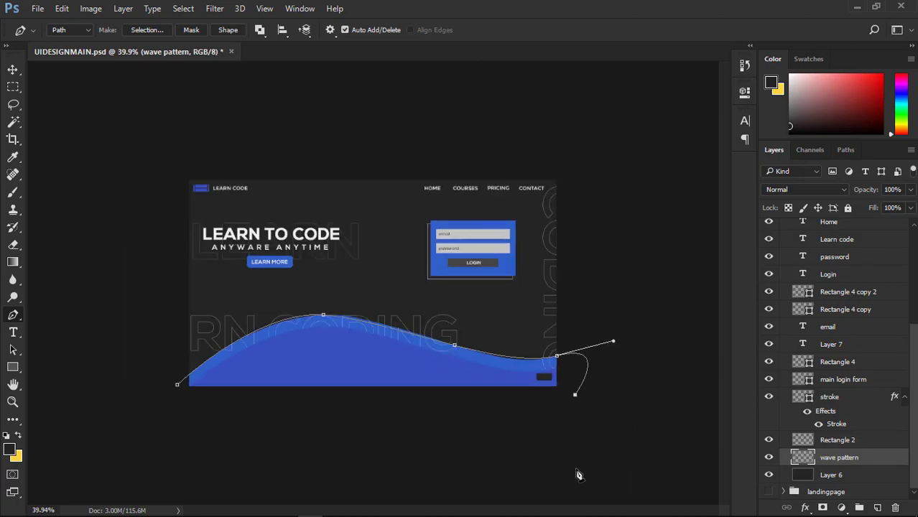
scroll(585, 474, down, 3)
click(395, 462)
click(297, 416)
click(259, 381)
click(252, 347)
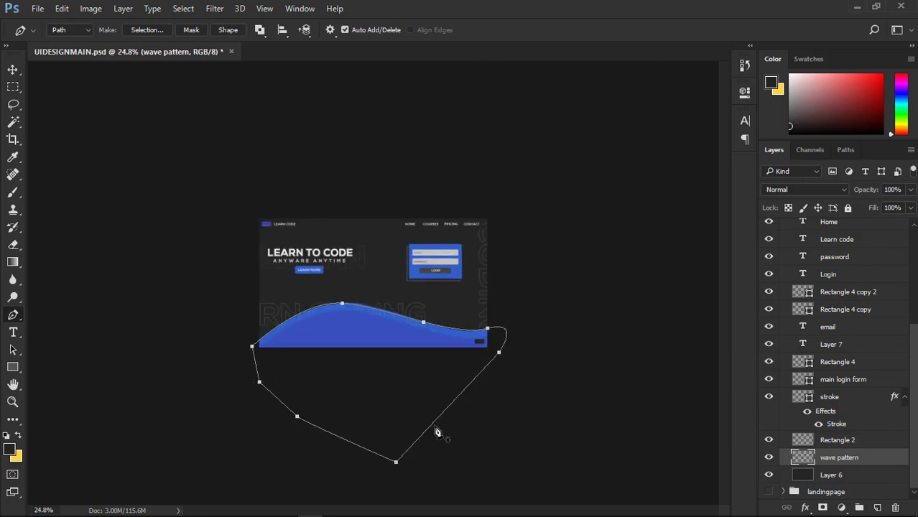
- Check the closed path against the reference wave and hide the landingpage copy reference
scroll(436, 432, up, 5)
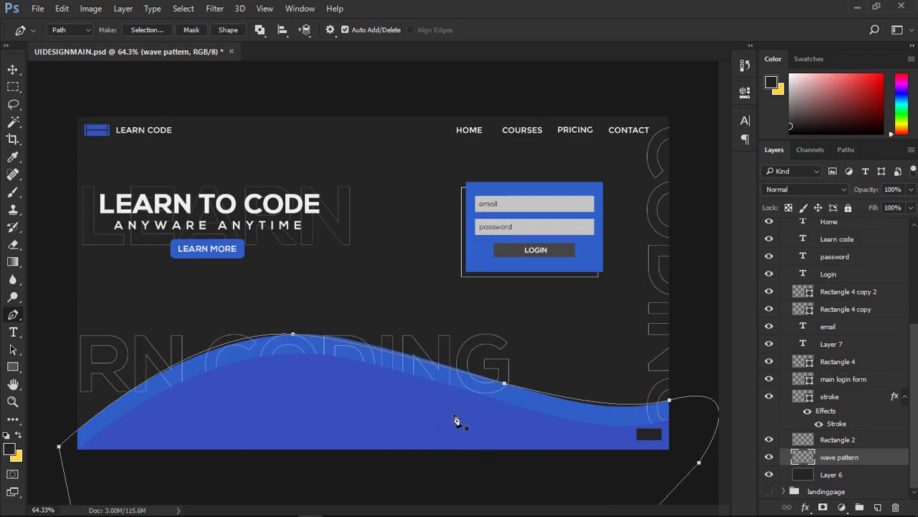
scroll(604, 457, down, 3)
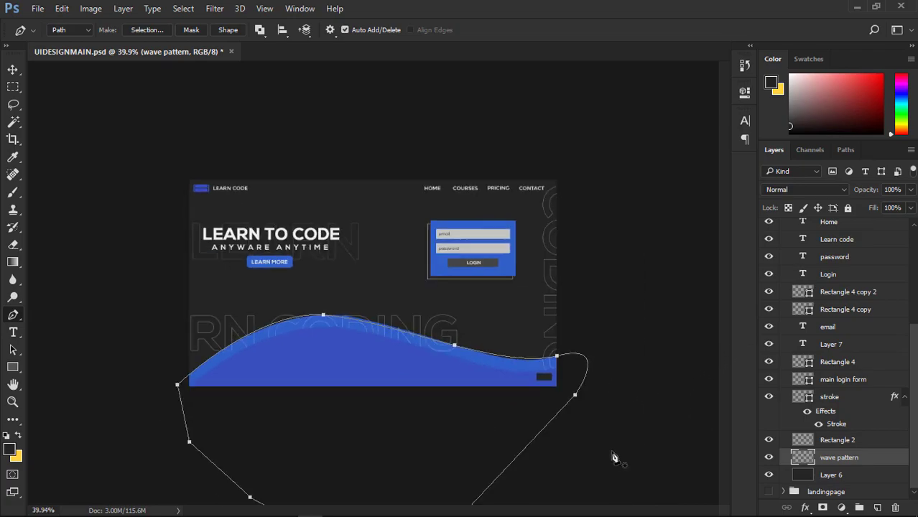
scroll(316, 369, up, 3)
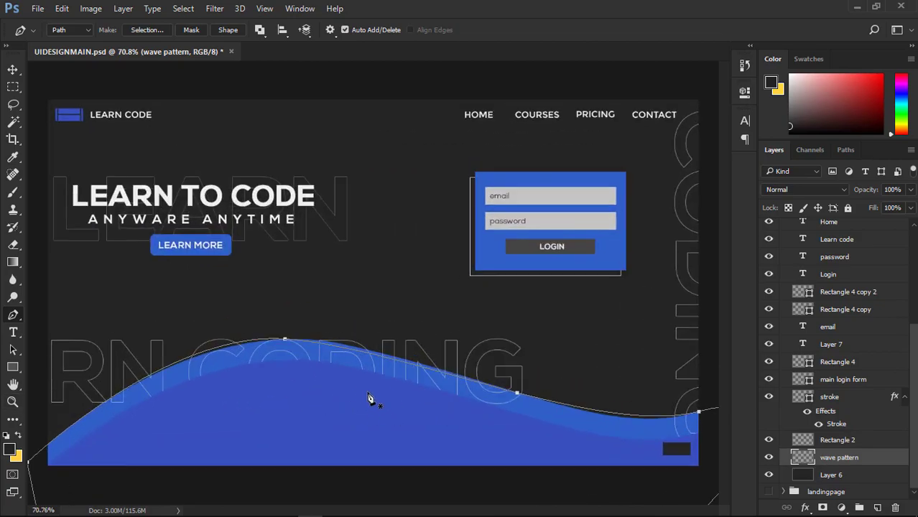
scroll(774, 249, up, 10)
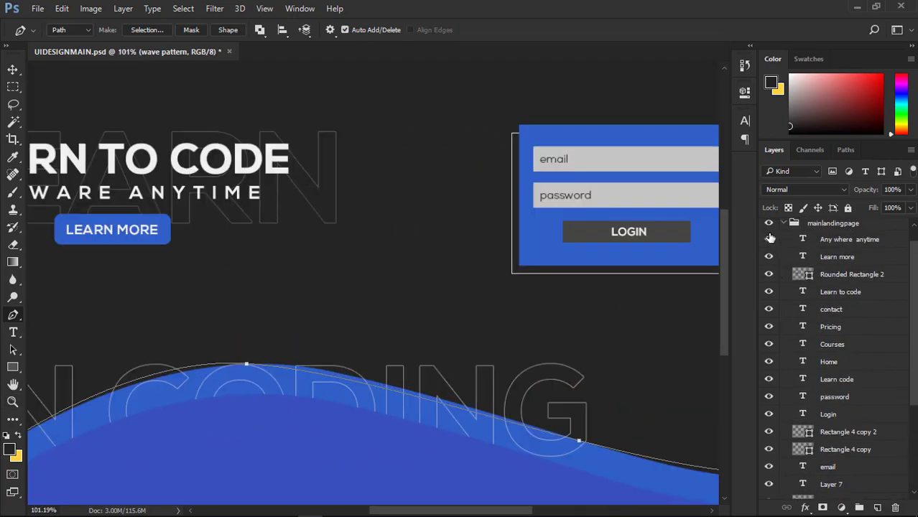
click(769, 227)
scroll(337, 388, down, 5)
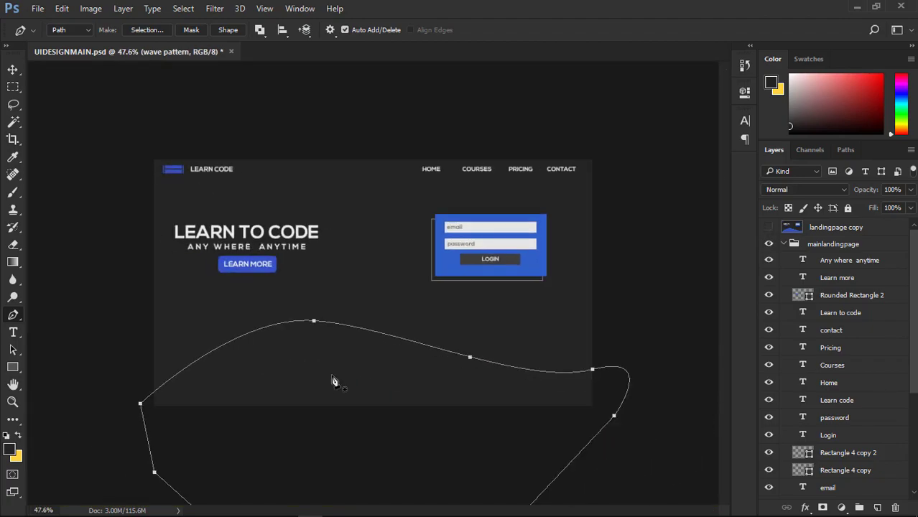
- Fill the closed path on the wave pattern layer with blue and dismiss the path outline
right_click(314, 371)
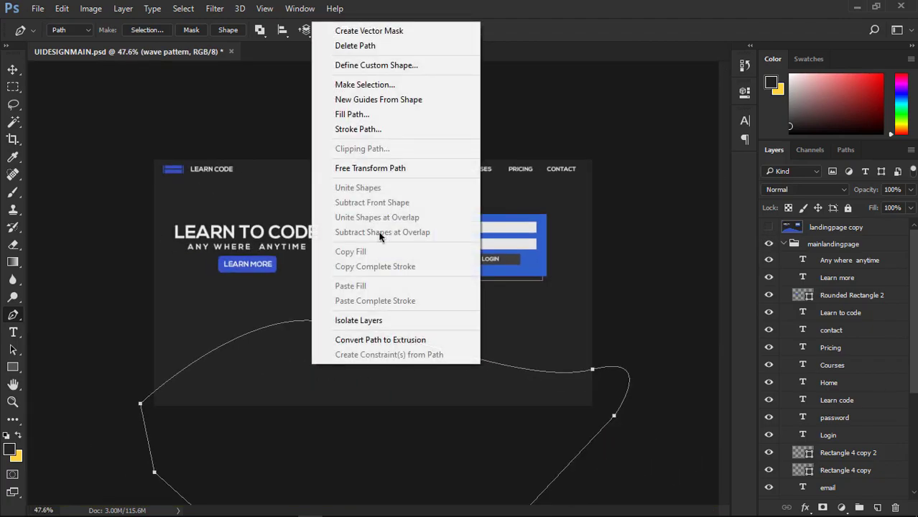
click(369, 118)
click(553, 132)
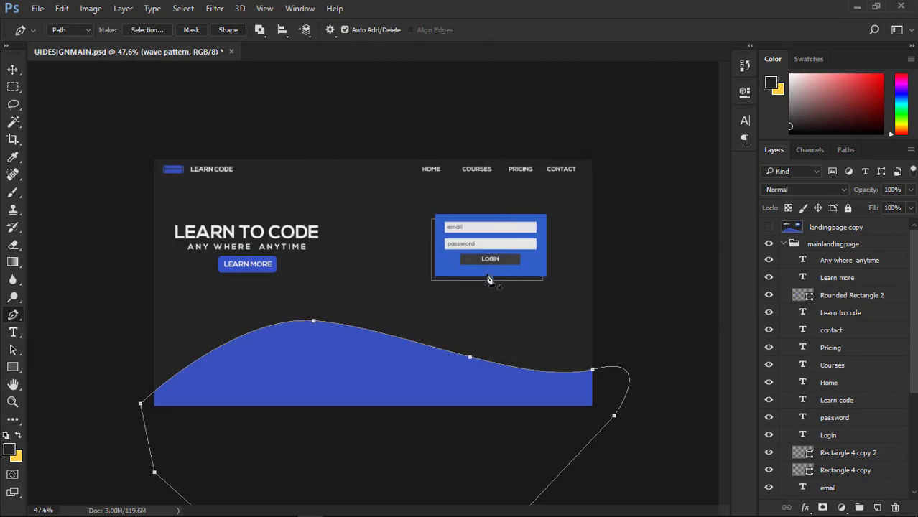
key(Return)
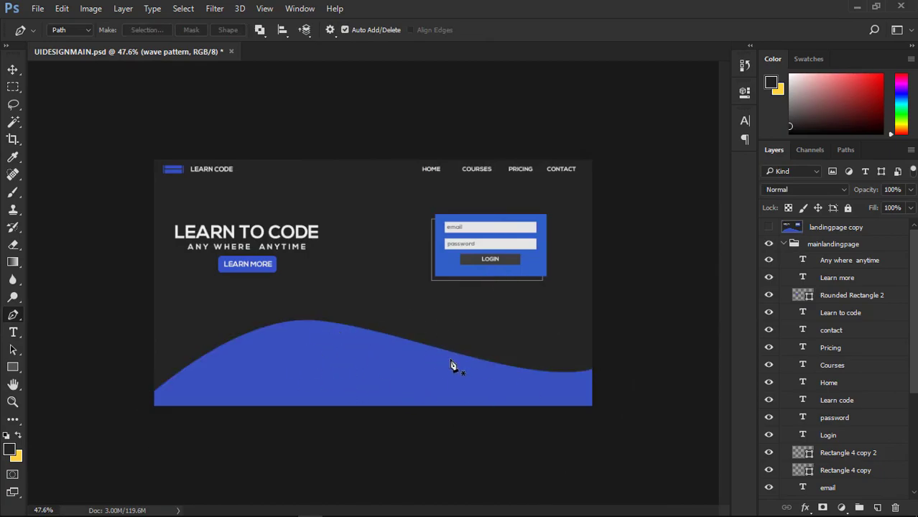
scroll(451, 365, up, 2)
scroll(451, 365, down, 1)
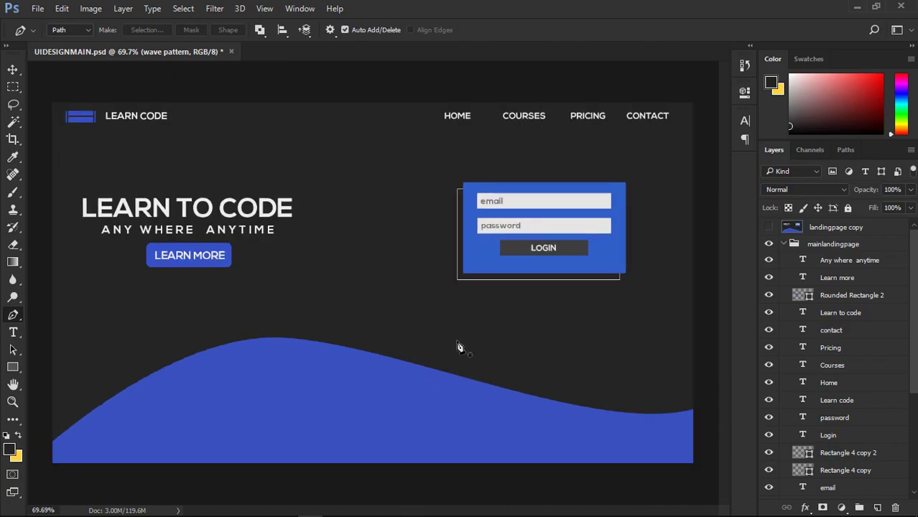
- Duplicate the wave slightly above the original and place the wave pattern copy layer directly beneath the wave pattern layer
key(v)
drag(406, 431, 388, 387)
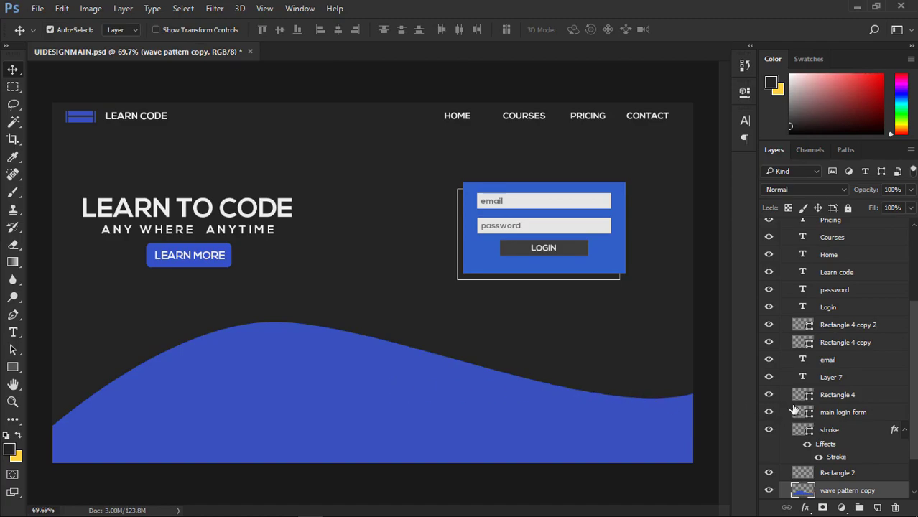
scroll(843, 467, down, 3)
drag(838, 460, 838, 465)
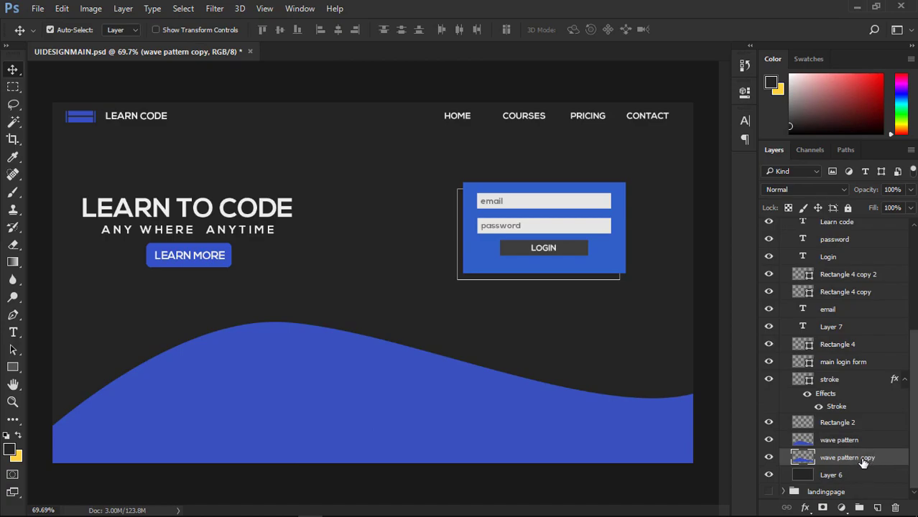
- Add a Color Overlay to the wave pattern copy layer and view it on the page with the style dialog moved aside
double_click(890, 463)
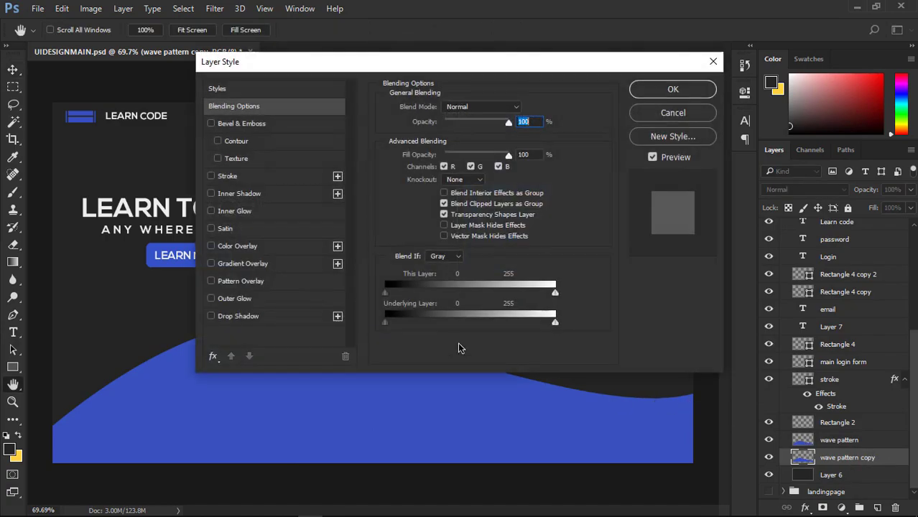
click(292, 253)
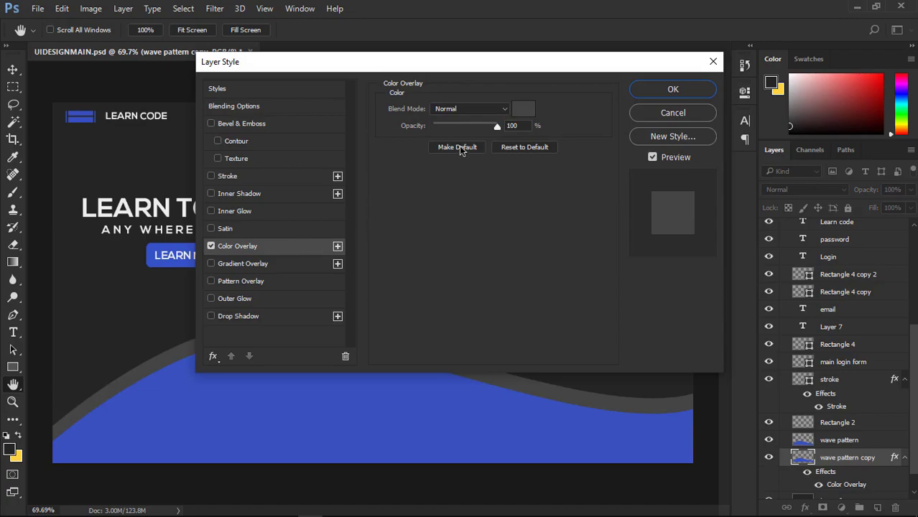
drag(447, 63, 475, 439)
scroll(446, 354, down, 6)
scroll(469, 361, up, 5)
scroll(470, 361, down, 4)
scroll(469, 360, down, 1)
scroll(470, 361, up, 6)
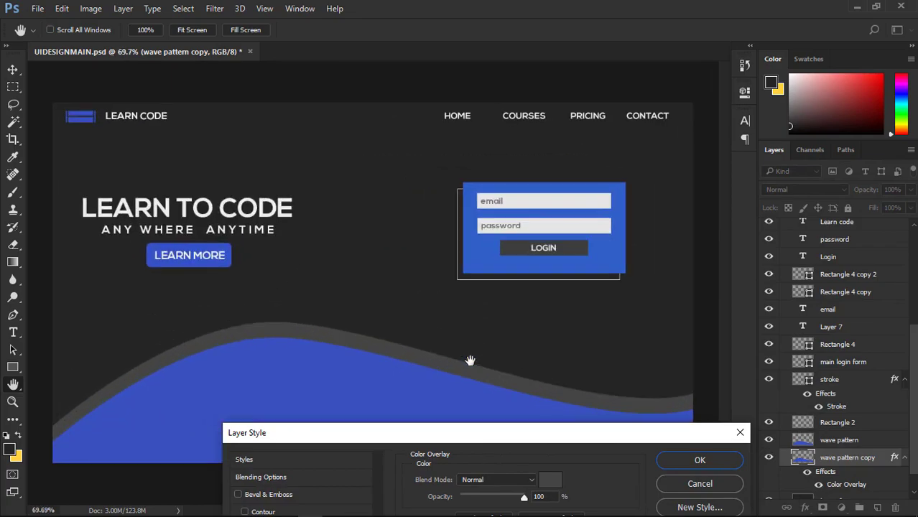
scroll(772, 235, up, 10)
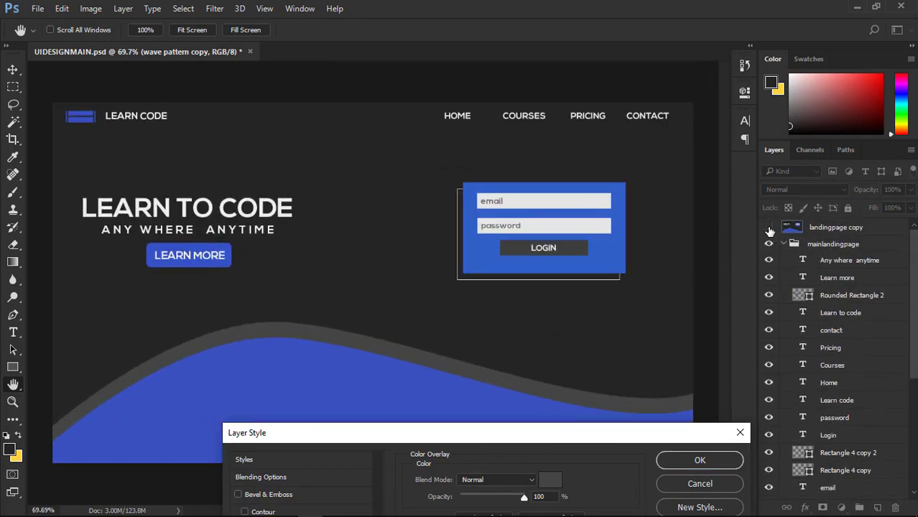
- Sample the LEARN MORE button's blue for the overlay, shift its hue to get 3580c6, and apply the layer style
drag(406, 442, 583, 174)
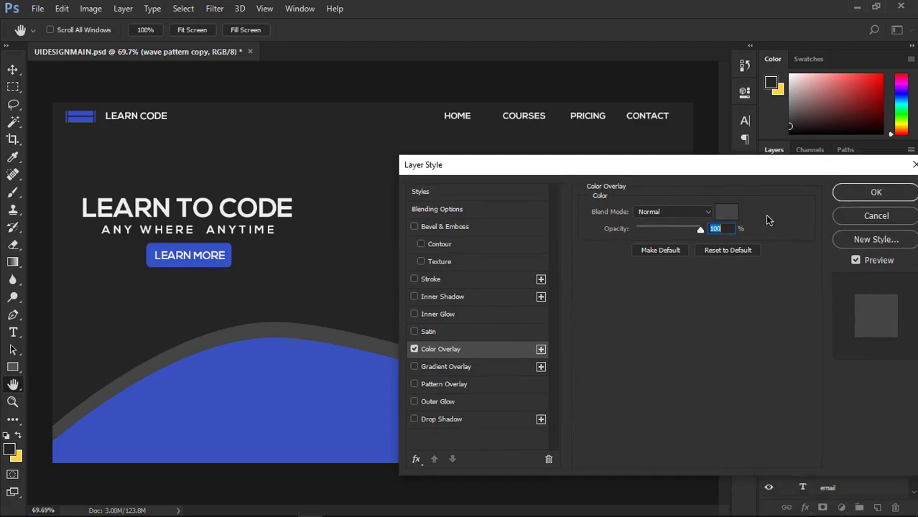
click(728, 214)
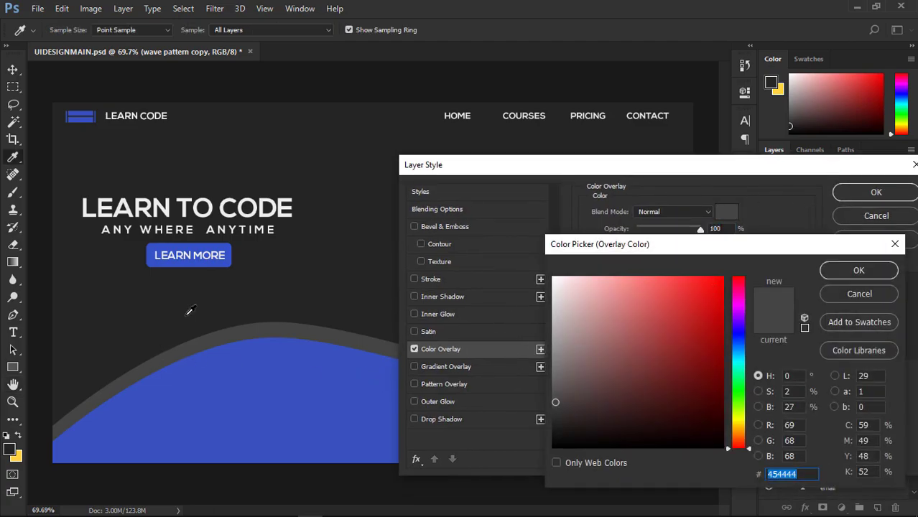
click(190, 250)
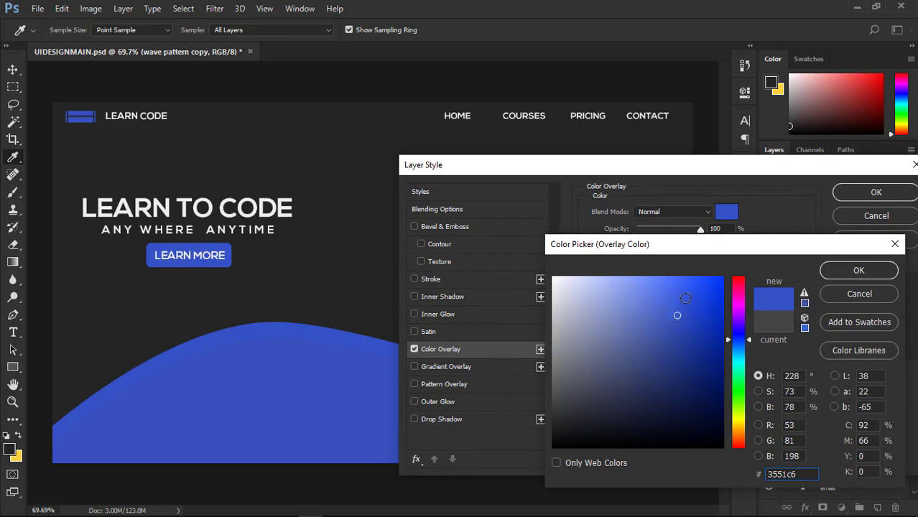
drag(751, 341, 751, 354)
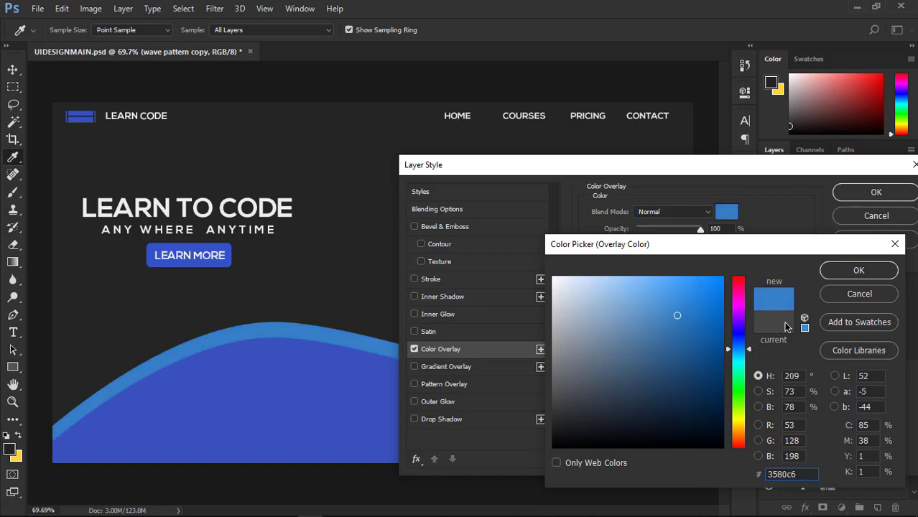
click(858, 271)
click(877, 192)
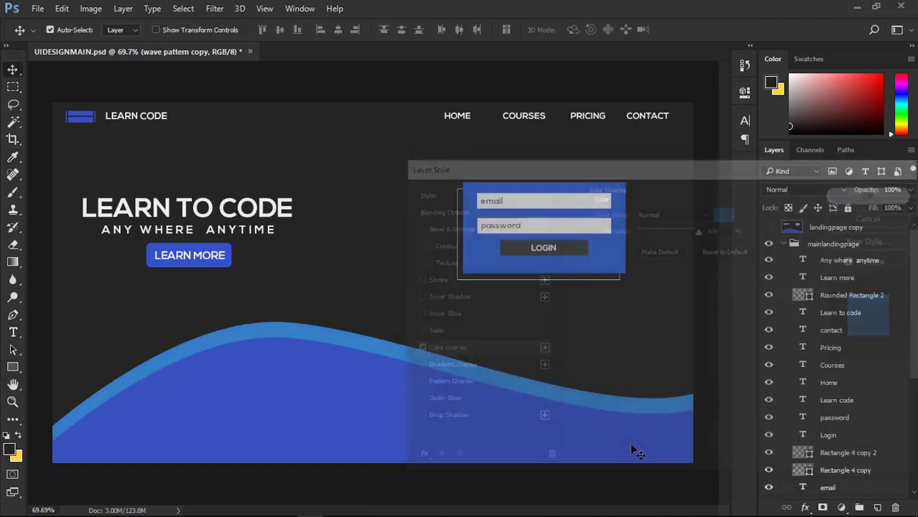
- Examine the two-tone wave on the whole page and compare it with the landingpage copy reference
scroll(630, 444, down, 3)
scroll(623, 459, up, 2)
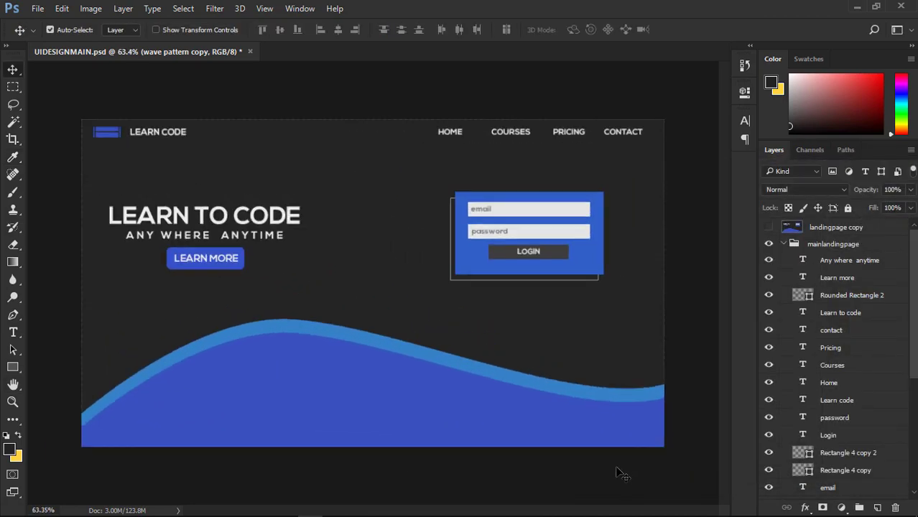
key(ctrl+z)
key(ctrl+z)
scroll(592, 431, down, 3)
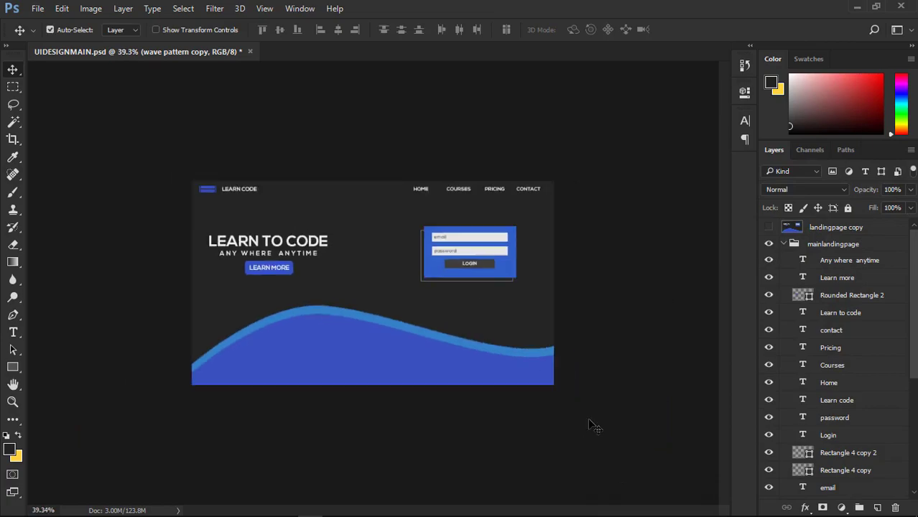
scroll(594, 441, up, 2)
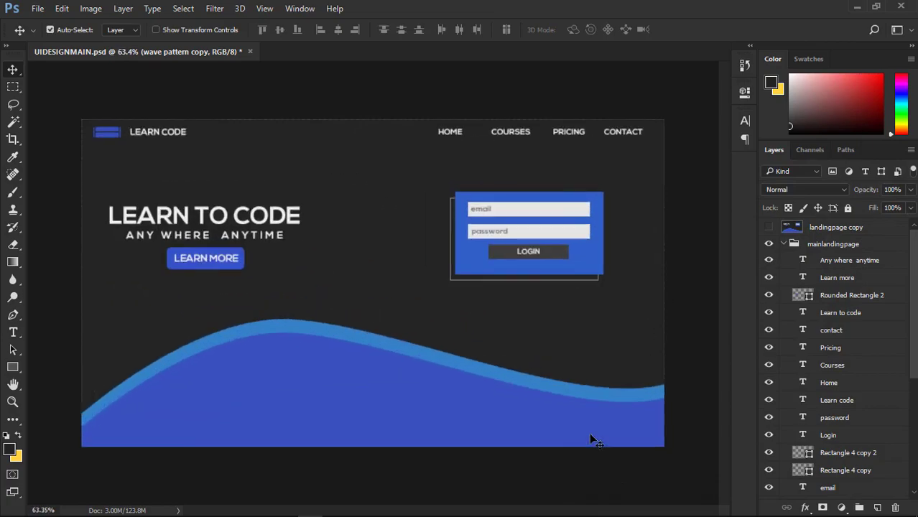
click(769, 228)
click(770, 228)
scroll(553, 384, down, 1)
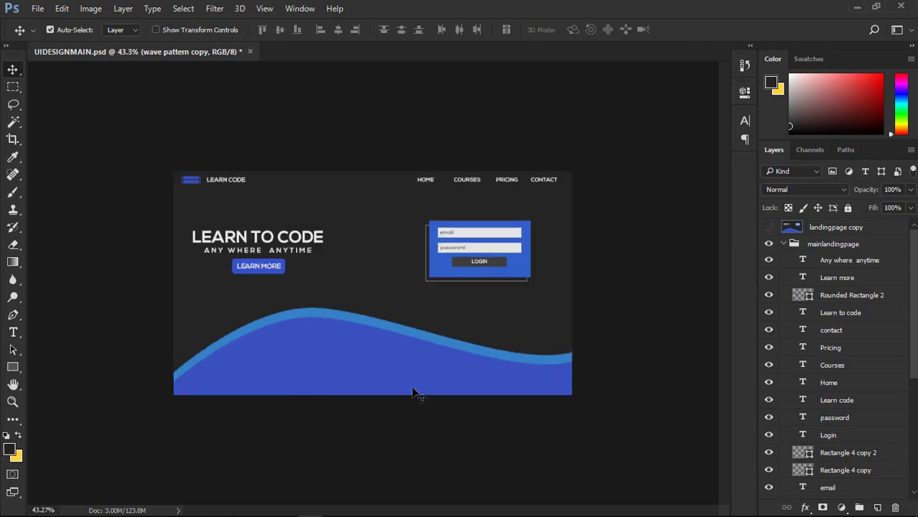
scroll(433, 394, up, 2)
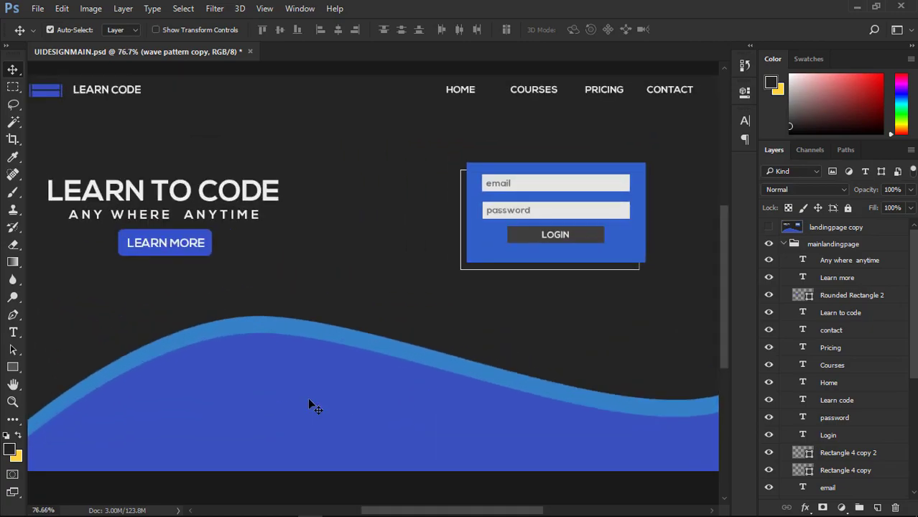
- Move the dark blue wave and its lighter copy slightly down the page
scroll(311, 396, down, 1)
drag(312, 396, 310, 398)
key(ctrl+j)
drag(295, 339, 297, 346)
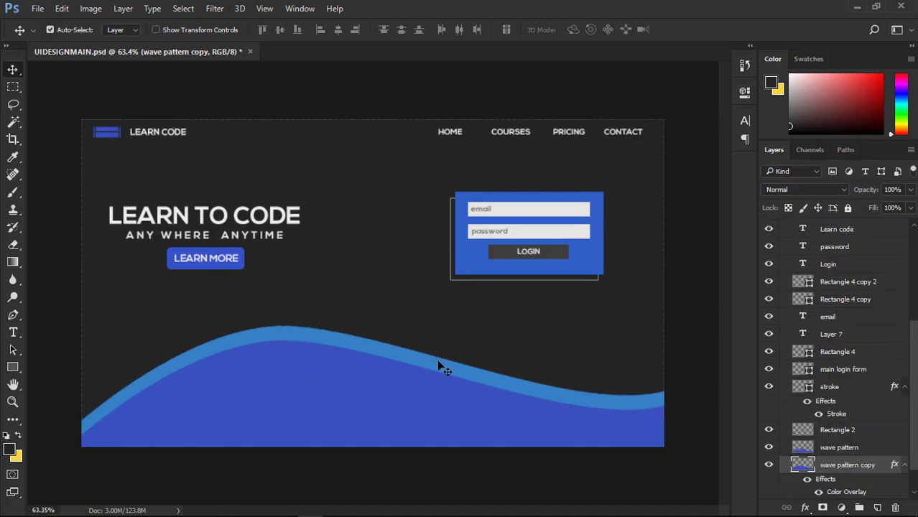
- Compare the waves with the landingpage copy reference and lower both the dark wave and its lighter copy a little further
scroll(783, 256, up, 4)
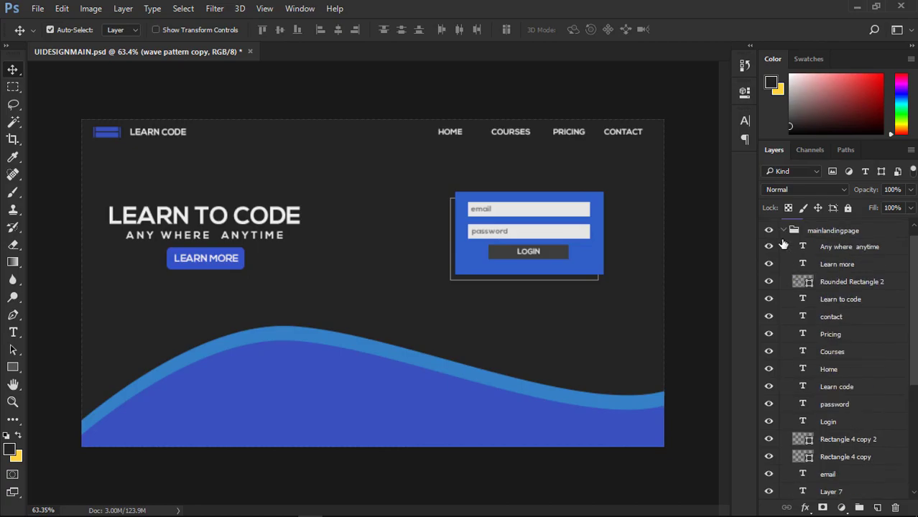
scroll(783, 246, up, 1)
click(770, 227)
click(769, 228)
drag(339, 395, 334, 371)
drag(318, 340, 319, 348)
scroll(501, 399, down, 6)
scroll(501, 398, up, 4)
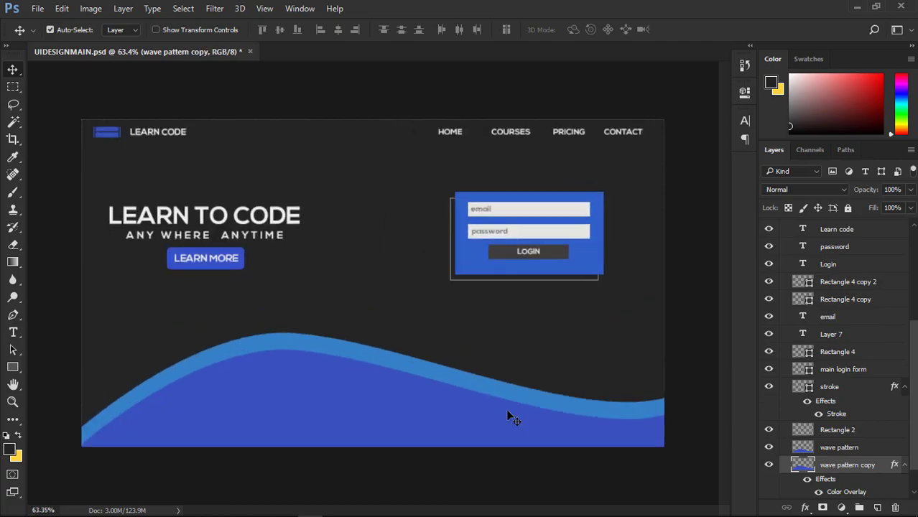
- Try repositioning the lighter wave copy against the dark blue wave, and undo the moves
scroll(511, 416, down, 4)
scroll(514, 416, up, 1)
scroll(519, 422, up, 2)
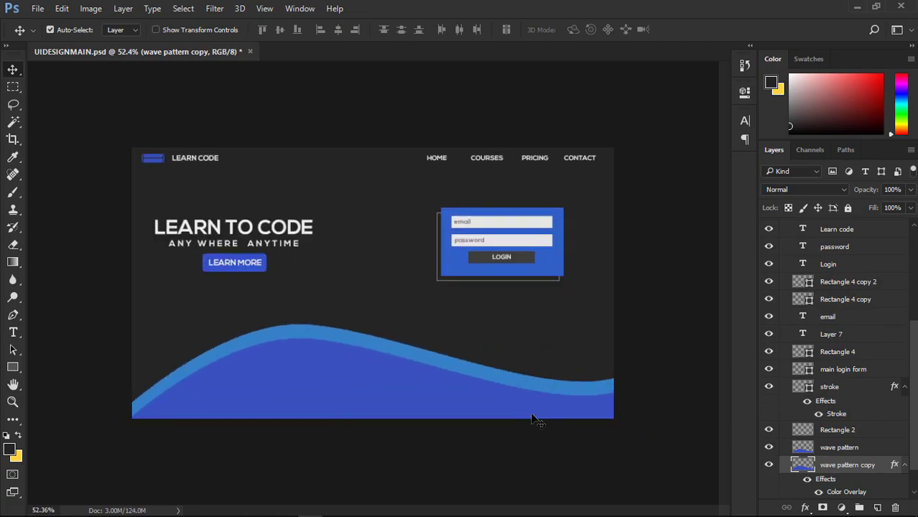
scroll(464, 371, up, 1)
mouse_move(435, 373)
mouse_down()
mouse_move(443, 373)
mouse_move(435, 387)
mouse_move(433, 373)
mouse_move(422, 381)
mouse_move(436, 373)
mouse_up()
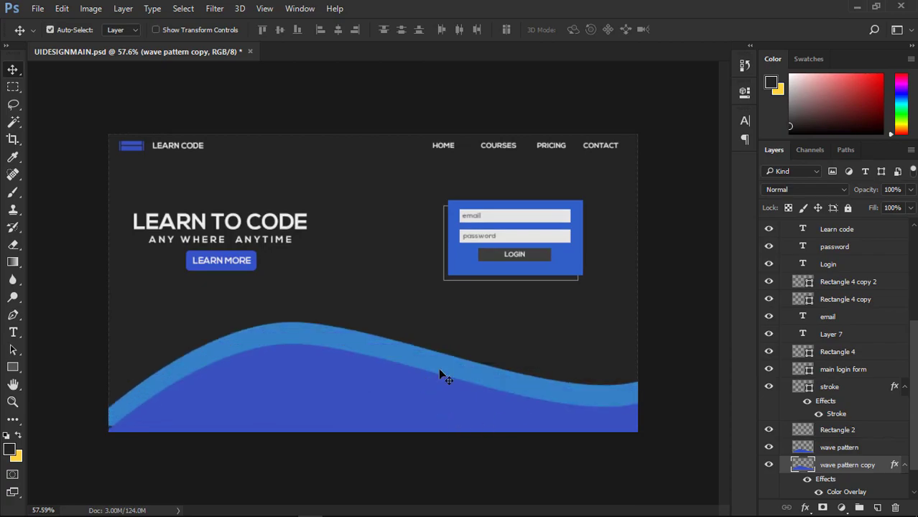
key(ctrl+z)
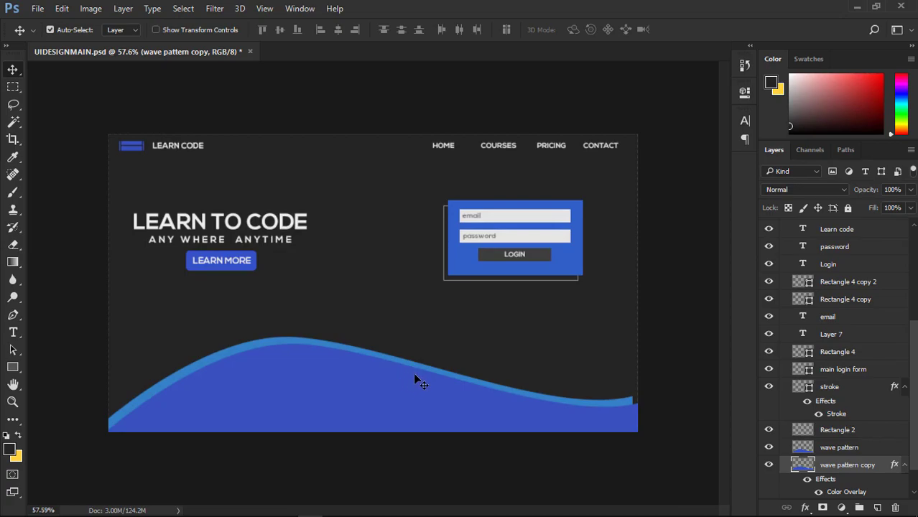
key(ctrl+alt+z)
key(ctrl+alt+z)
- Move the dark blue wave and its lighter copy down, and compare both with the landingpage copy reference
drag(319, 365, 321, 378)
drag(324, 339, 325, 346)
scroll(498, 395, down, 2)
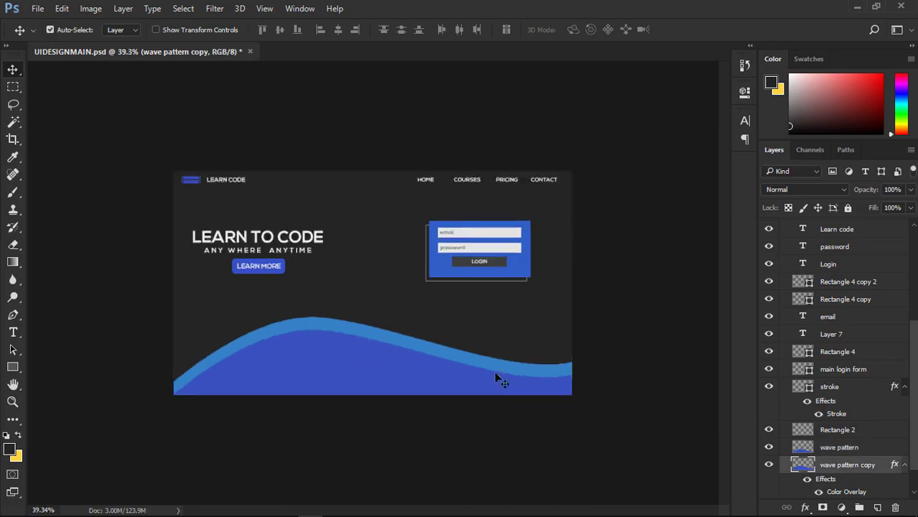
scroll(392, 377, up, 3)
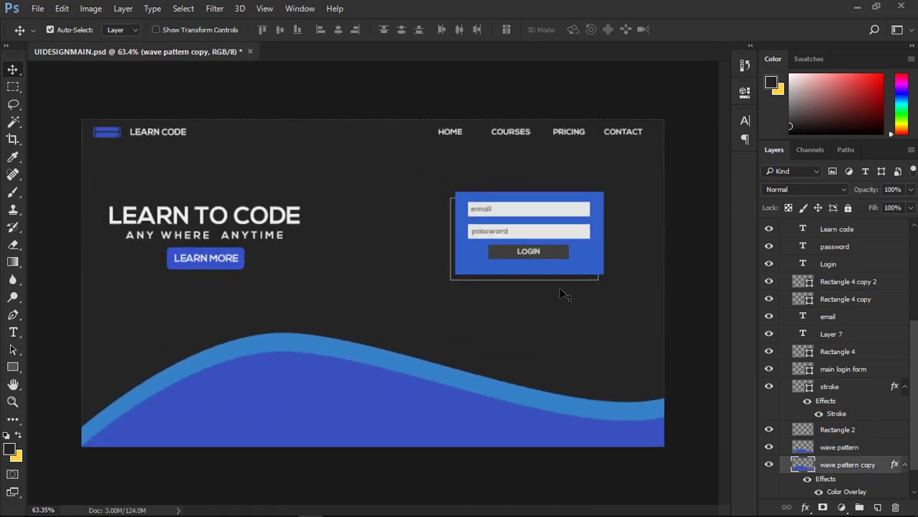
scroll(768, 302, up, 5)
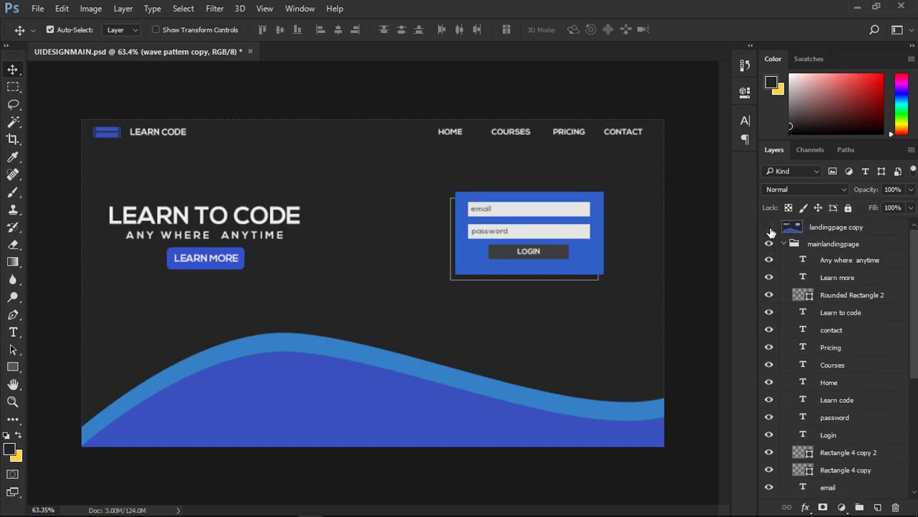
click(769, 228)
click(770, 228)
click(769, 227)
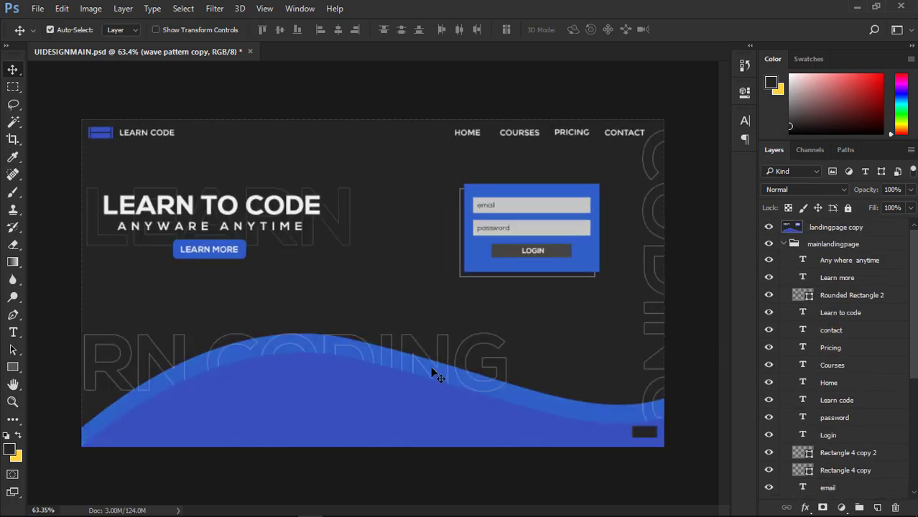
click(770, 227)
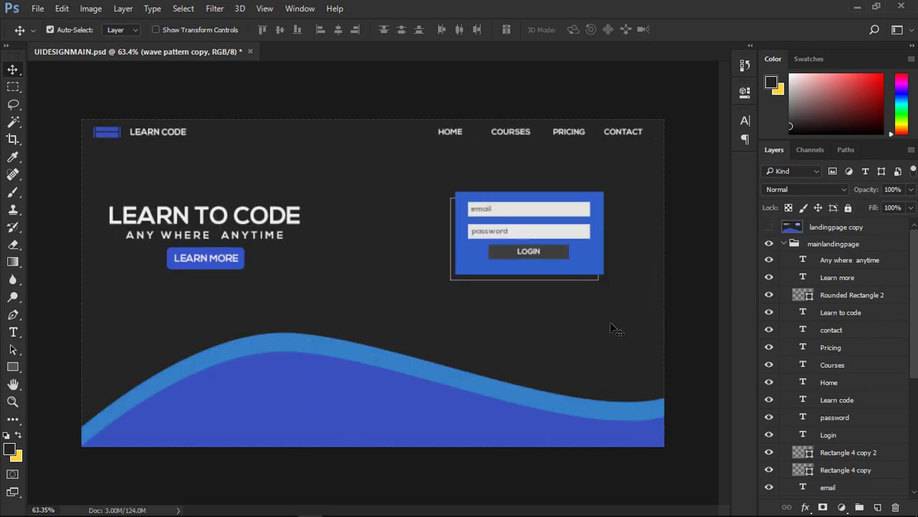
- Nudge the lighter wave copy slightly down and check the wave band against the landingpage copy reference
drag(366, 417, 367, 418)
click(332, 348)
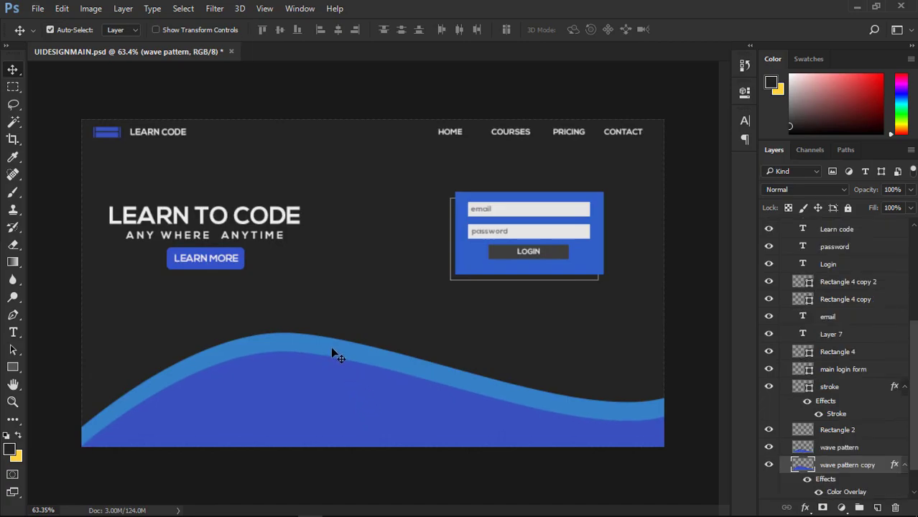
key(Down)
key(Down)
key(Down)
key(Down)
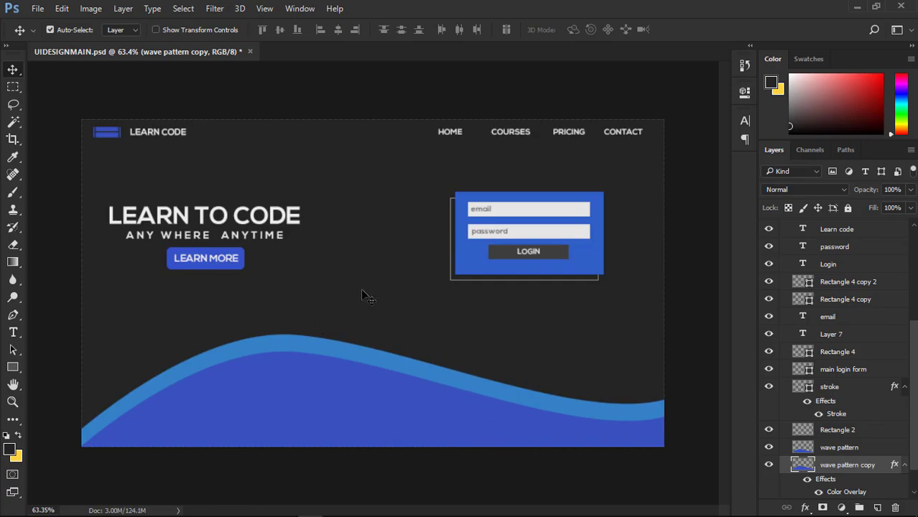
scroll(765, 237, up, 5)
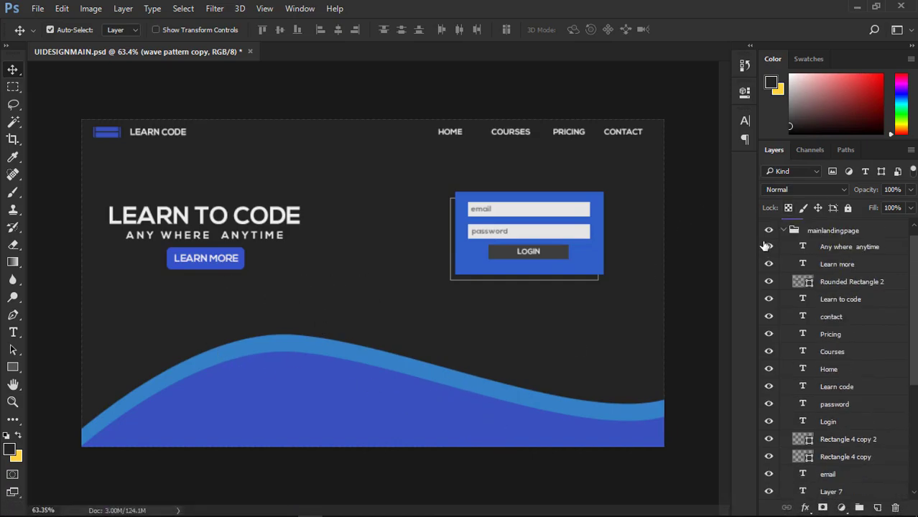
click(769, 227)
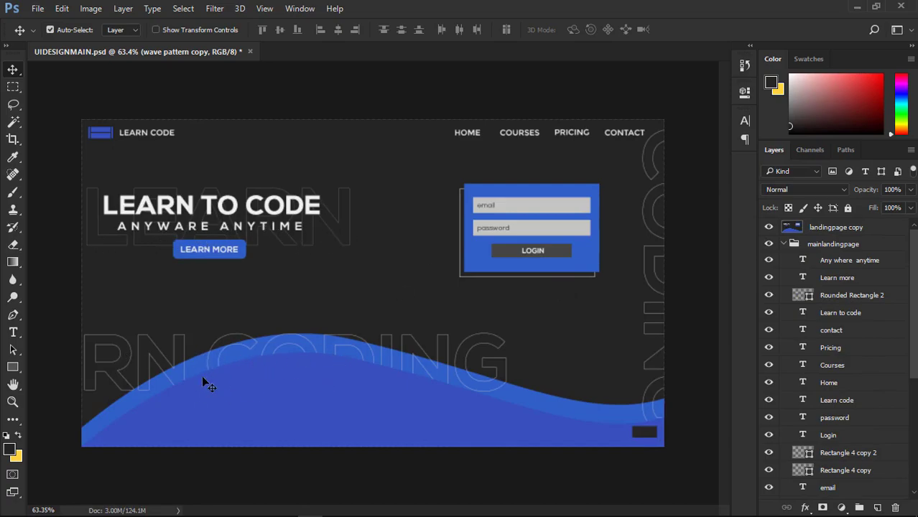
click(768, 227)
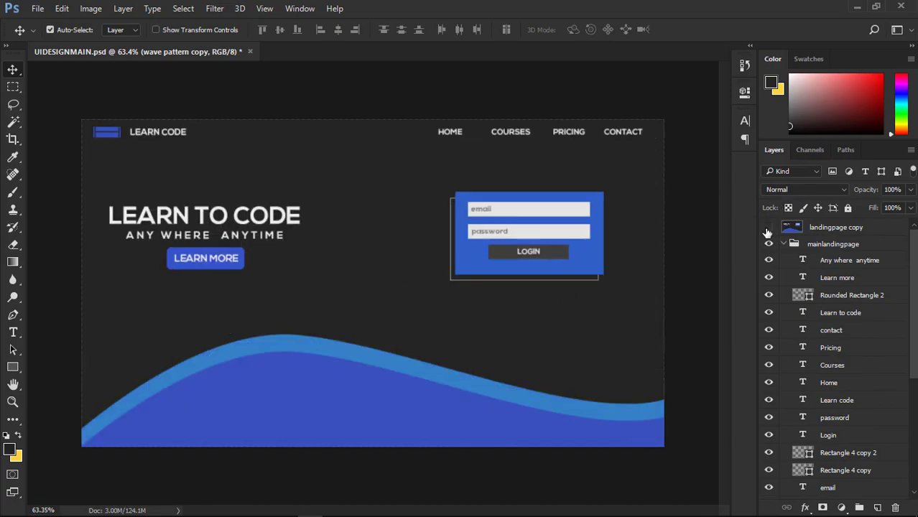
- Add the text LEARN CODING in the empty area above the waves and scale it to about 663%
key(t)
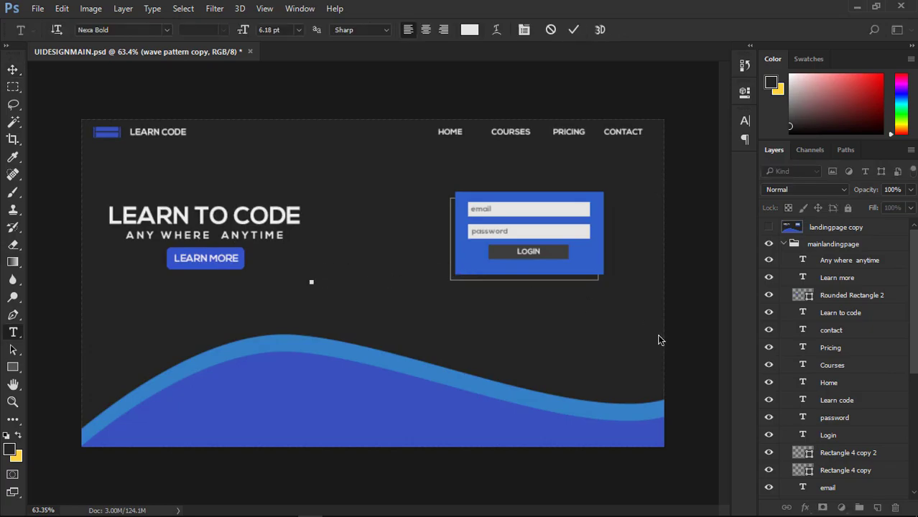
text(LEARN CODING)
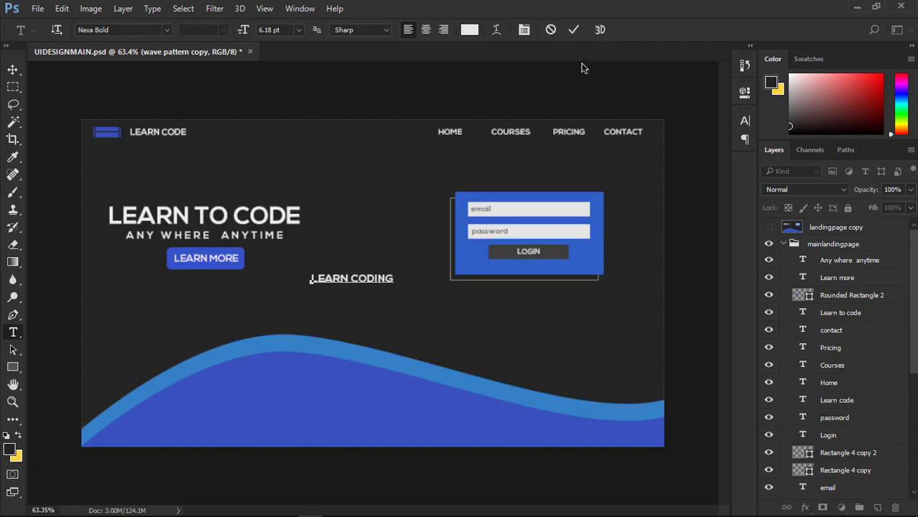
click(574, 30)
key(ctrl+t)
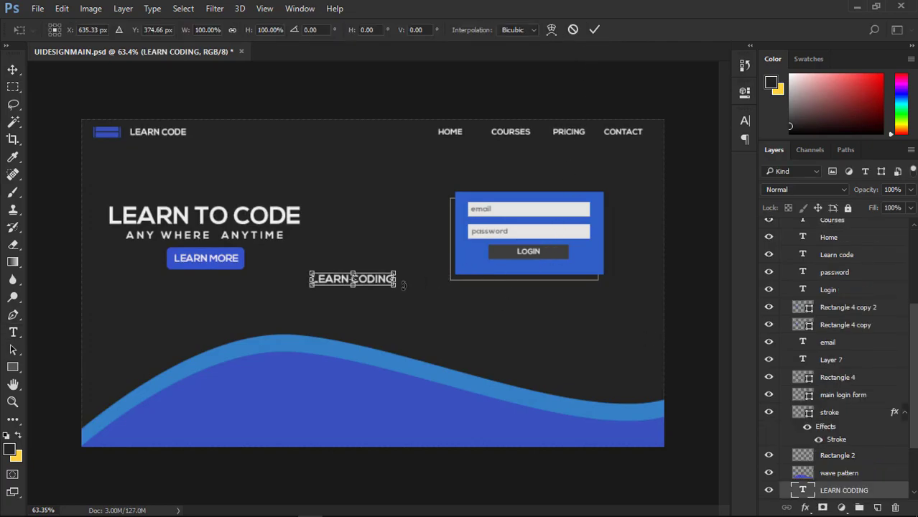
drag(394, 286, 623, 321)
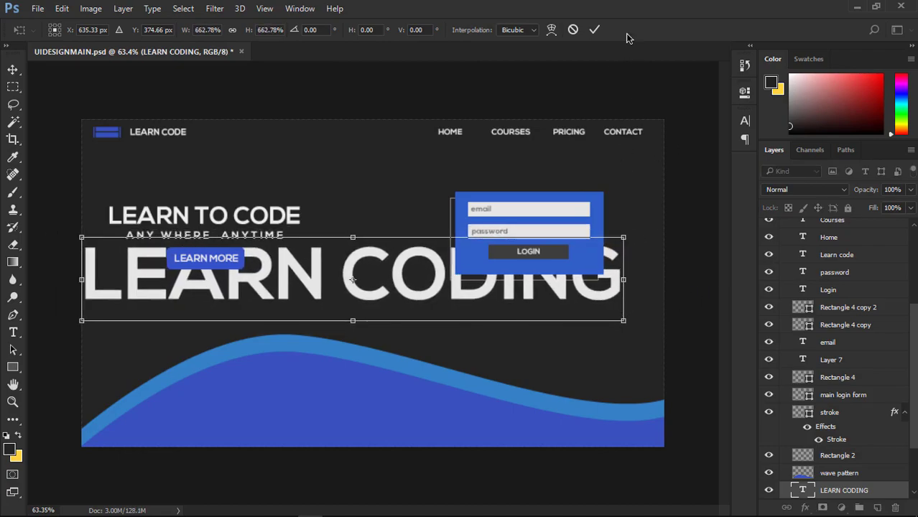
click(595, 30)
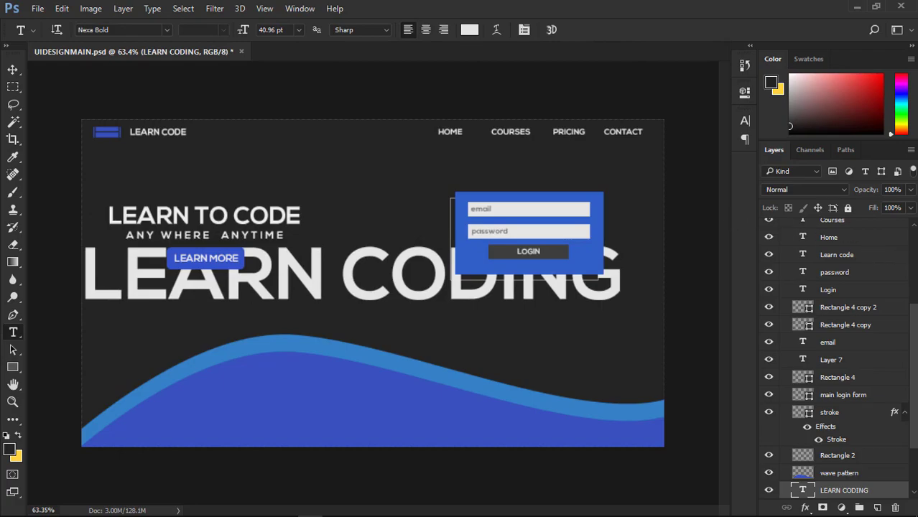
- Turn the LEARN CODING text into an outline with 0% fill and a Stroke layer style
click(911, 208)
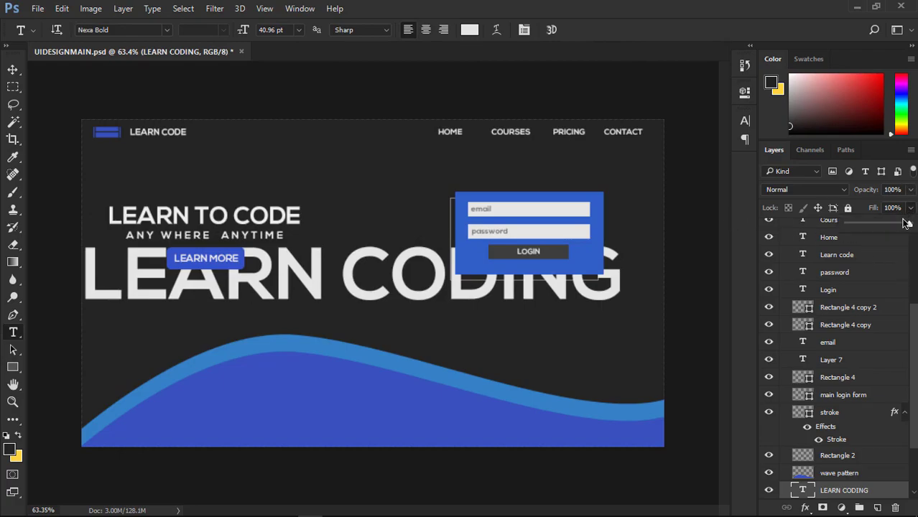
drag(847, 237, 847, 247)
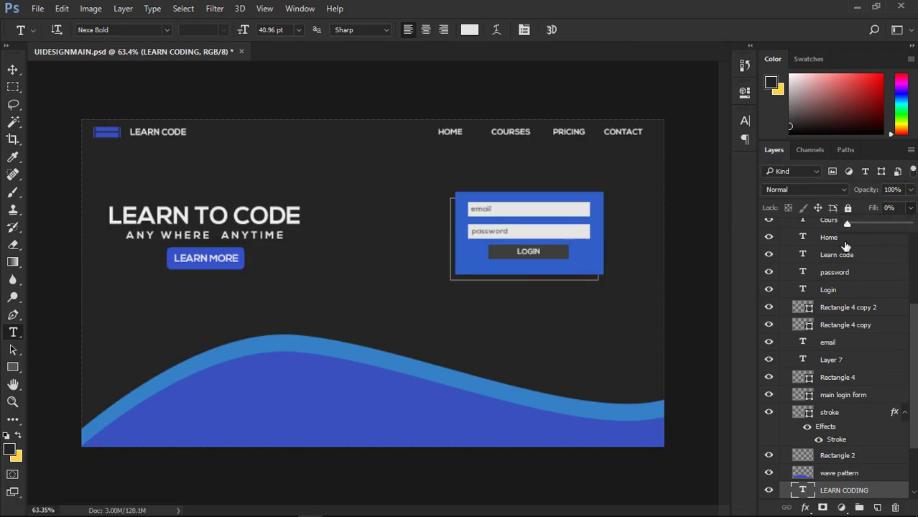
double_click(878, 492)
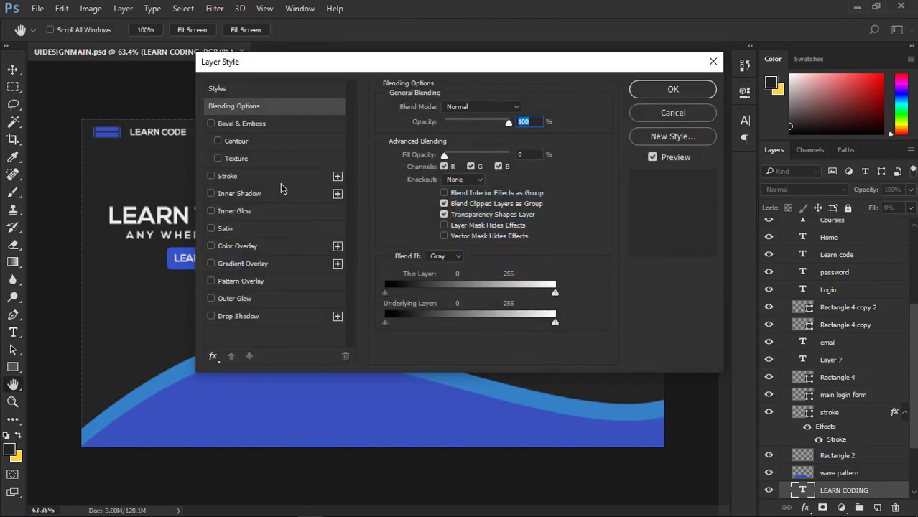
click(277, 178)
mouse_move(480, 65)
mouse_down()
mouse_move(701, 248)
mouse_move(437, 176)
mouse_up()
click(622, 197)
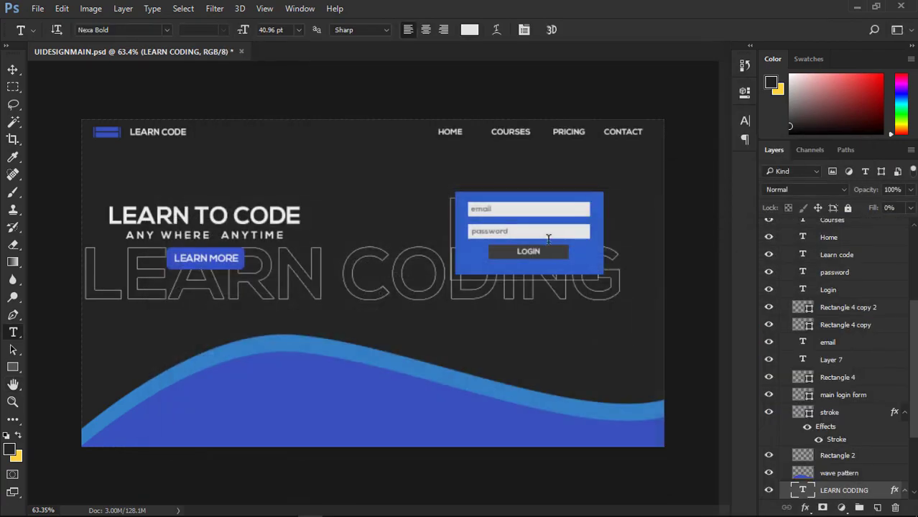
- Move the LEARN CODING outline down across the wave crest and compare it with the landingpage copy reference
key(v)
drag(380, 303, 280, 388)
scroll(793, 244, up, 6)
click(772, 228)
click(771, 228)
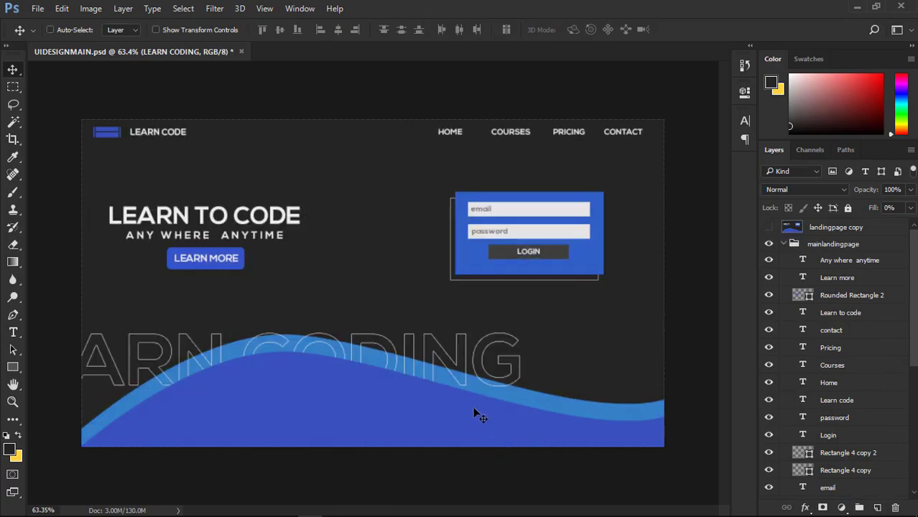
- Fine-tune the LEARN CODING outline's size, finishing with a scale to about 93%, and adjust its position over the waves
key(ctrl+t)
drag(524, 409, 547, 411)
click(595, 29)
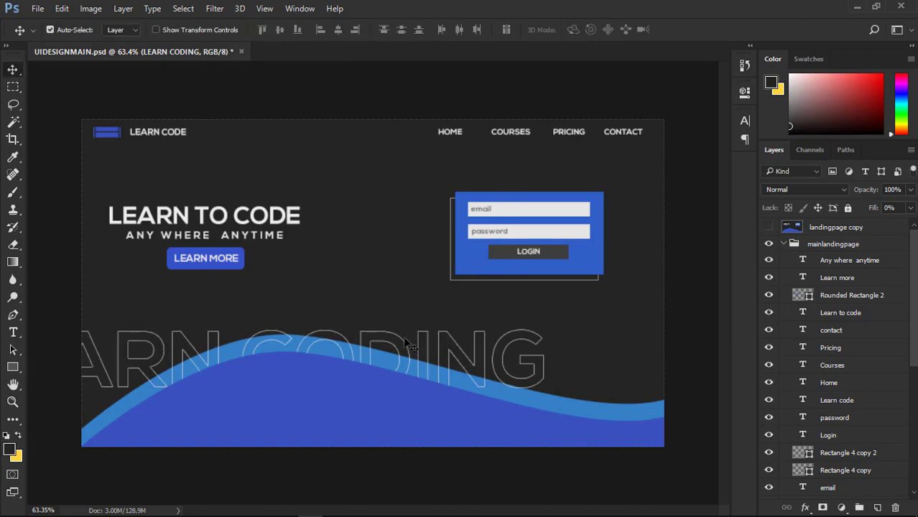
drag(400, 347, 441, 347)
key(ctrl)
key(ctrl+t)
drag(578, 320, 539, 326)
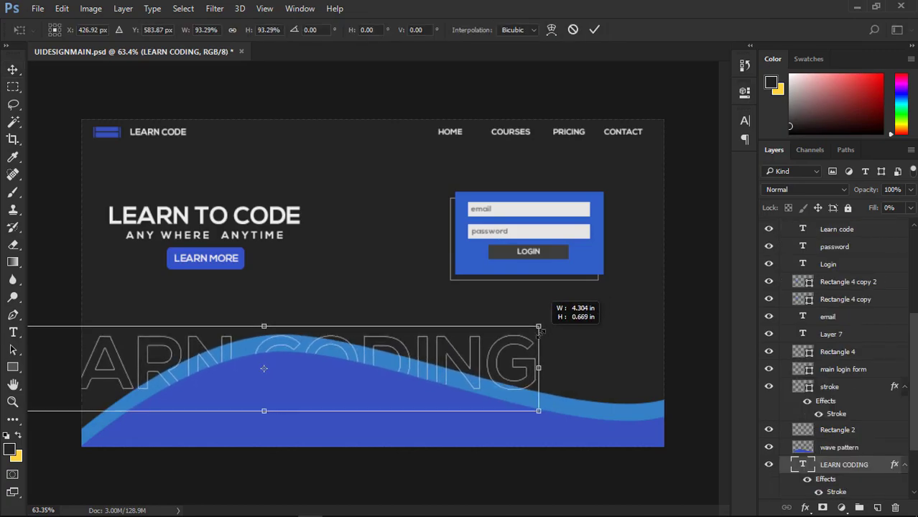
click(597, 31)
mouse_move(289, 344)
mouse_down()
mouse_move(348, 343)
mouse_move(280, 347)
mouse_move(288, 339)
mouse_up()
- Lower the LEARN CODING outline's opacity to 59% and check how it looks on the whole page
scroll(453, 351, down, 11)
scroll(467, 331, up, 12)
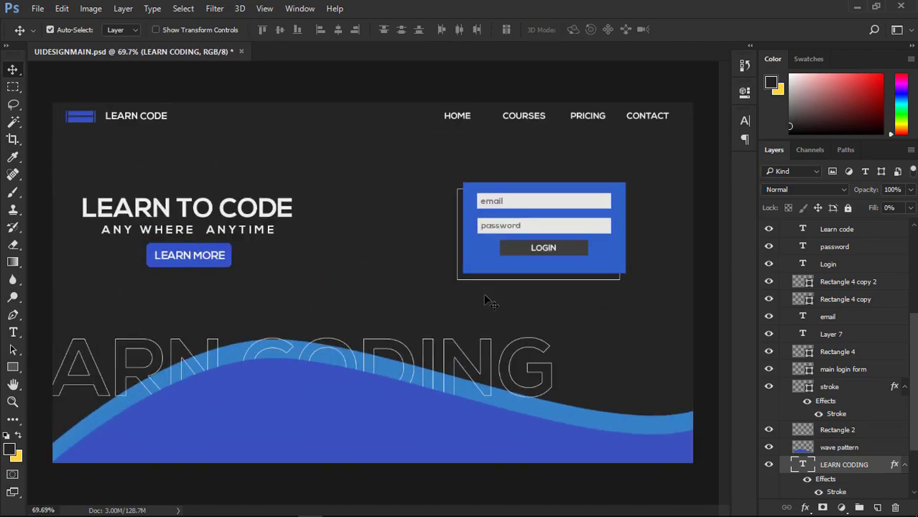
click(909, 191)
drag(910, 208, 884, 216)
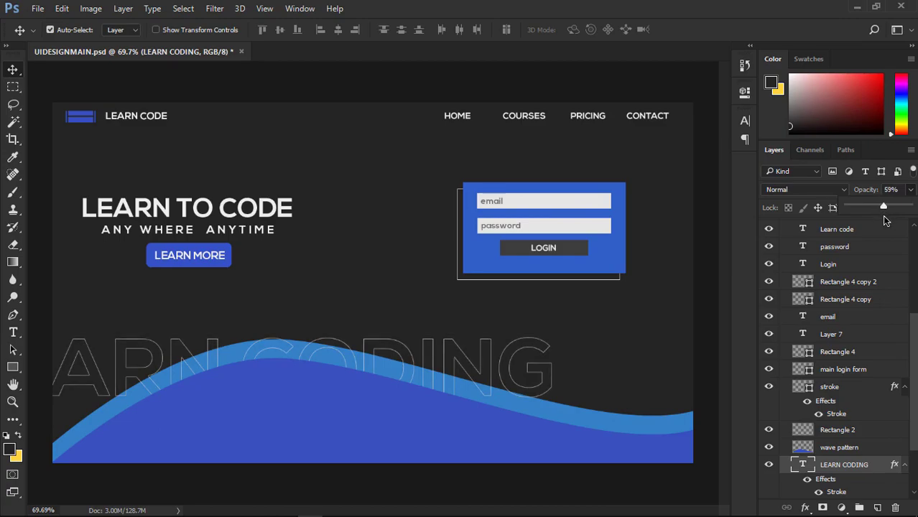
scroll(416, 338, up, 2)
scroll(422, 340, down, 4)
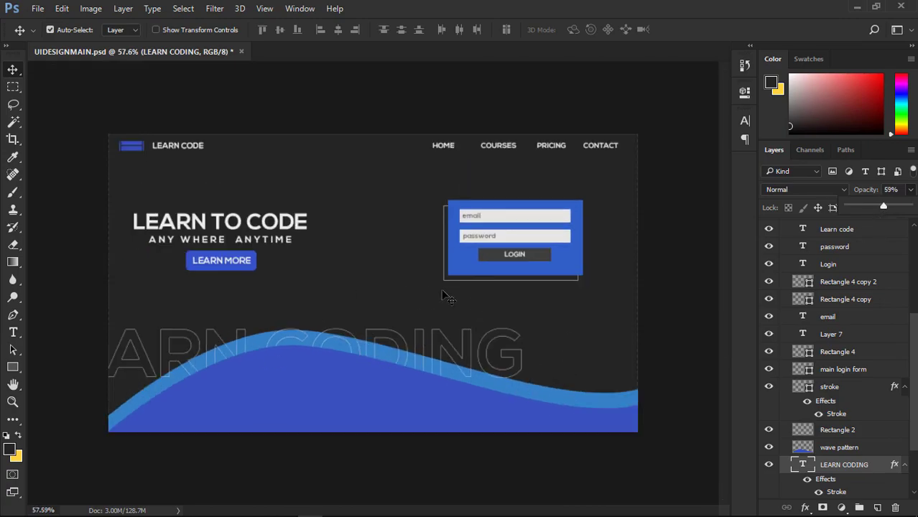
scroll(382, 360, up, 1)
scroll(394, 345, down, 1)
scroll(394, 345, up, 1)
scroll(394, 345, down, 1)
scroll(781, 244, up, 4)
- Compare the LEARN CODING outline's placement and strength with the landingpage copy reference
click(769, 227)
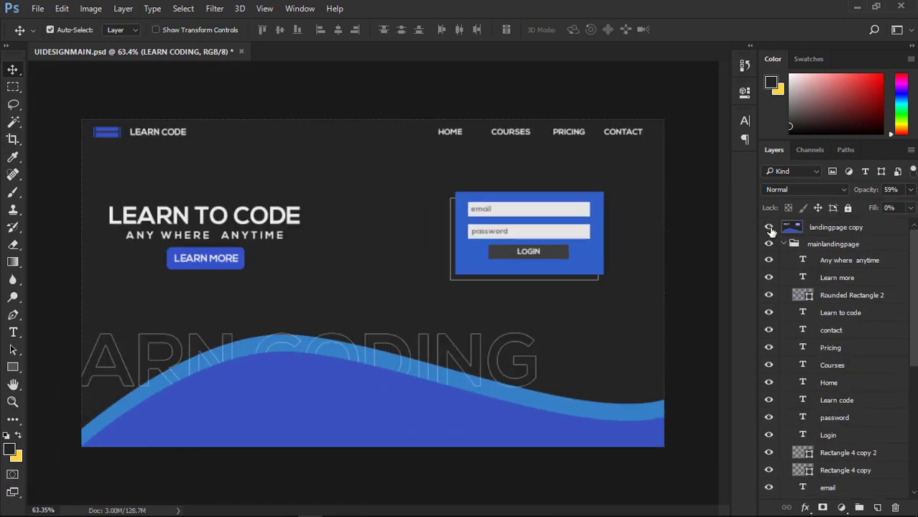
click(768, 227)
click(769, 227)
click(769, 227)
click(769, 227)
click(769, 227)
- Try shifting the LEARN CODING outline slightly left and up over the waves
drag(408, 349, 384, 342)
scroll(471, 333, down, 5)
scroll(471, 333, up, 6)
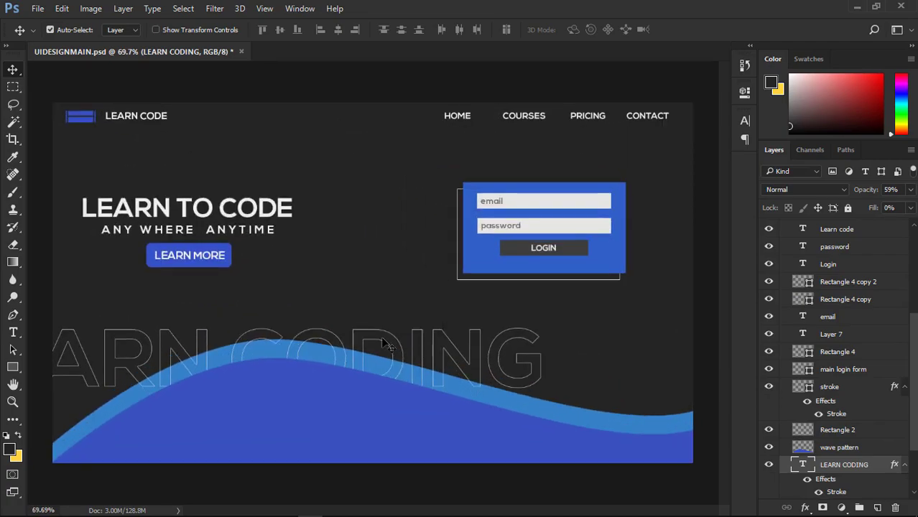
key(Up)
key(Up)
key(Up)
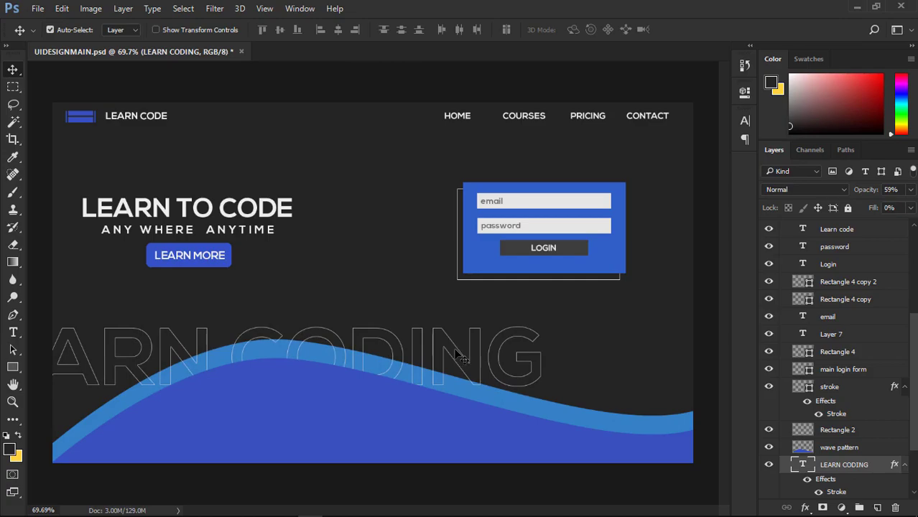
drag(445, 348, 496, 220)
key(super)
text(tasia 2019)
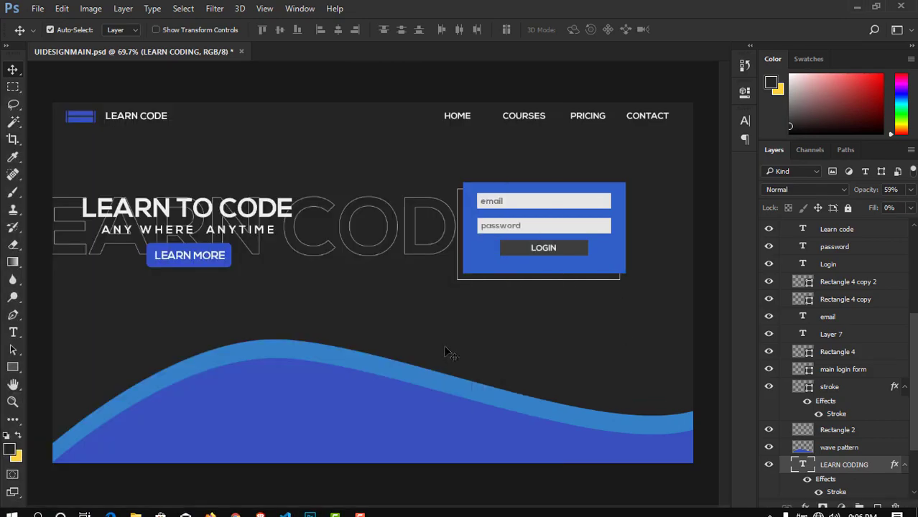
key(Escape)
key(ctrl+z)
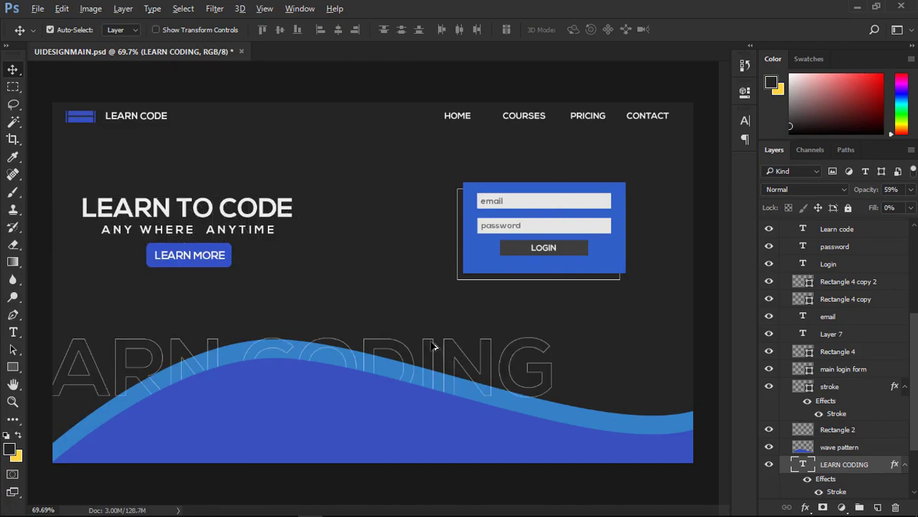
- Duplicate the LEARN CODING outline into the space above the waves and check the landingpage copy reference for its placement
drag(428, 353, 504, 160)
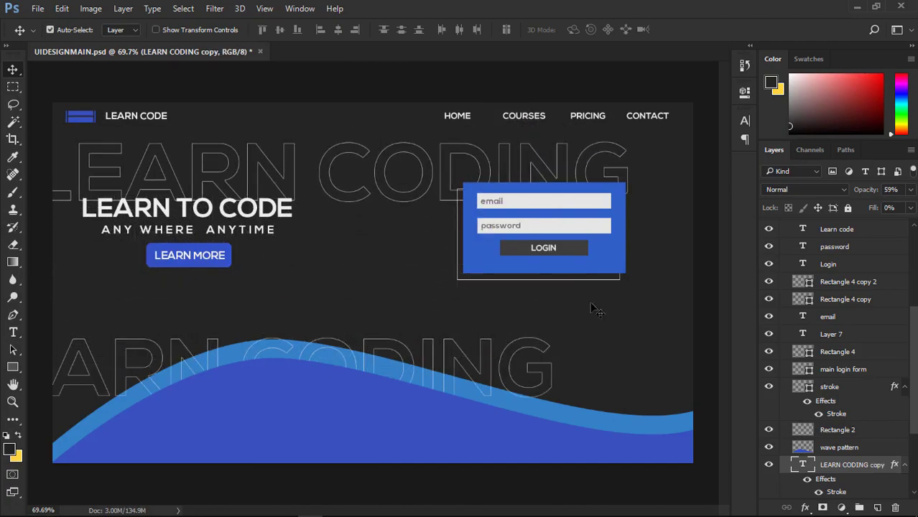
scroll(751, 228, up, 12)
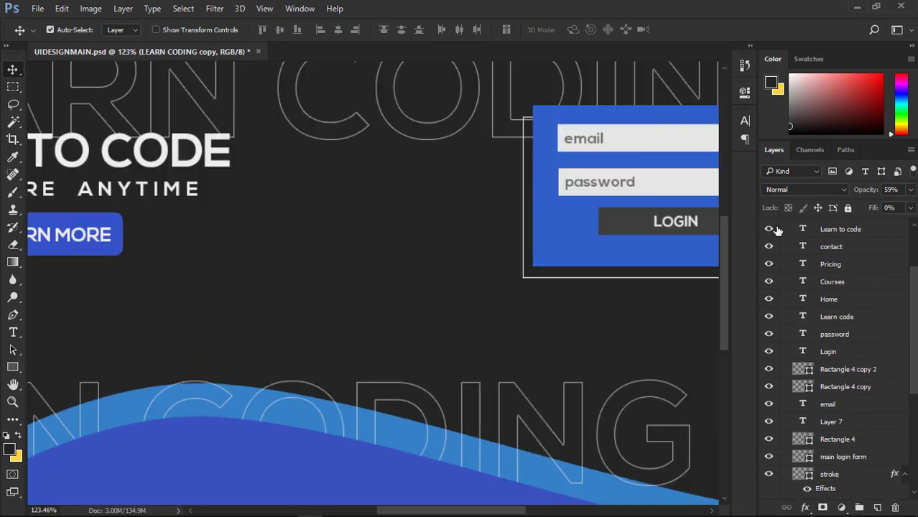
scroll(652, 252, down, 5)
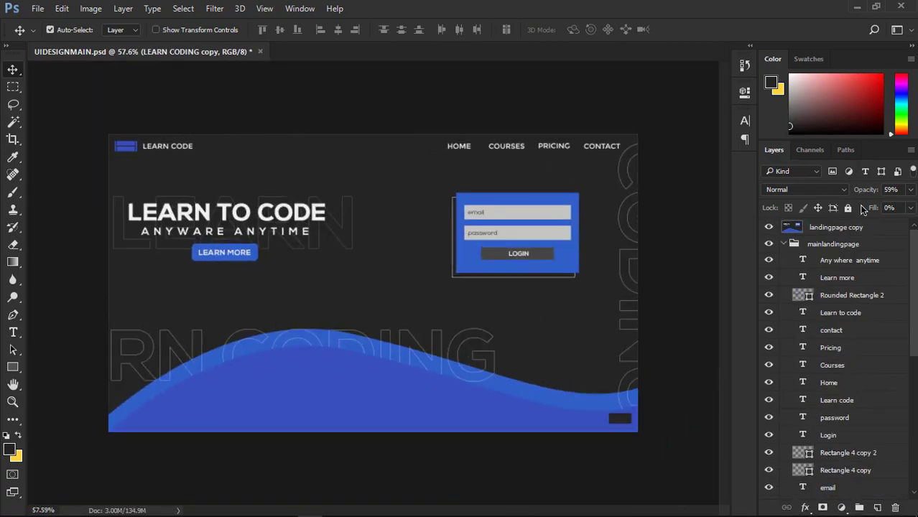
click(769, 228)
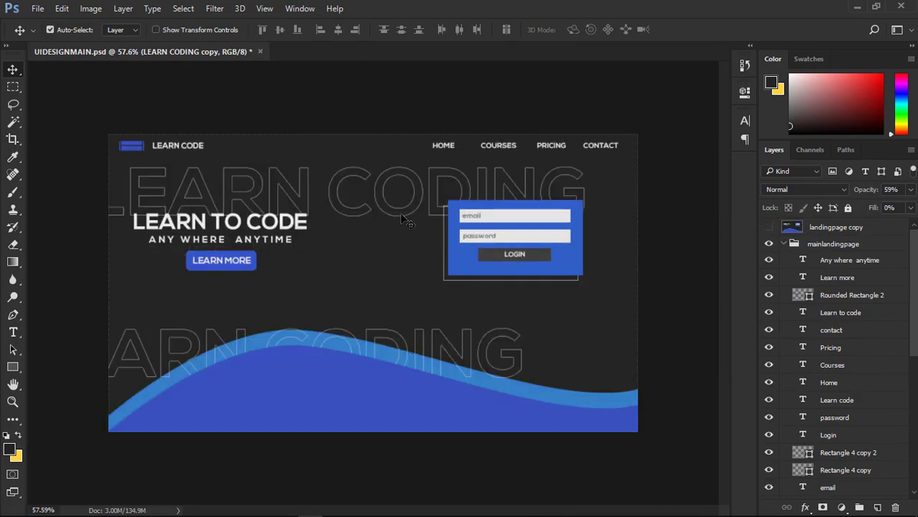
- Rotate the LEARN CODING copy to run vertically along the page's right edge and compare it with the landingpage copy reference
key(ctrl+t)
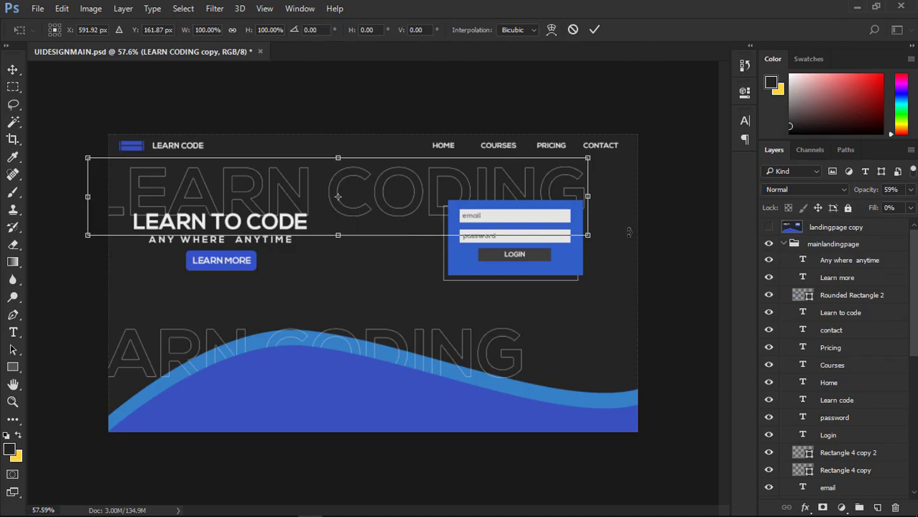
drag(623, 232, 303, 427)
click(596, 31)
drag(466, 254, 613, 352)
scroll(768, 237, up, 5)
click(768, 229)
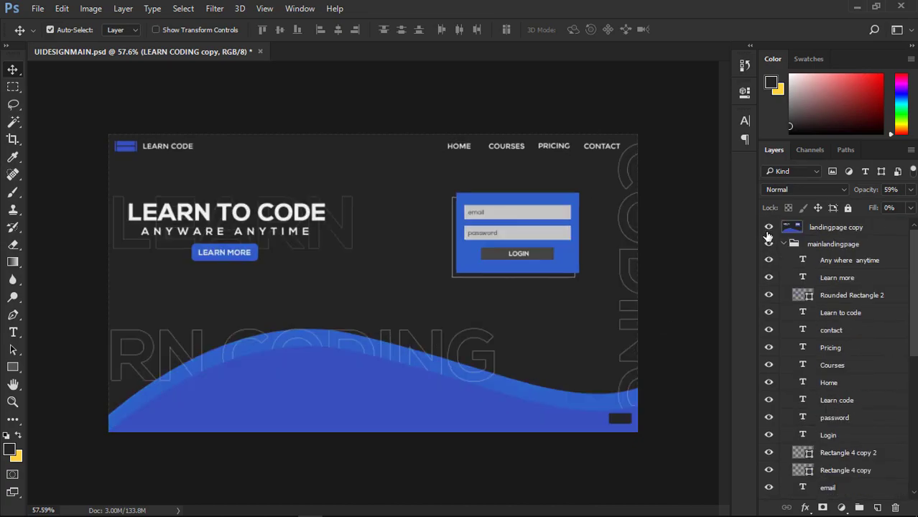
click(768, 229)
- Fine-tune the vertical LEARN CODING outline's position so the page's right edge crops its letters slightly
drag(614, 241, 645, 252)
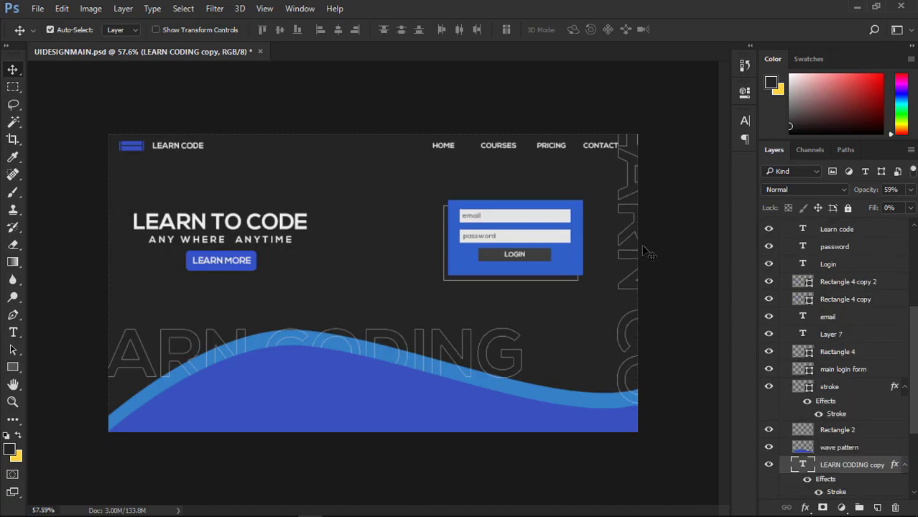
key(Right)
key(Right)
key(Right)
key(Right)
key(Right)
key(Right)
key(Right)
key(Left)
key(Left)
key(Left)
scroll(669, 253, down, 10)
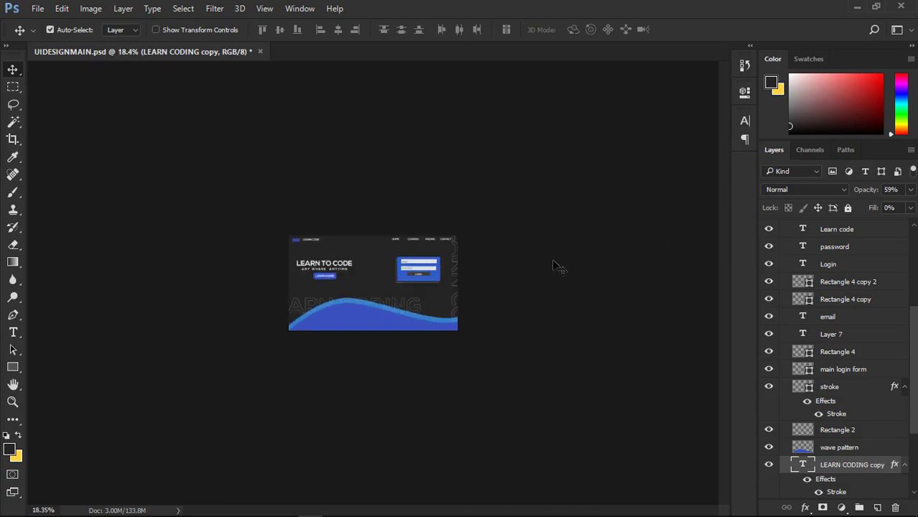
scroll(554, 263, up, 12)
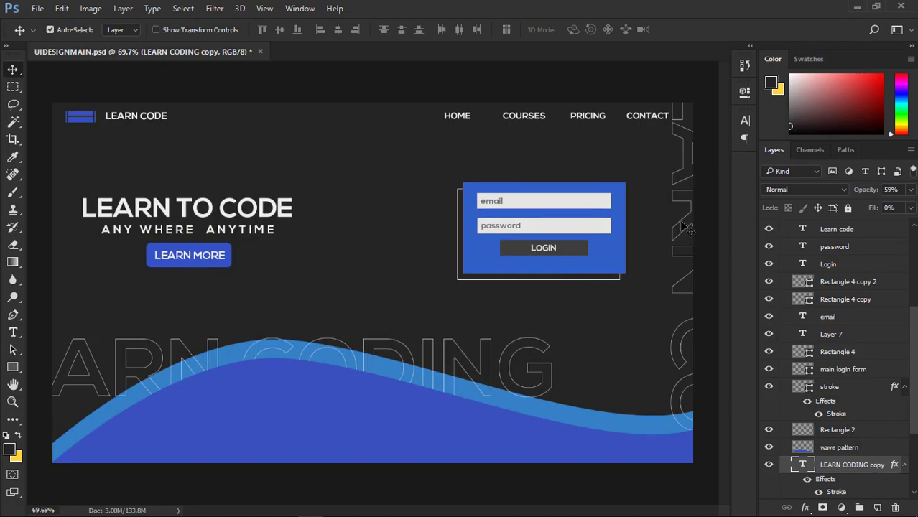
- Duplicate the horizontal LEARN CODING outline behind the LEARN TO CODE headline and shorten its text to LEARN
drag(373, 350, 482, 196)
key(t)
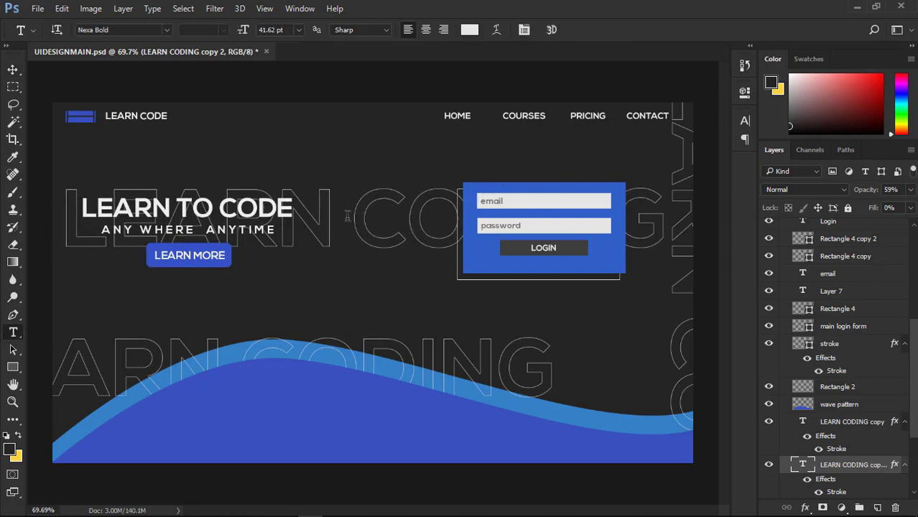
drag(347, 215, 669, 215)
key(BackSpace)
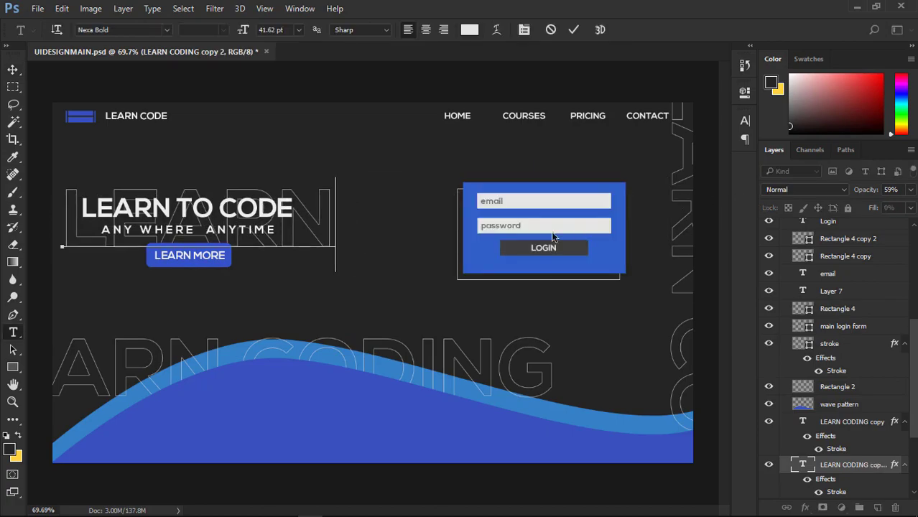
click(574, 30)
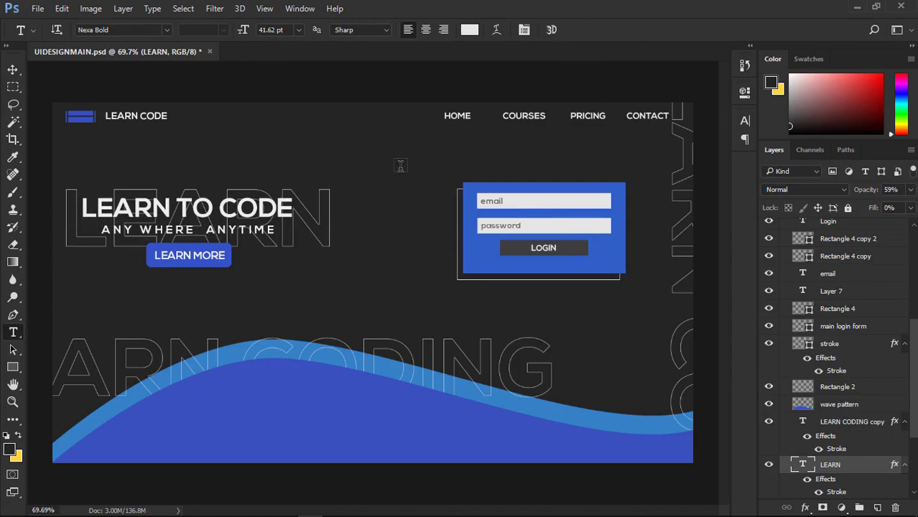
key(v)
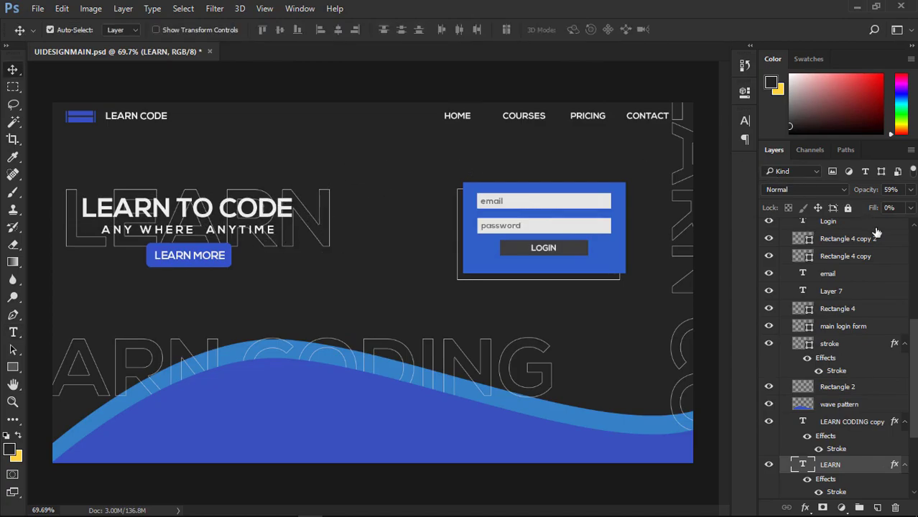
- Lower the LEARN outline's opacity to 48% and check it on the whole page
click(911, 191)
mouse_move(886, 207)
mouse_down()
mouse_move(855, 207)
mouse_move(878, 207)
mouse_up()
scroll(480, 316, down, 2)
scroll(480, 316, up, 2)
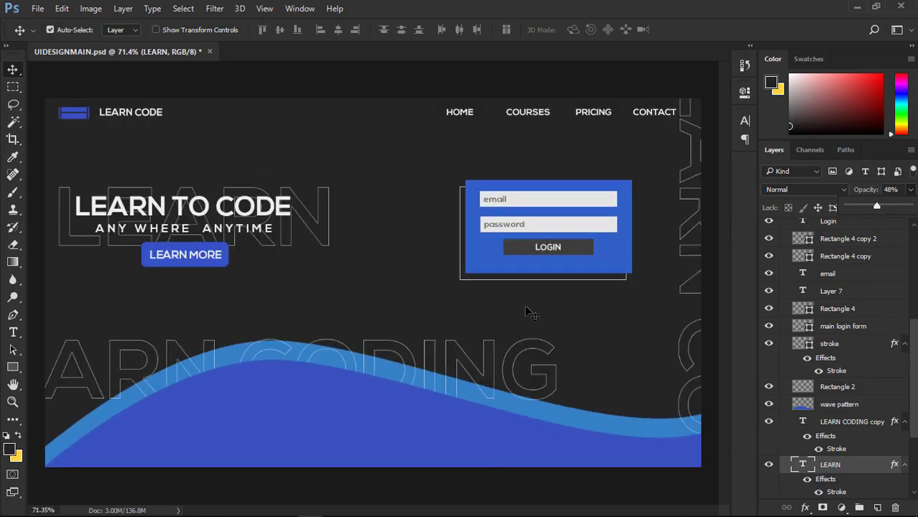
scroll(529, 312, down, 2)
scroll(645, 278, down, 1)
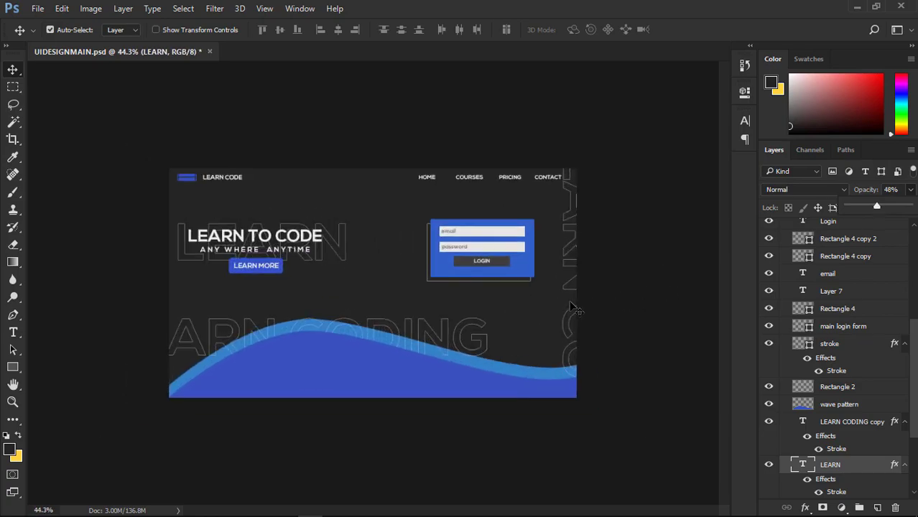
- Compare the page's outlined background texts and remaining details with the landingpage copy reference by toggling its visibility
scroll(569, 308, up, 2)
scroll(833, 323, up, 10)
click(768, 229)
click(768, 229)
click(768, 228)
click(768, 228)
click(768, 229)
click(768, 228)
click(768, 228)
click(768, 228)
click(768, 228)
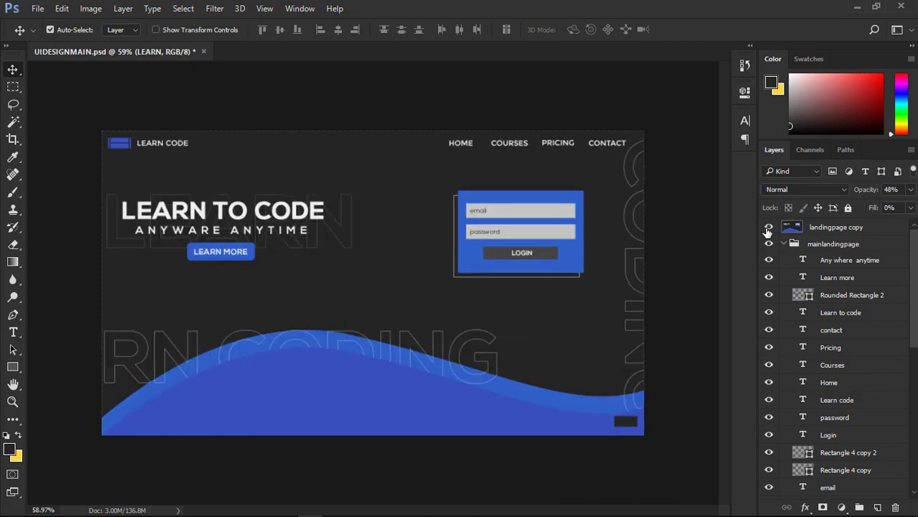
click(768, 228)
click(769, 228)
click(768, 229)
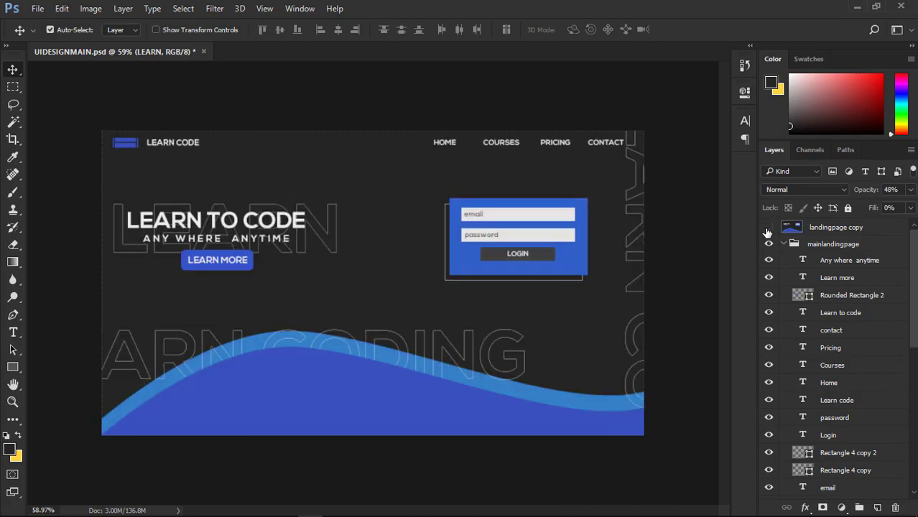
click(768, 228)
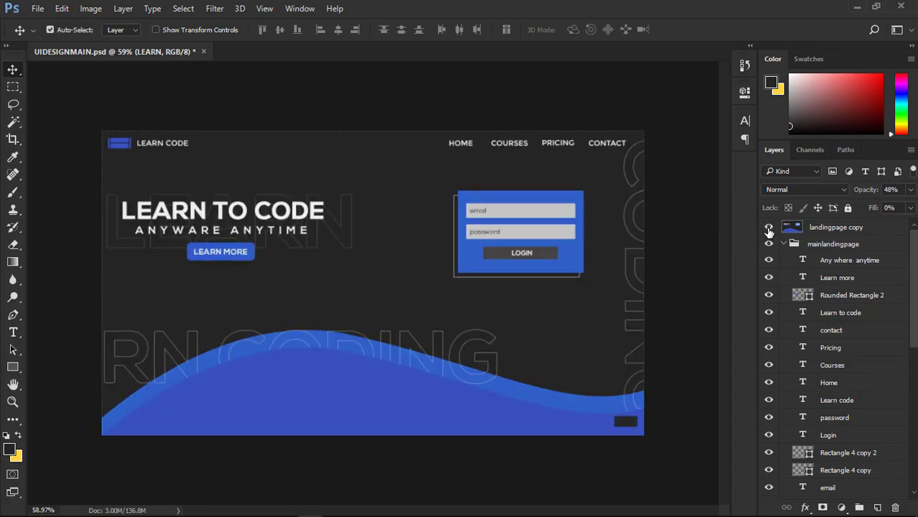
click(768, 229)
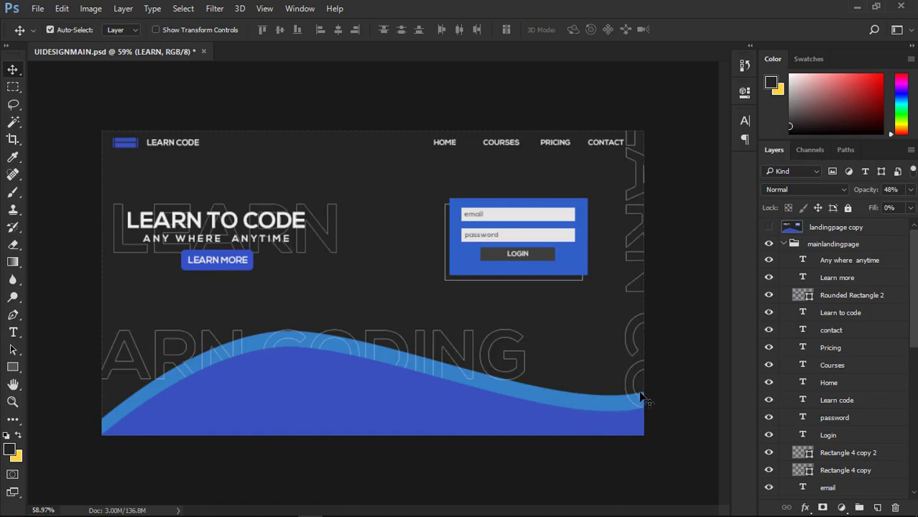
- Draw a dark rectangle about 99 × 35 px near the page's lower-right corner and move its layer above Rectangle 2
scroll(642, 399, up, 1)
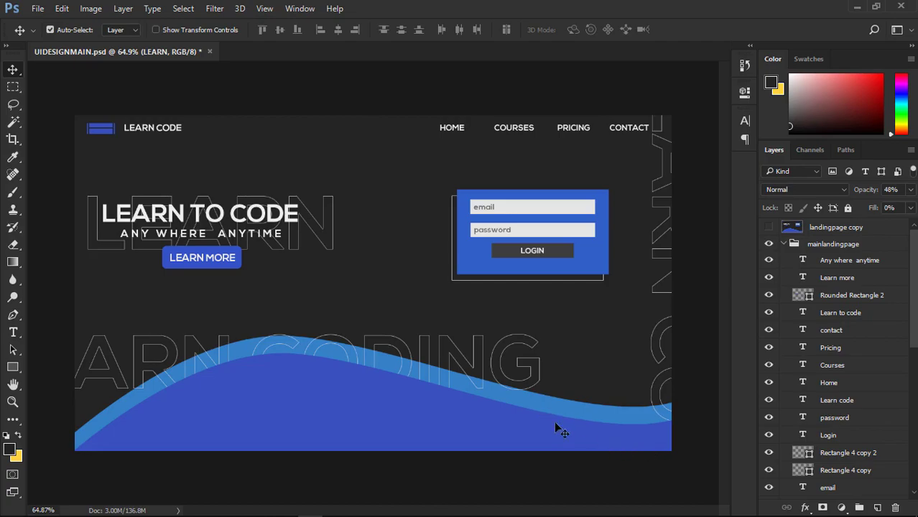
click(13, 367)
click(12, 367)
click(72, 367)
drag(606, 435, 650, 448)
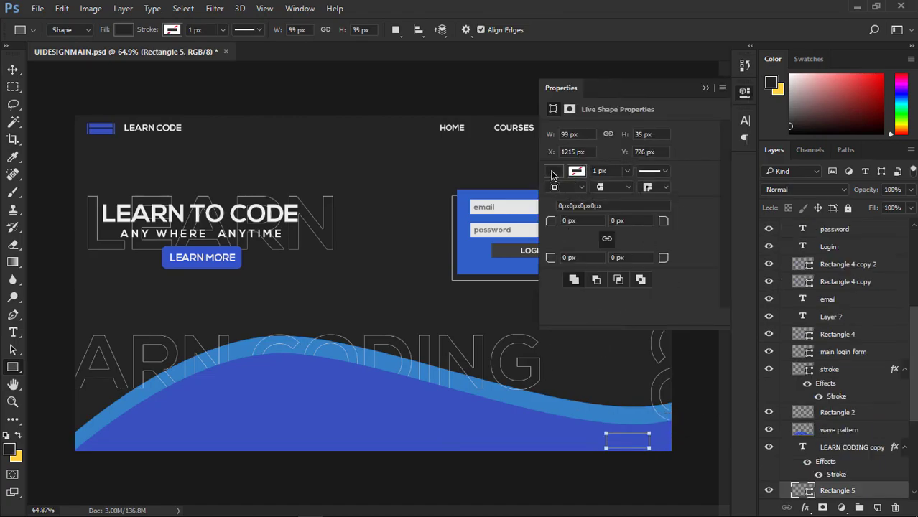
click(706, 88)
drag(870, 490, 862, 408)
- Position the dark rectangle close to the page's lower-right corner, leaving a small margin on both sides
key(v)
drag(645, 447, 659, 445)
key(Up)
key(Up)
key(Up)
key(Up)
key(Up)
key(Up)
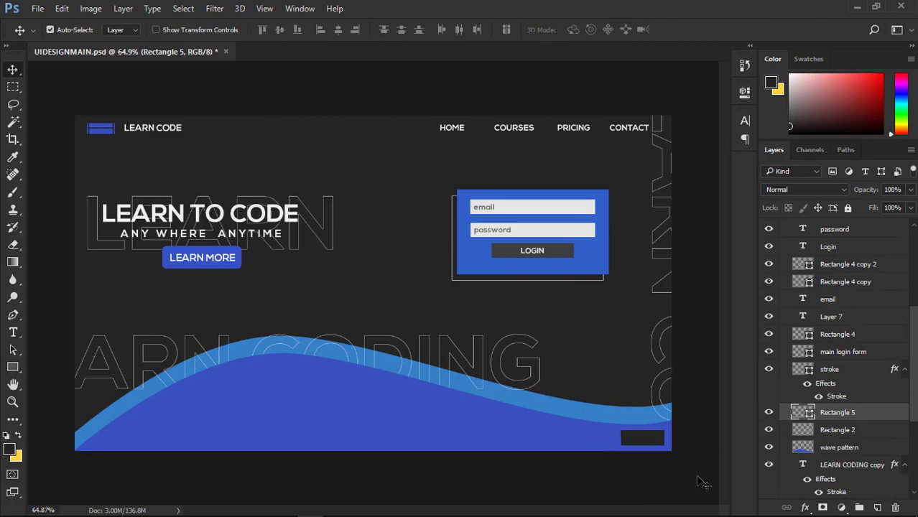
key(Down)
key(Left)
key(Left)
key(Up)
key(Up)
key(Down)
key(Up)
key(Down)
- Narrow the dark corner rectangle to about 93% width and compare it with the landingpage copy reference
key(ctrl+t)
drag(619, 438, 653, 454)
scroll(636, 454, up, 1)
scroll(636, 453, up, 3)
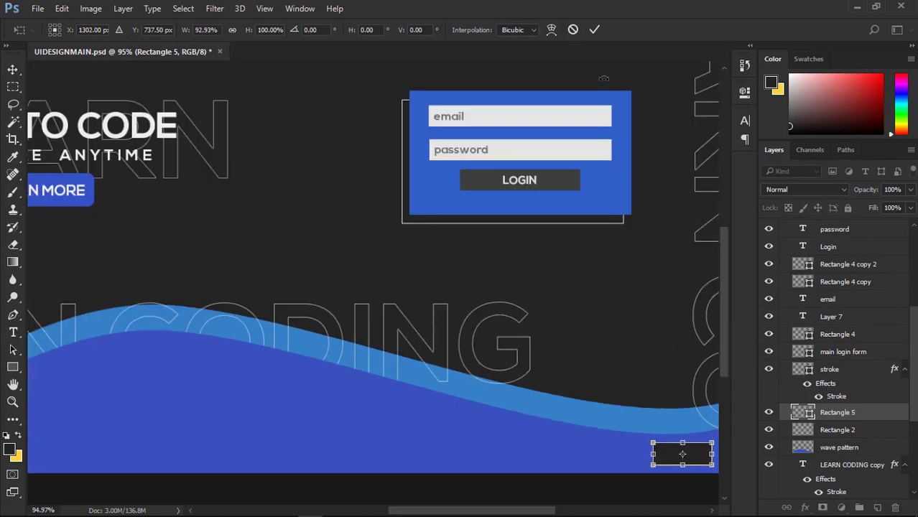
click(594, 29)
scroll(656, 338, down, 6)
scroll(663, 348, up, 1)
scroll(781, 301, up, 5)
click(768, 228)
click(769, 227)
- Scale the dark corner rectangle down further to about 86% width and 80% height
key(ctrl)
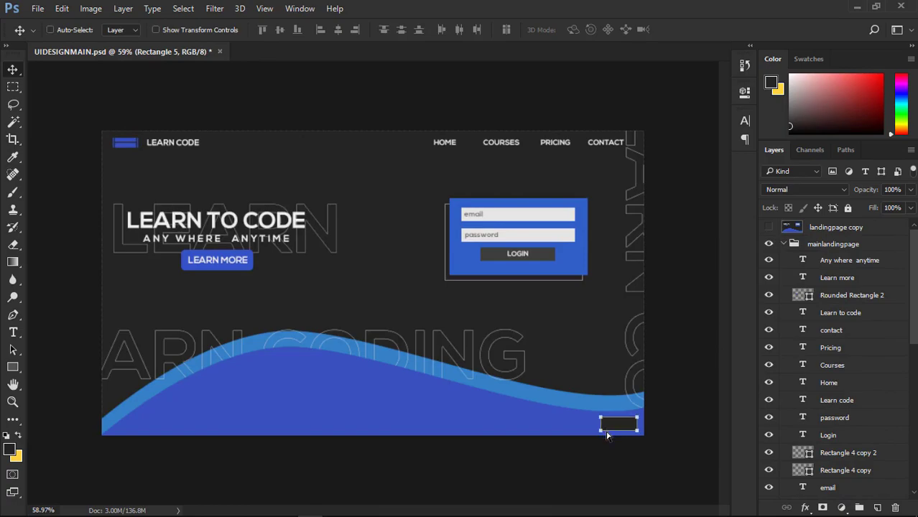
key(ctrl+t)
drag(607, 433, 606, 425)
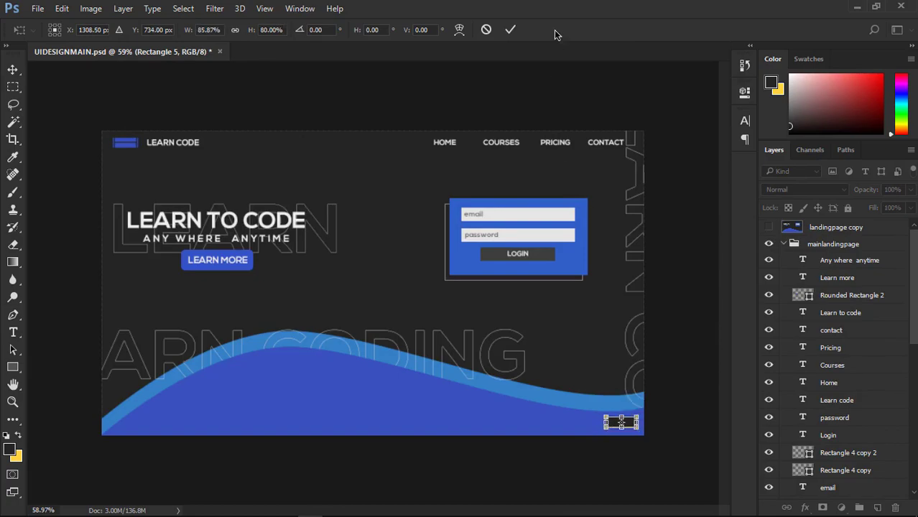
click(510, 29)
click(649, 489)
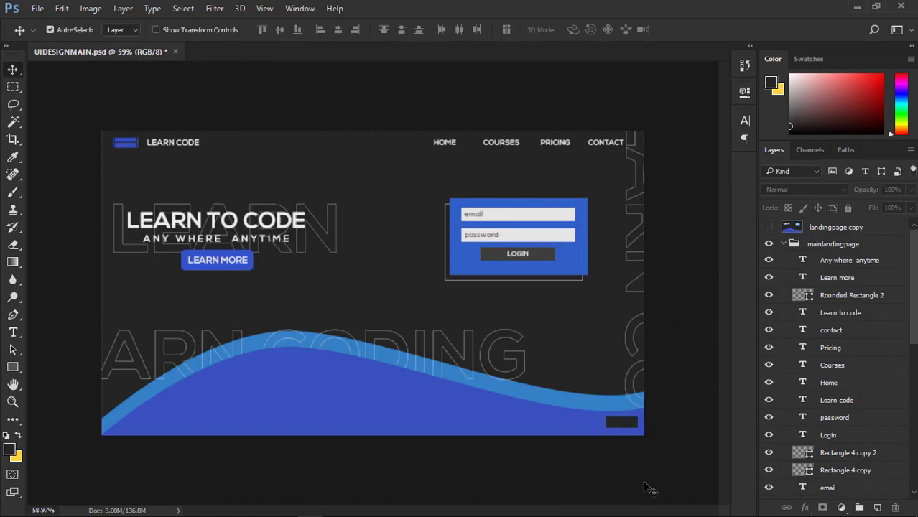
- Compare the corner rectangle and the LEARN outline's strength with the landingpage copy reference
scroll(653, 419, up, 1)
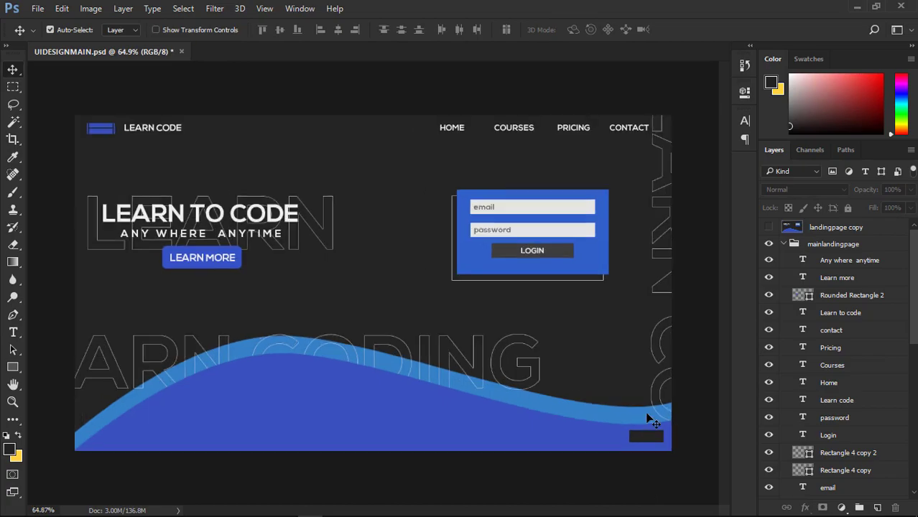
click(768, 227)
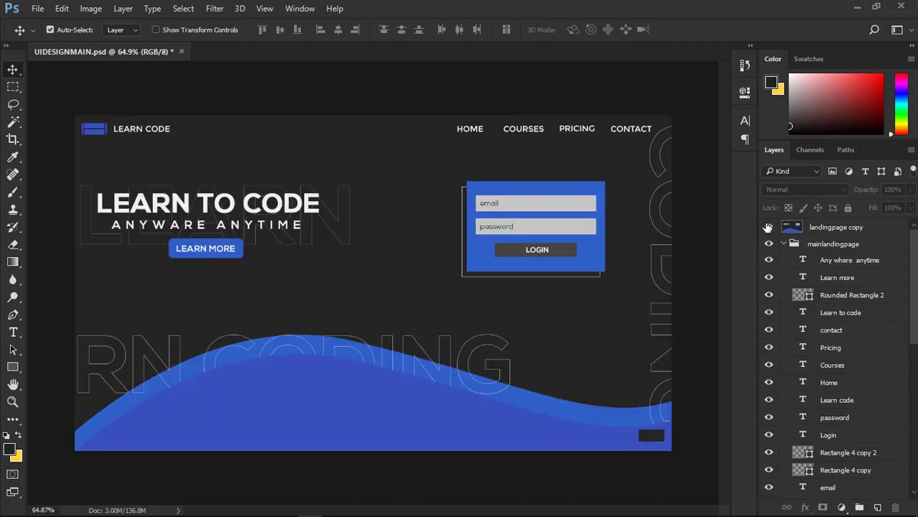
click(767, 227)
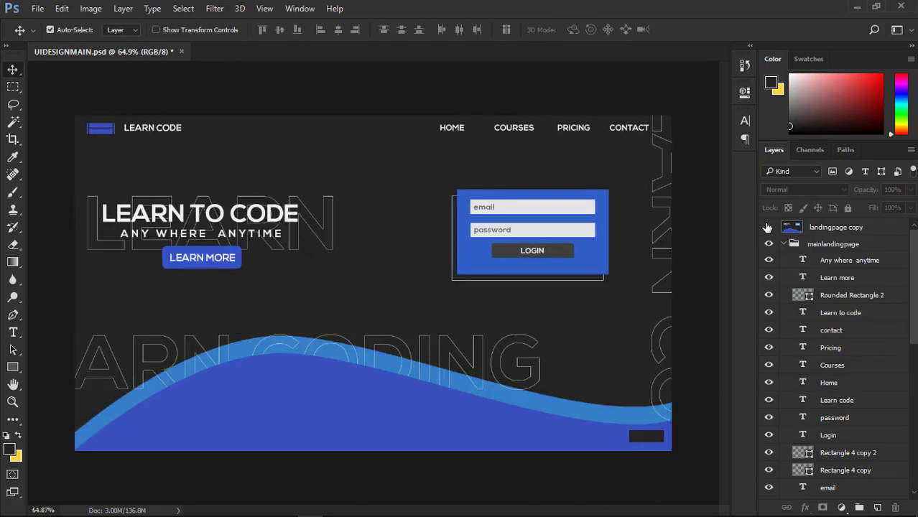
click(767, 227)
click(767, 228)
scroll(343, 248, down, 1)
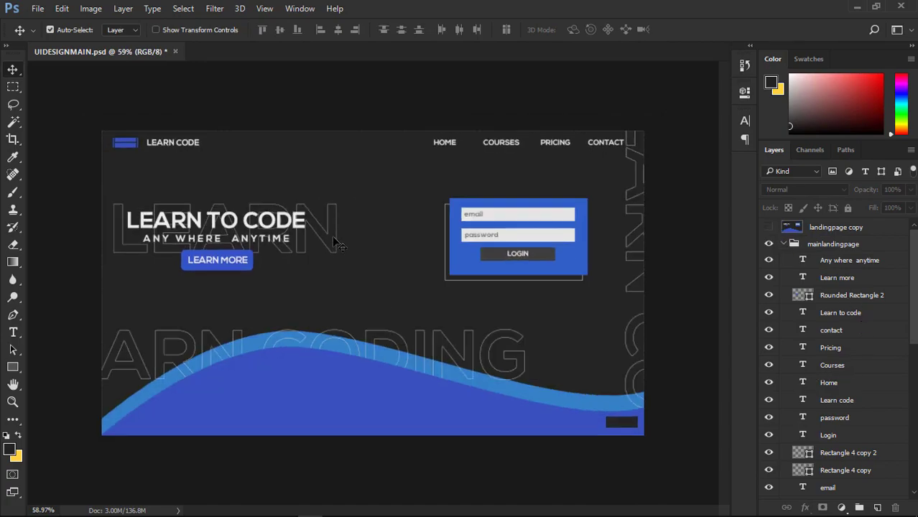
- Reduce the opacity of the LEARN outline behind the headline further and check the whole page
click(333, 240)
click(911, 190)
drag(877, 208, 861, 208)
scroll(706, 315, up, 3)
scroll(706, 314, down, 4)
click(665, 316)
scroll(665, 317, up, 1)
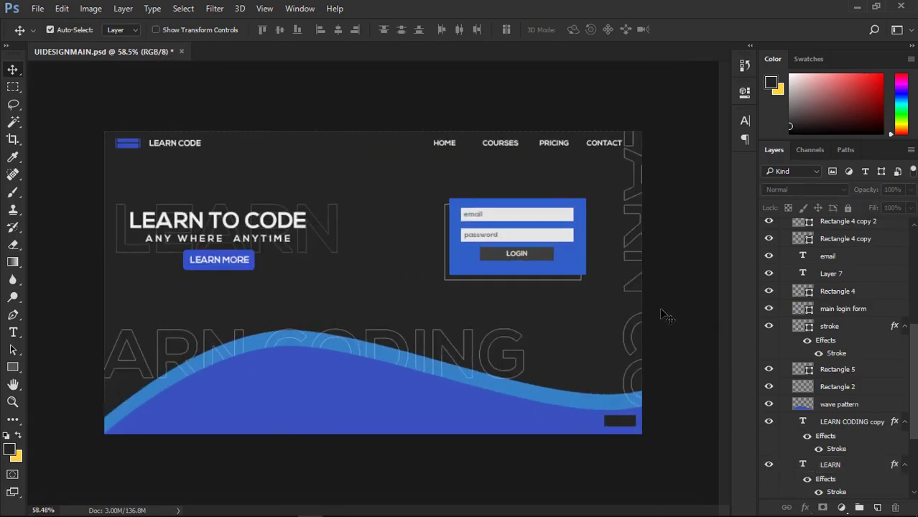
scroll(664, 316, up, 1)
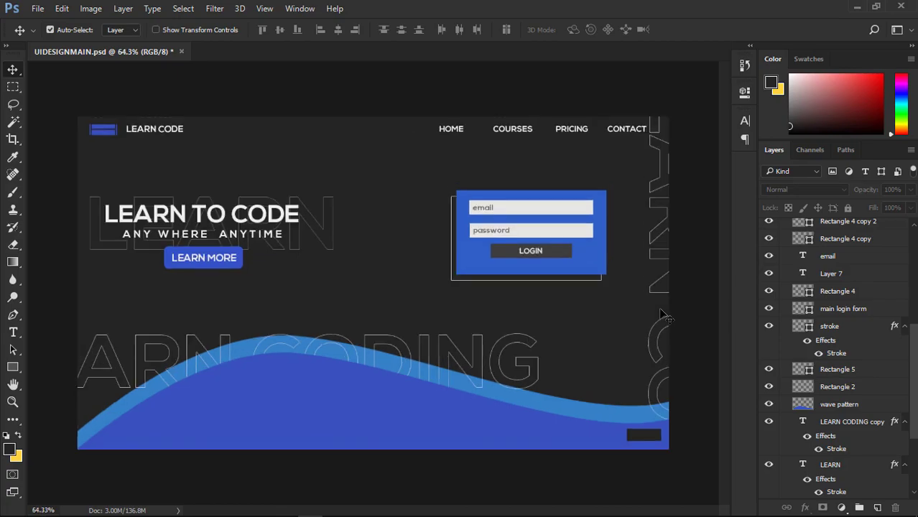